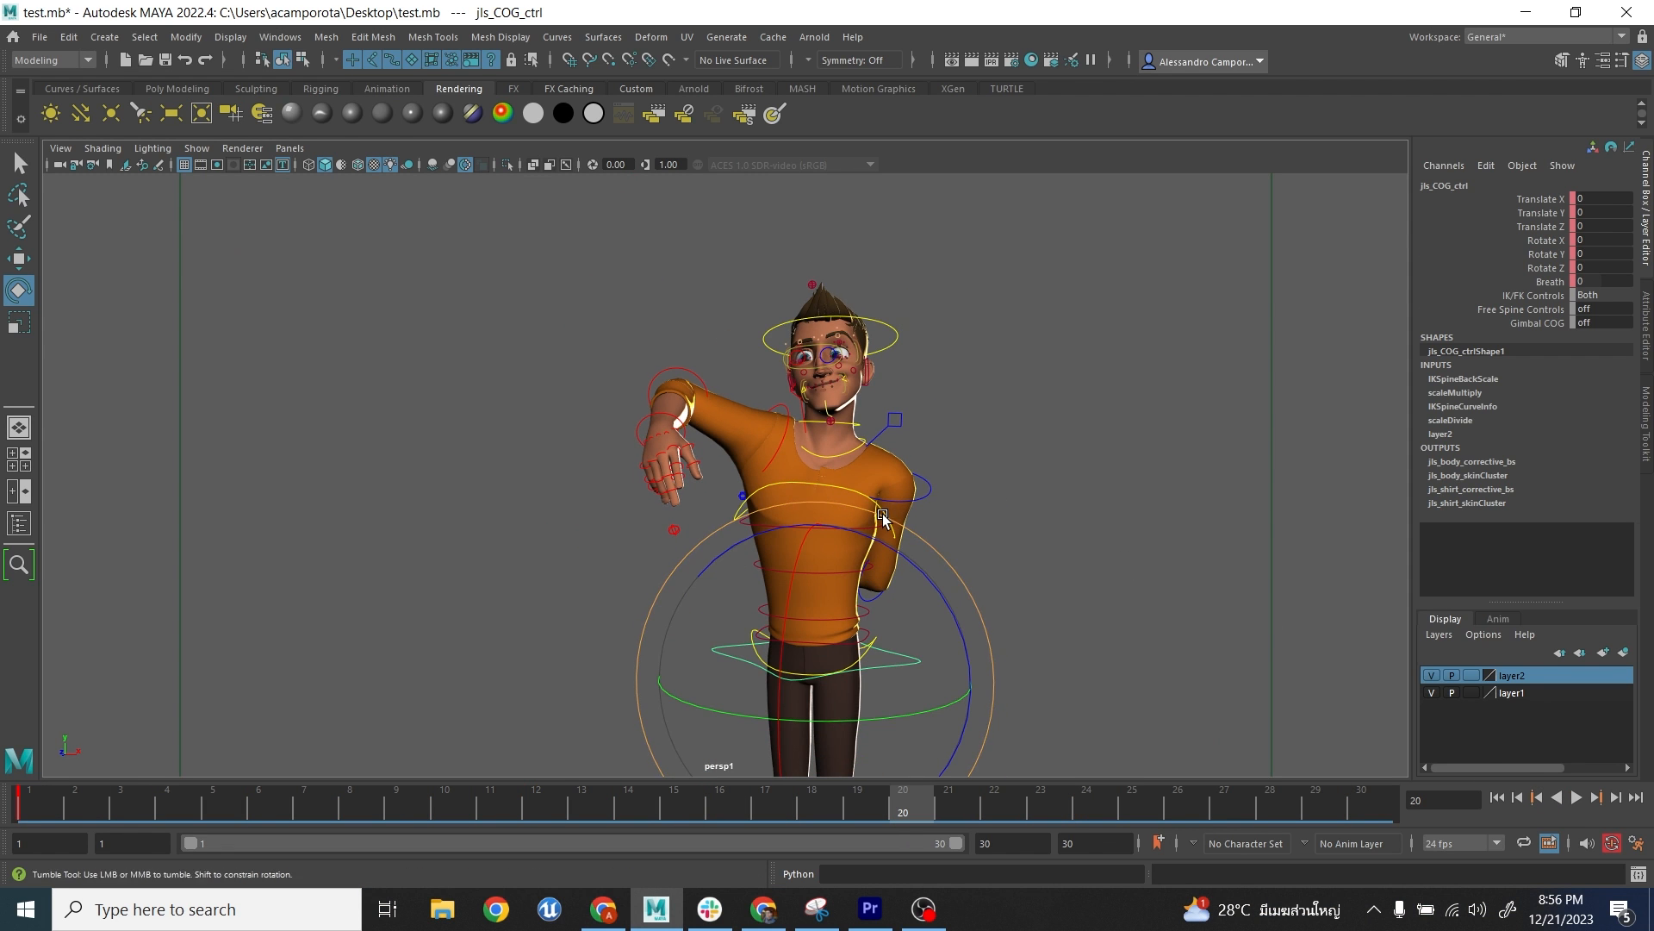
- Hide the character rig's control curves in the viewport and deselect the COG control
alt+drag(882, 515, 887, 524)
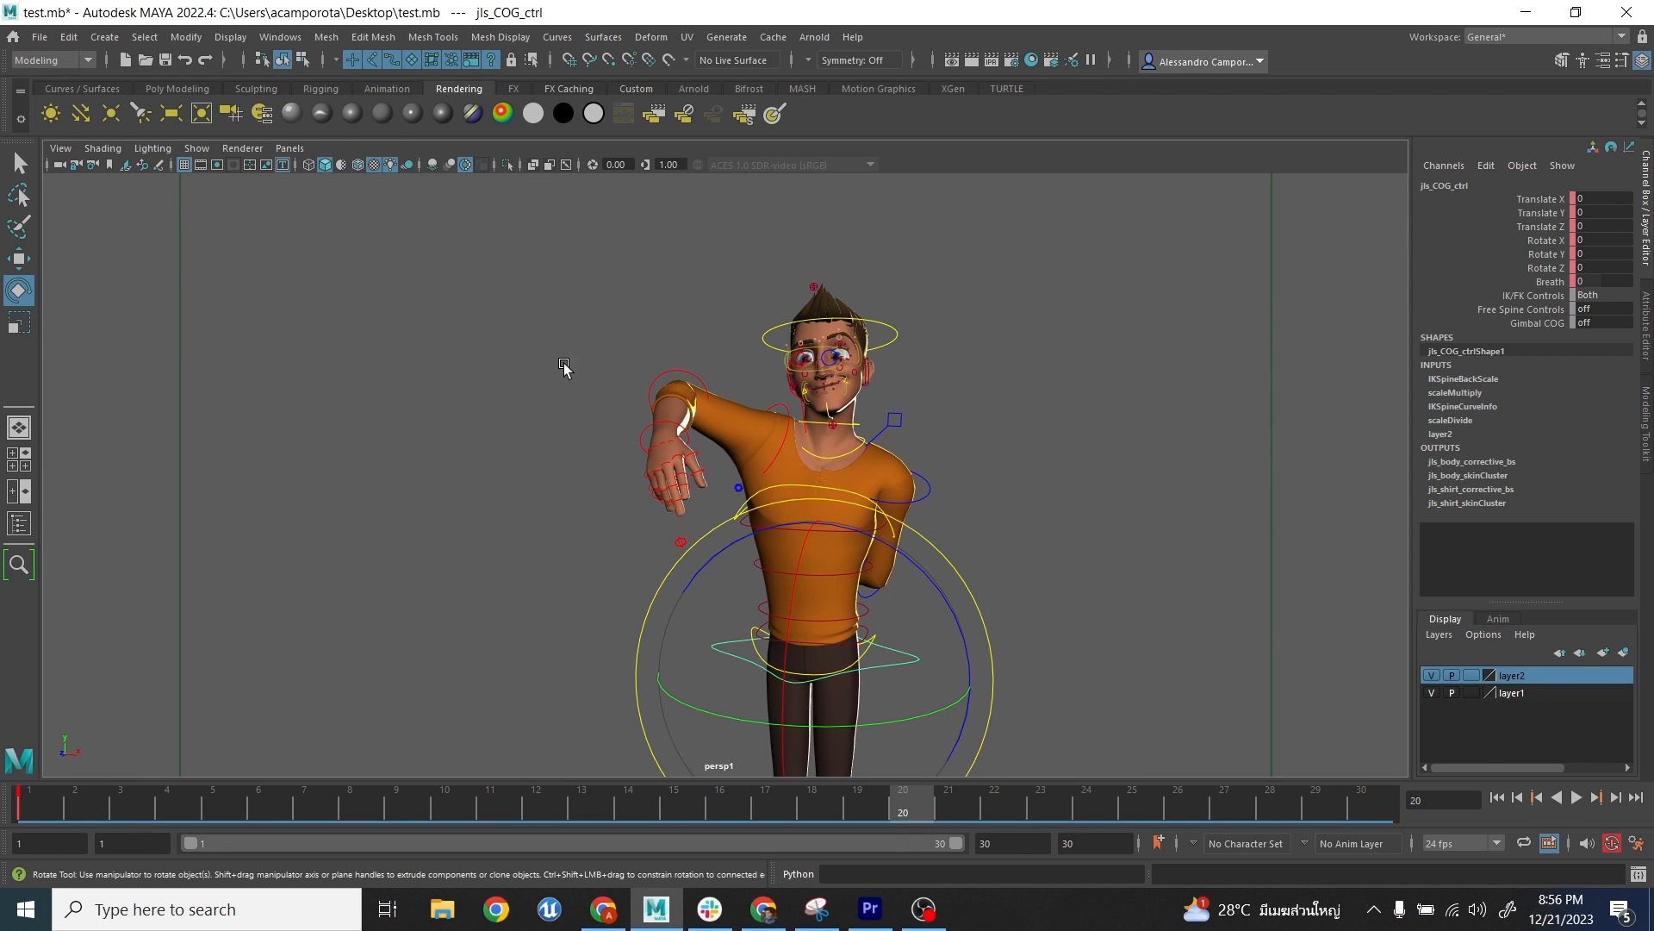
alt+drag(564, 366, 617, 357)
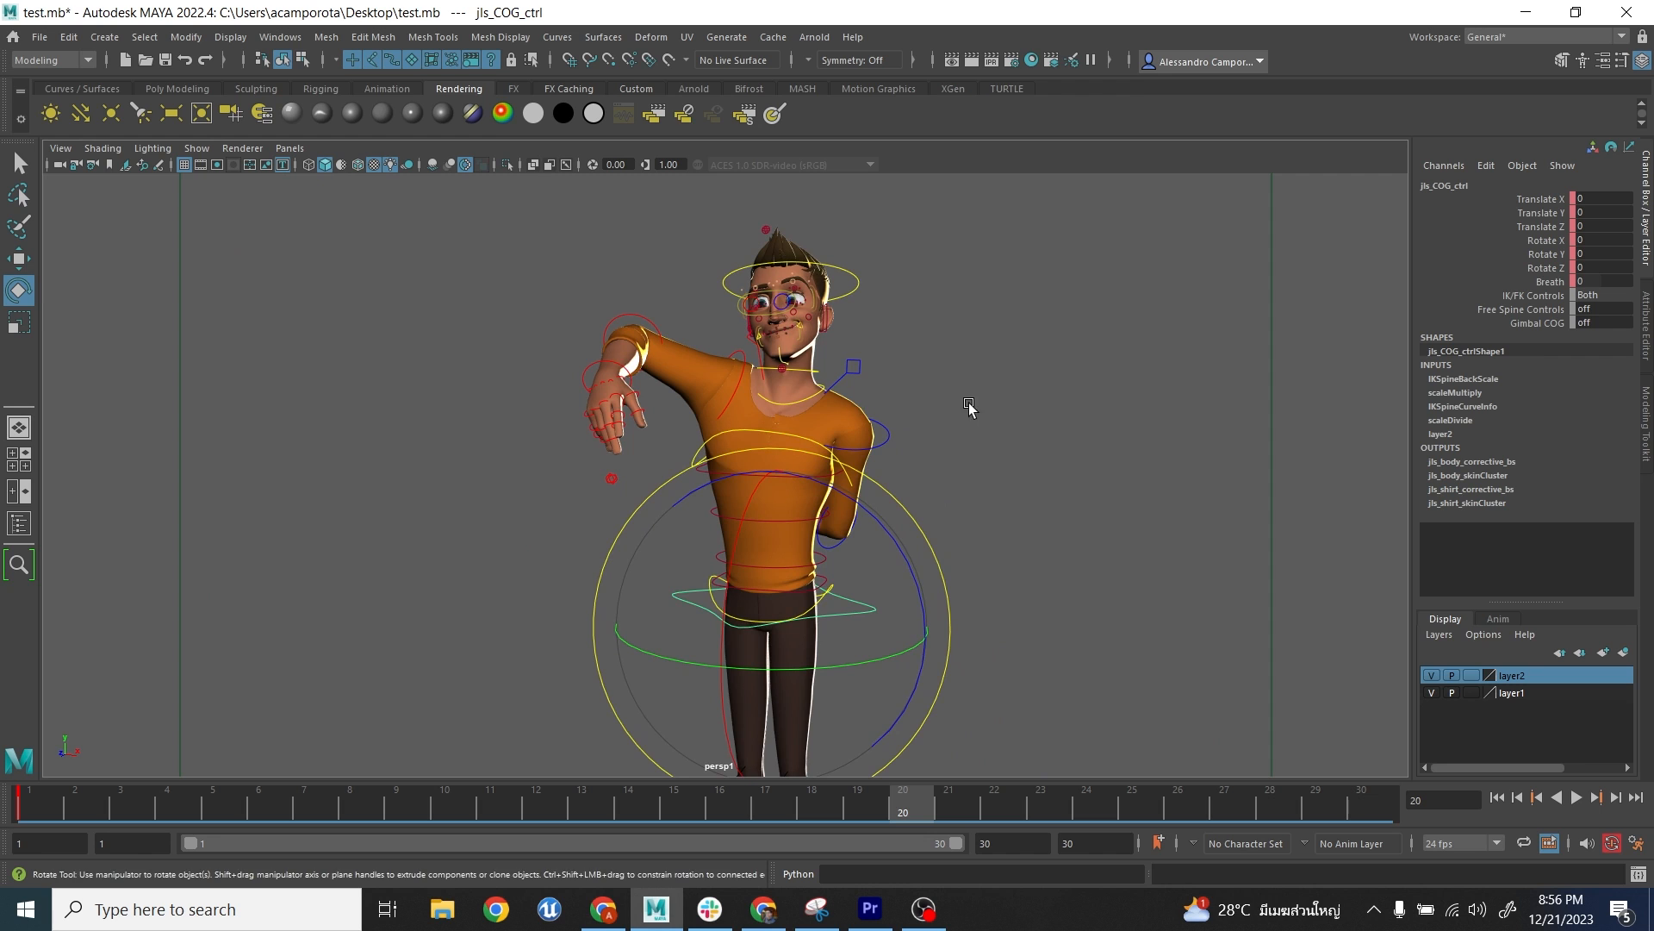
alt+right_drag(990, 407, 983, 446)
key(alt+1)
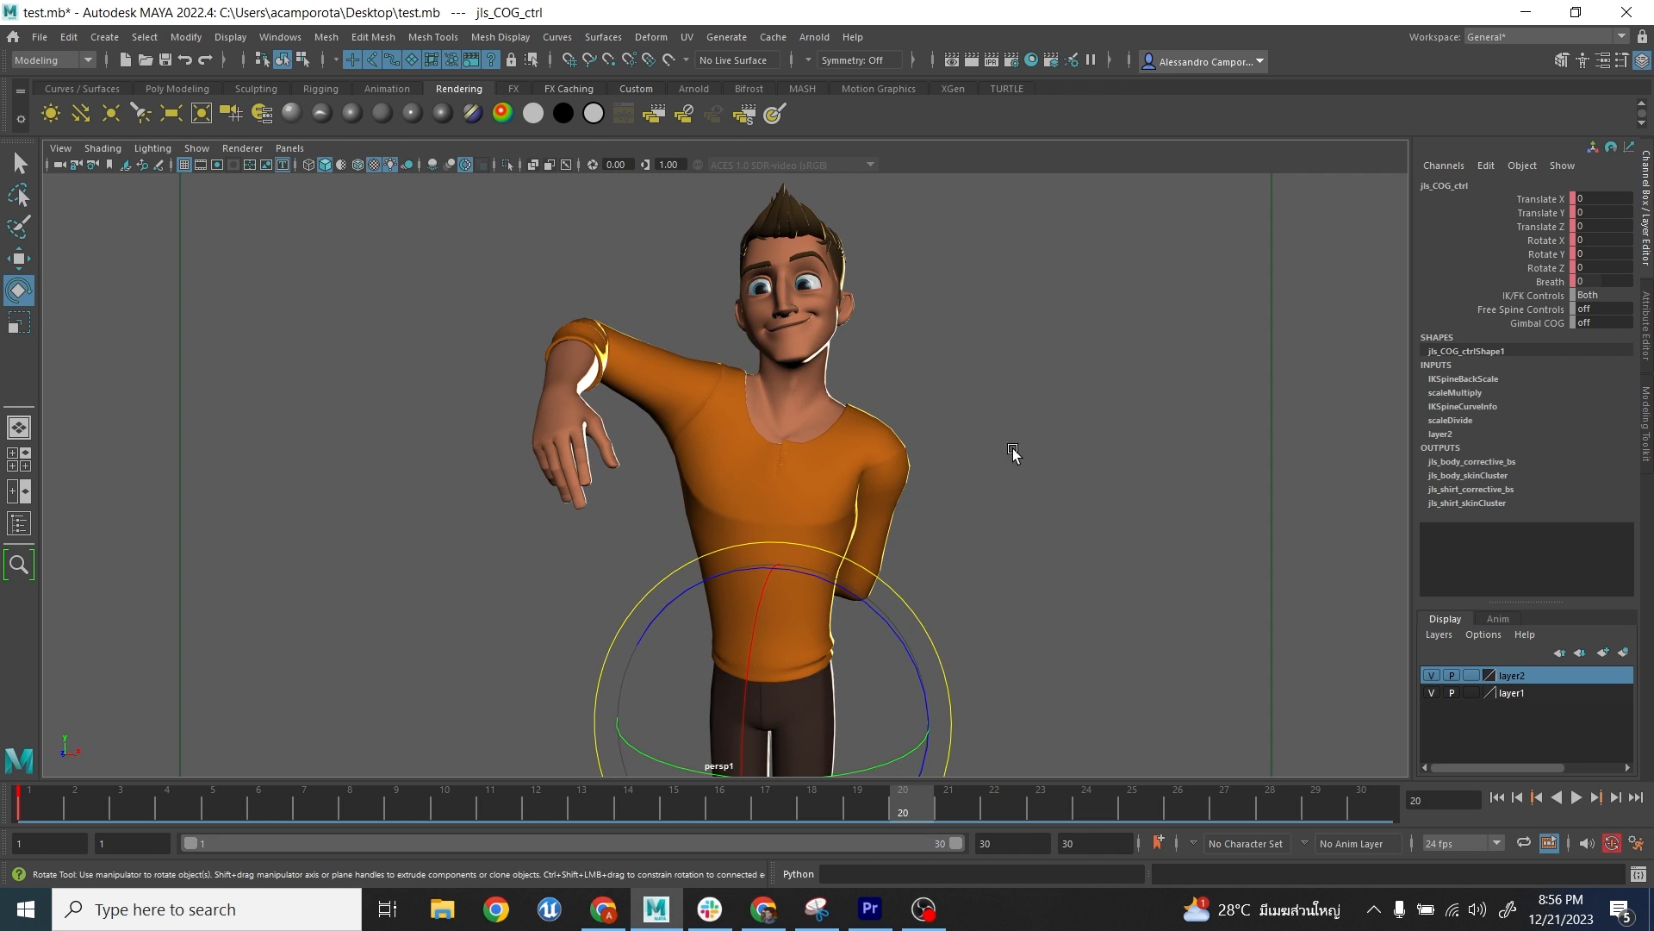
click(1084, 490)
alt+drag(1027, 560, 1031, 538)
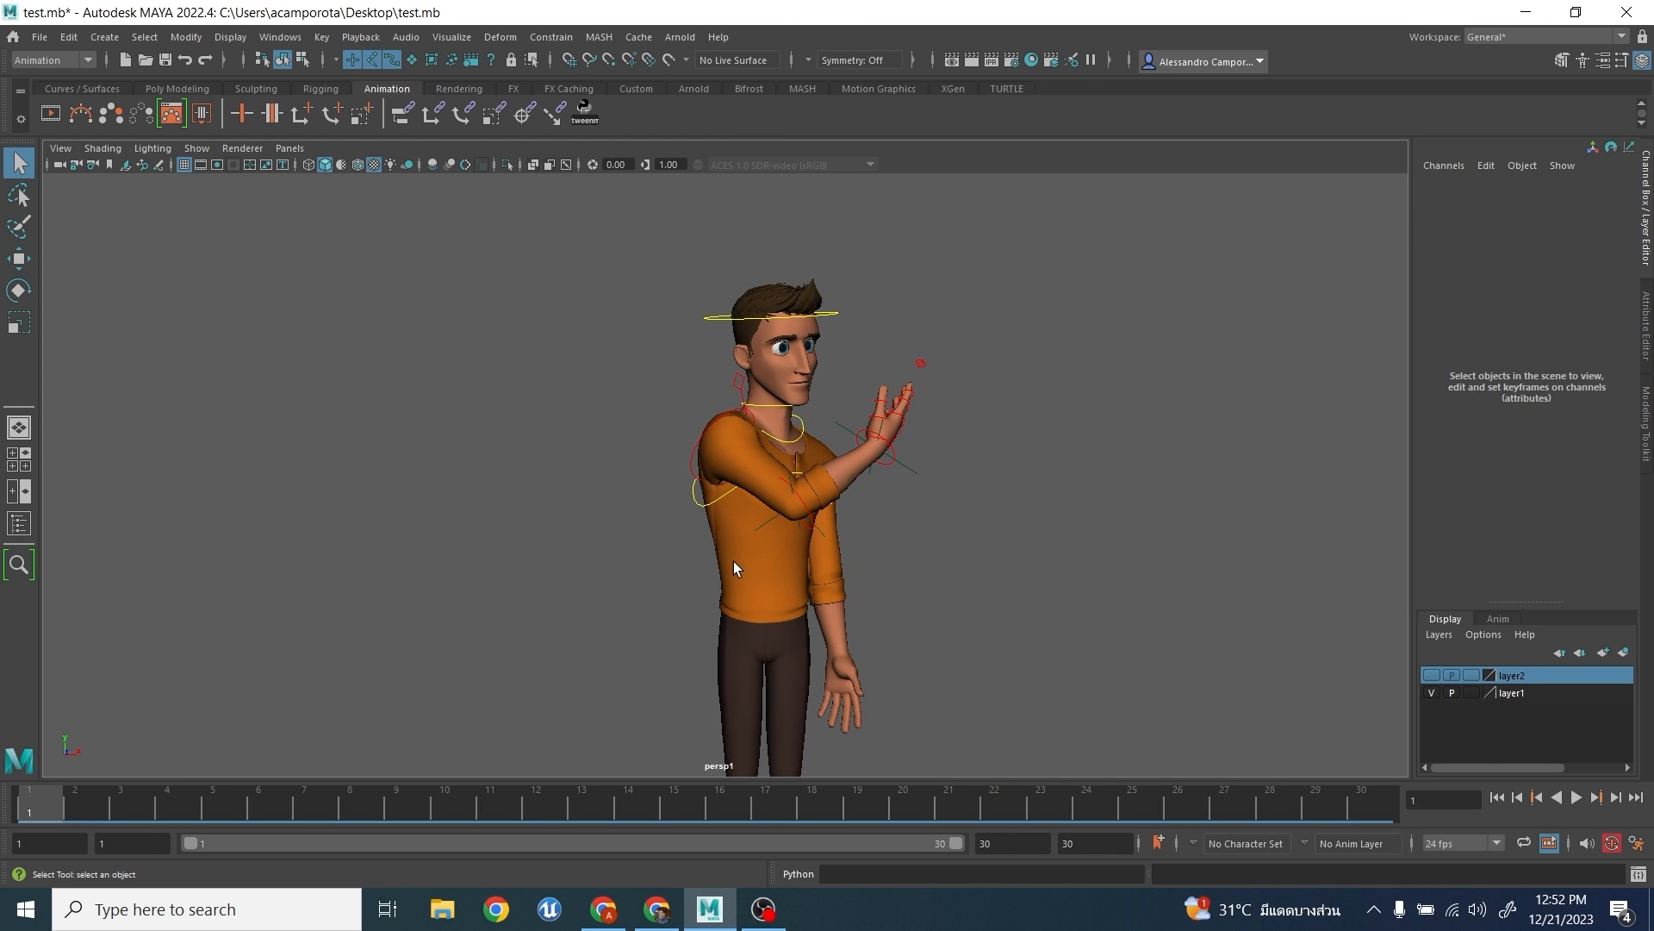
- Select the character's right upper-arm FK control and review its key poses through playback and key-by-key stepping
click(692, 469)
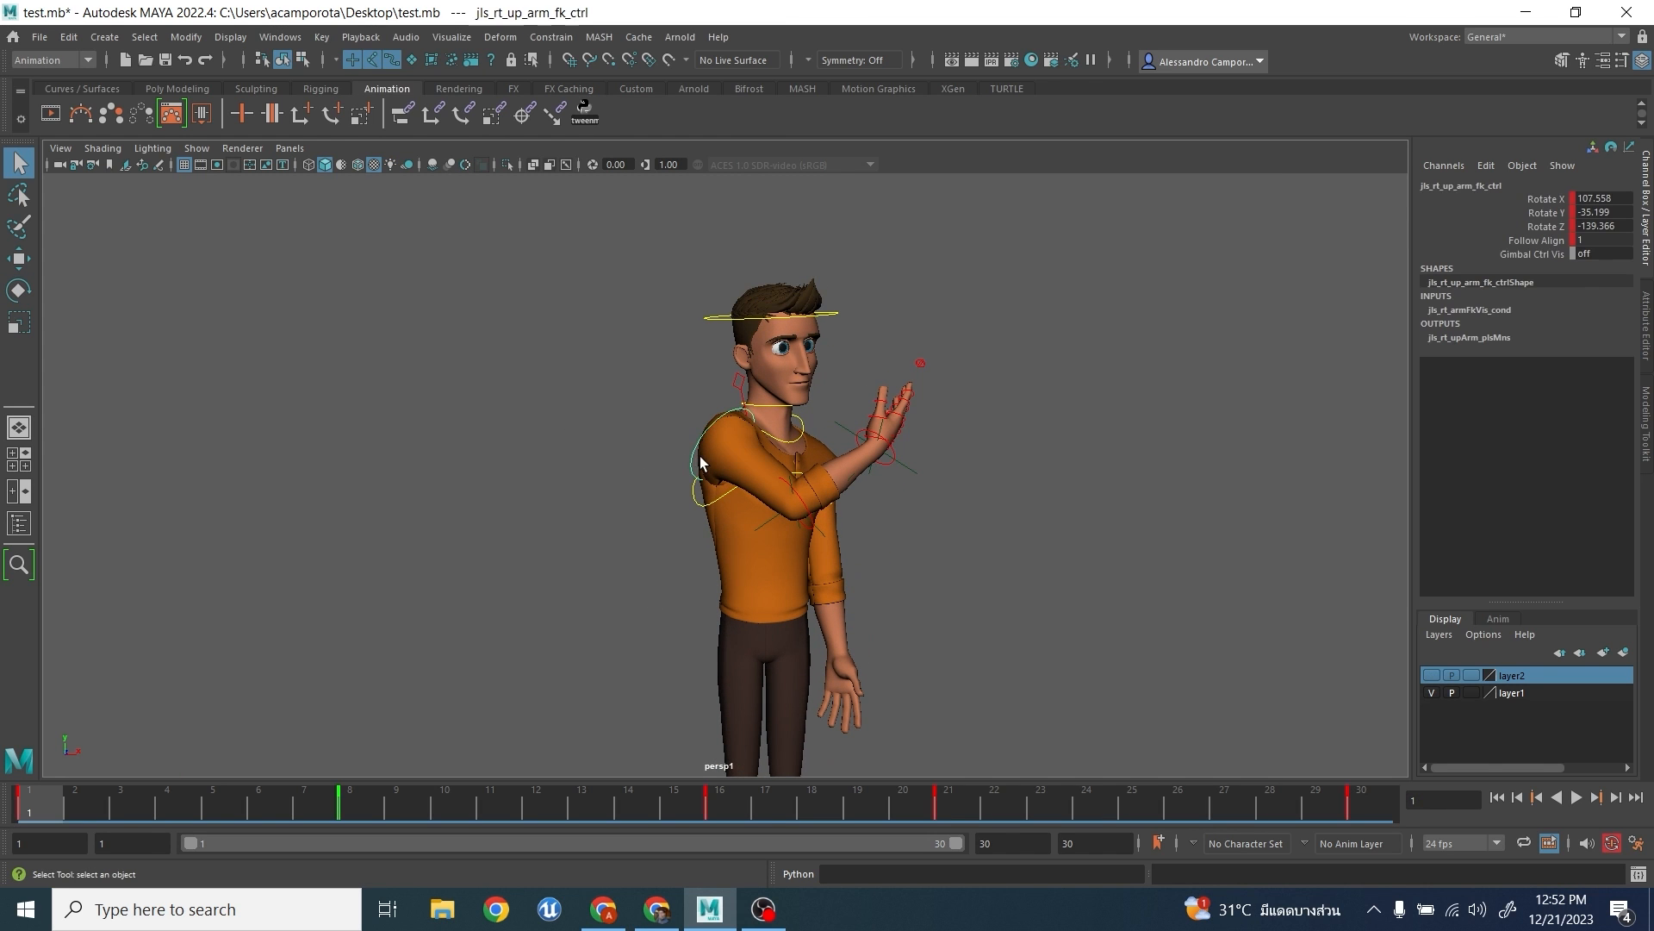
scroll(693, 472, up, 2)
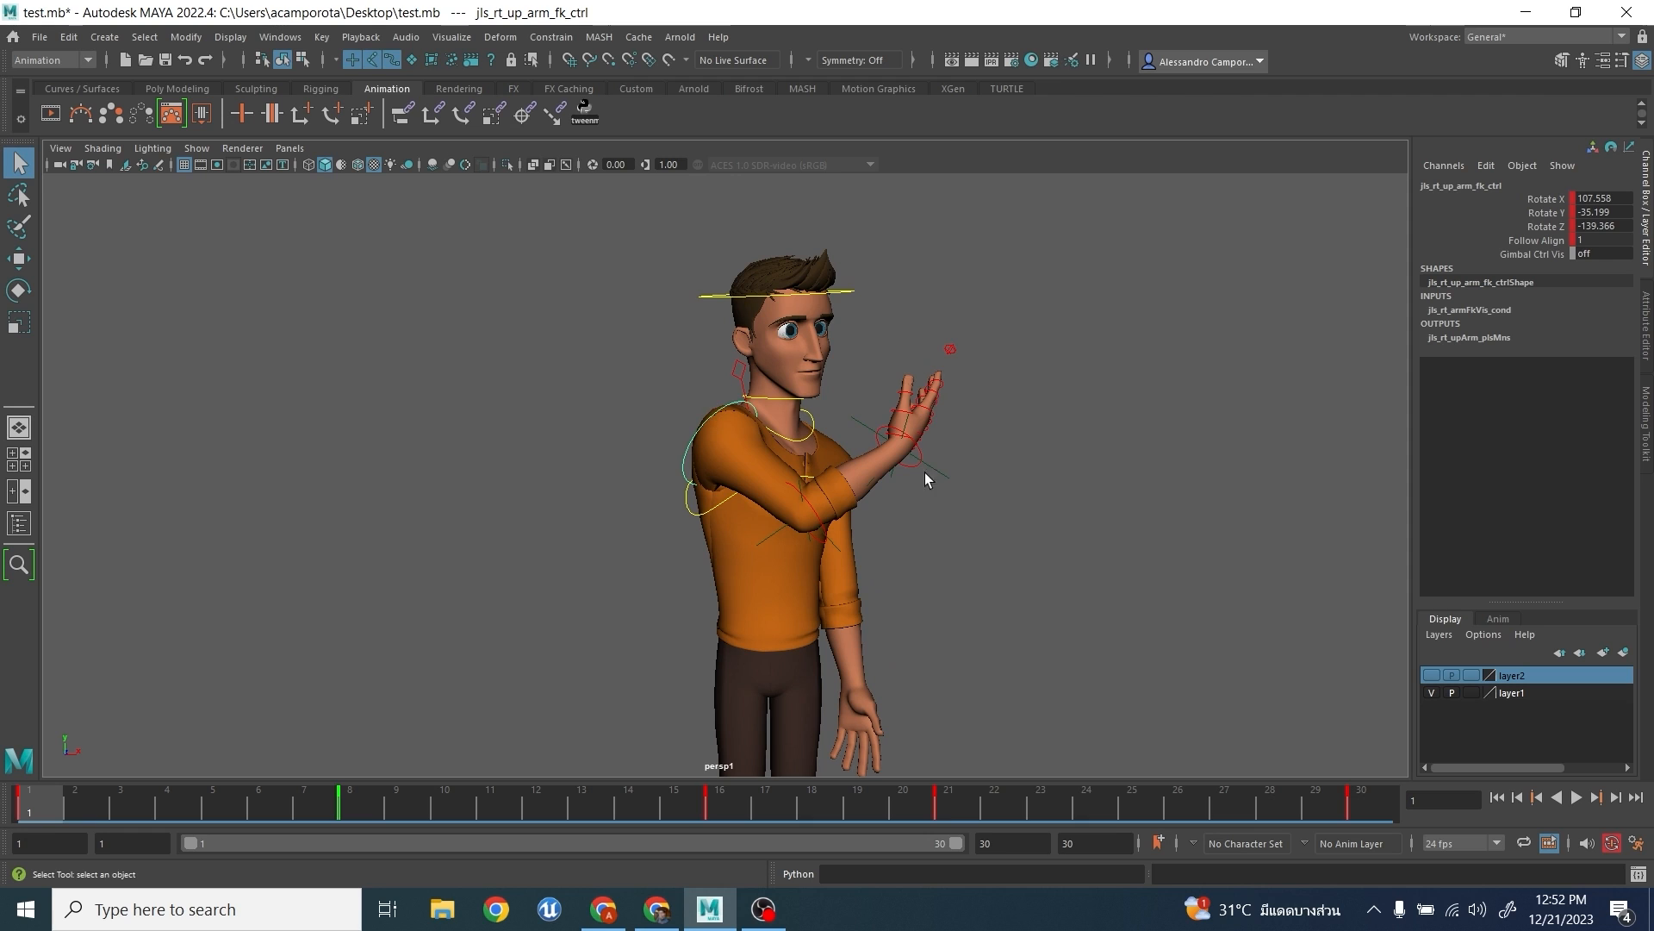
alt+middle_drag(809, 461, 817, 478)
scroll(816, 479, up, 2)
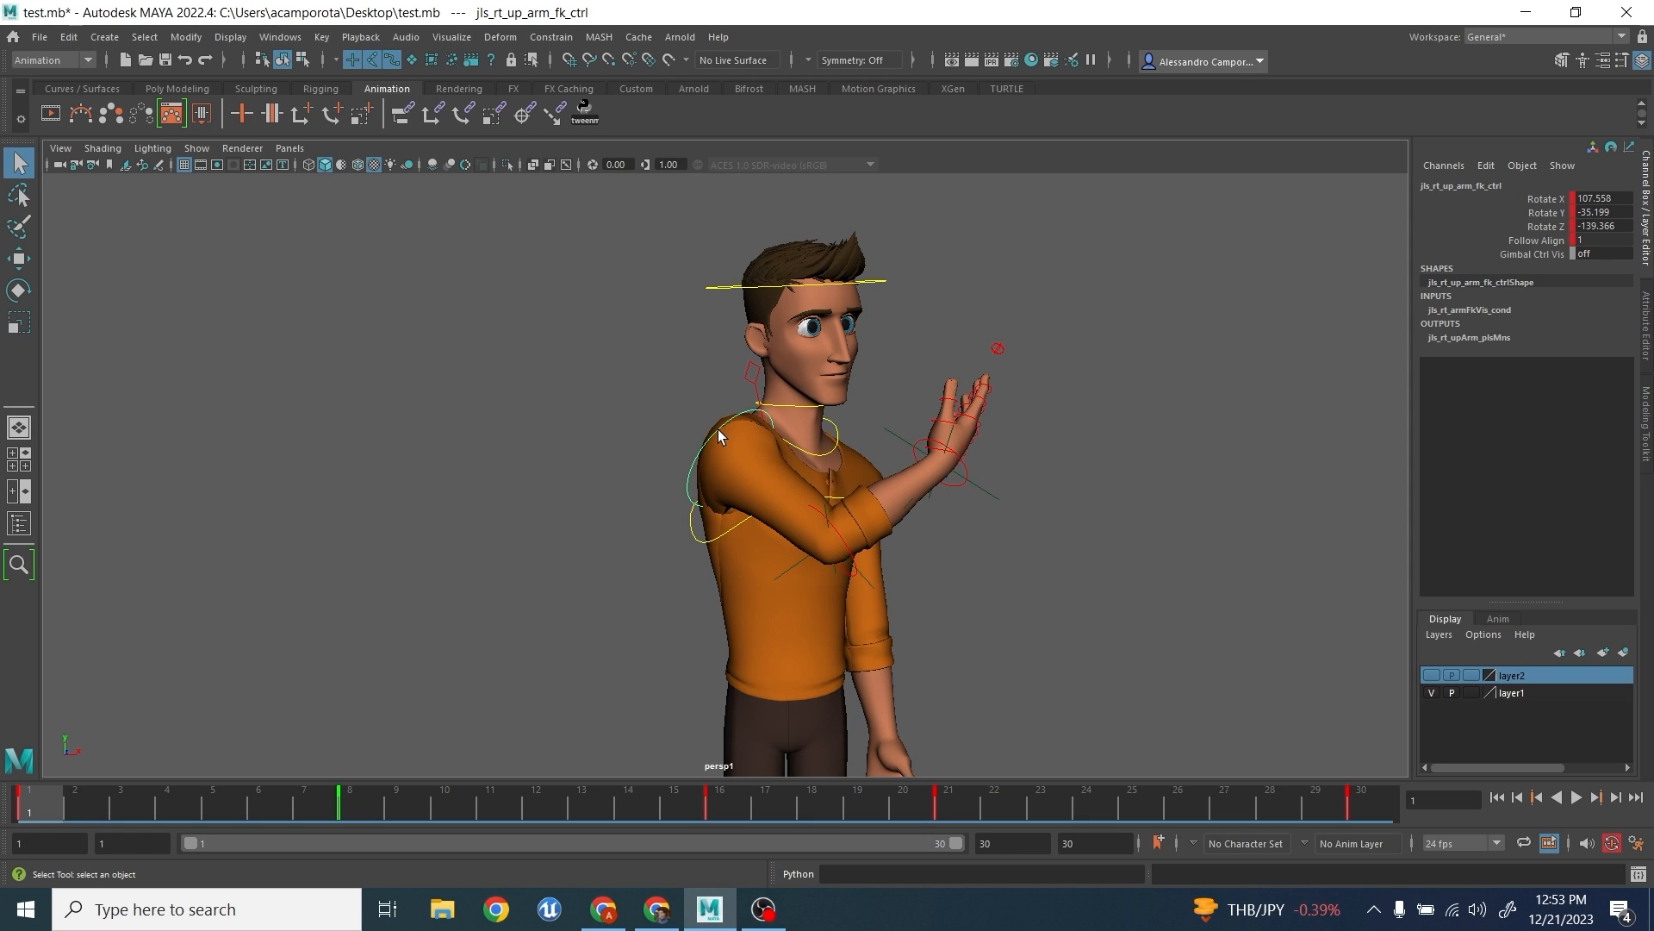
key(alt+v)
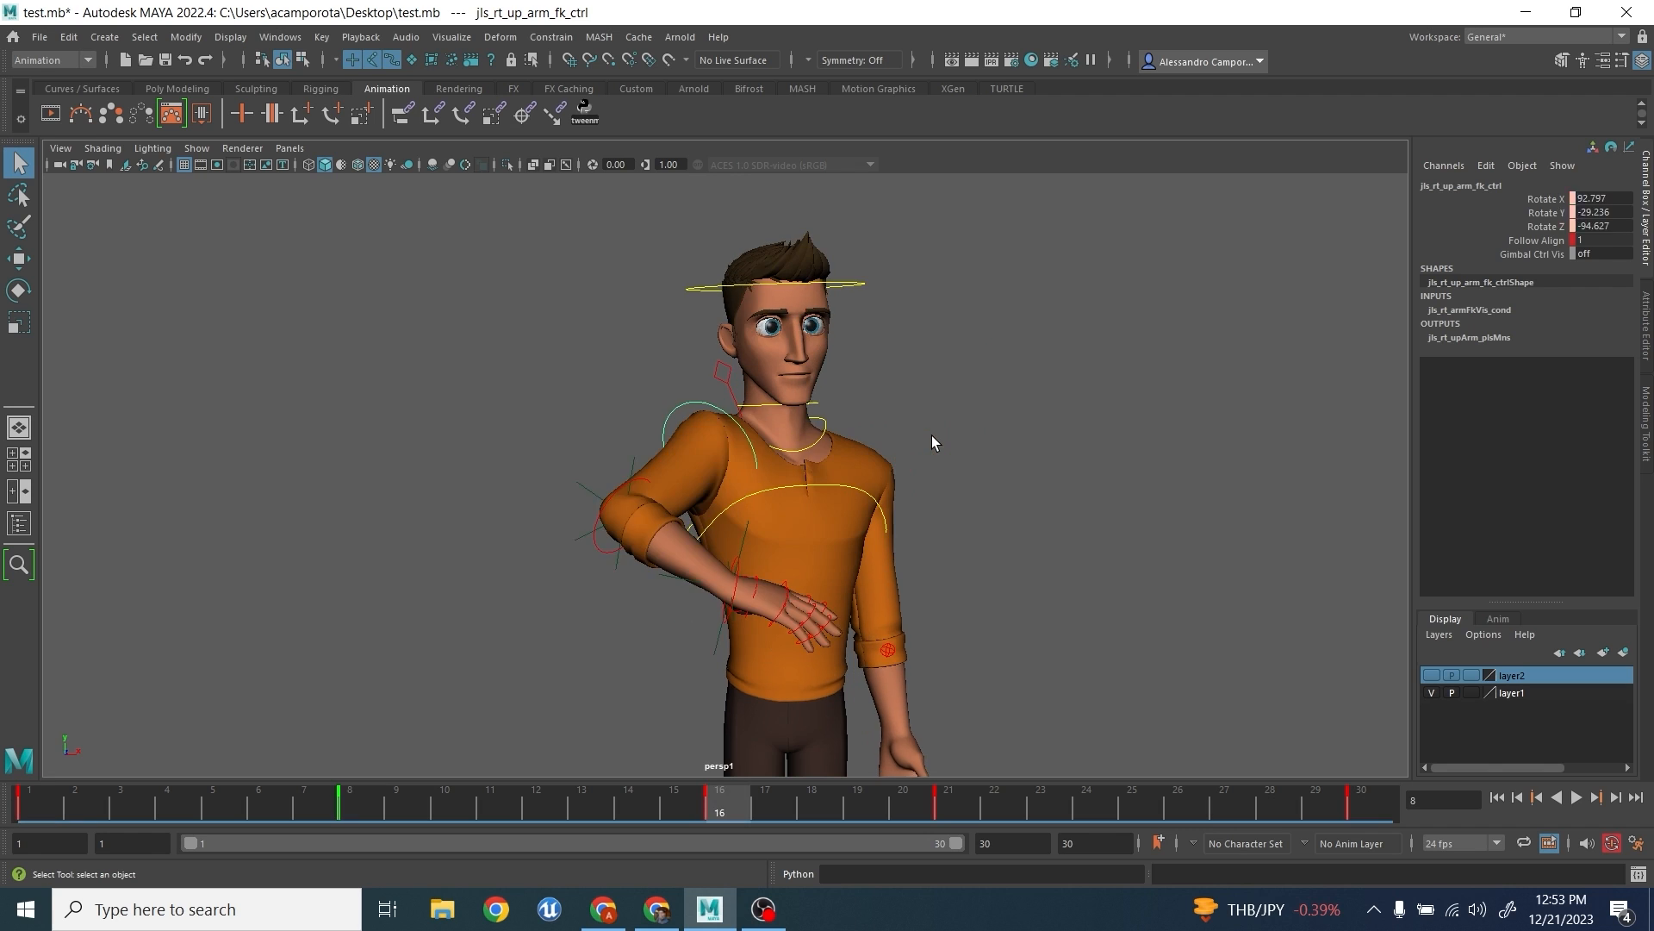
key(comma)
key(comma)
key(comma)
key(comma)
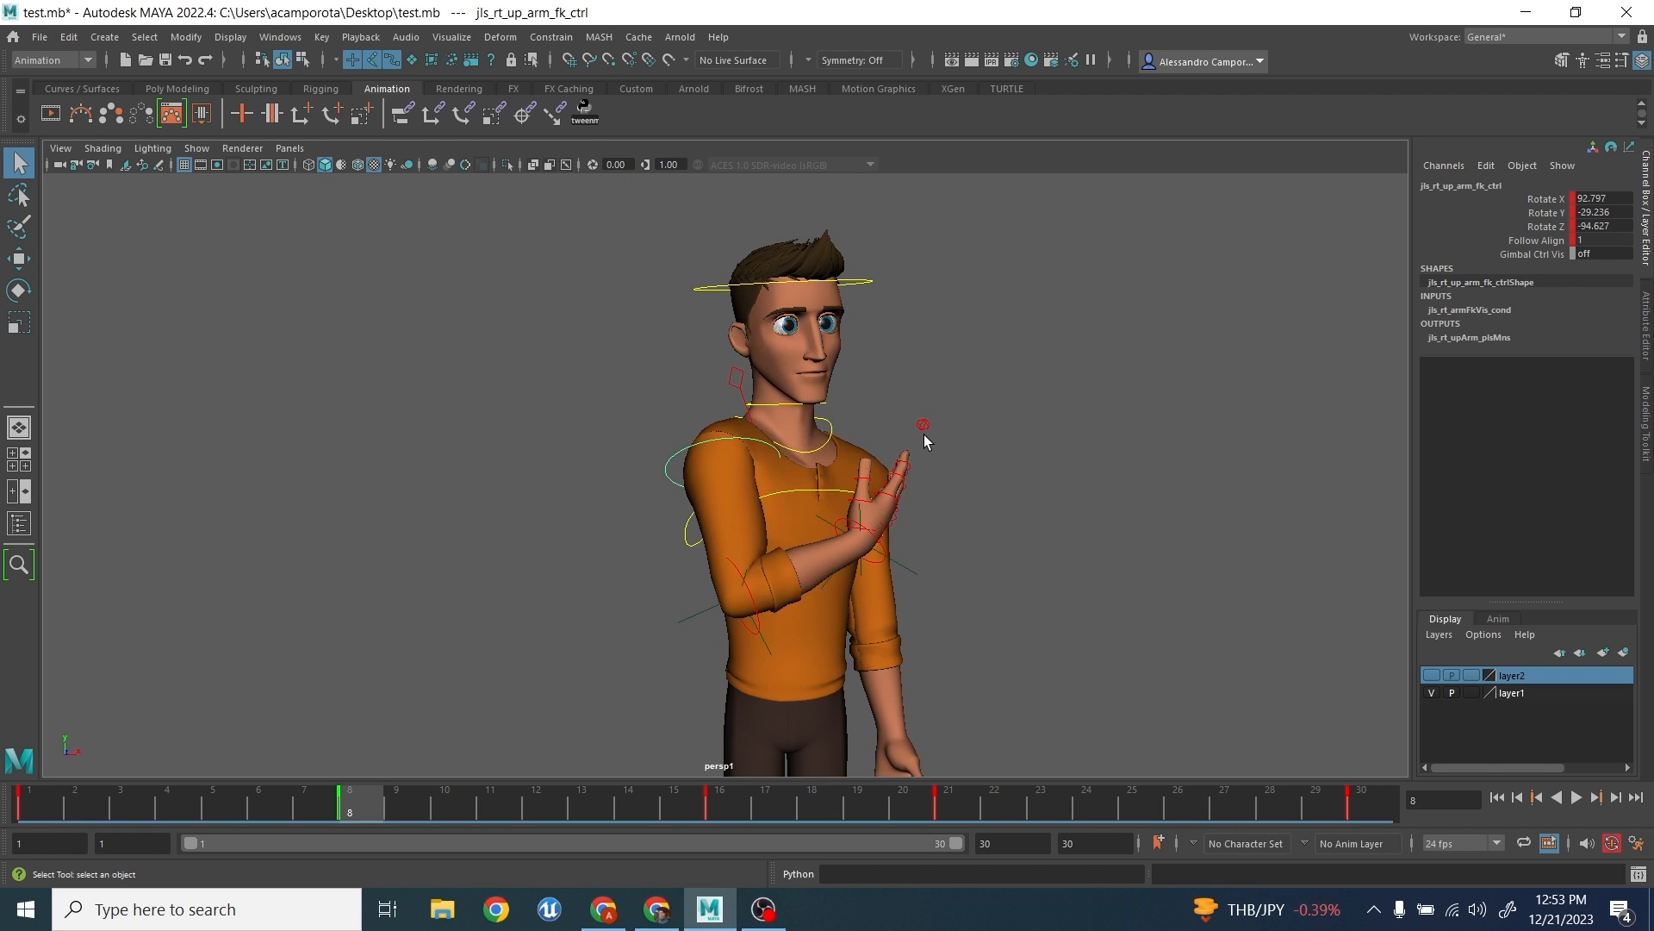
scroll(733, 351, down, 2)
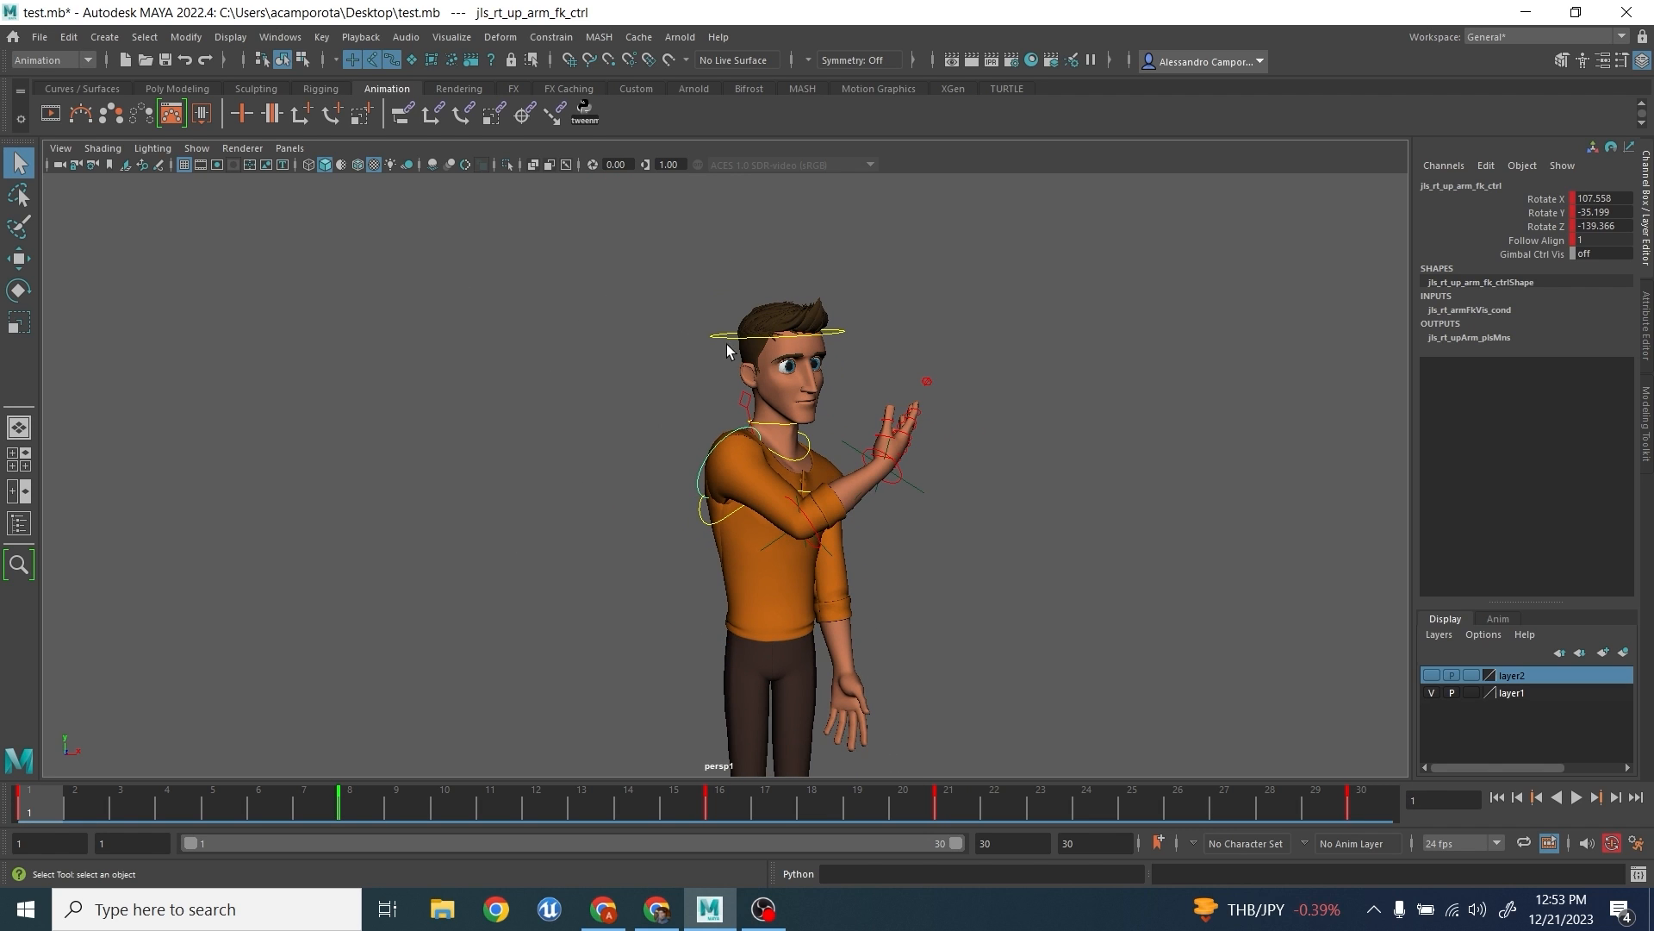
scroll(732, 393, down, 1)
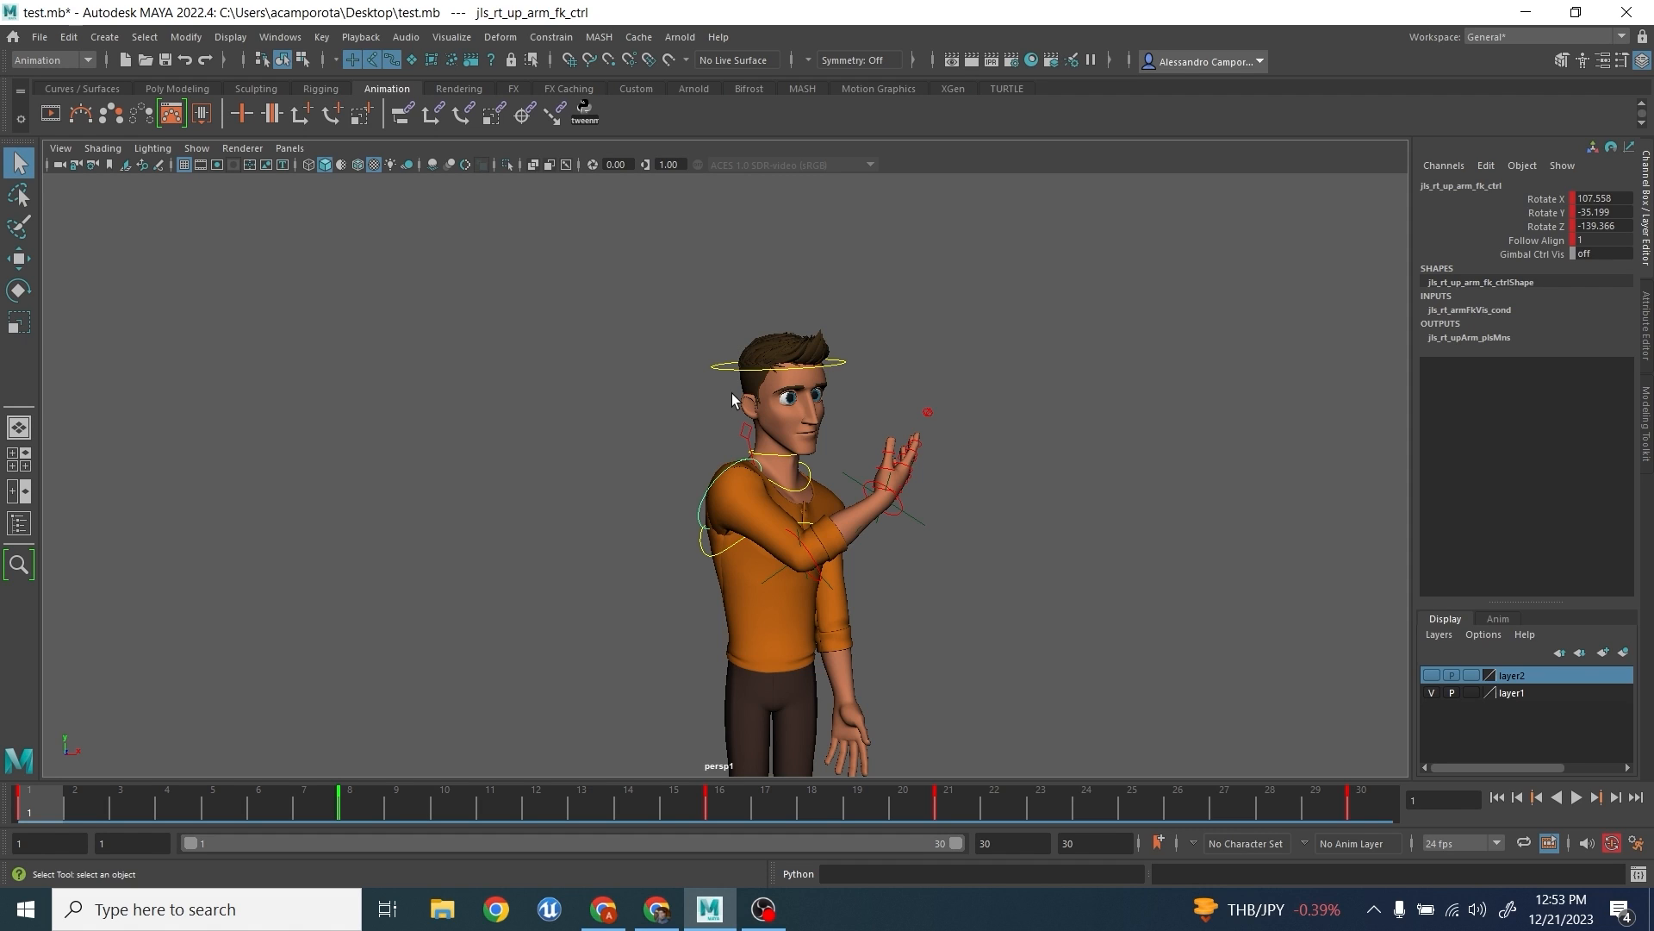
scroll(810, 528, up, 2)
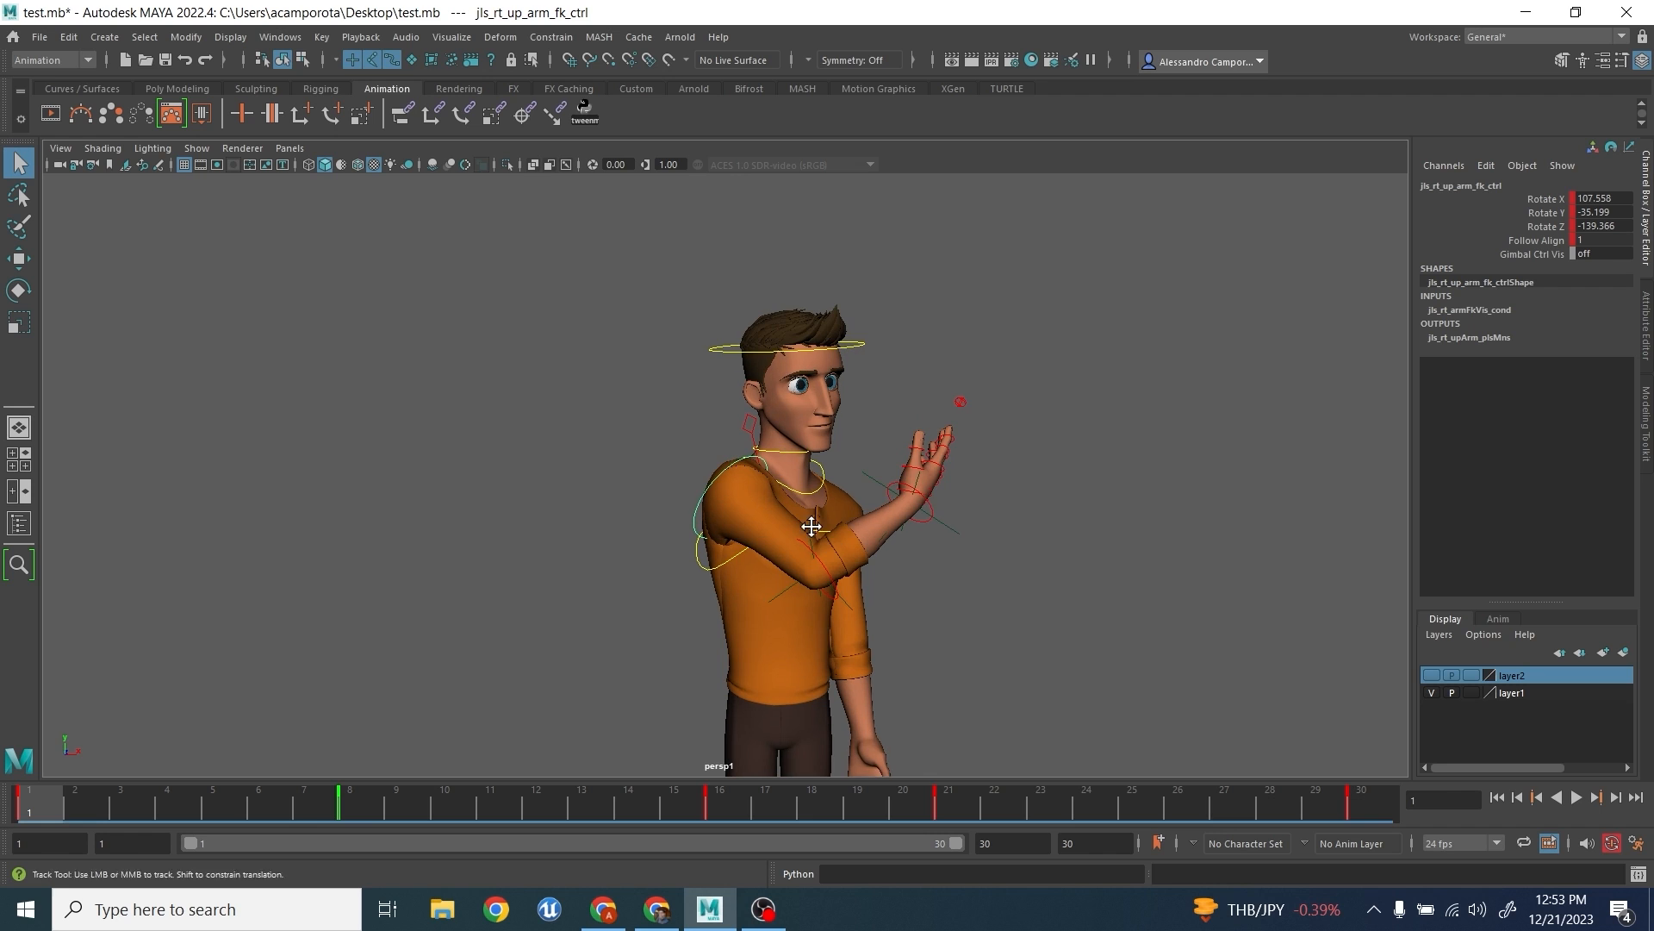
- Select all visible rig controls, scrub through the key poses and open tweenMachine
scroll(788, 530, down, 2)
mouse_move(469, 308)
mouse_down()
mouse_move(943, 645)
mouse_move(1085, 716)
mouse_up()
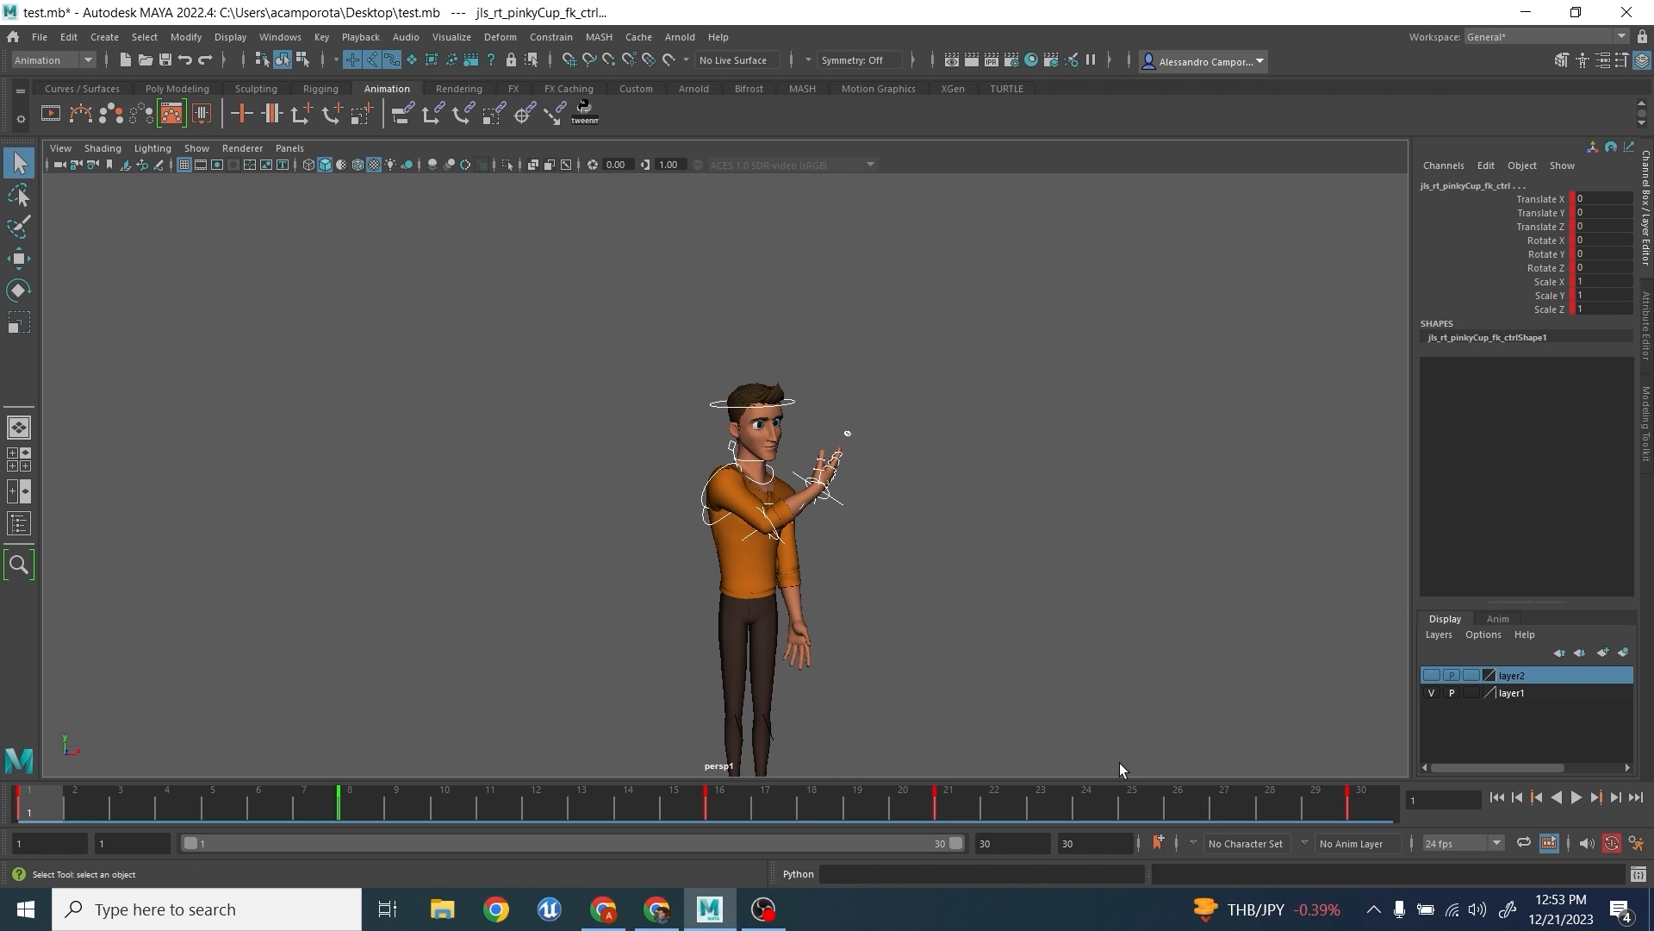
scroll(891, 700, up, 2)
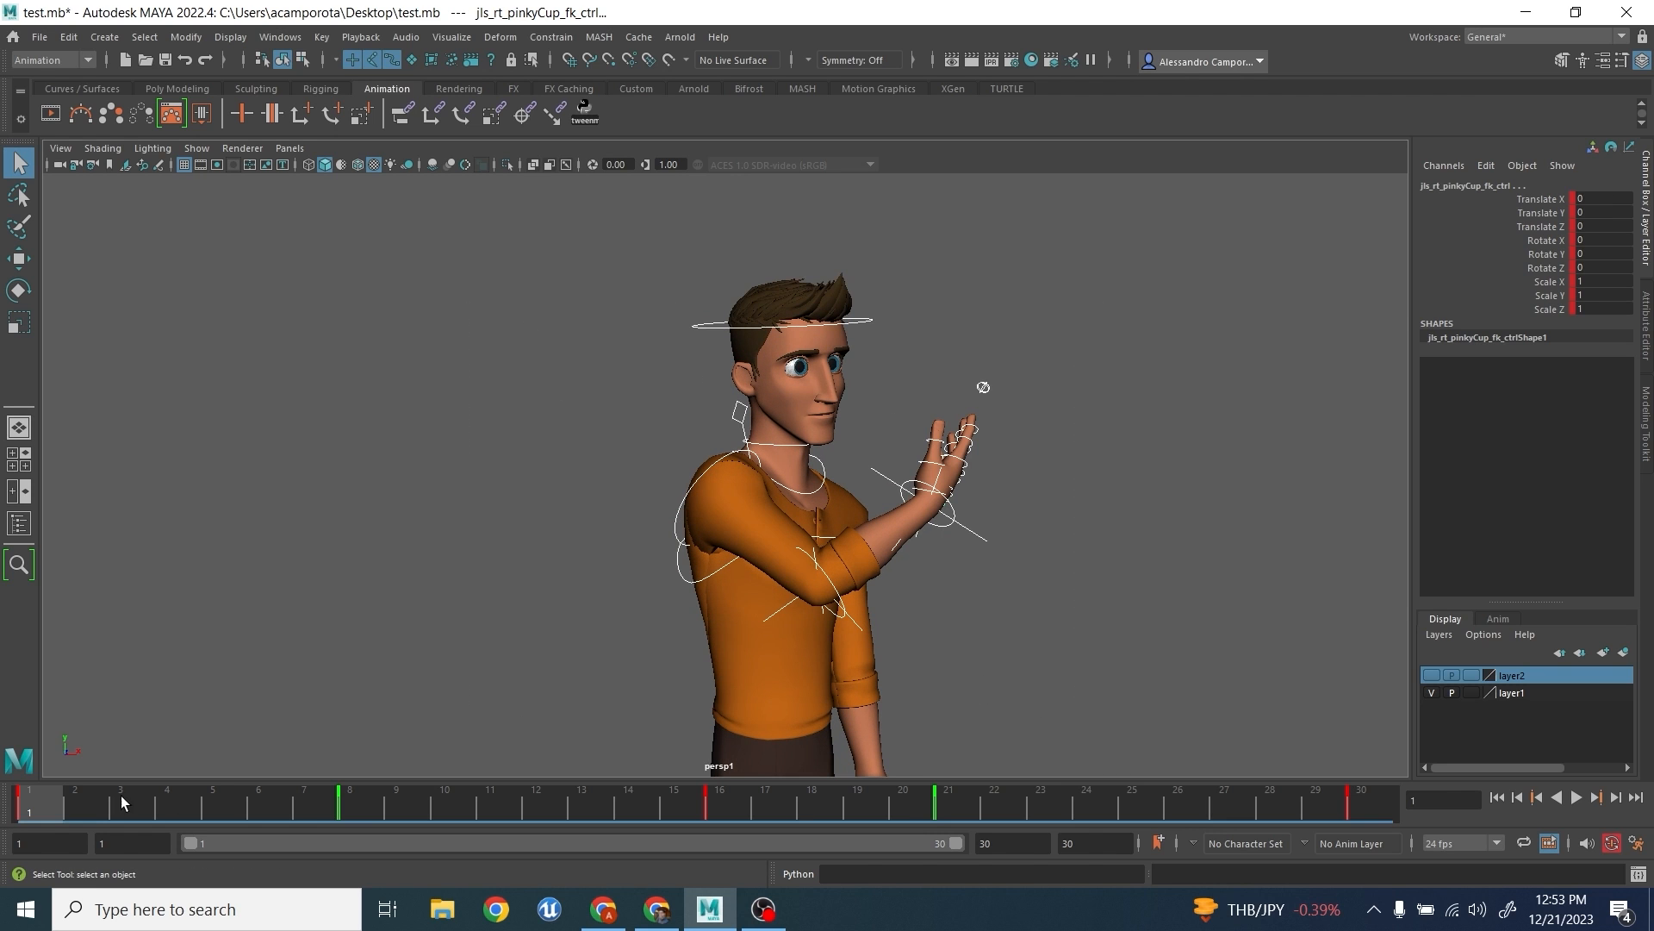
drag(289, 814, 3, 743)
scroll(670, 517, down, 1)
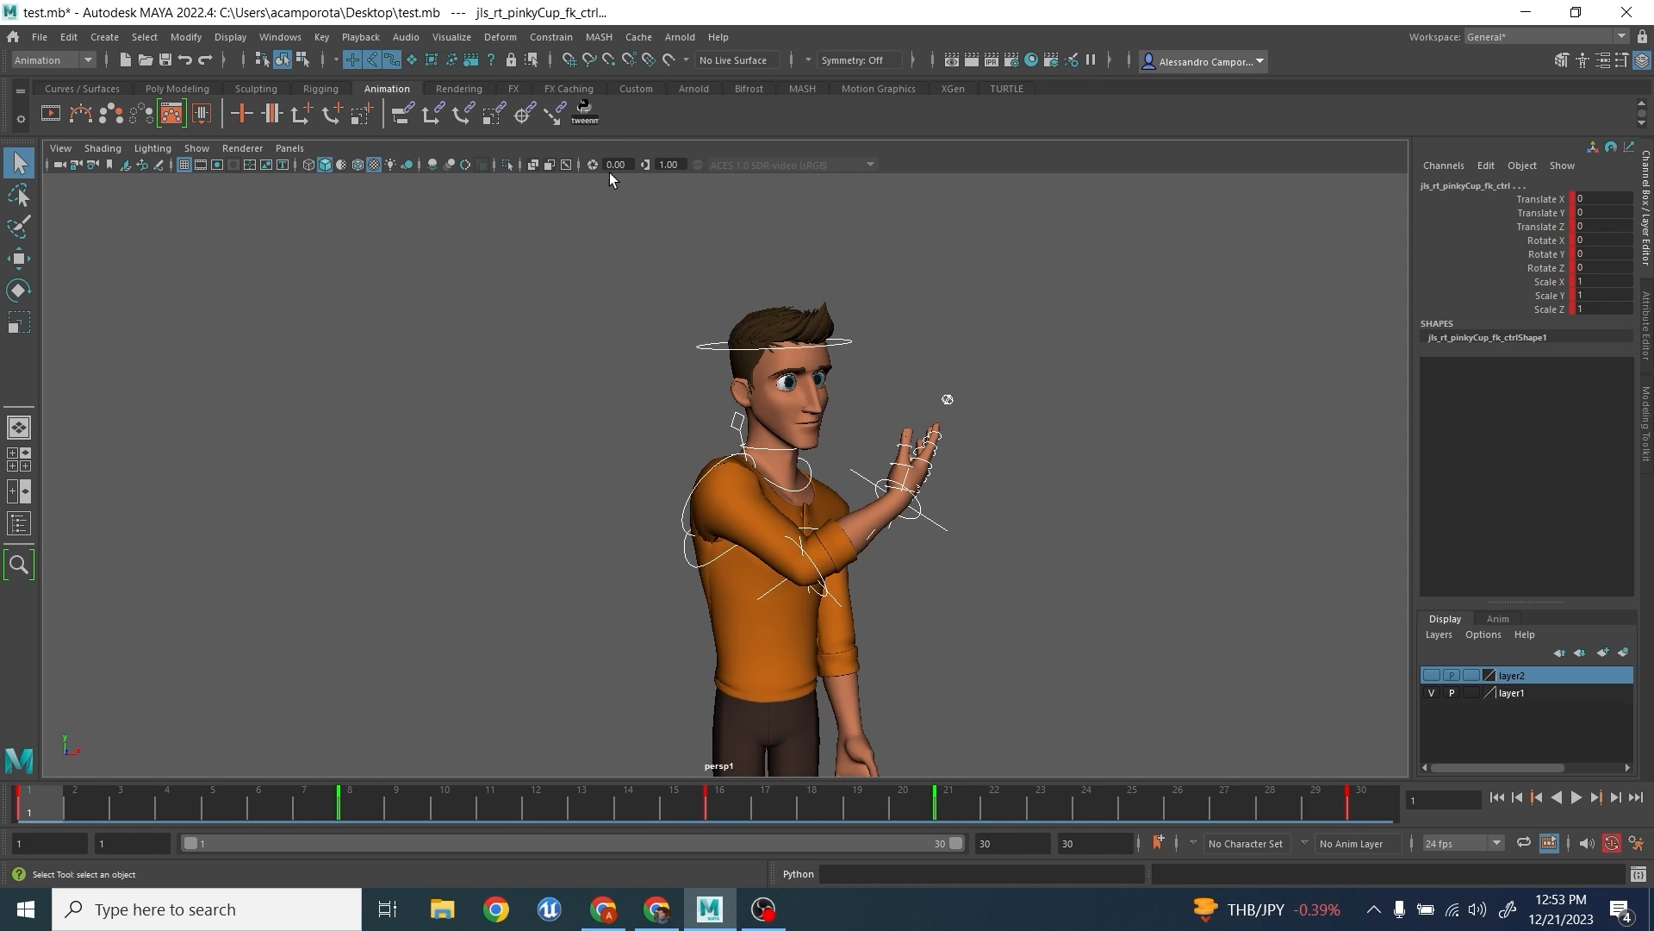
click(589, 110)
- Add tweenMachine breakdowns at frame 6 with a -67.1 bias and frame 12 with 22.2, and key the pose at frame 8
drag(36, 801, 260, 808)
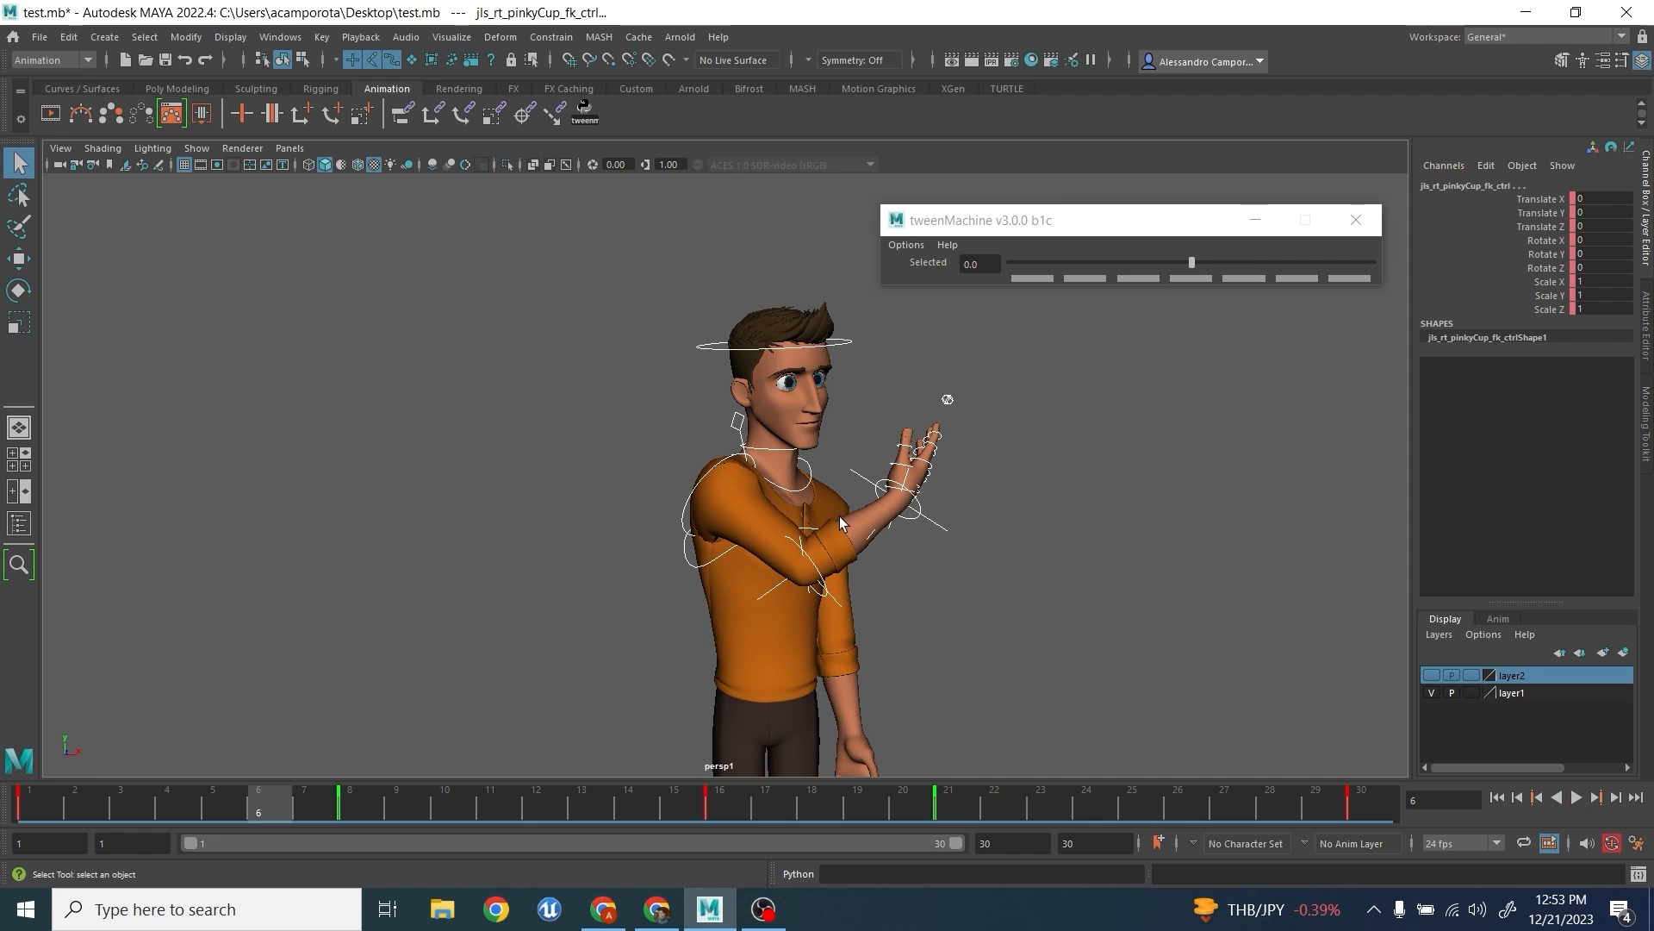
click(1067, 264)
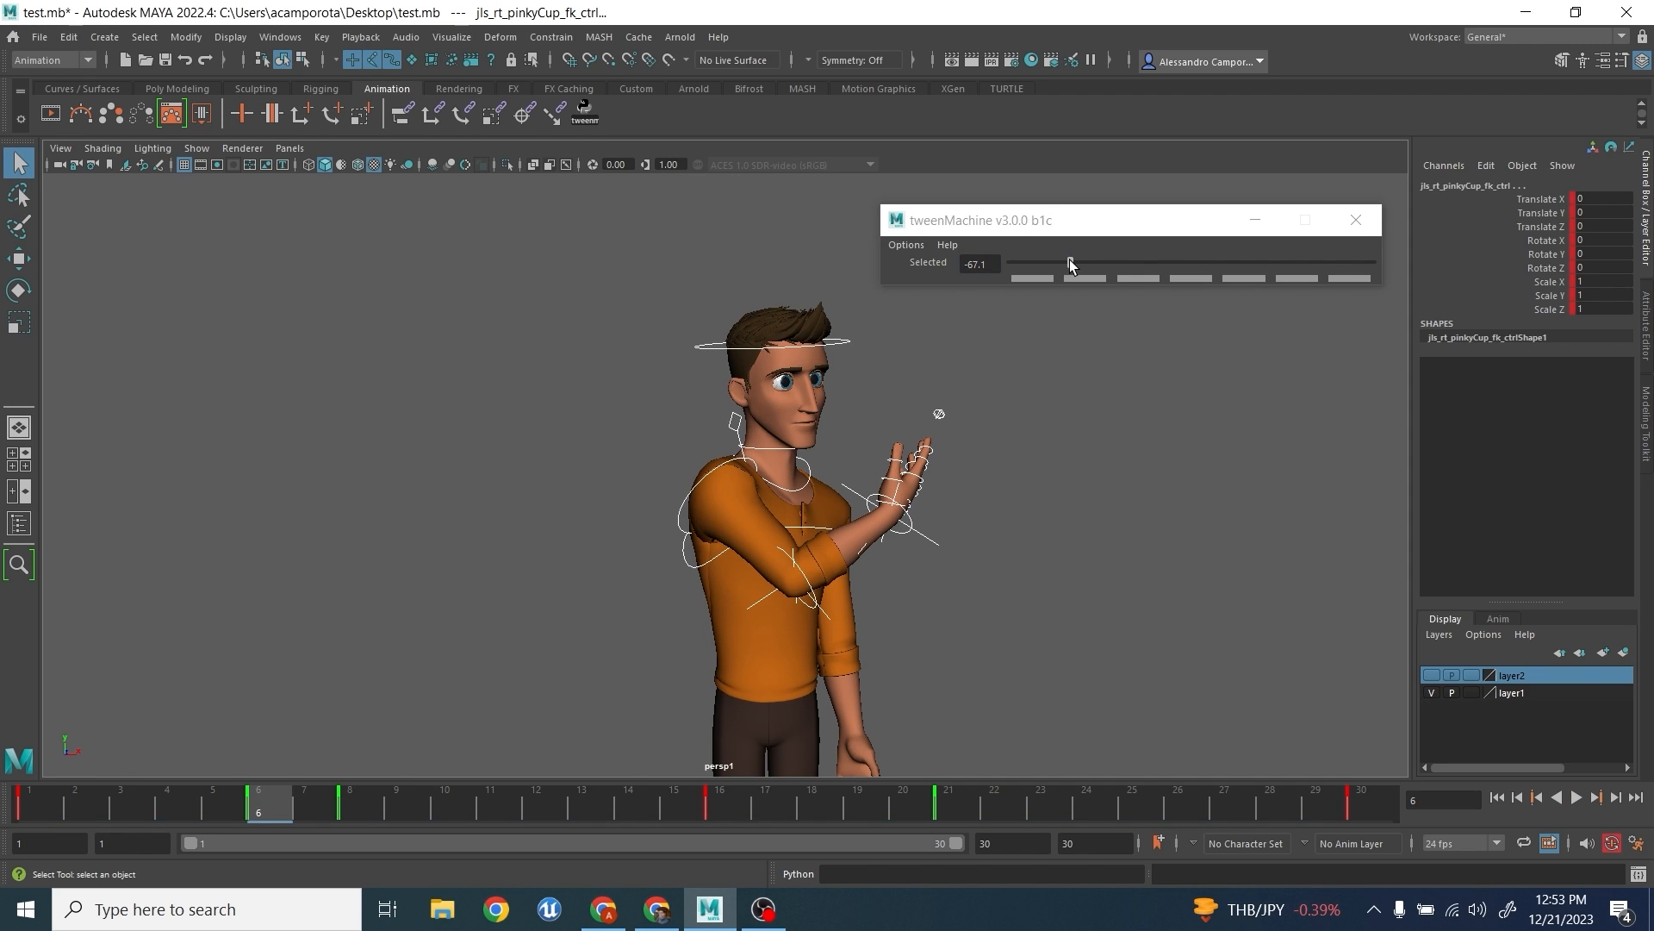
mouse_move(355, 801)
mouse_down()
mouse_move(39, 785)
mouse_move(245, 744)
mouse_move(295, 768)
mouse_move(207, 763)
mouse_move(259, 780)
mouse_move(165, 763)
mouse_move(370, 810)
mouse_up()
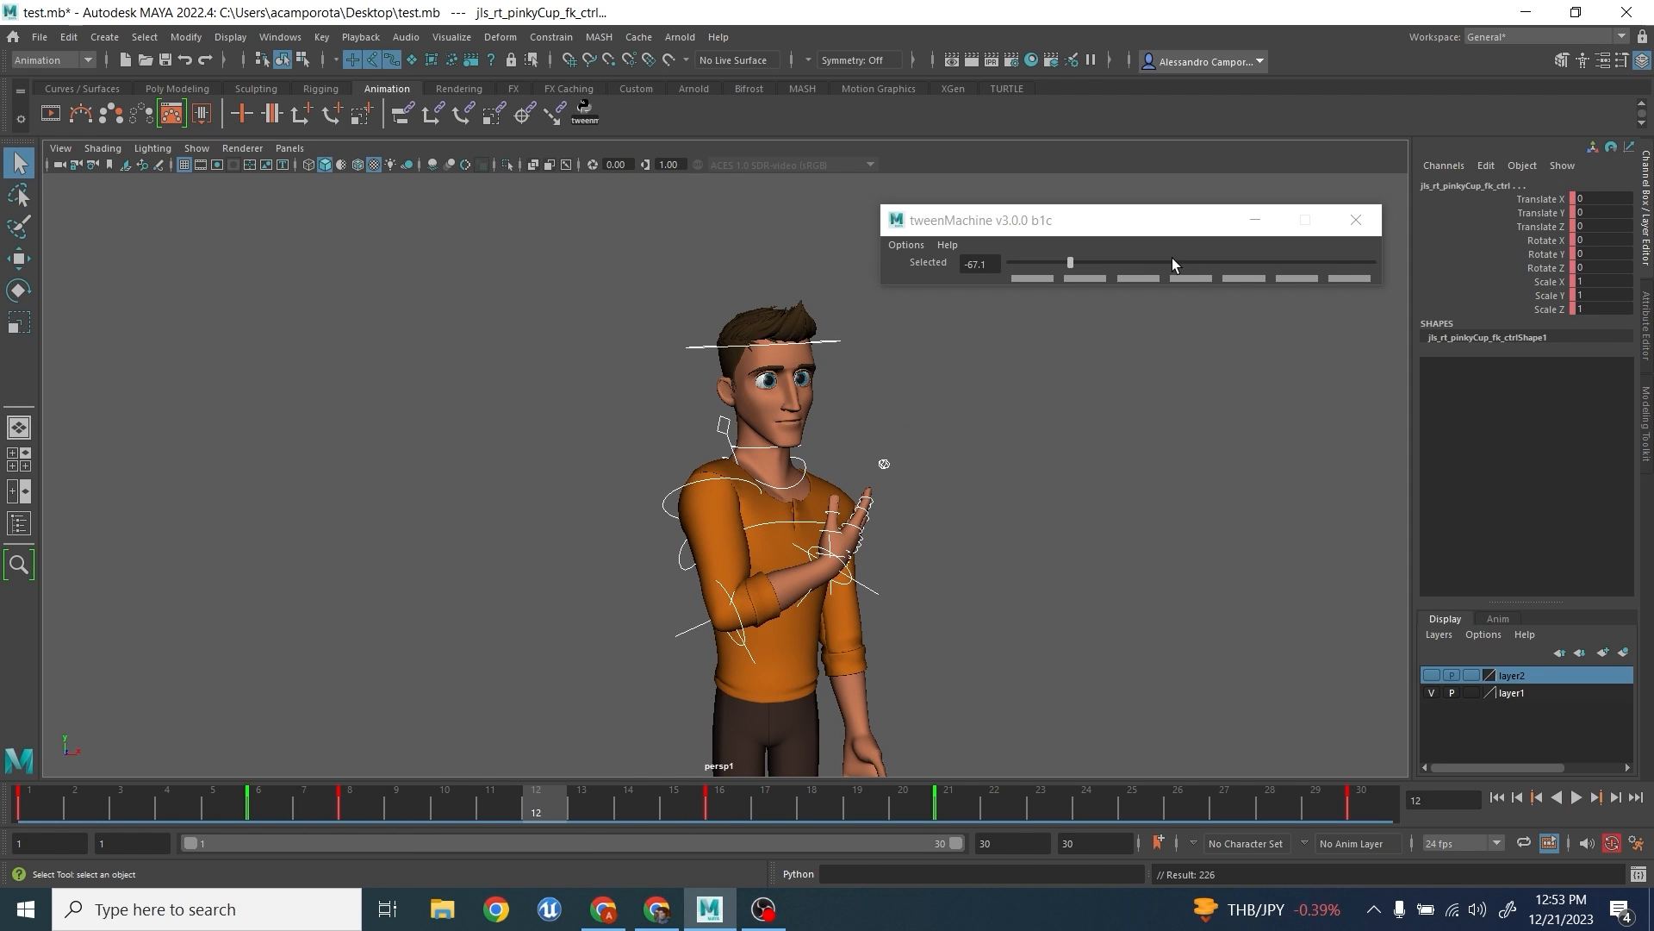
click(1231, 263)
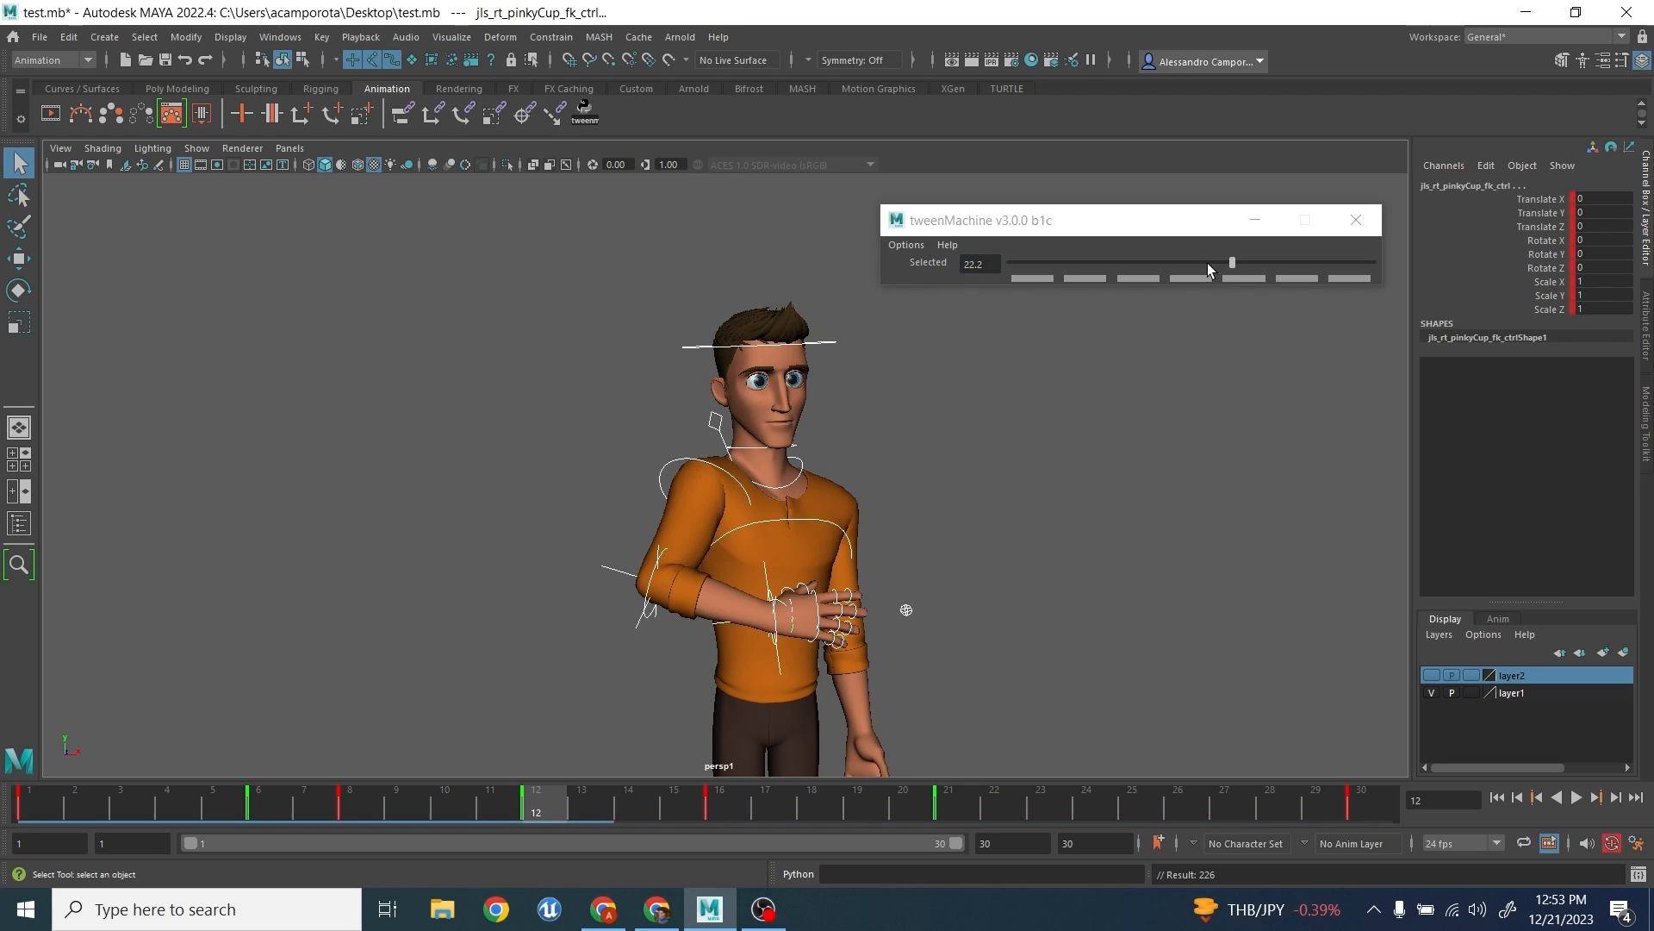
- Add tweenMachine in-betweens at frames 18, 20, 23 with a 37.5 bias, and 26 with a 51.8 bias
drag(565, 814, 916, 810)
click(1234, 266)
drag(775, 813, 1034, 817)
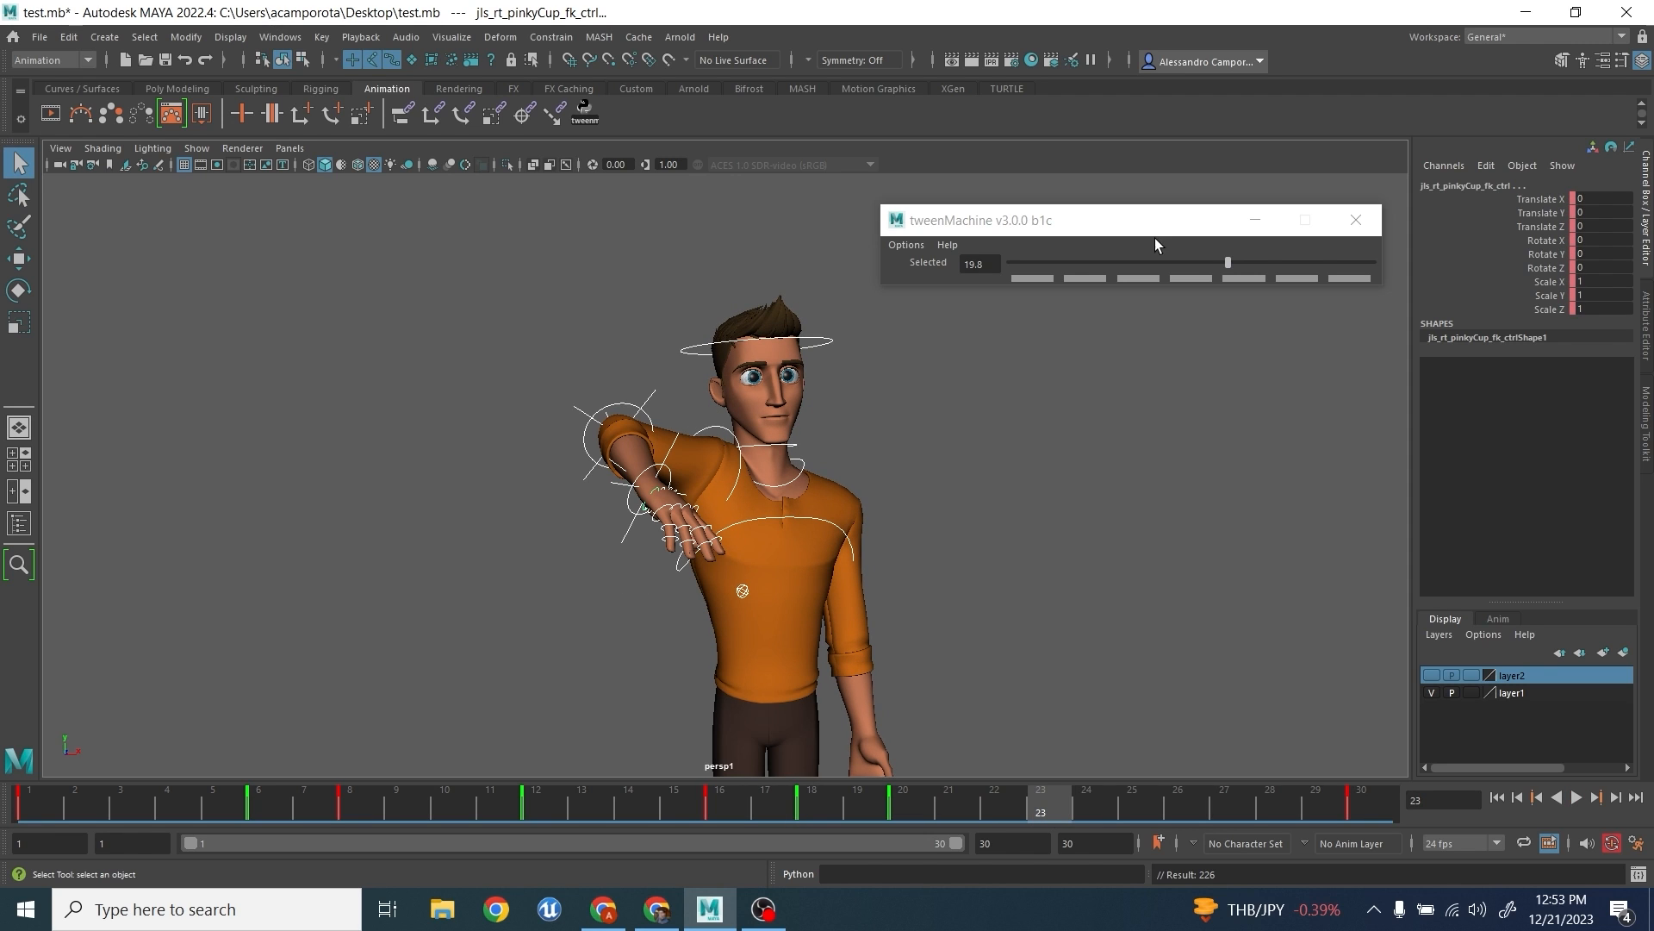
click(1258, 264)
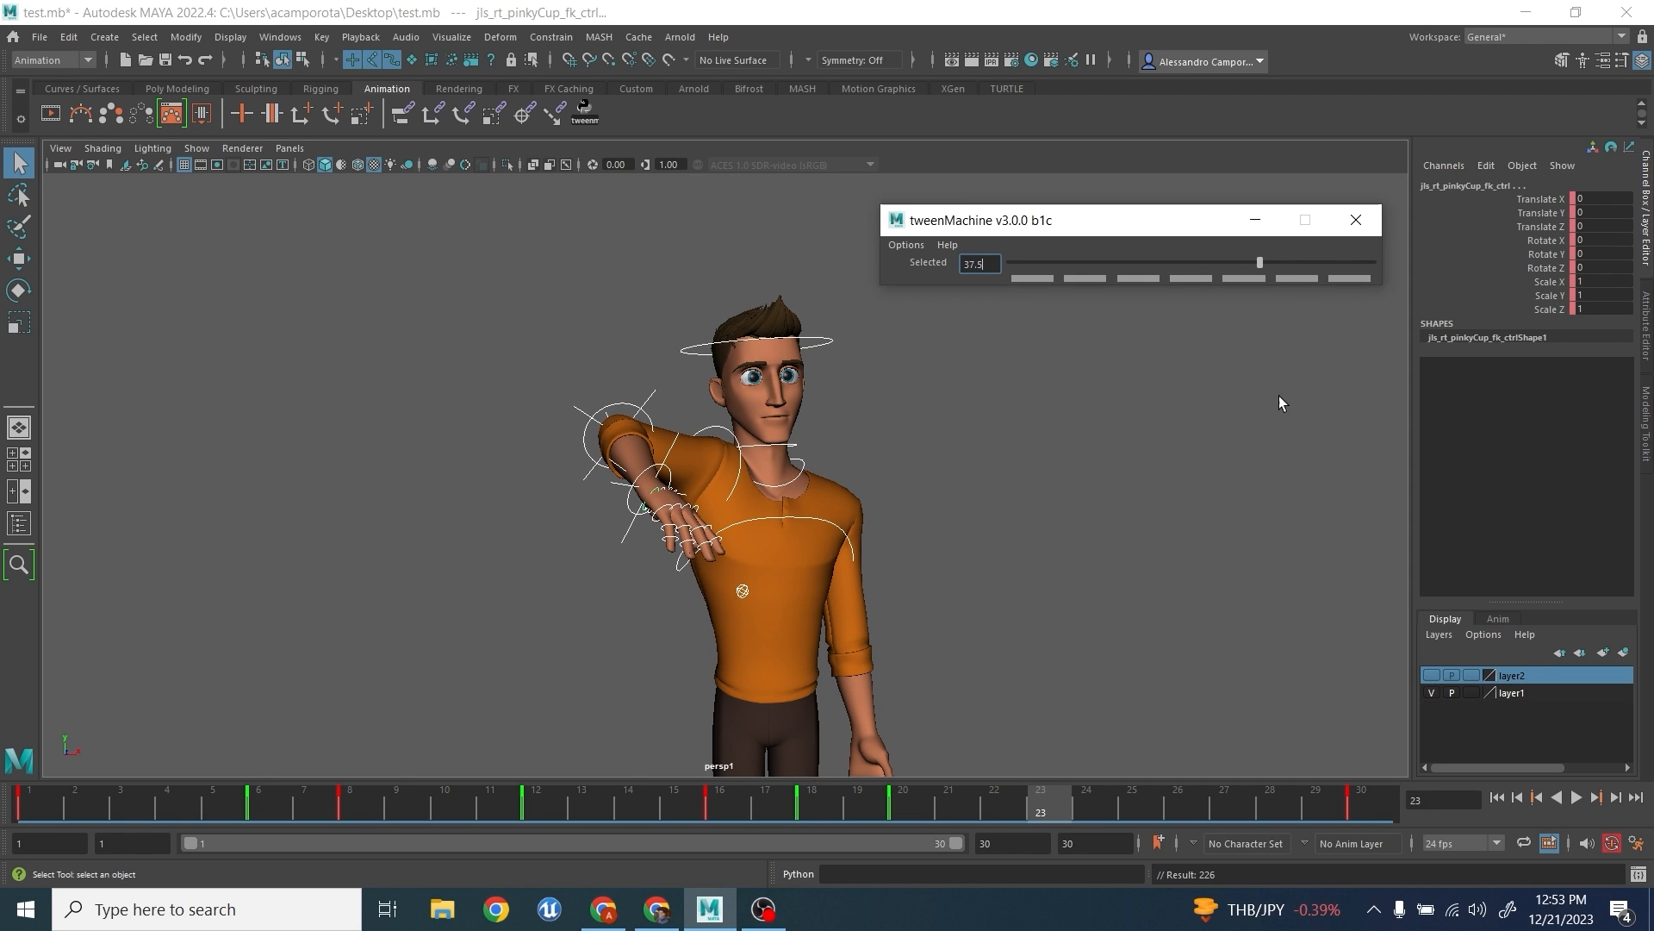
click(1279, 261)
click(1287, 260)
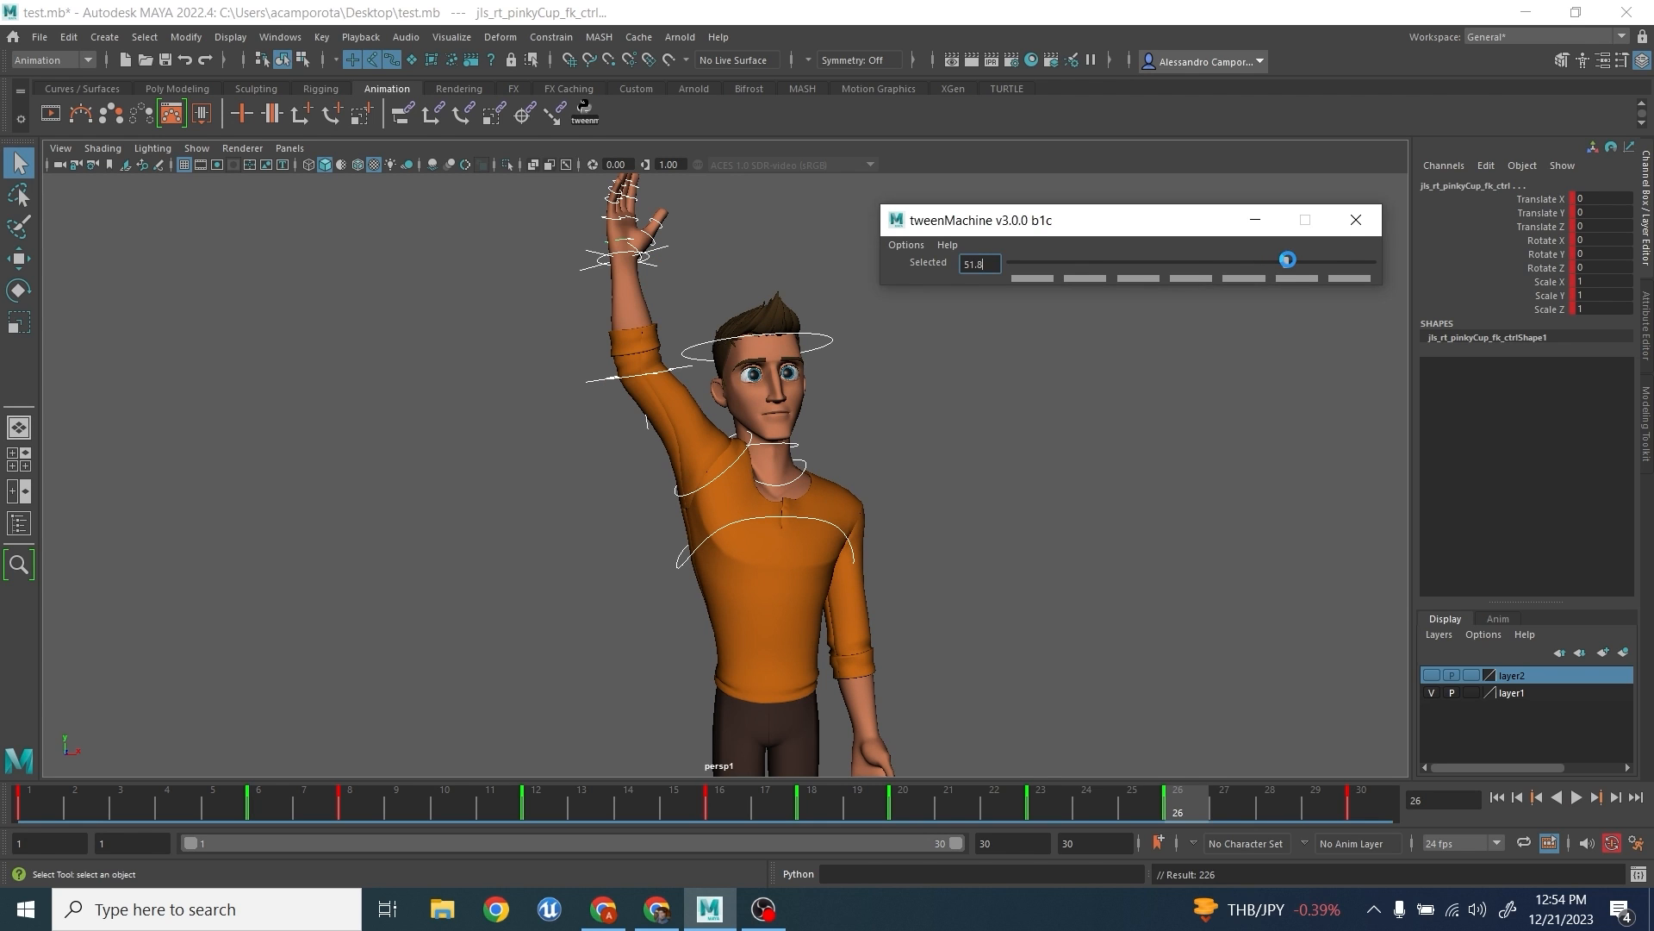
- Play back the arm motion and add an in-between at frame 4 favouring the previous pose
key(alt+v)
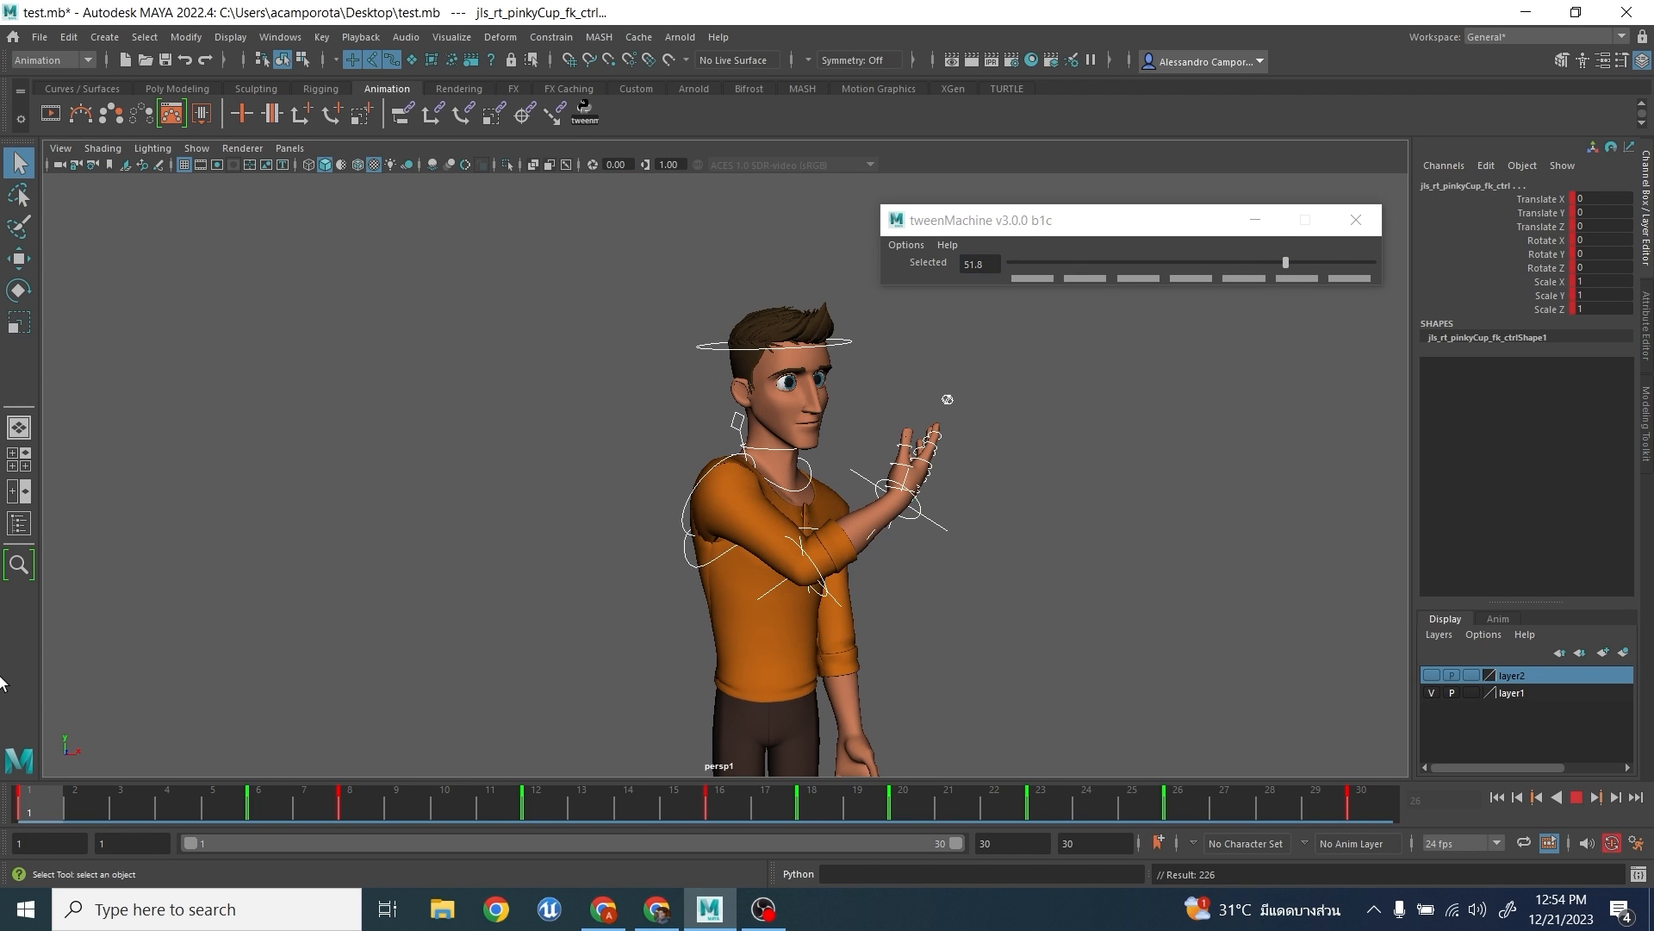
key(alt+v)
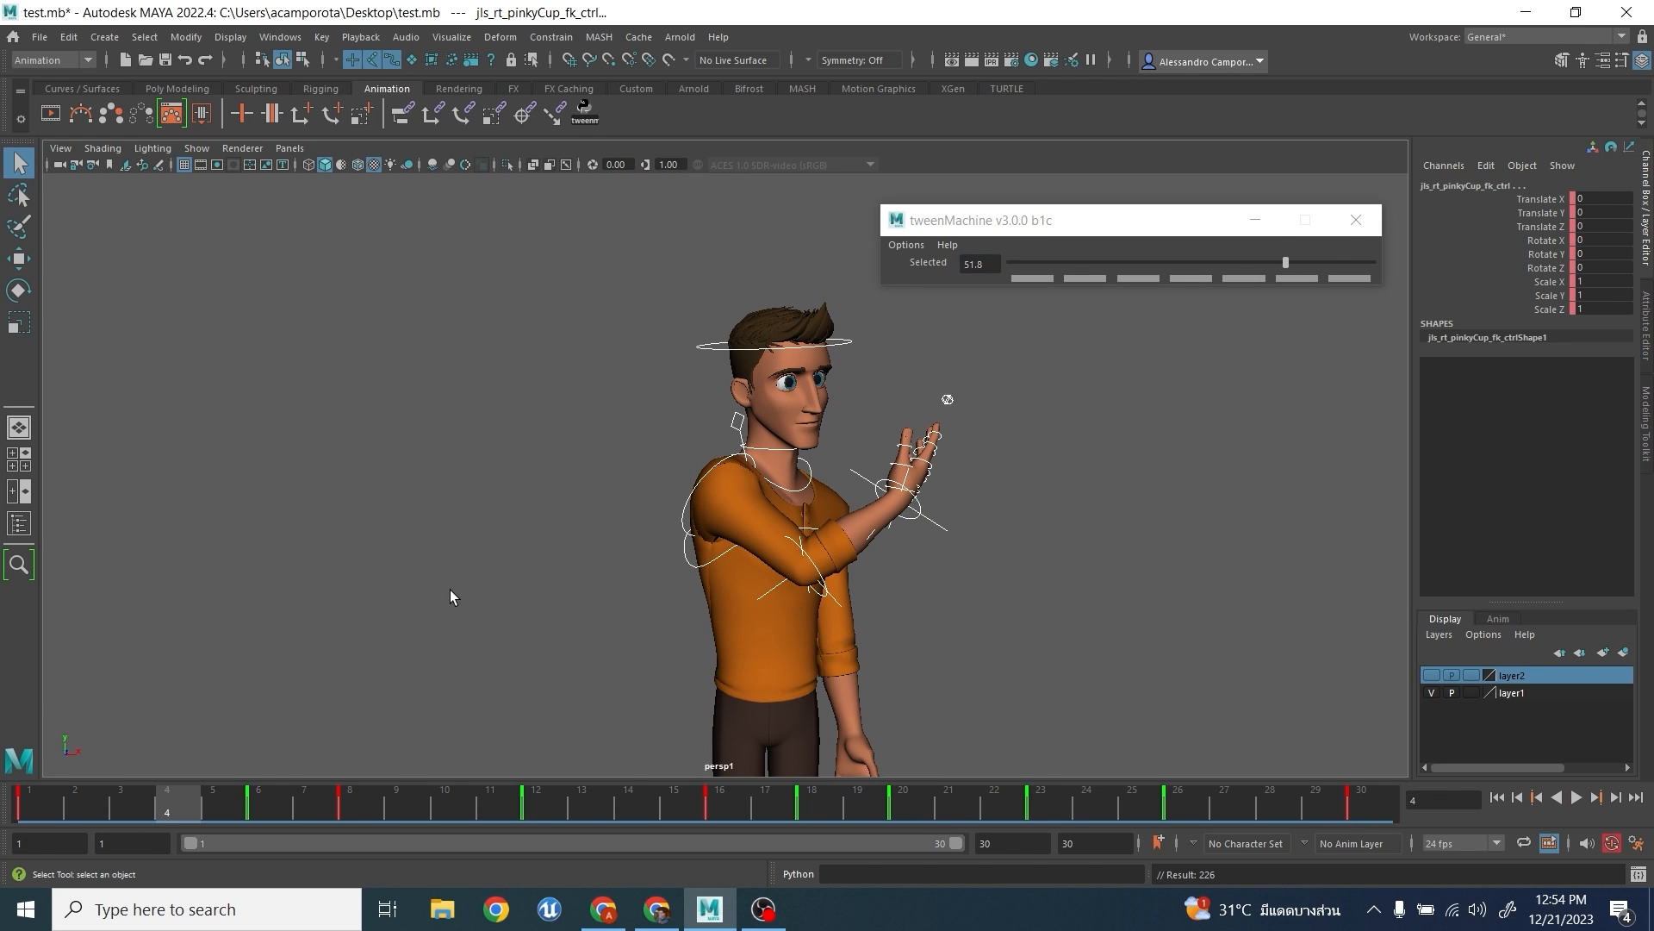
click(1083, 261)
key(alt+v)
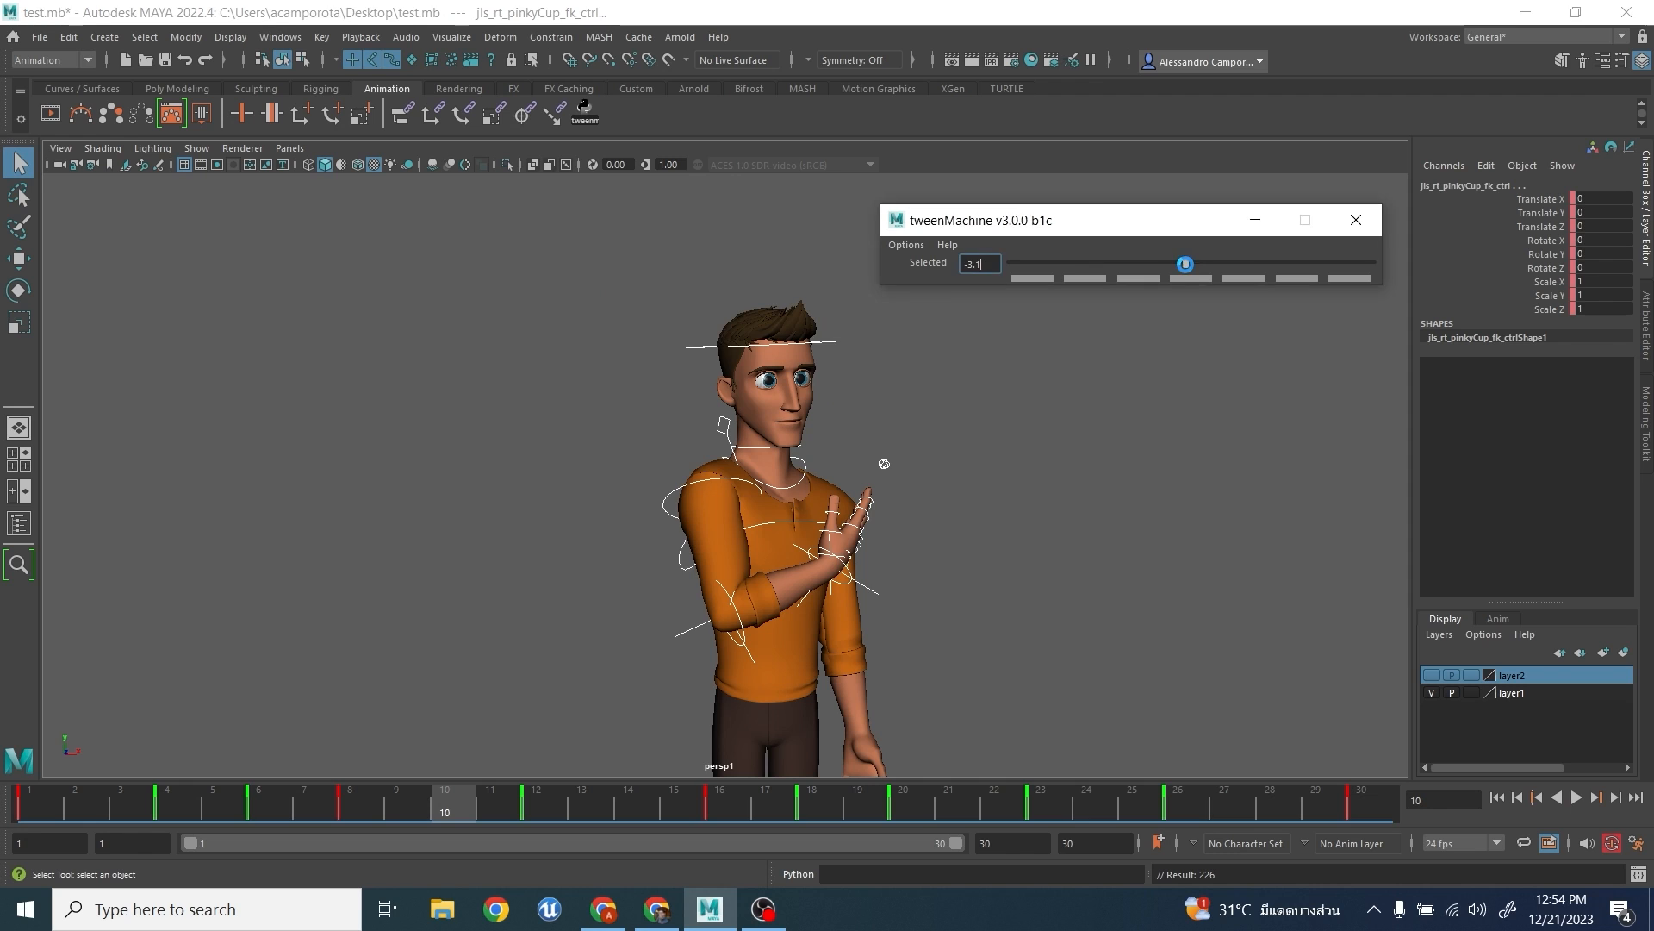
- Add tweenMachine in-betweens at frame 10 with a -18.4 bias and at frame 14 with a 68.0 bias
drag(1184, 261, 1156, 260)
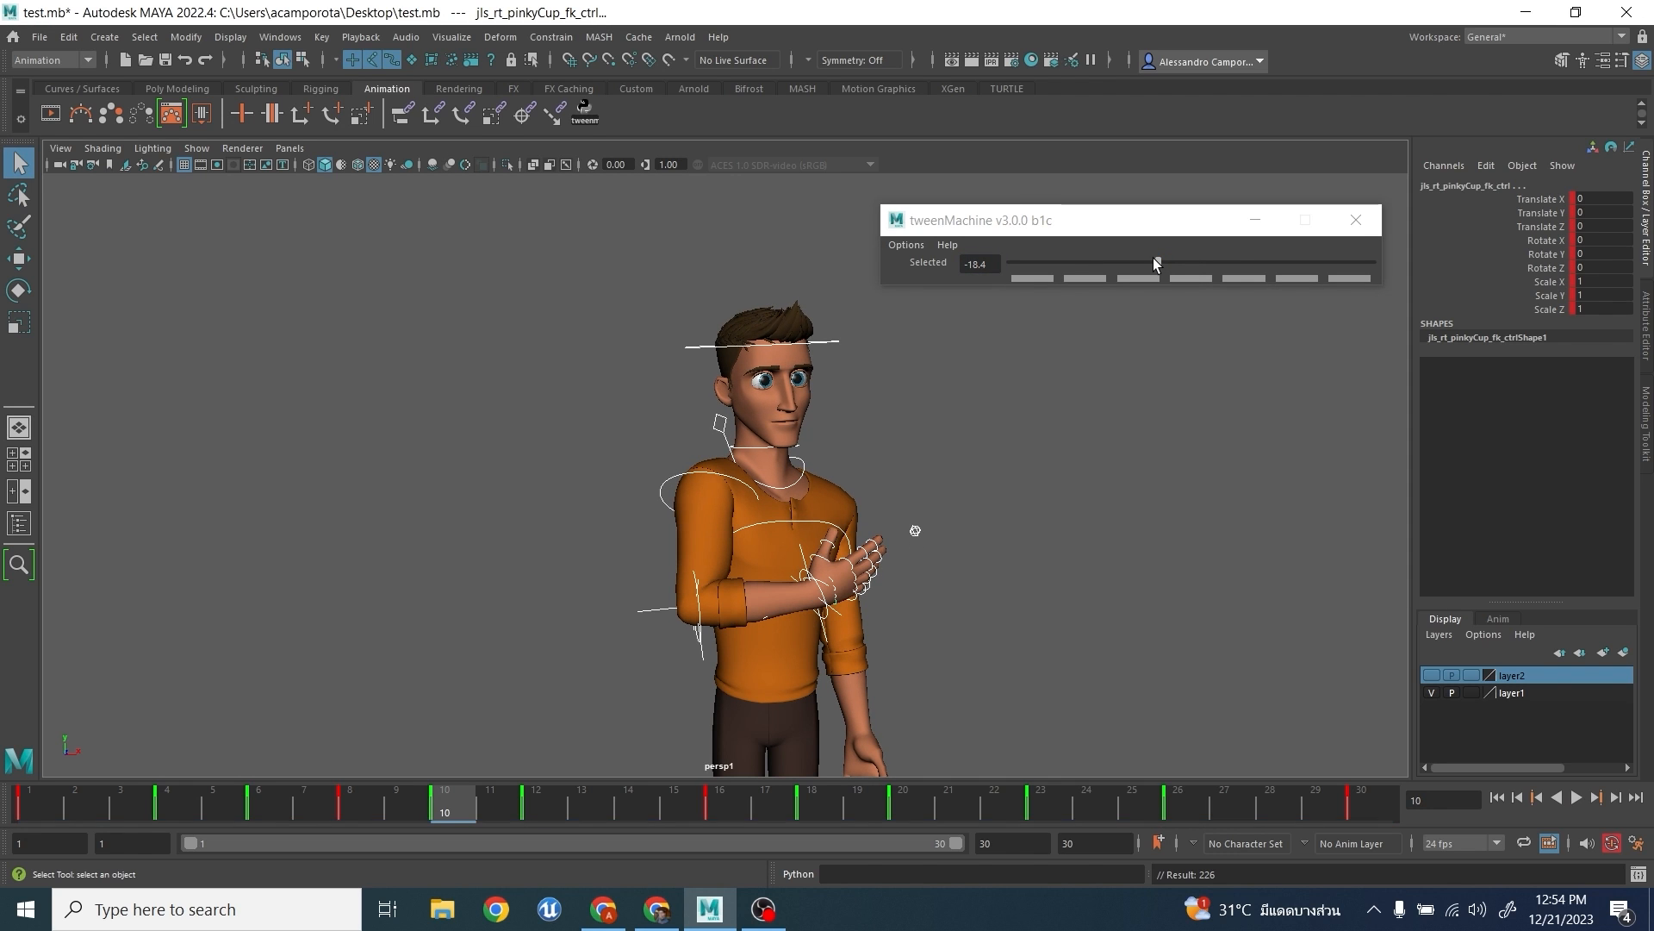
click(642, 810)
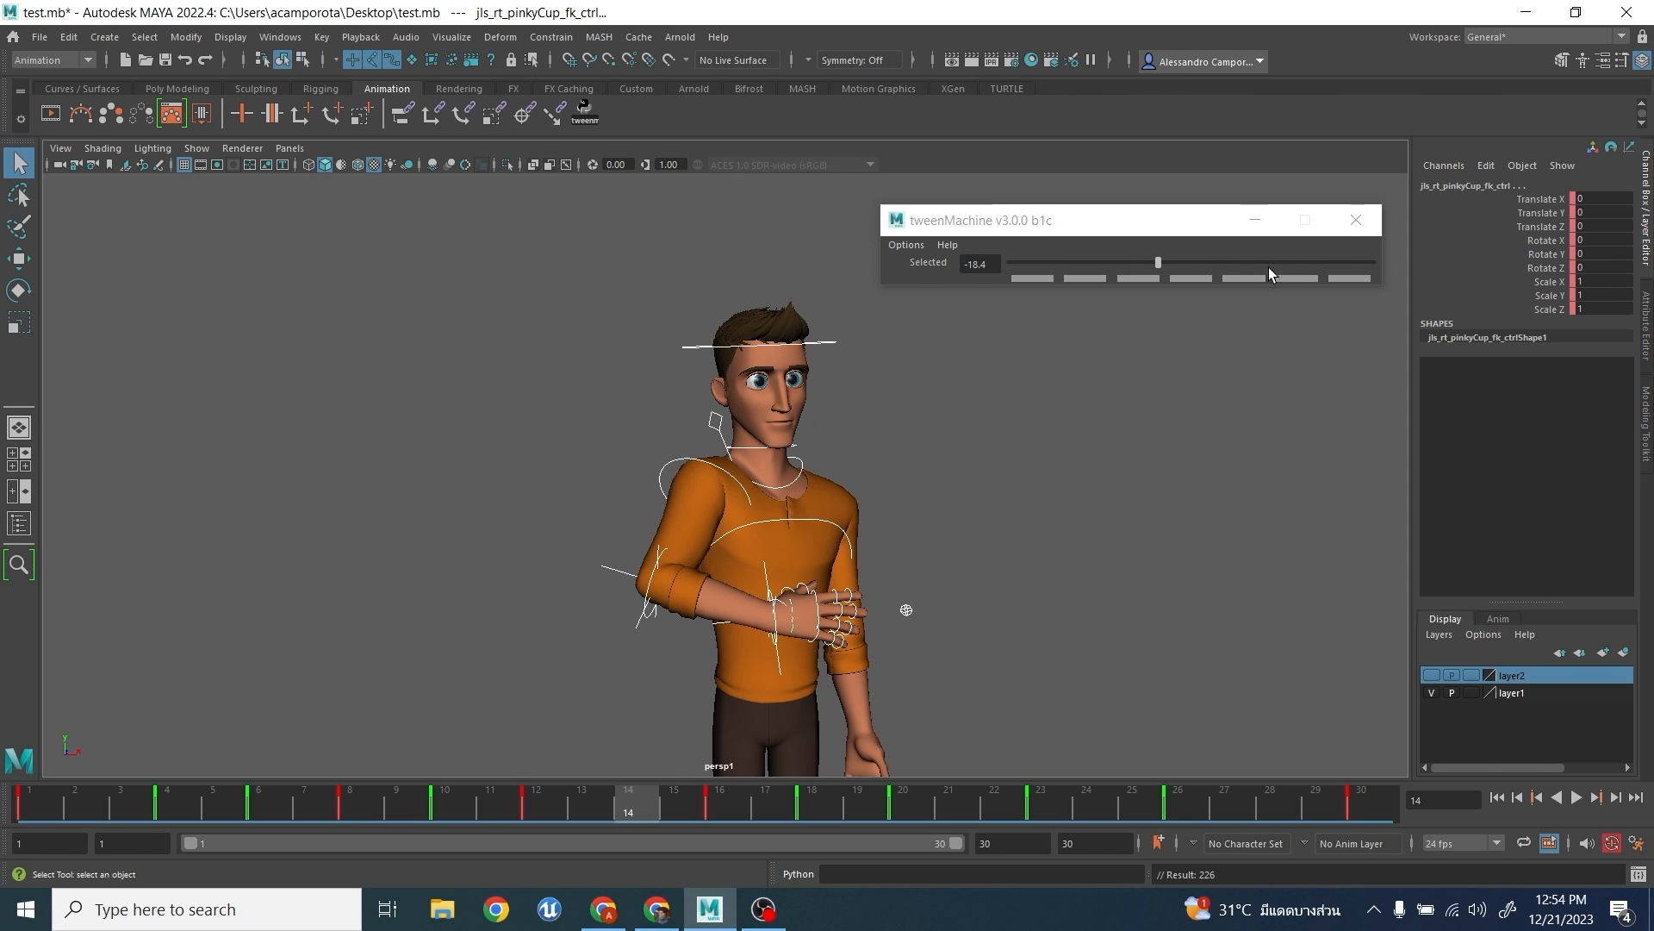
click(1315, 261)
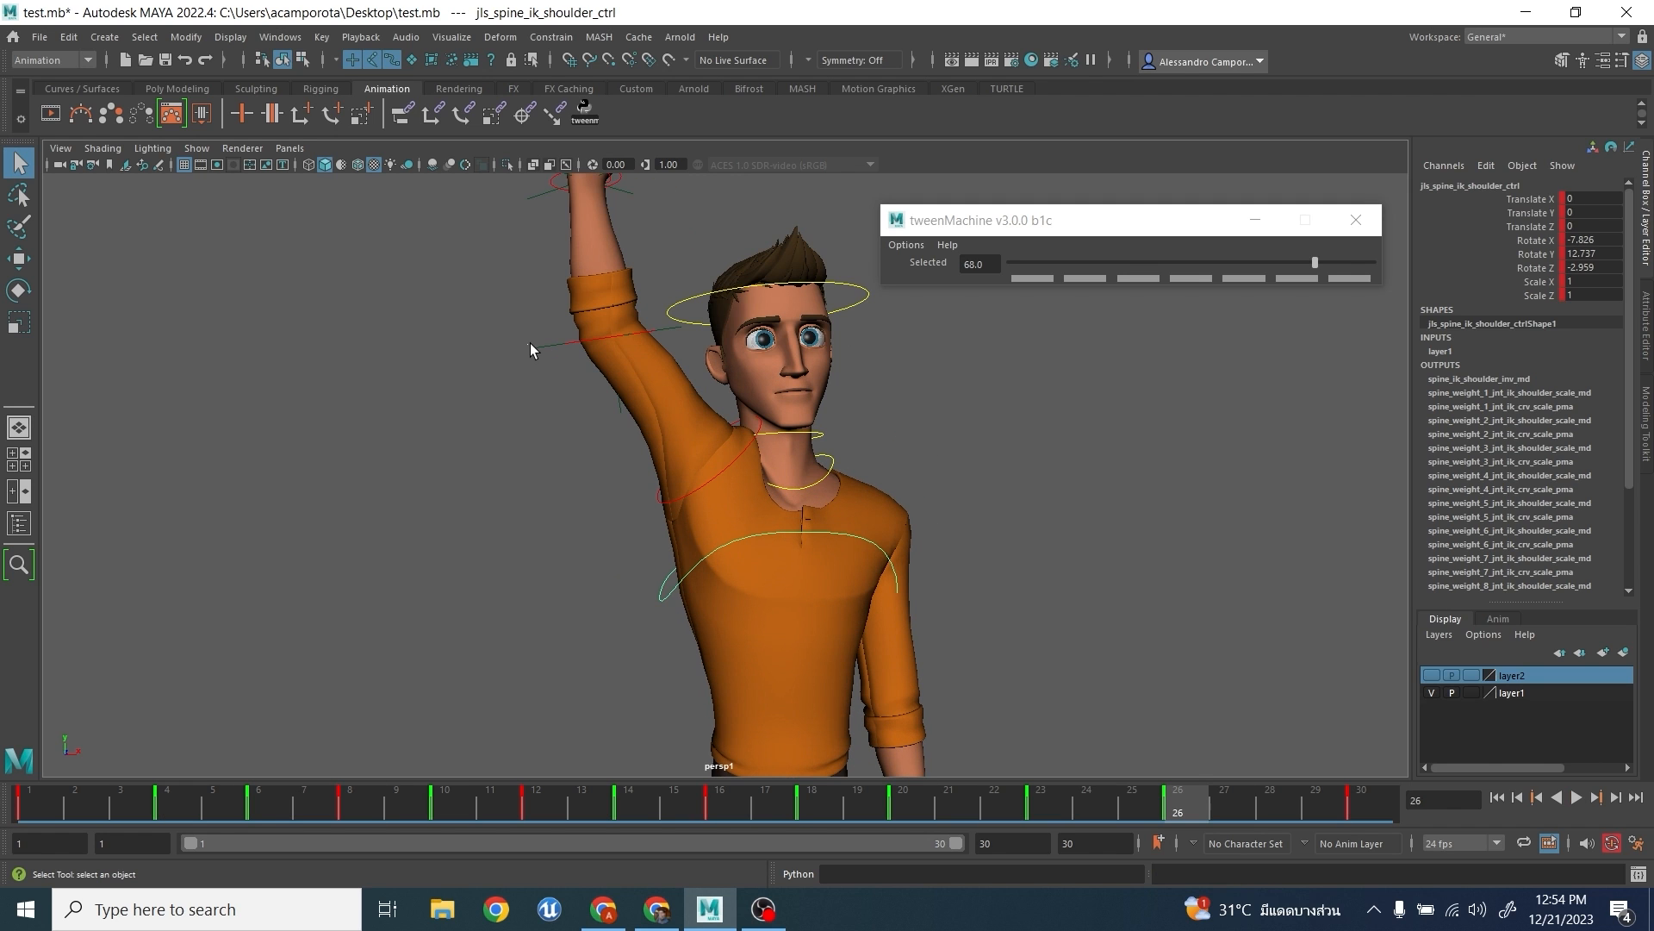
- Select the locator on the right elbow and create an editable motion trail for it
click(544, 365)
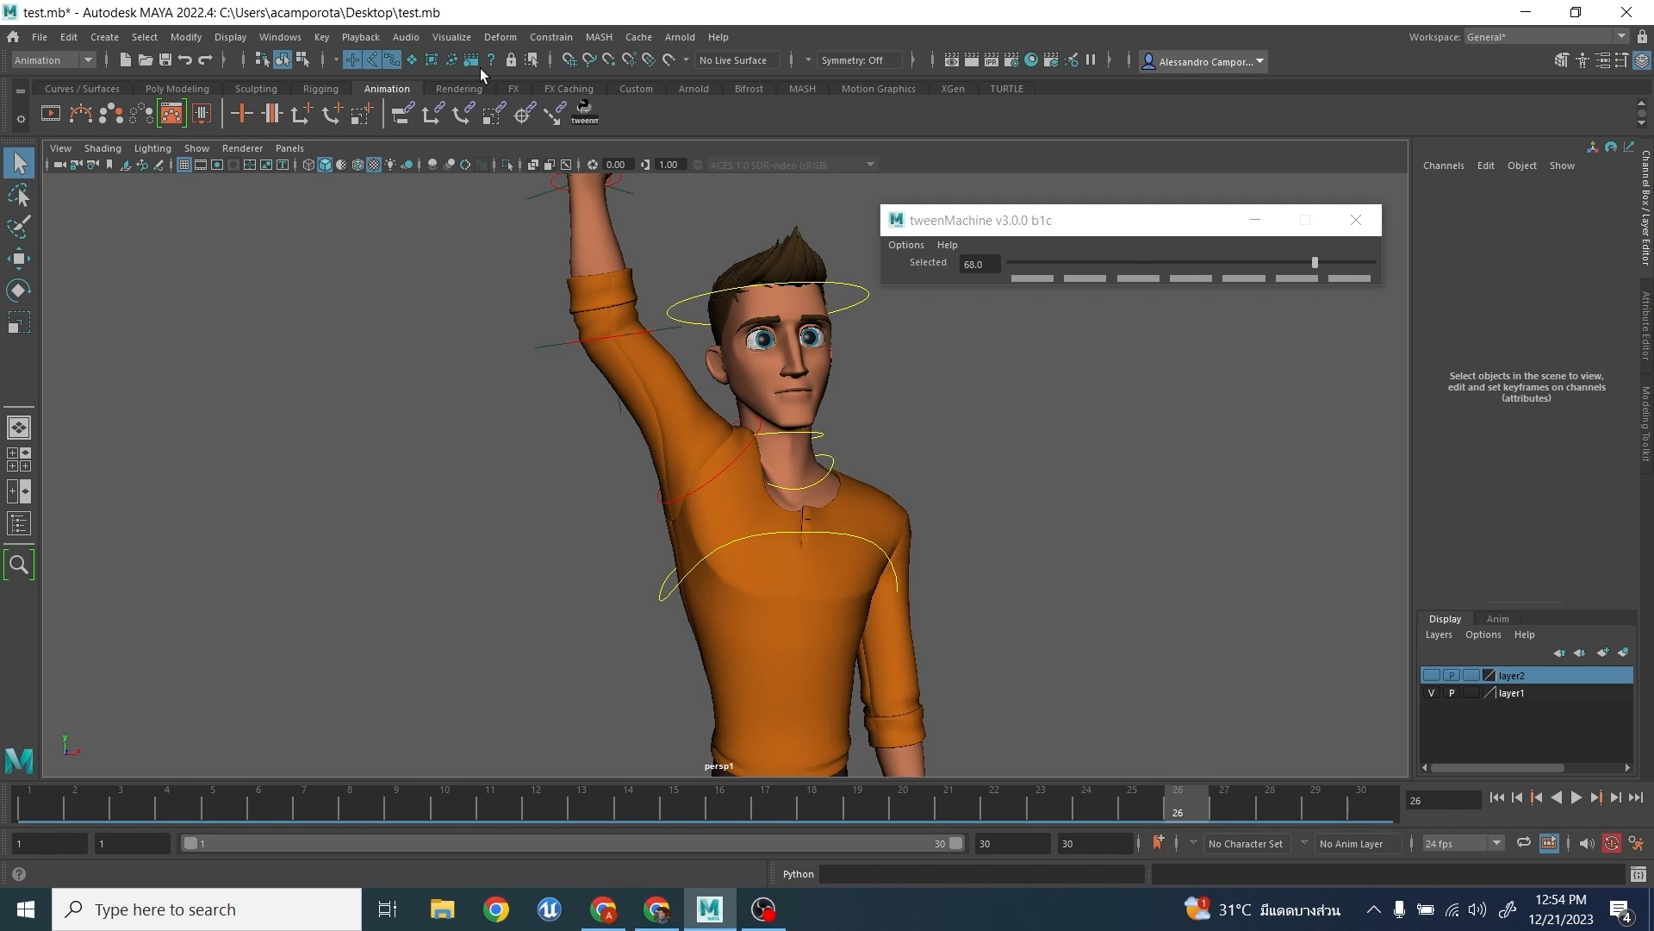
drag(549, 312, 548, 380)
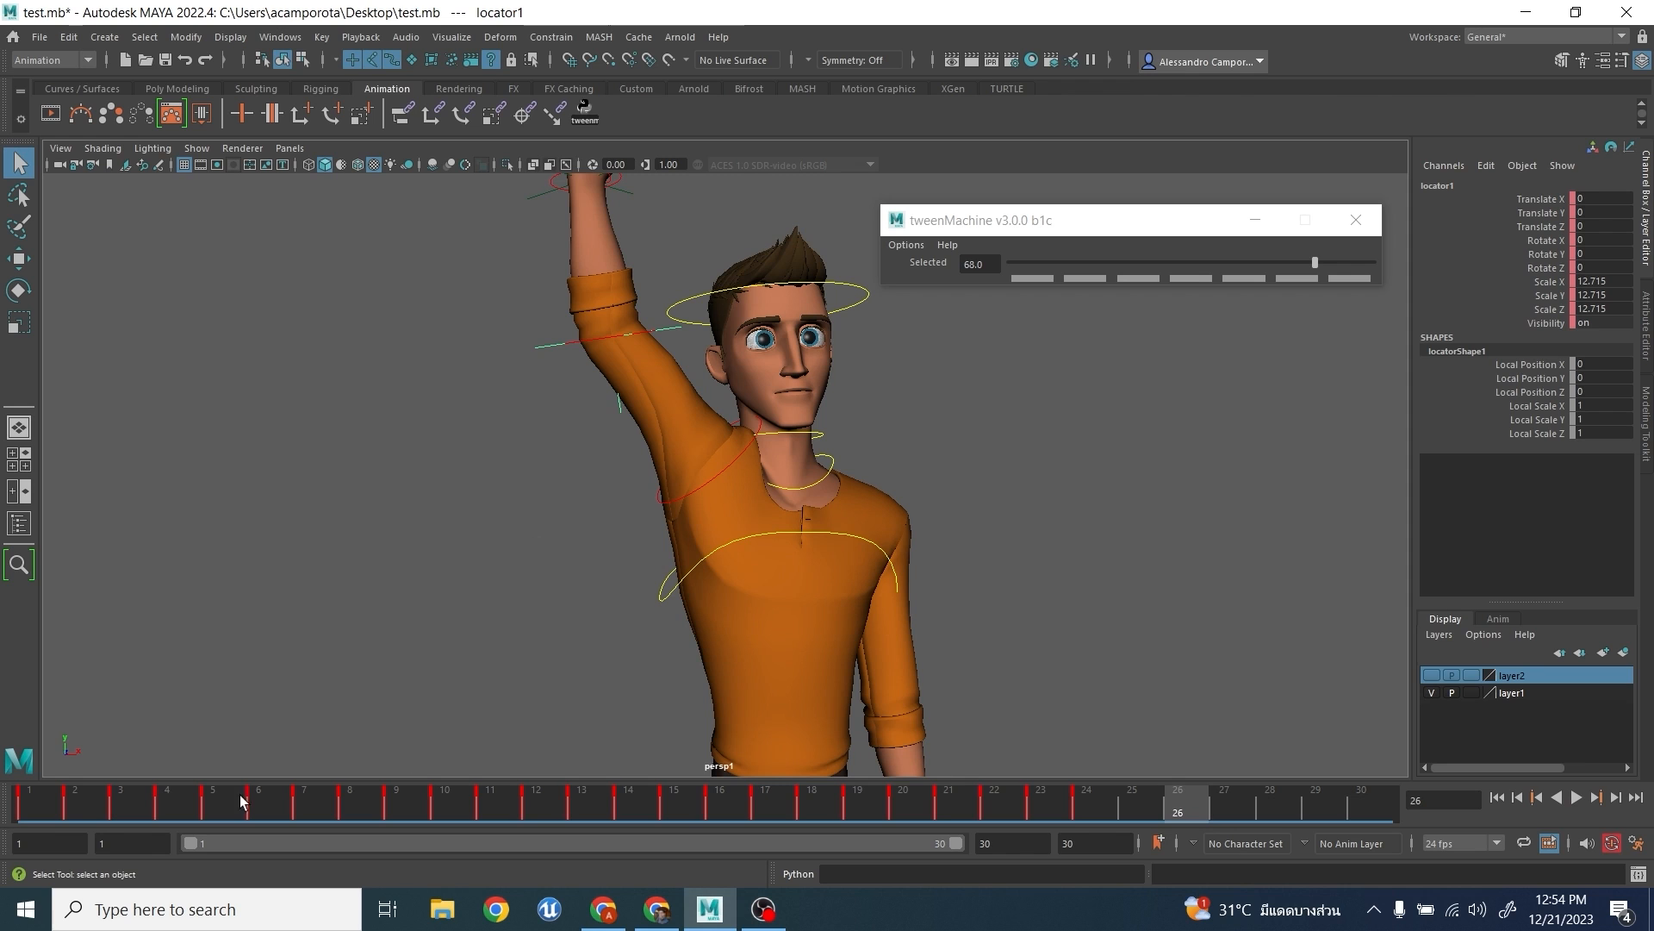
click(84, 120)
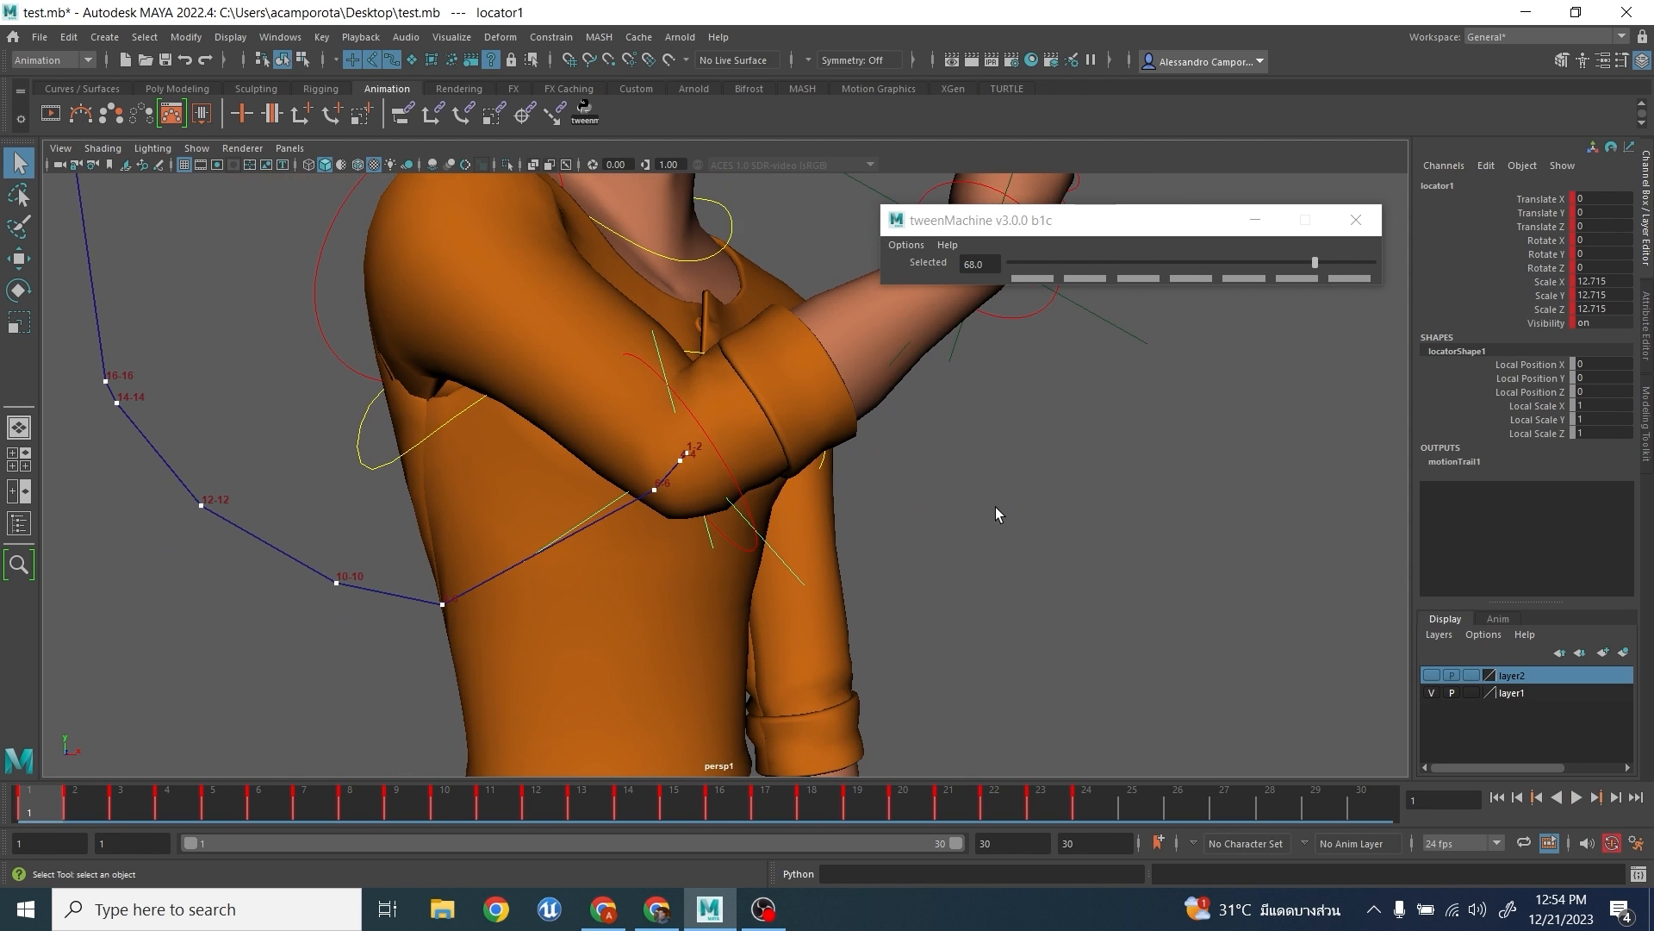
- Select the right upper-arm FK control and rotate it at frame 4 to adjust the elbow's arc
click(335, 336)
key(e)
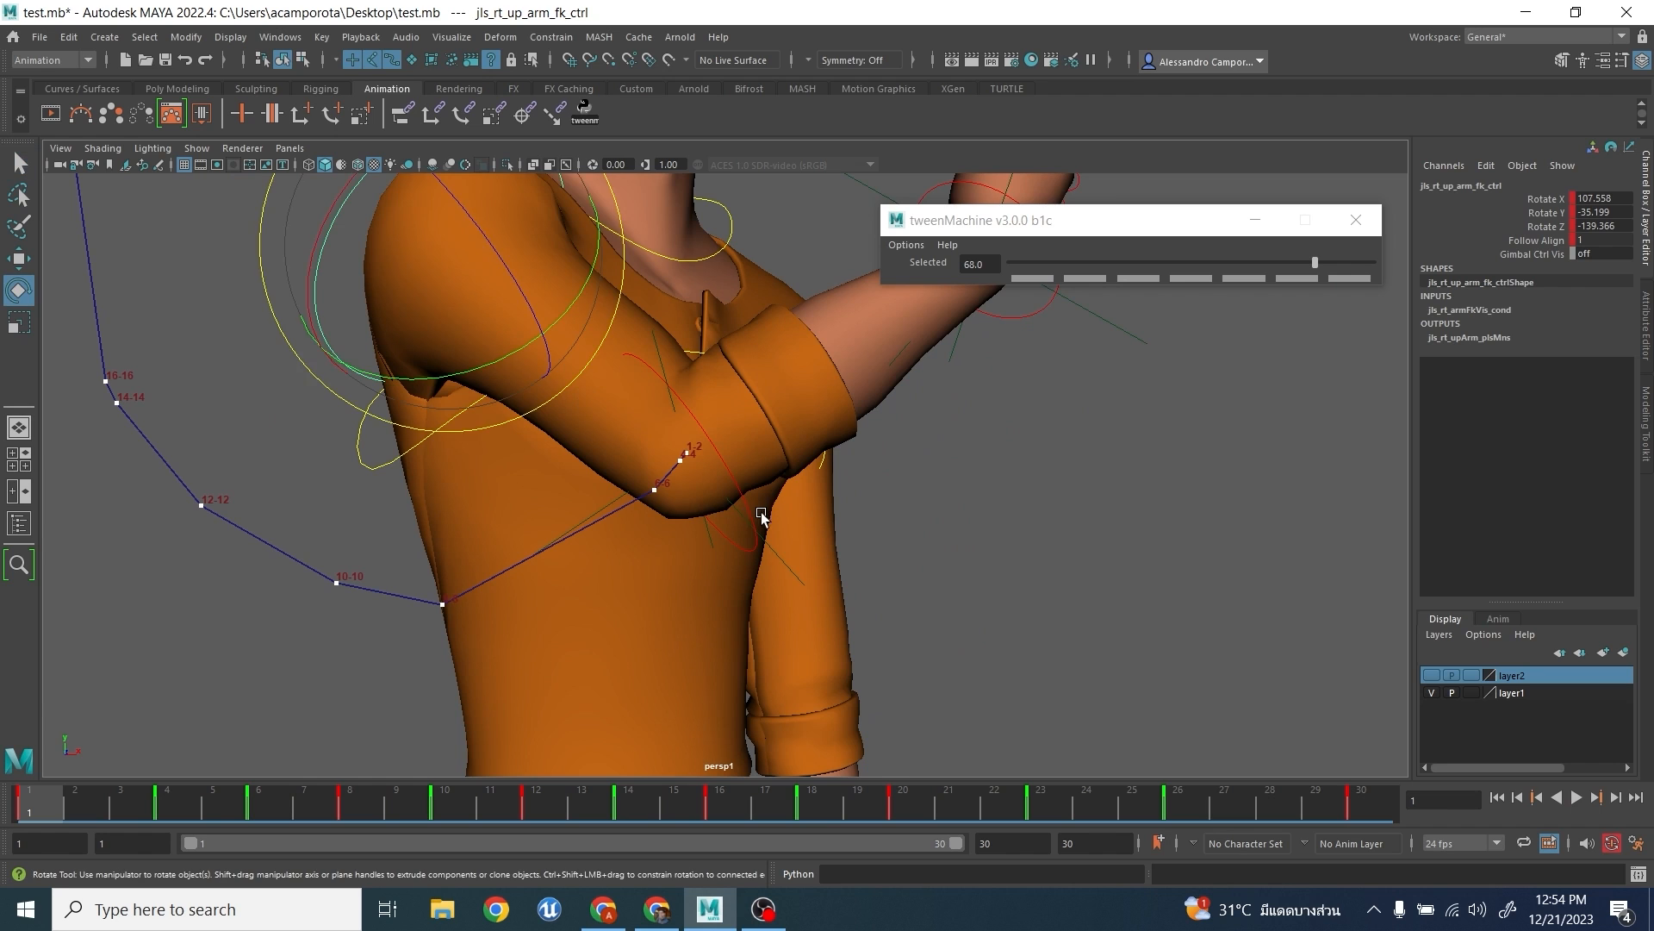
scroll(747, 486, up, 2)
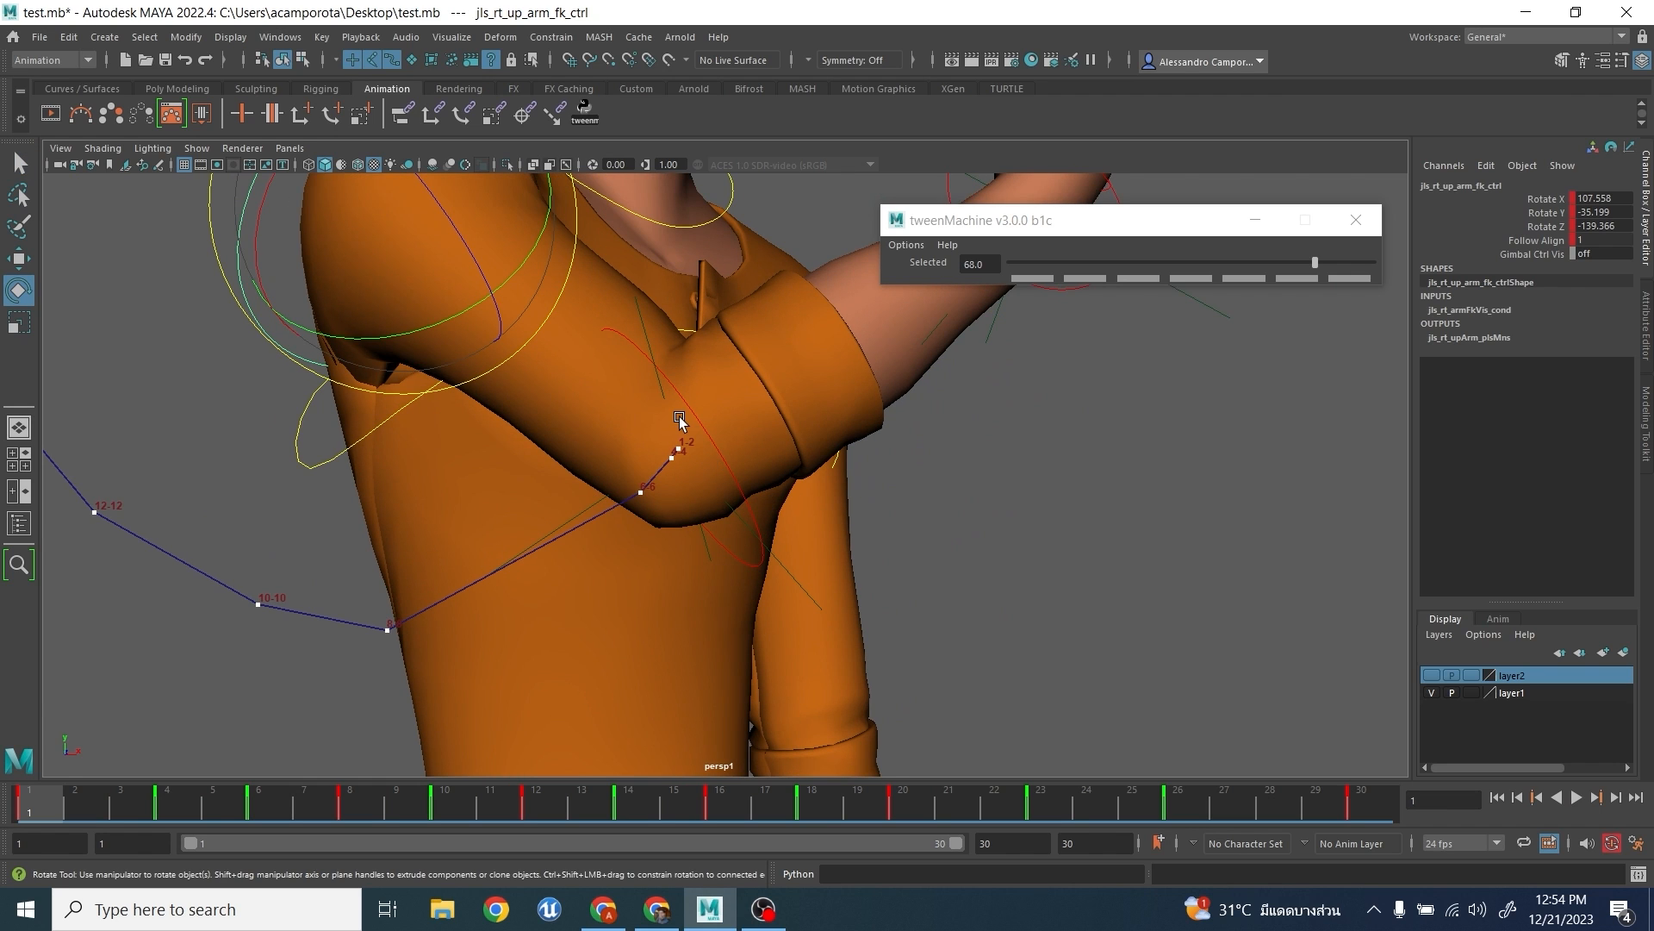
key(period)
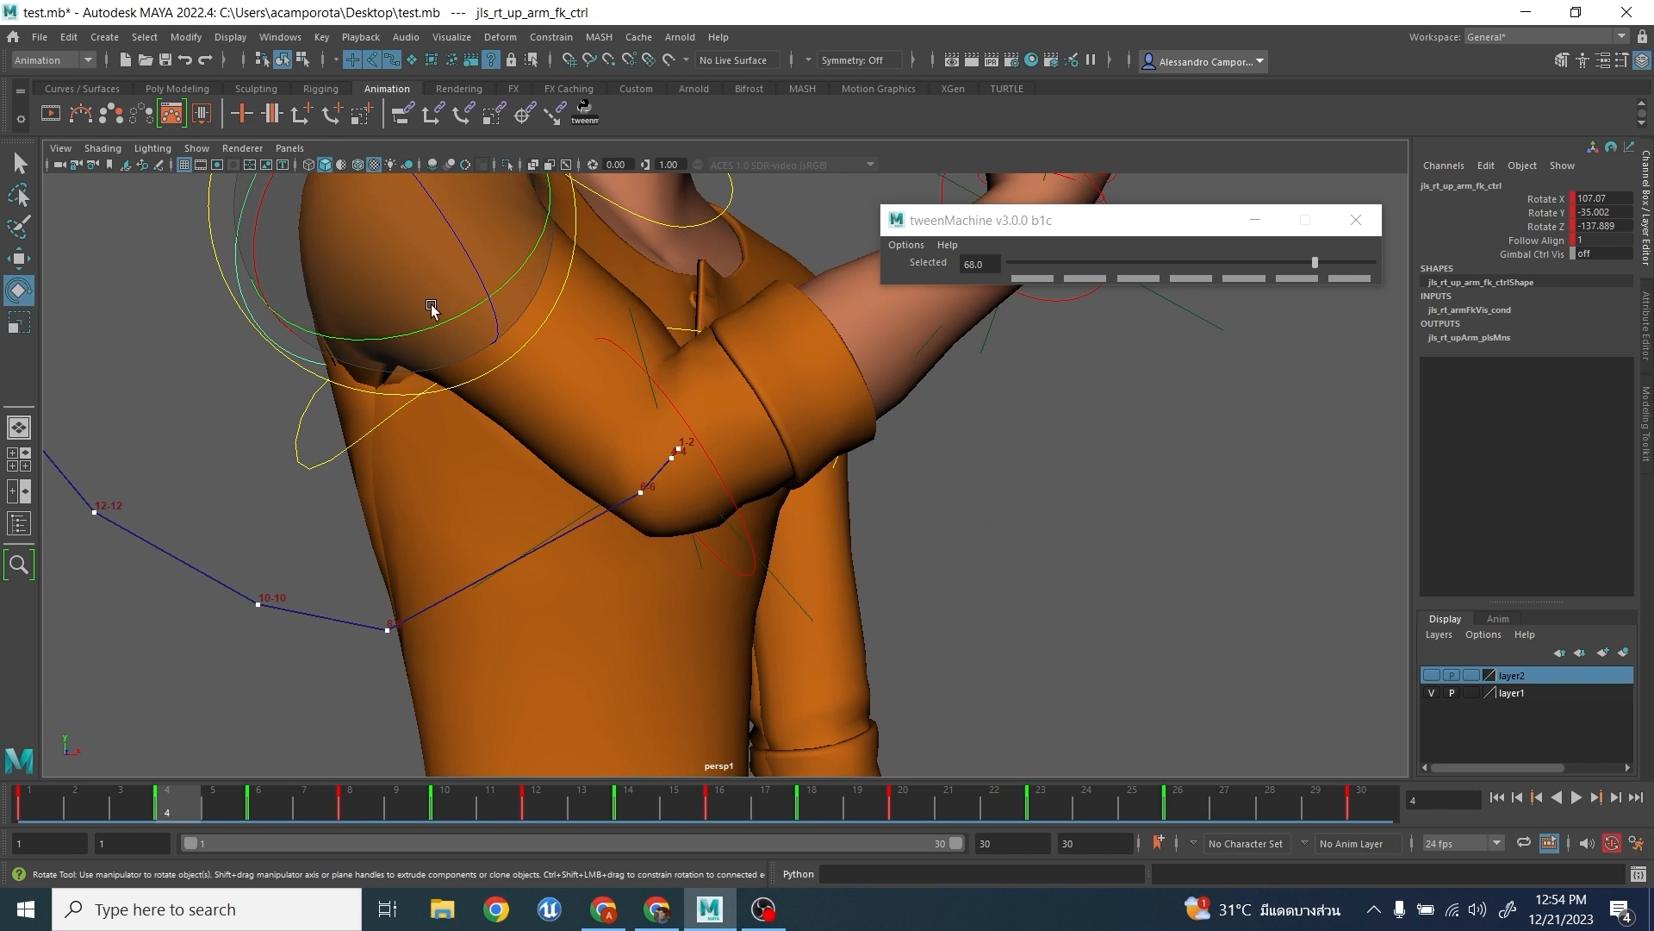
drag(432, 320, 455, 281)
- Rotate the right upper arm at frame 8 to about X 97.1, Y -28.7, Z -103.5 to smooth the elbow's arc
key(period)
key(period)
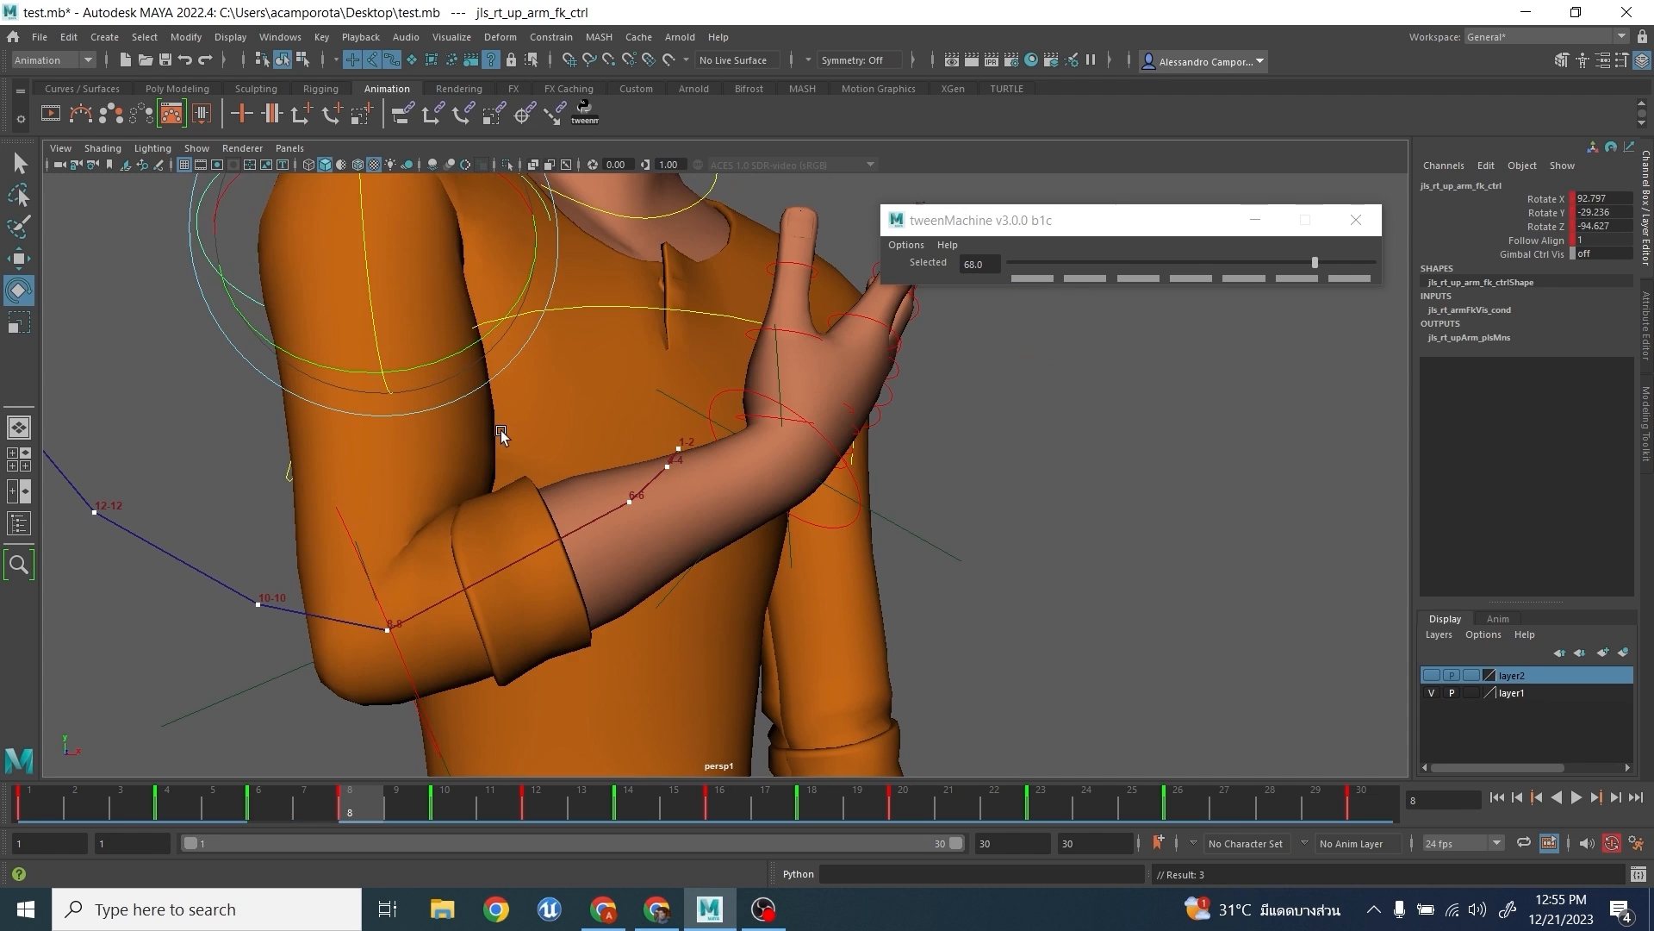
drag(444, 351, 467, 353)
scroll(395, 326, down, 3)
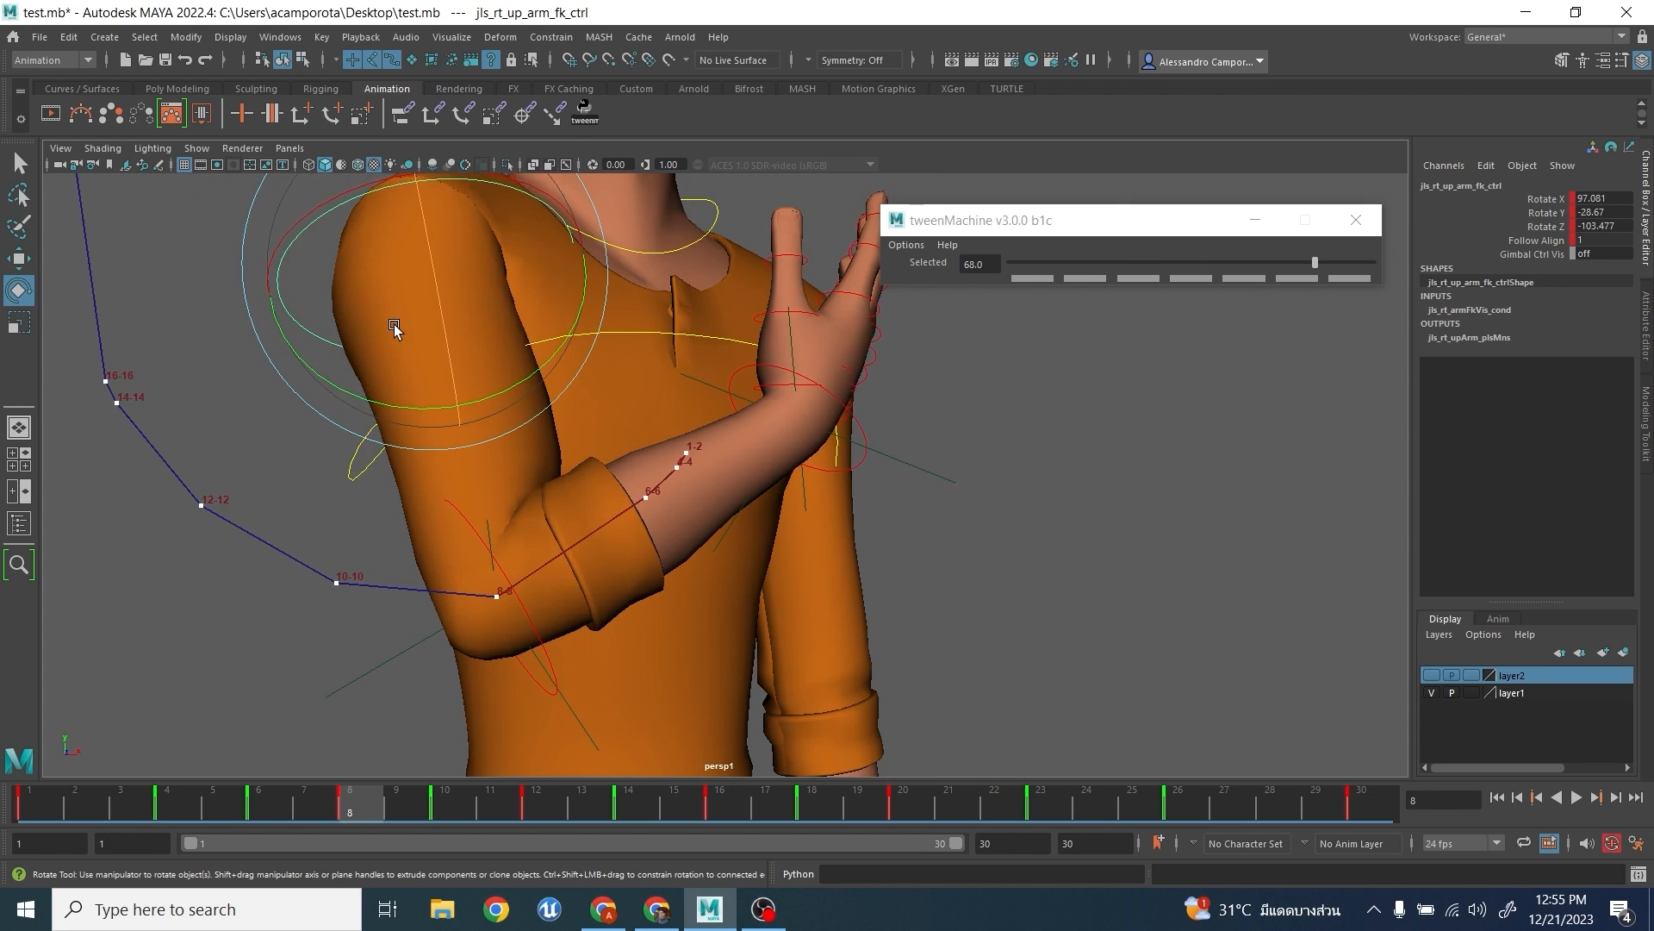
- Rotate the right upper arm at frame 14 to even out the spacing of the elbow's arc
key(period)
key(period)
key(period)
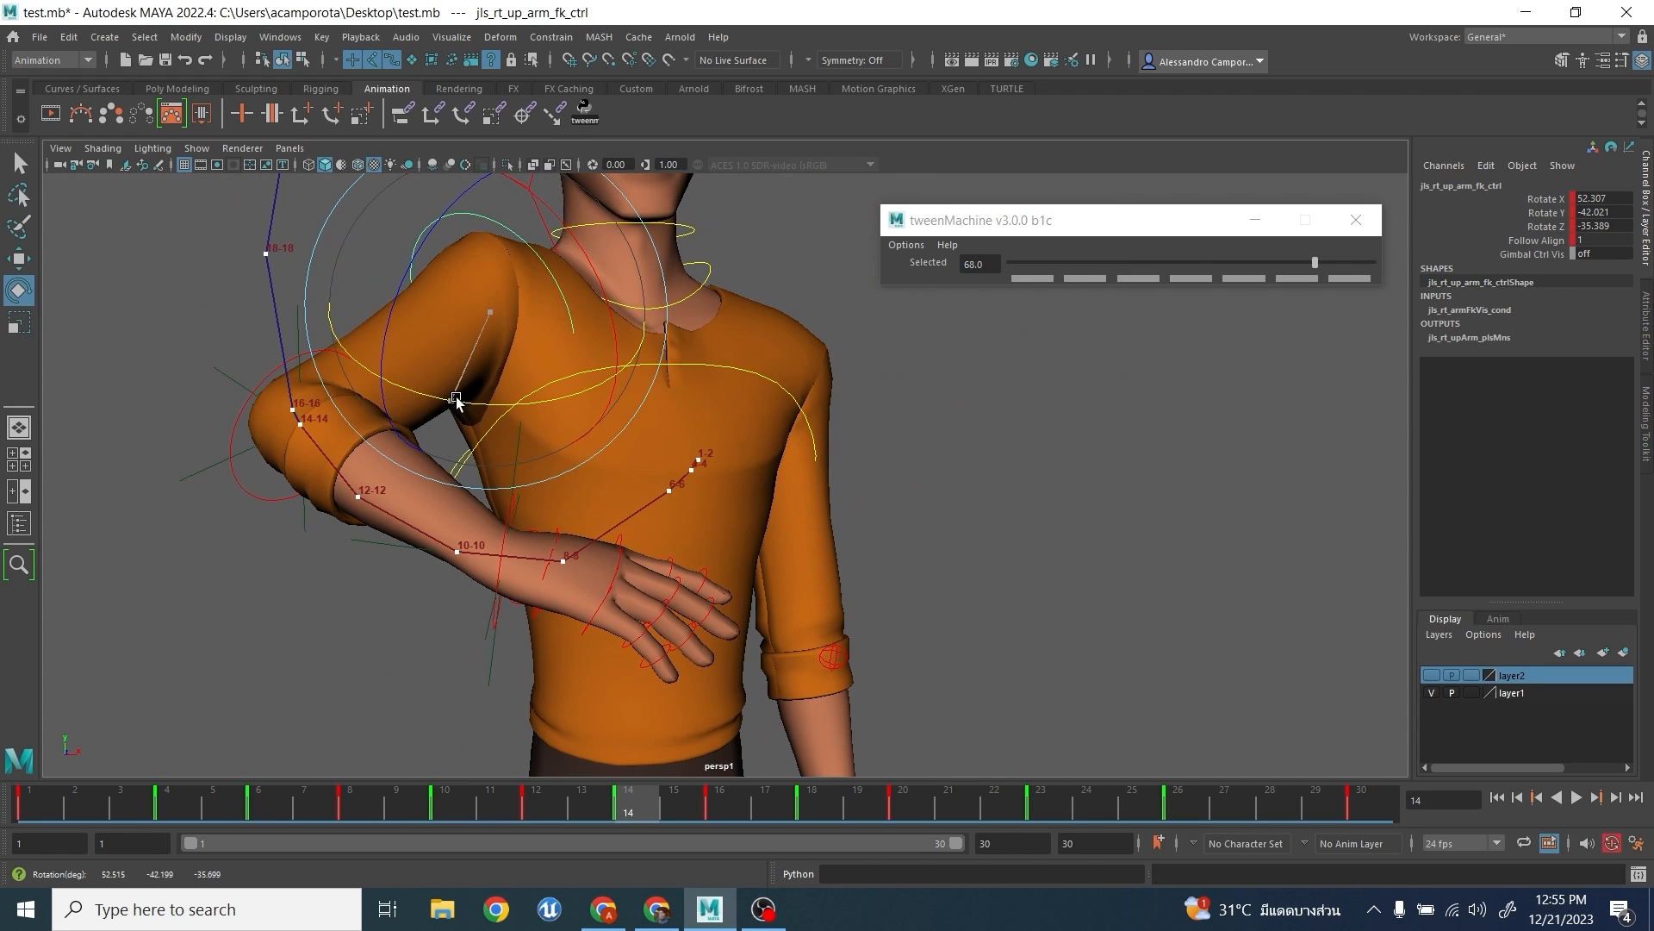
drag(425, 328, 469, 394)
key(comma)
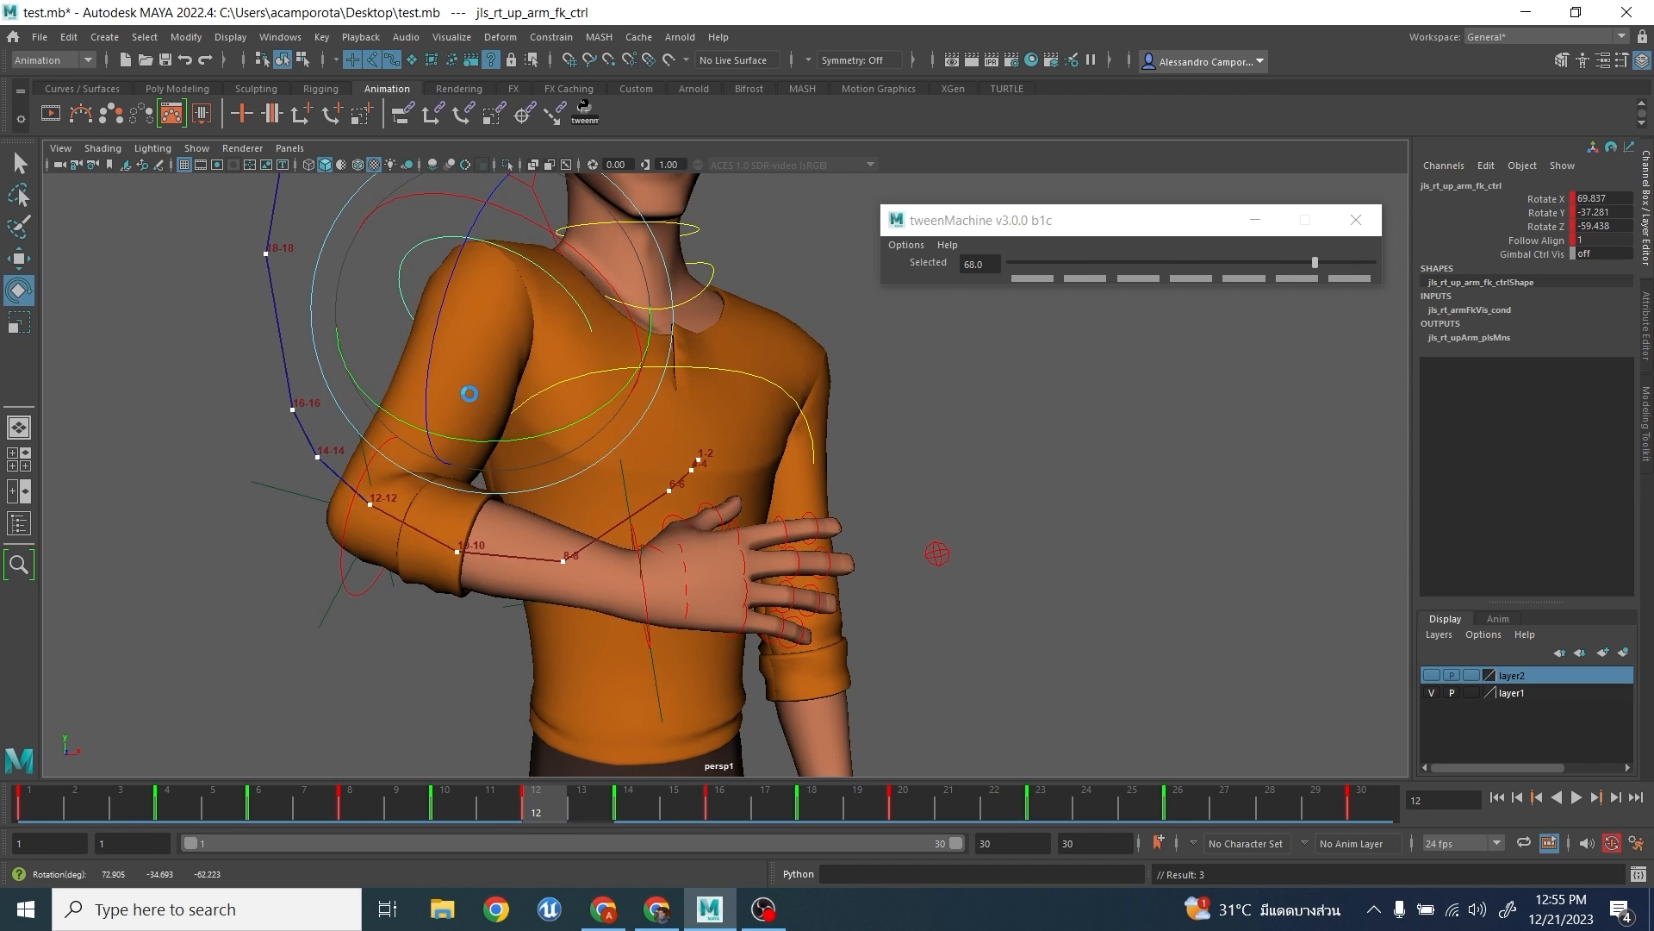
key(period)
key(period)
- Refine the right upper arm's rotation at frame 16 and rotate it at frame 14 to about X 60.1, Y -38.8, Z -44.1
drag(424, 343, 416, 338)
drag(568, 235, 579, 253)
scroll(460, 297, down, 4)
drag(405, 256, 682, 378)
key(comma)
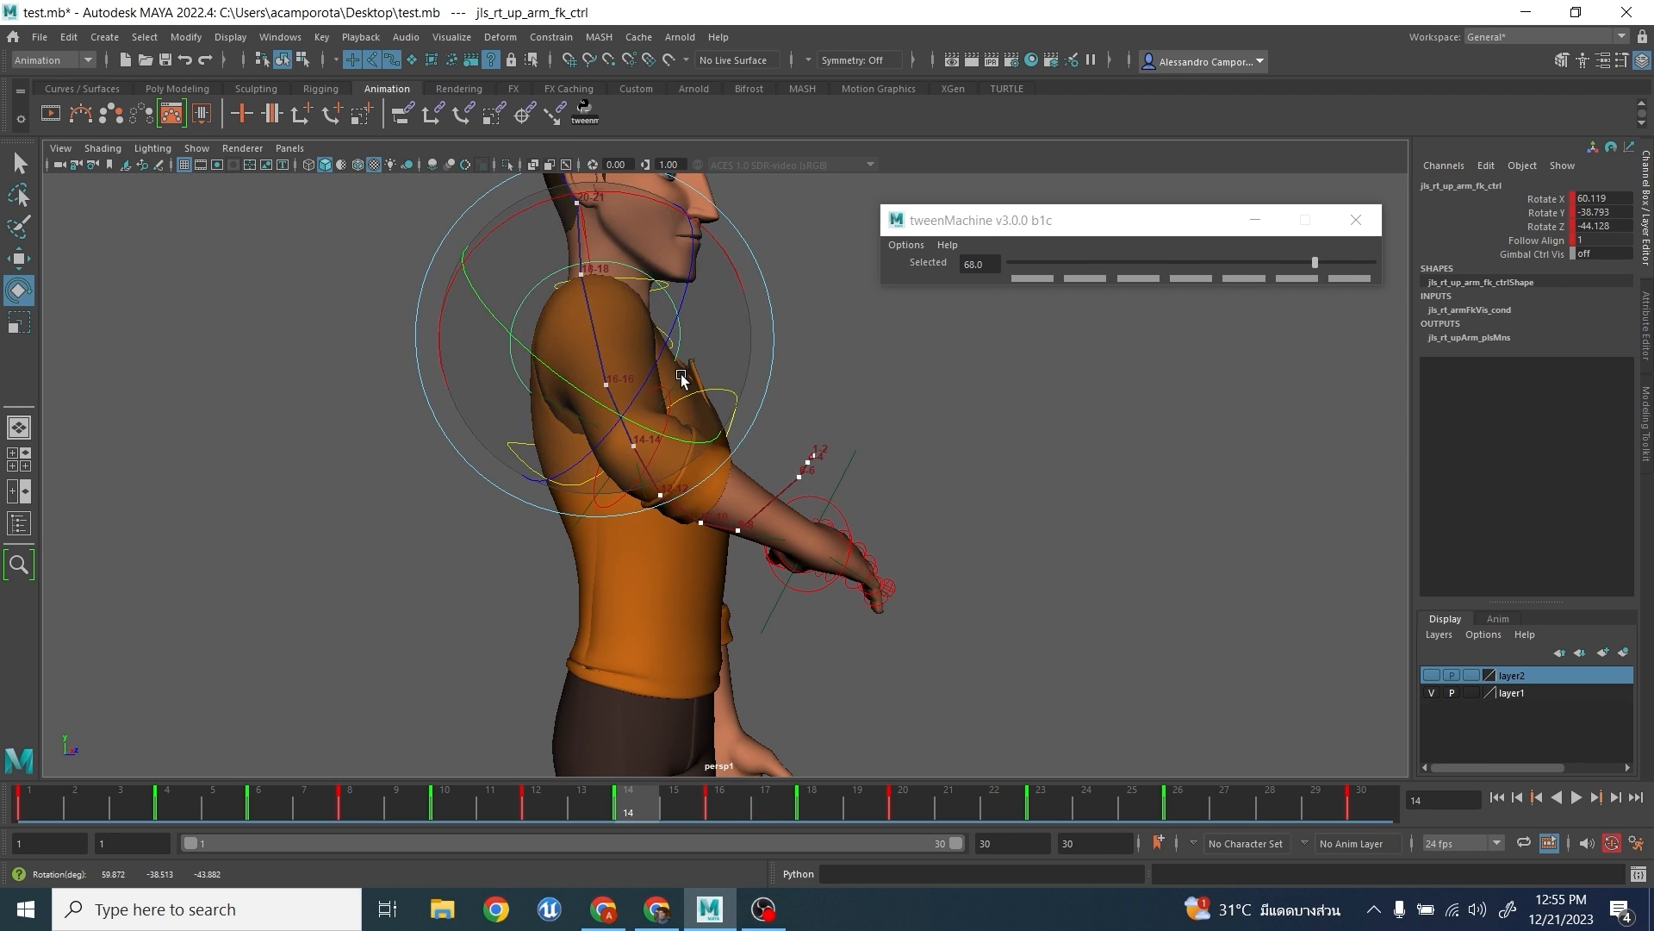
- Rotate the right upper arm at frame 8 to about X 98.0, Y -37.4, Z -105.5 to smooth the arc from the side
key(comma)
key(comma)
key(comma)
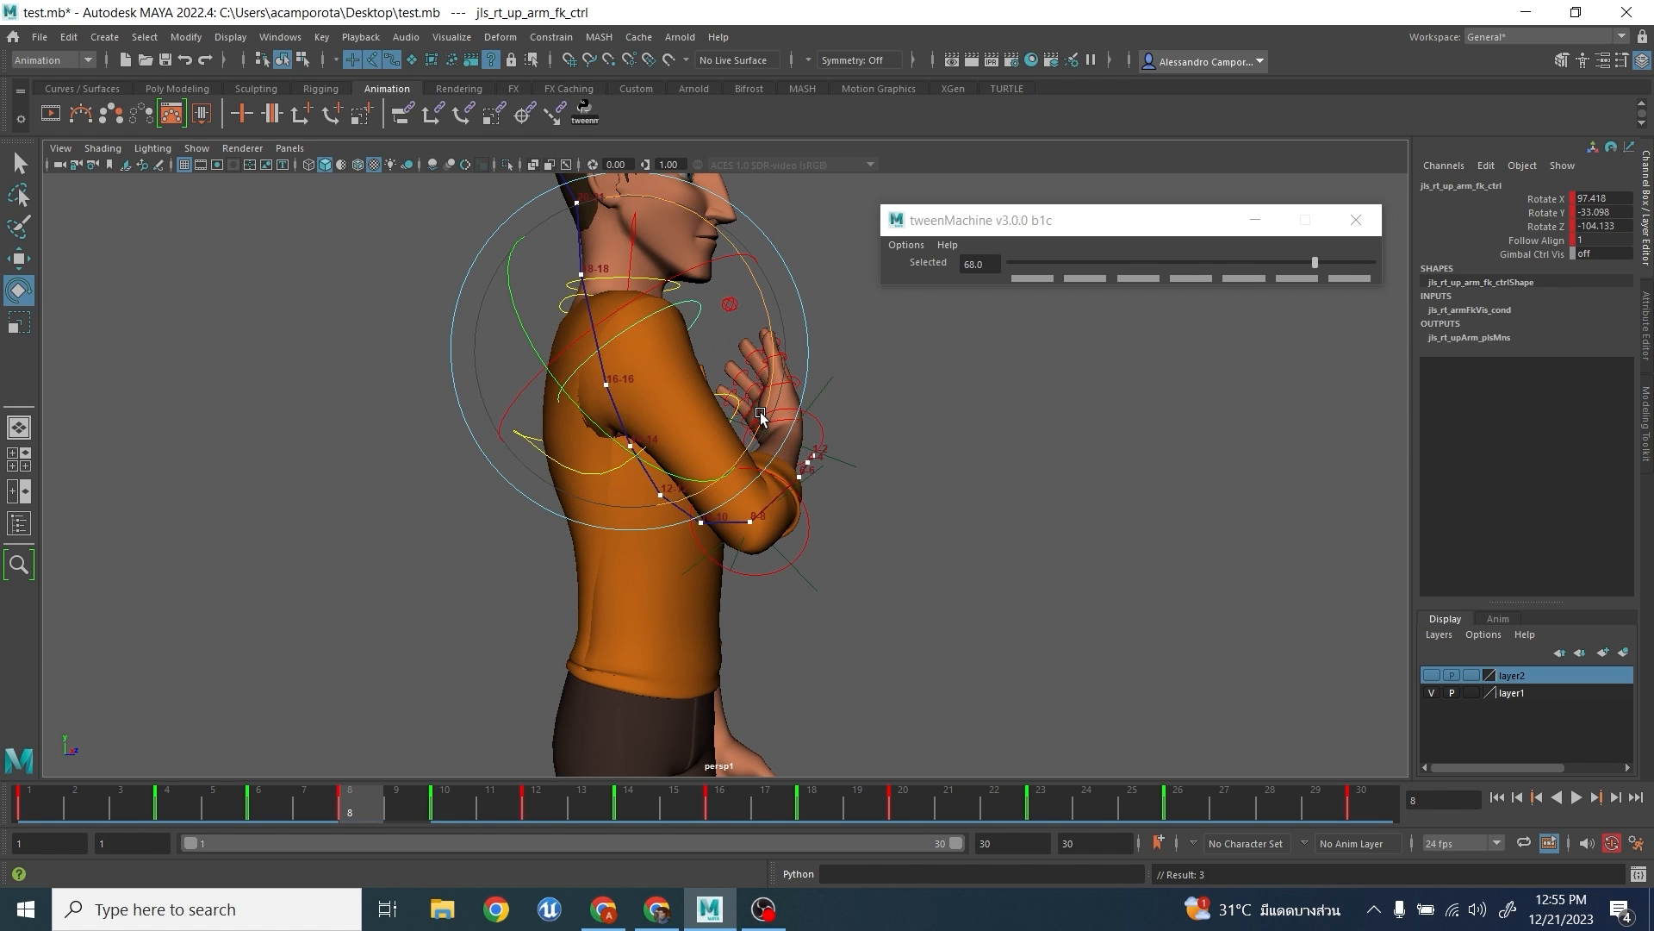
key(period)
key(period)
key(period)
key(period)
key(period)
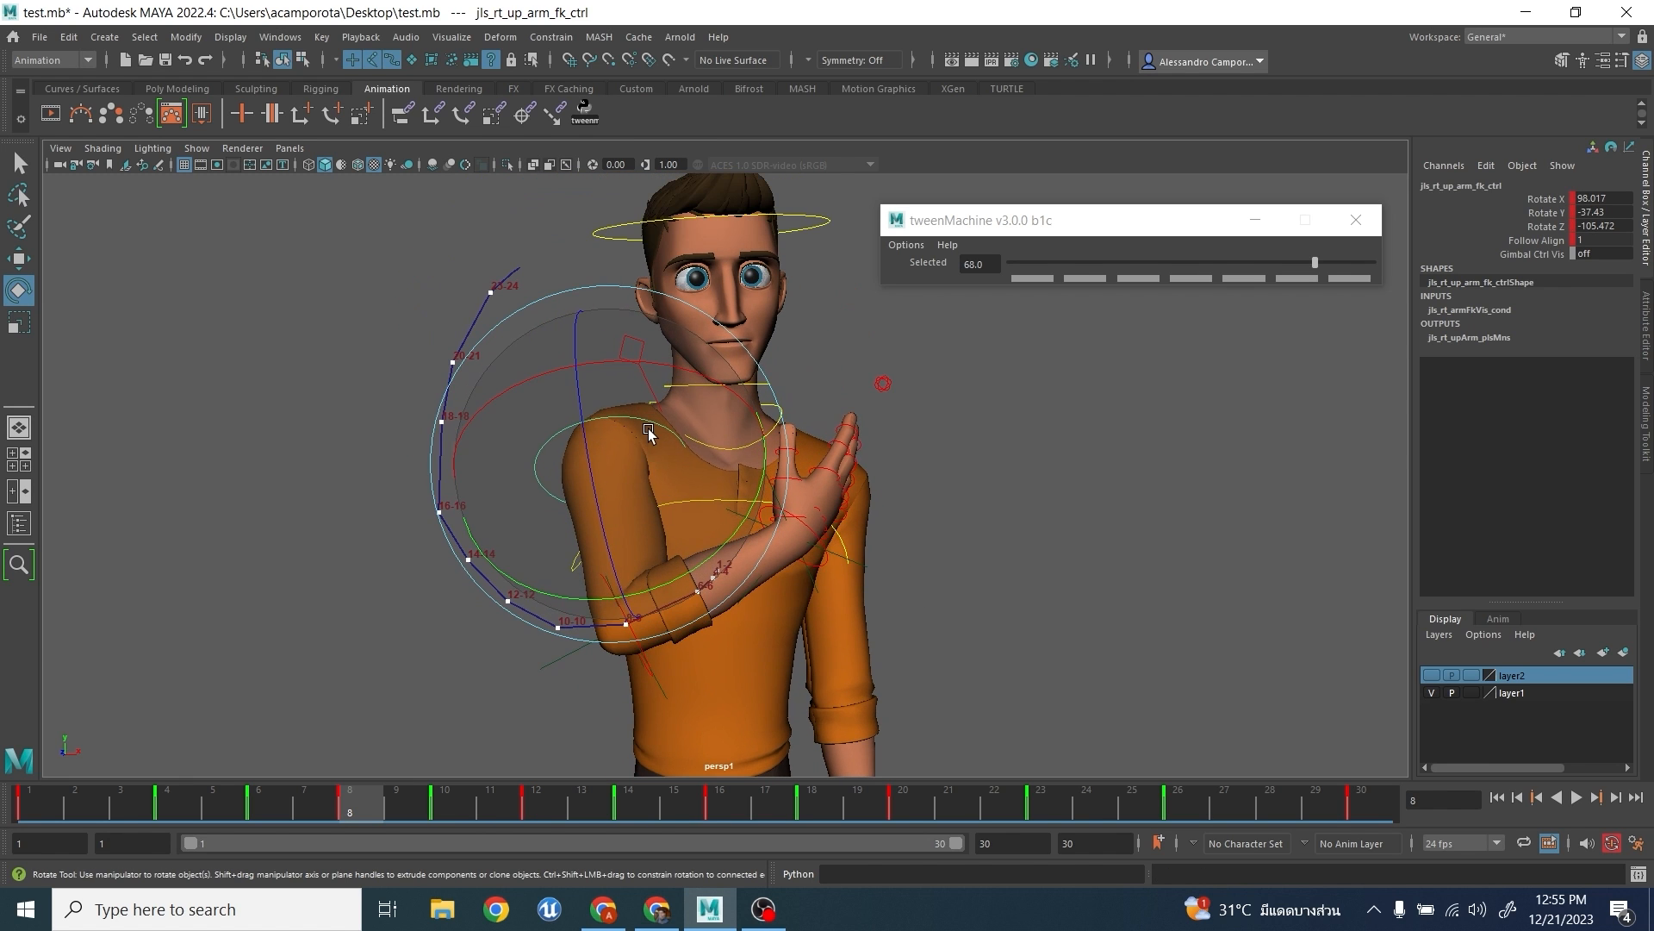
- Adjust the right upper arm's rotation at frames 18 and 20 to smooth the upper part of the elbow's arc
drag(560, 393, 565, 404)
alt+drag(565, 403, 862, 551)
key(q)
alt+drag(974, 603, 982, 638)
click(705, 434)
click(672, 412)
alt+drag(606, 475, 566, 490)
key(e)
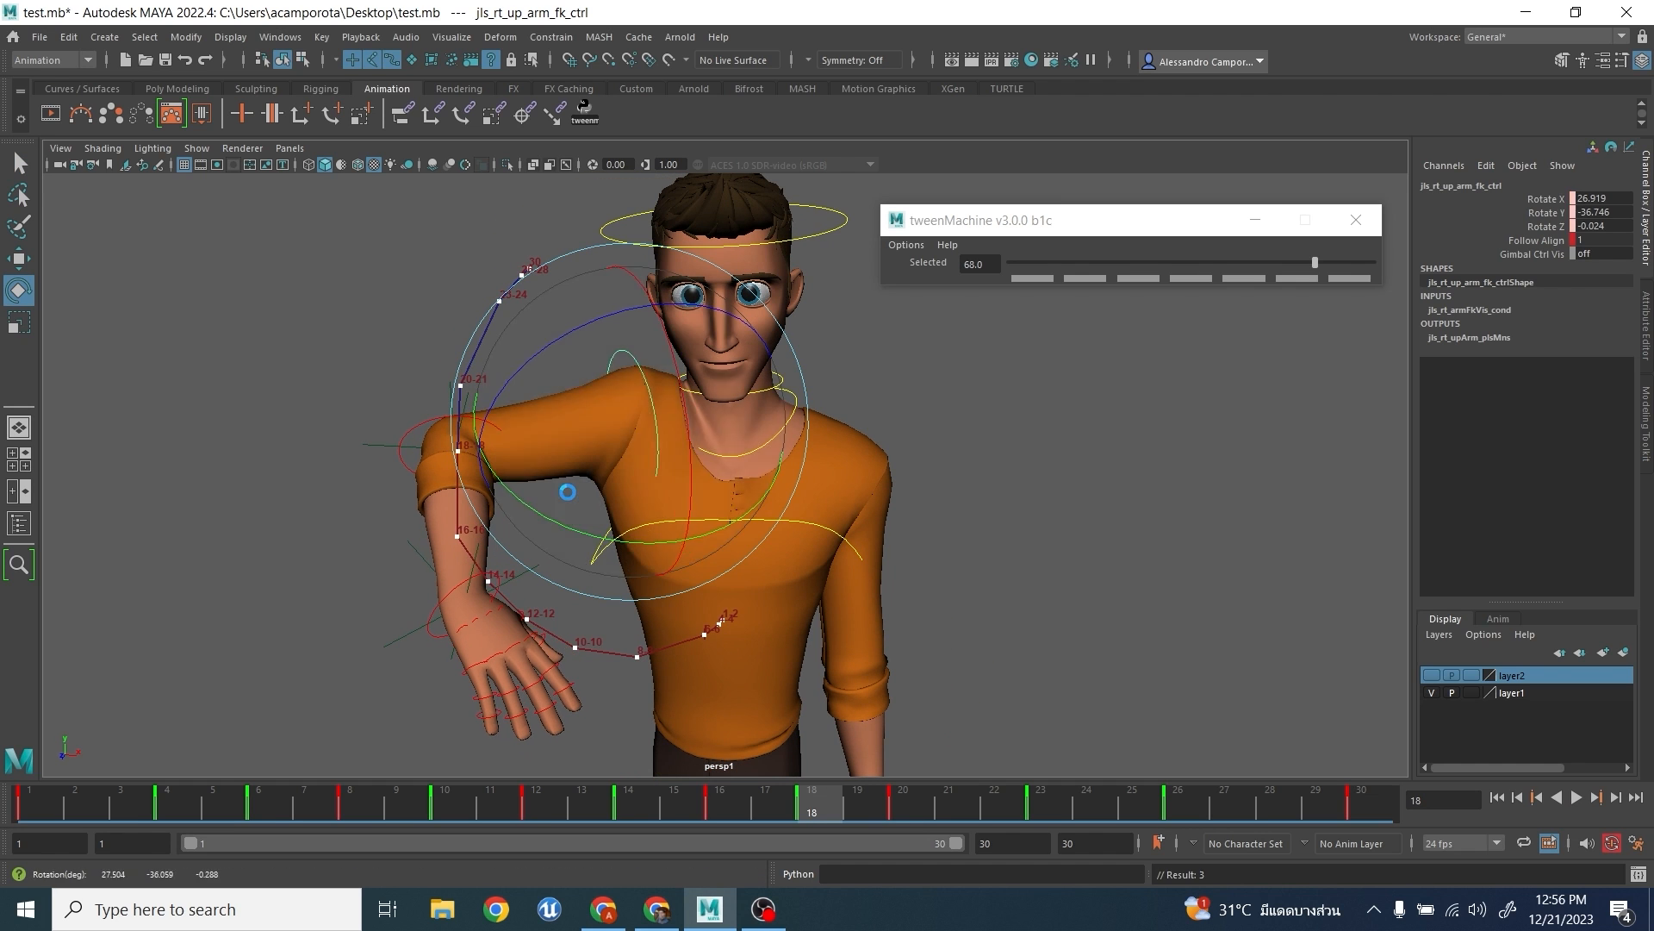
alt+middle_drag(591, 358, 592, 390)
click(912, 811)
drag(580, 343, 698, 435)
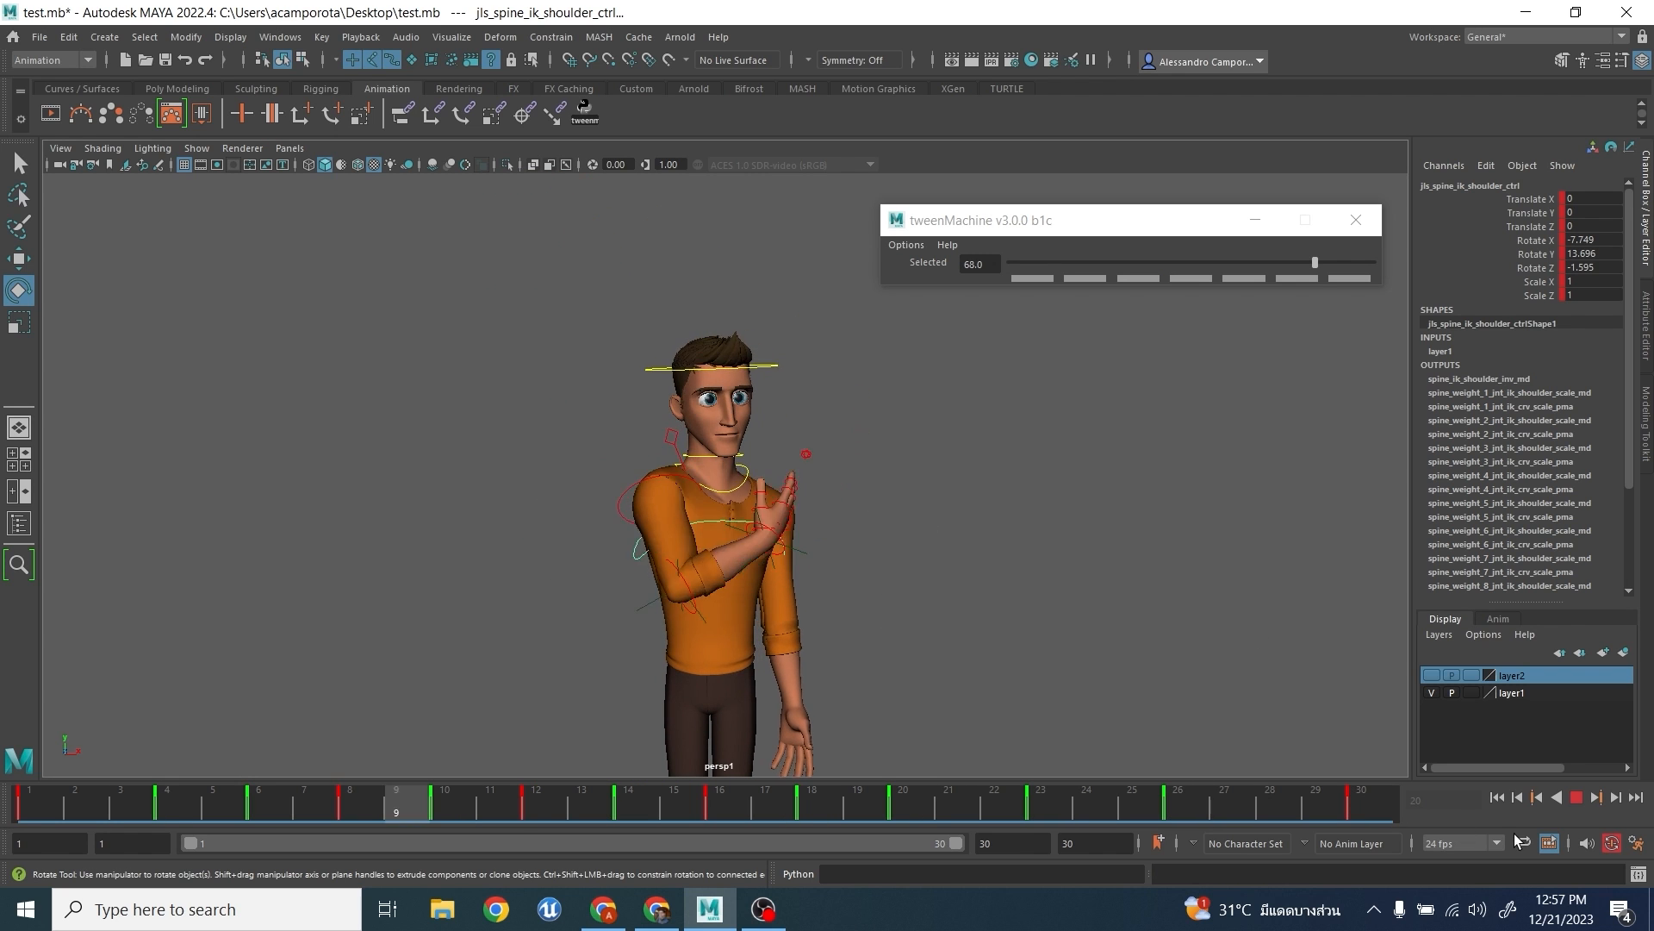
- Stop the playback, create an editable motion trail for the locator on the right wrist, and go to frame 1
click(1577, 798)
click(697, 367)
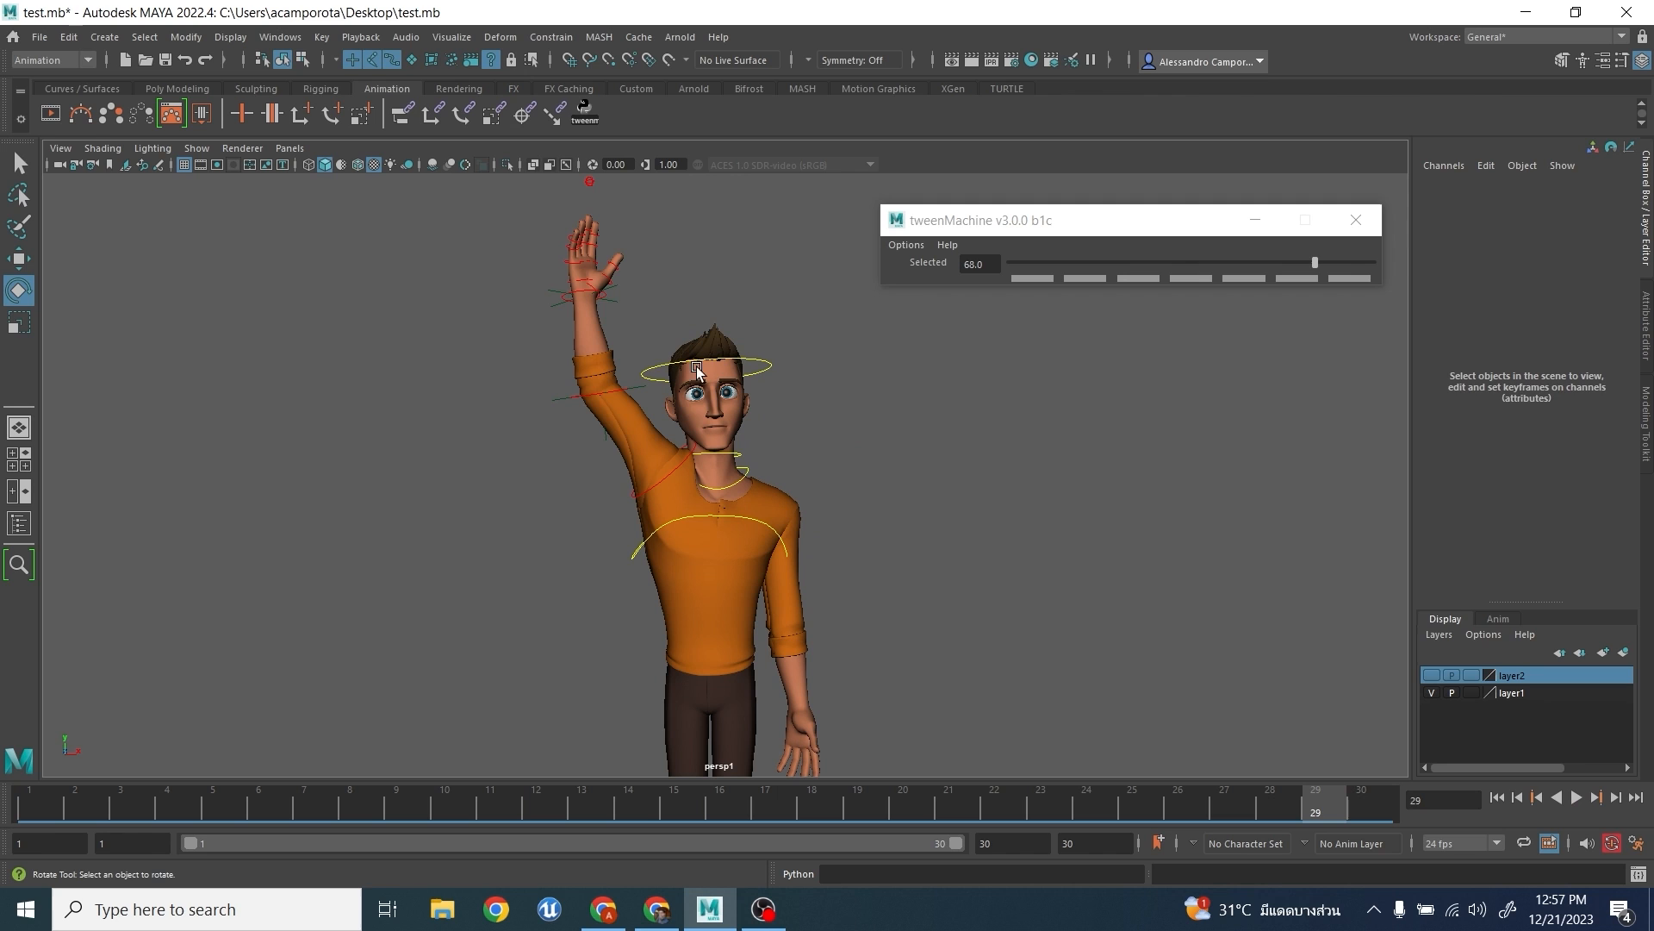
click(613, 301)
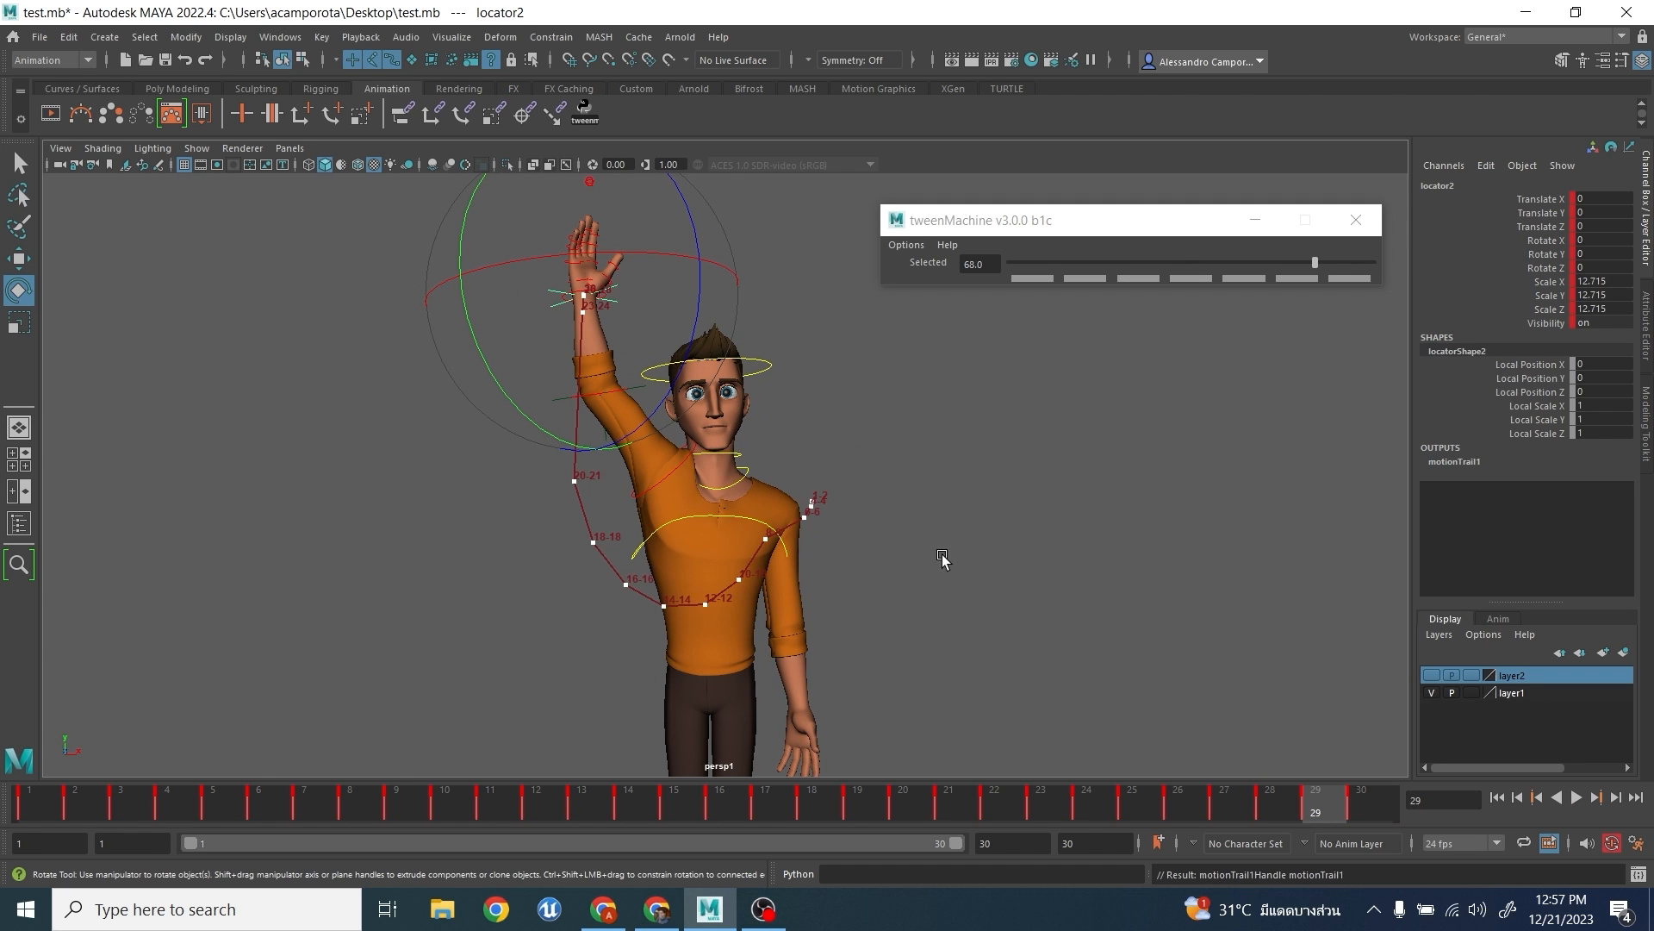
alt+middle_drag(898, 553, 885, 505)
scroll(886, 505, up, 3)
click(33, 806)
alt+middle_drag(796, 617, 740, 618)
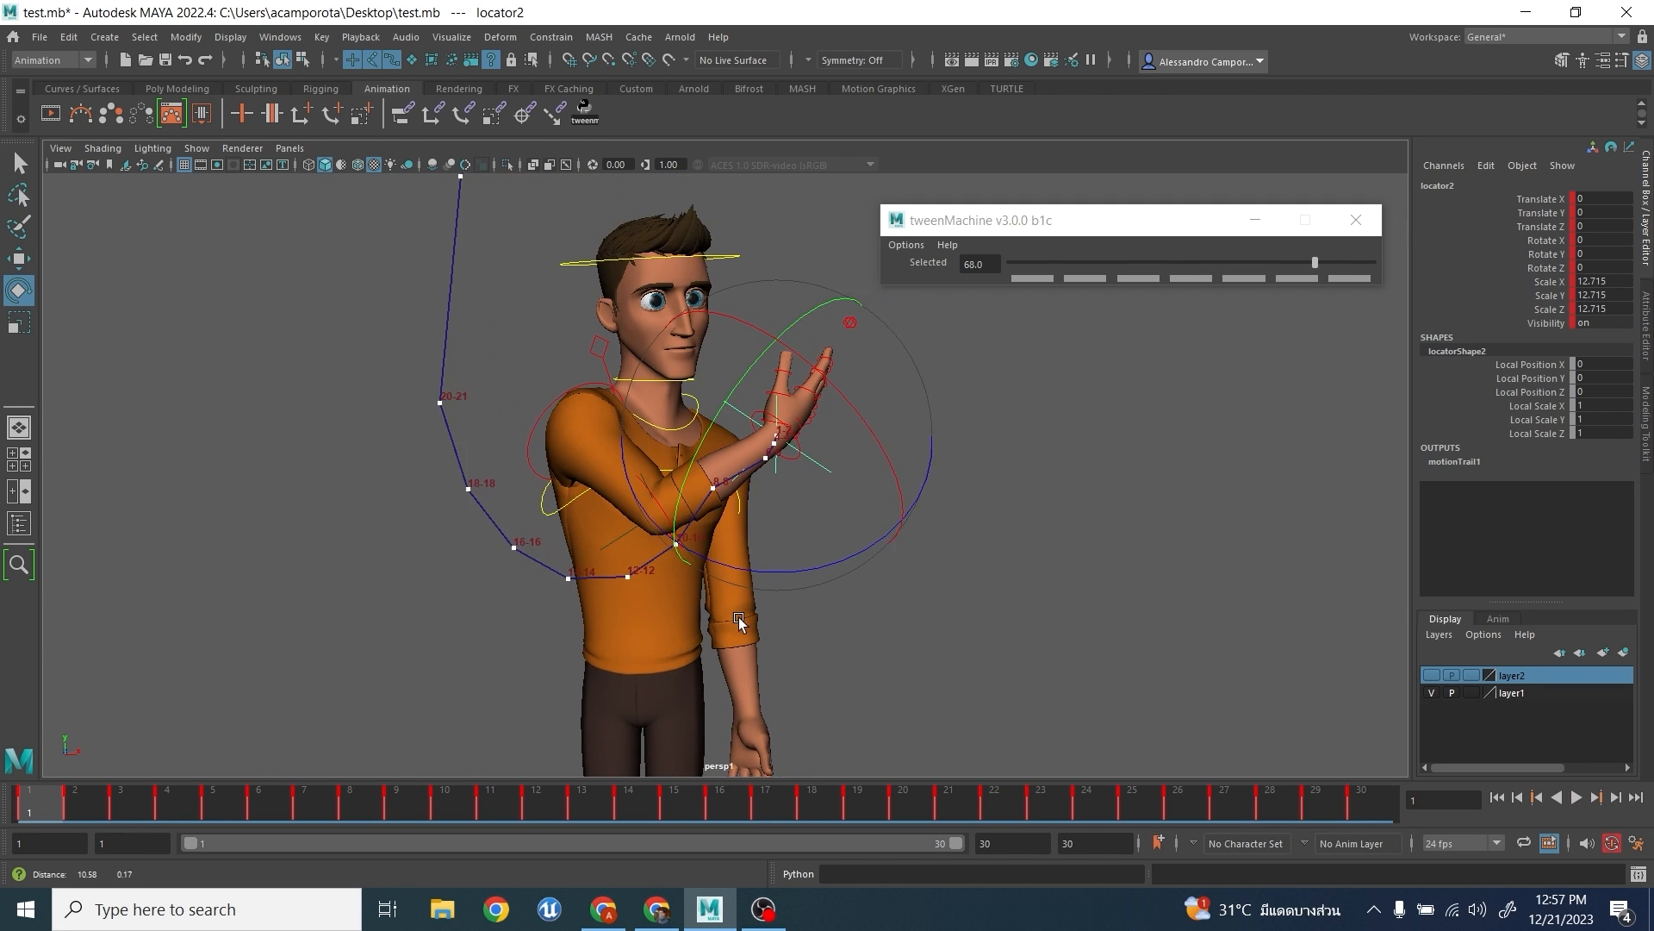
- Select the right elbow FK control and rotate it at frame 8 to about X 0.3, Y -91.8, Z -3.5
alt+right_drag(739, 622, 1034, 580)
click(1034, 580)
click(443, 597)
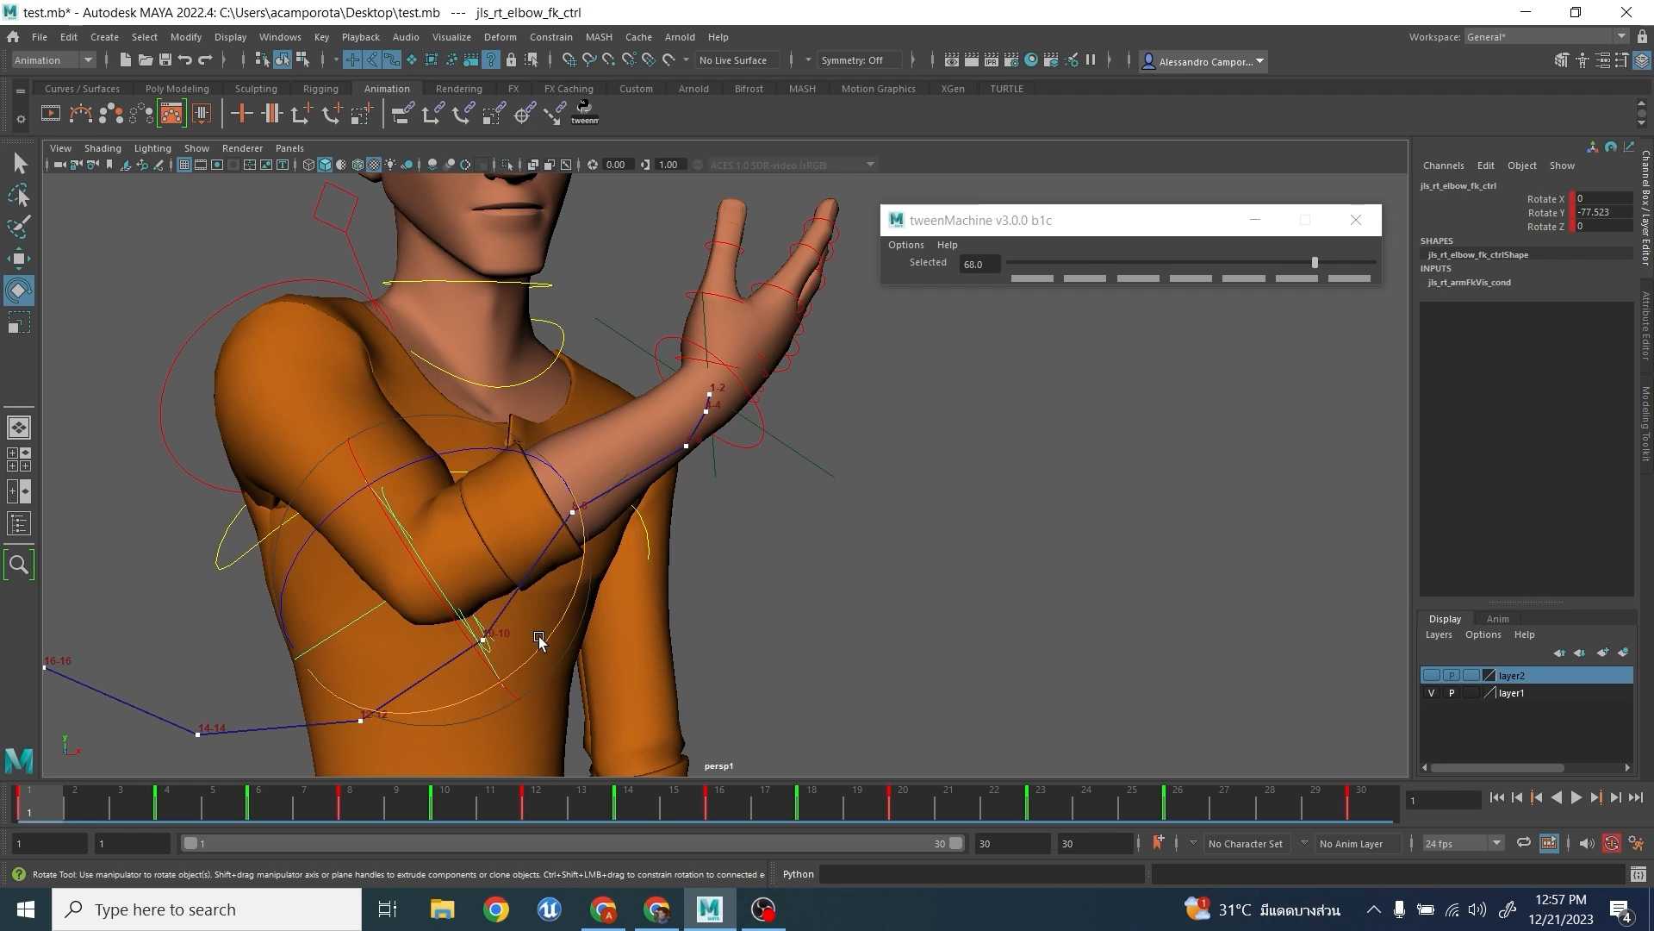
key(period)
key(period)
key(period)
drag(438, 669, 426, 694)
drag(355, 559, 372, 570)
scroll(406, 594, down, 3)
alt+drag(547, 573, 582, 668)
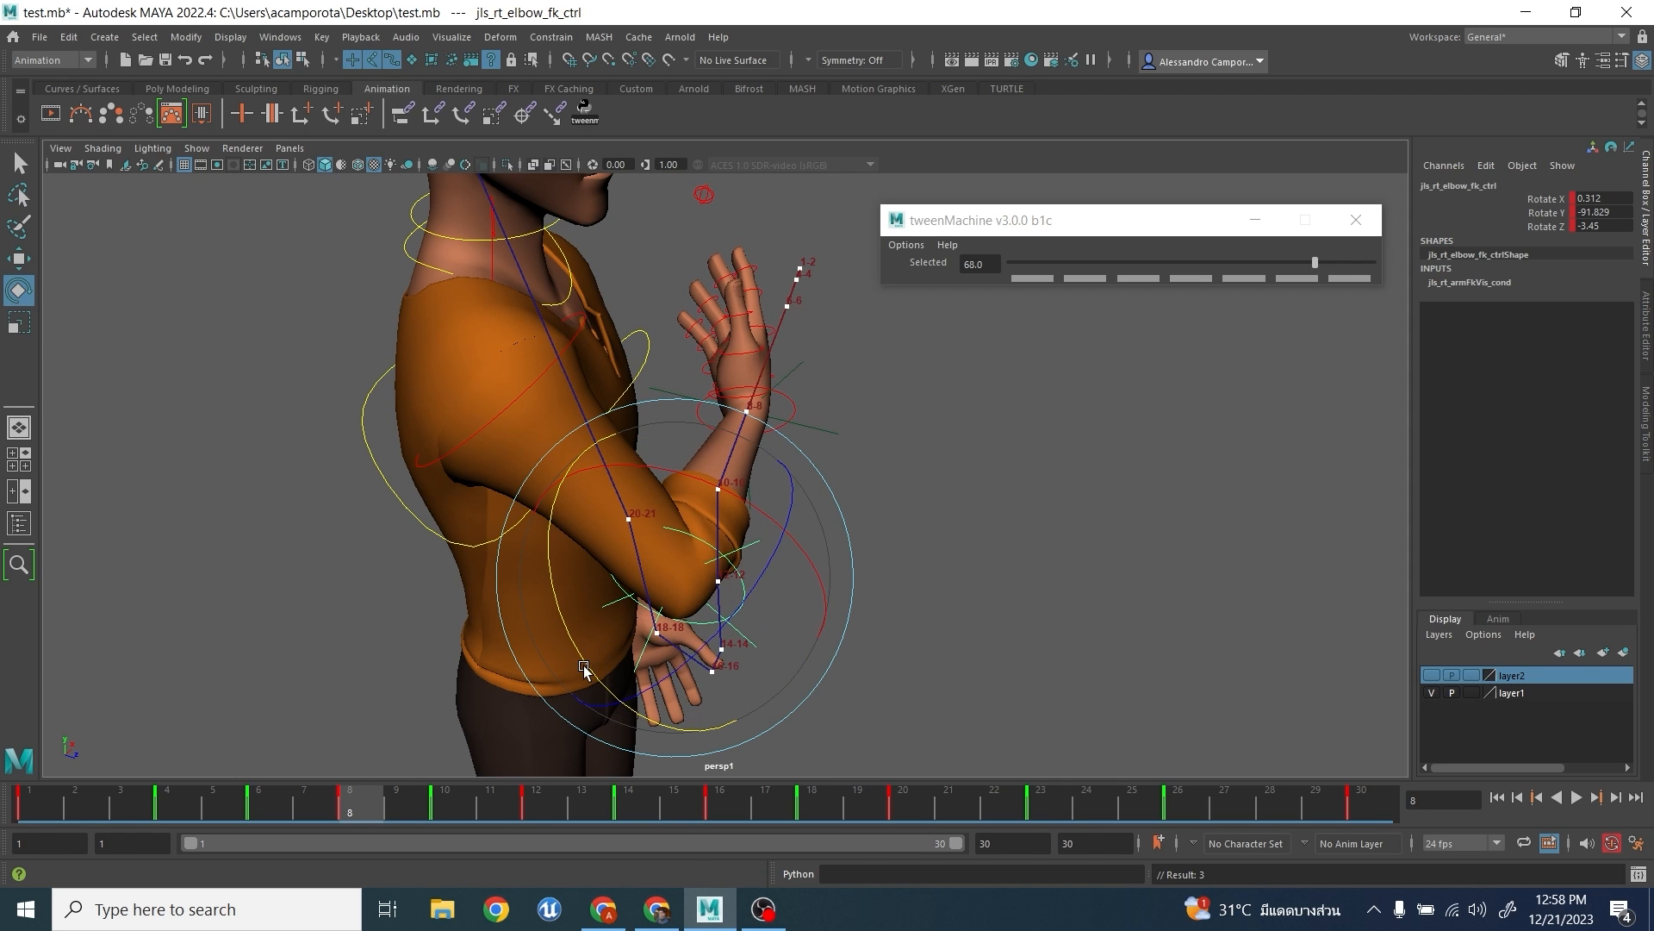
- Rotate the right elbow at frames 10 and 18 to smooth the wrist's arc as seen from above
key(period)
drag(476, 680, 772, 507)
key(period)
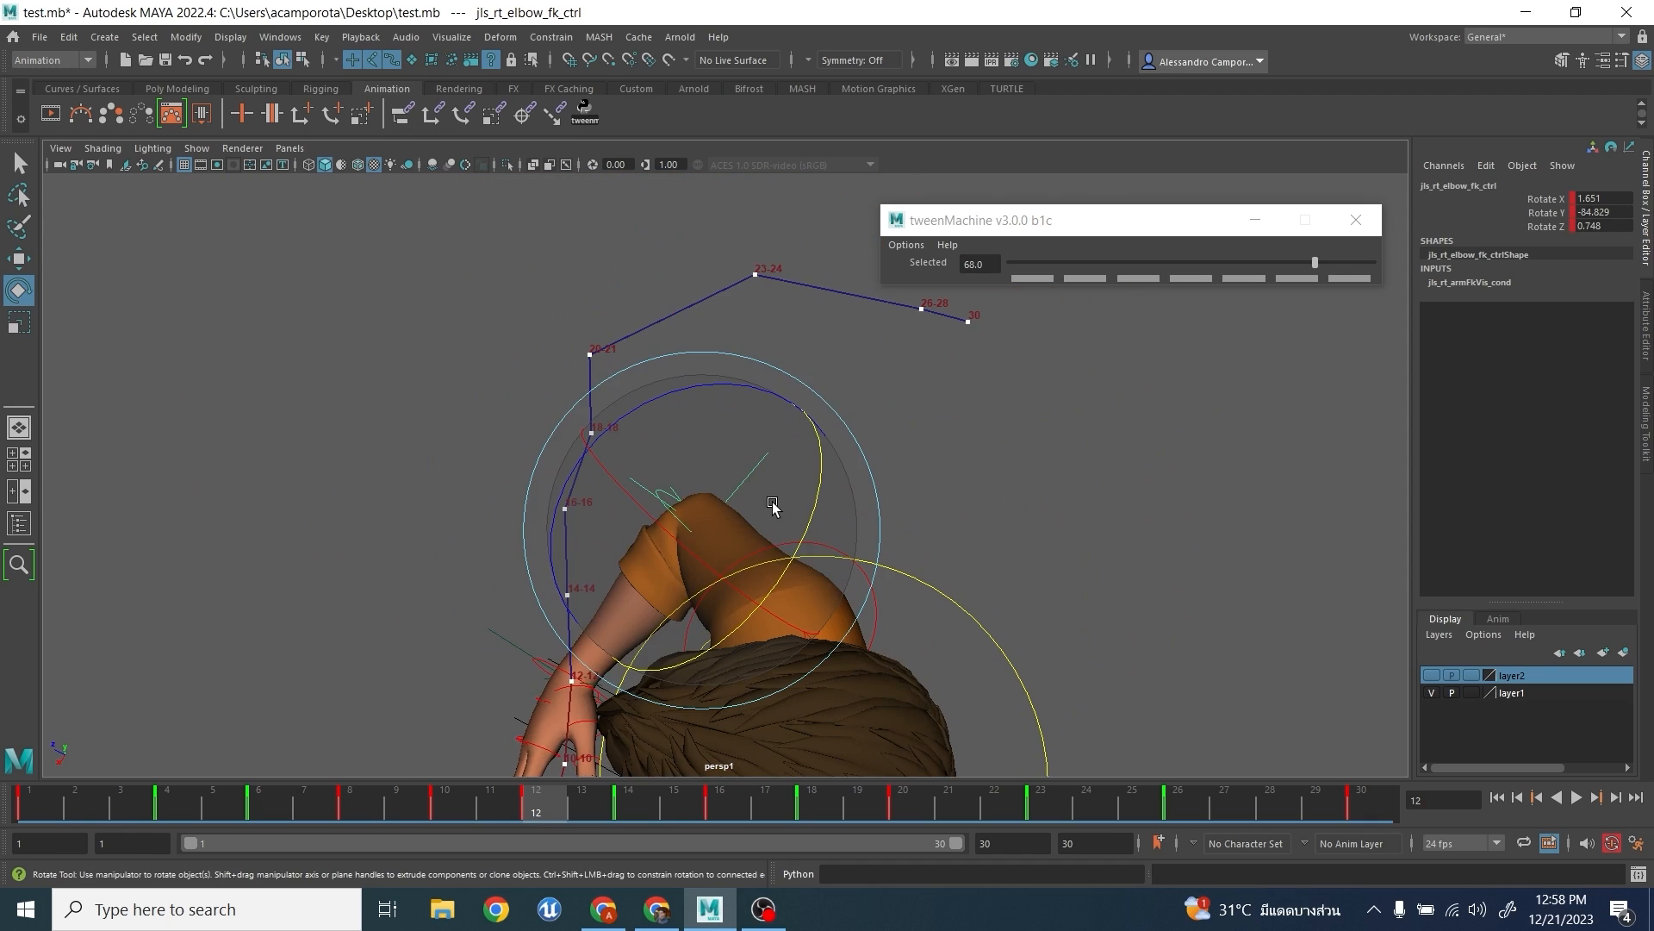
key(period)
key(period)
key(period)
drag(829, 388, 820, 393)
key(period)
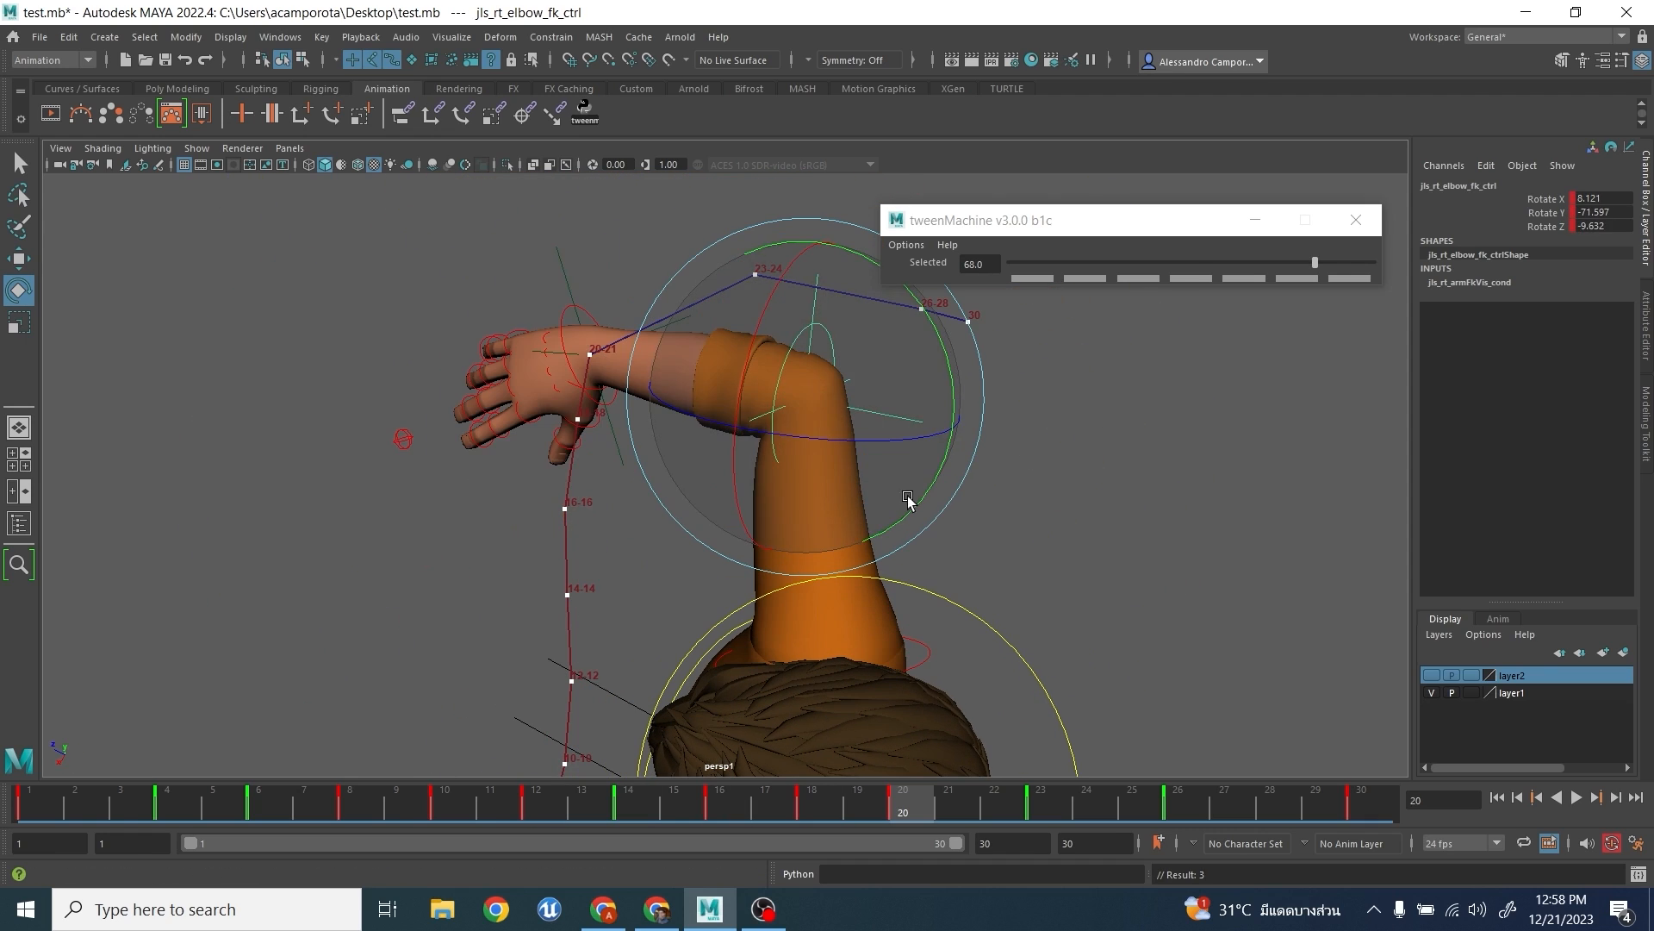
- Adjust the right elbow's rotation at frame 20 and compare it with the neighbouring keyed poses
drag(908, 497, 916, 492)
alt+drag(888, 517, 761, 445)
key(comma)
key(comma)
key(period)
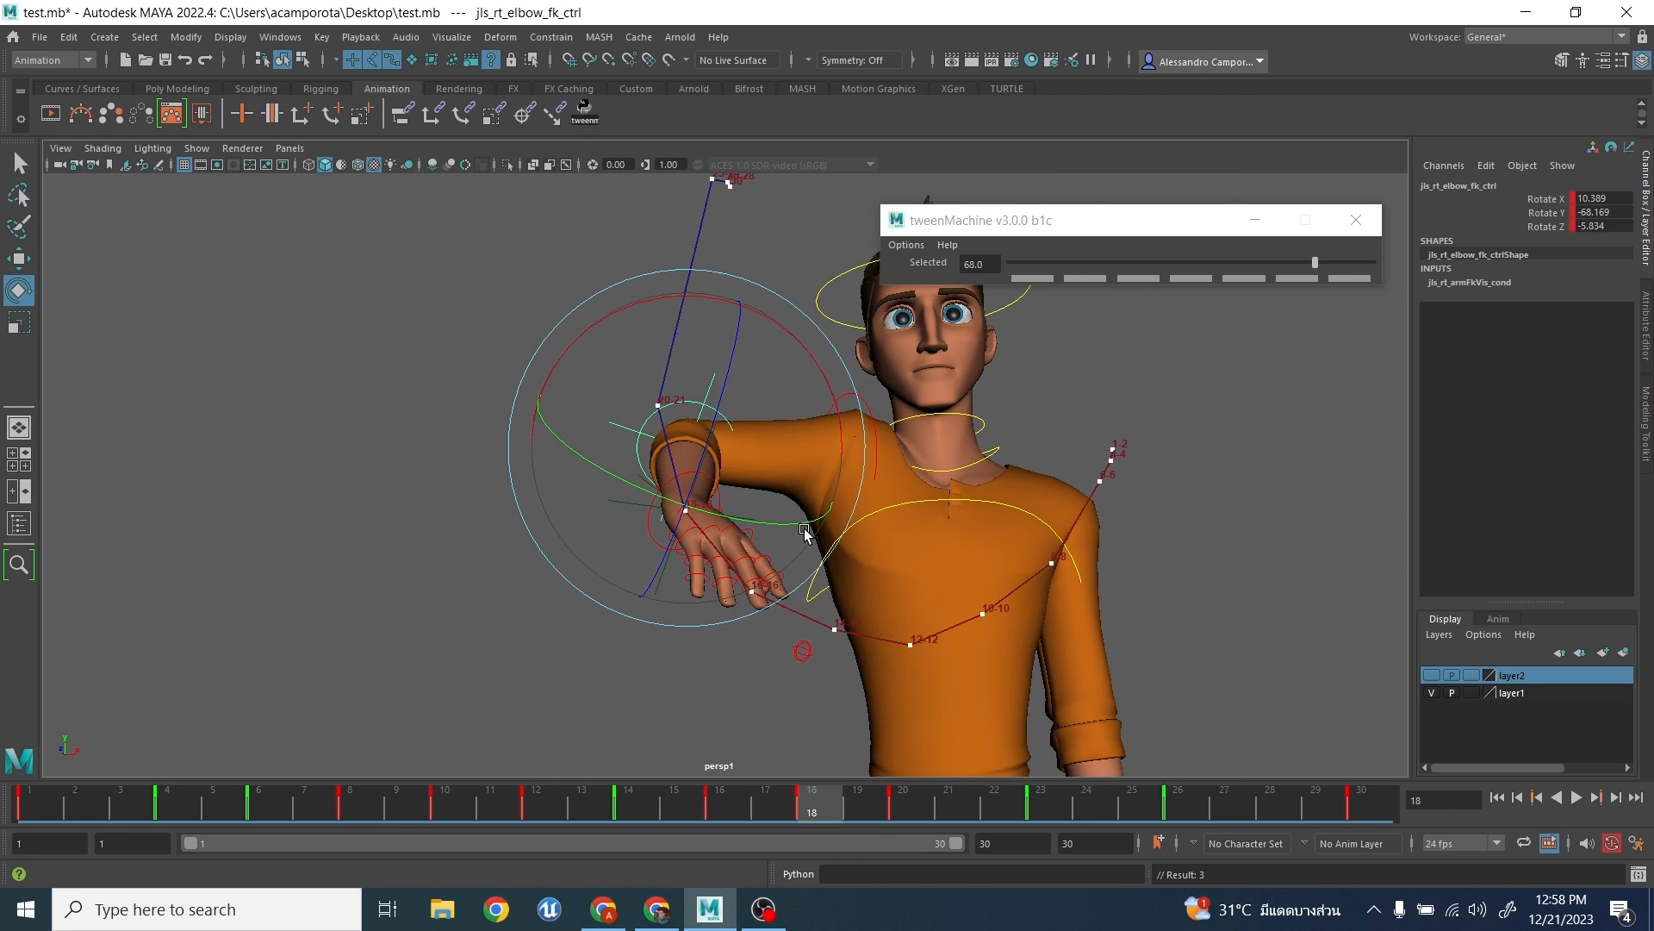
key(comma)
key(period)
key(period)
- Refine the right elbow's rotation at frames 20 and 23 and key the pose
drag(737, 373, 645, 456)
key(period)
drag(669, 463, 690, 474)
key(s)
alt+drag(794, 436, 775, 480)
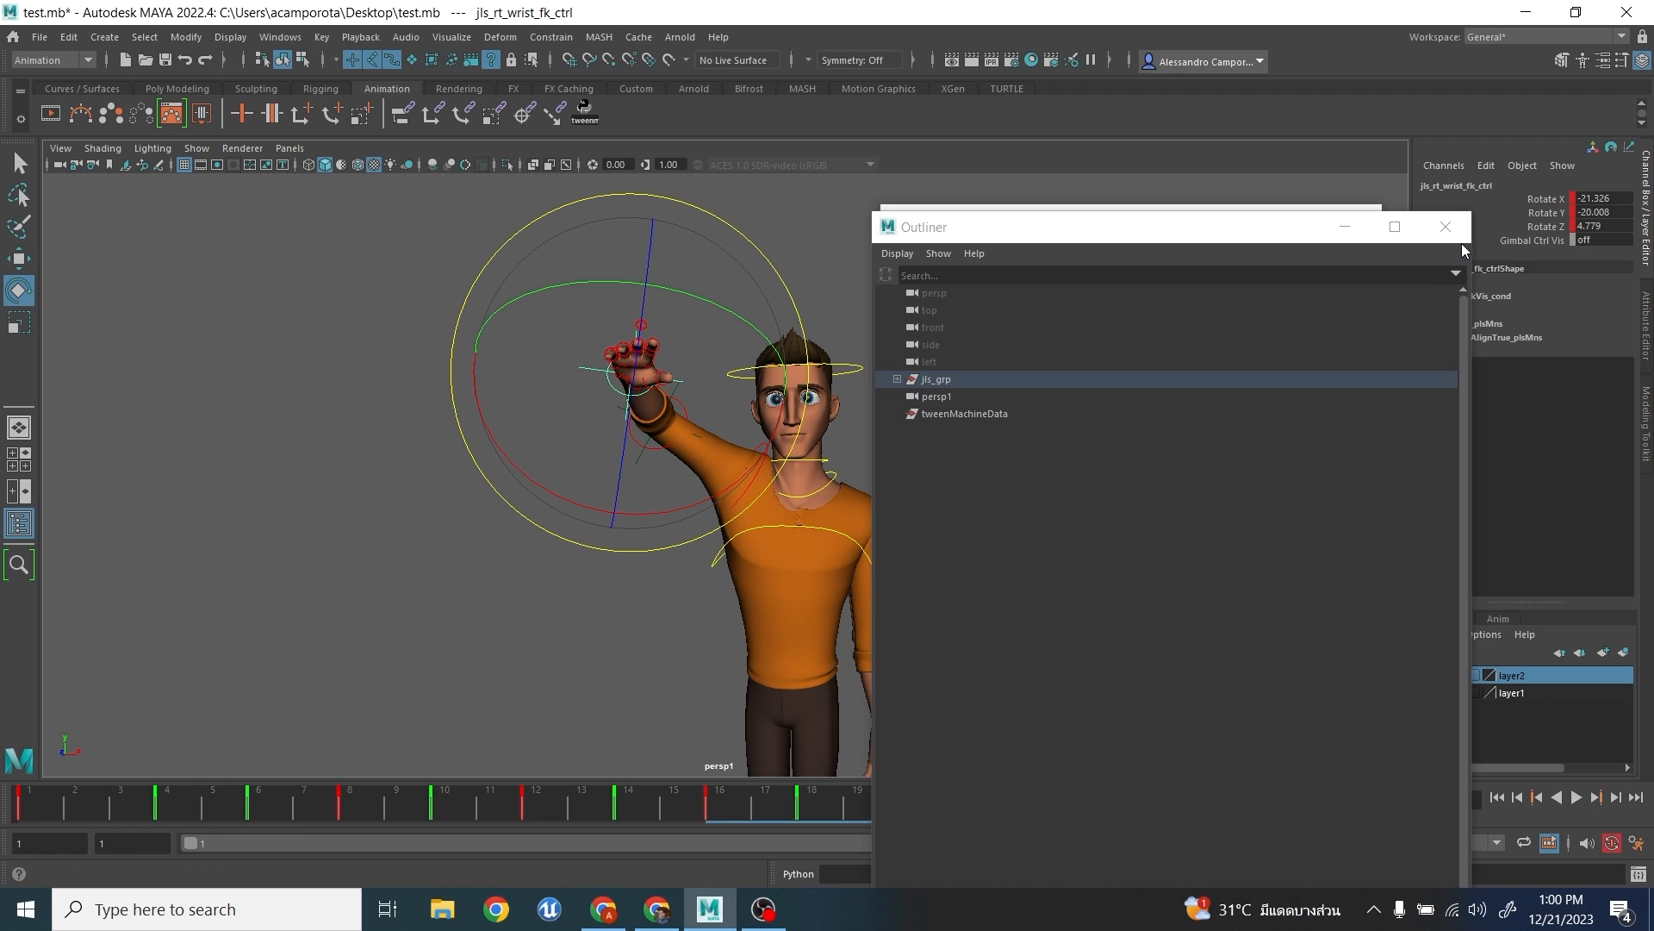
- Close the Outliner and rotate the right wrist control at frame 4 to about Z -23.5
click(1446, 227)
drag(176, 801, 35, 788)
alt+middle_drag(743, 629, 572, 598)
alt+middle_drag(689, 603, 760, 611)
key(period)
key(comma)
key(period)
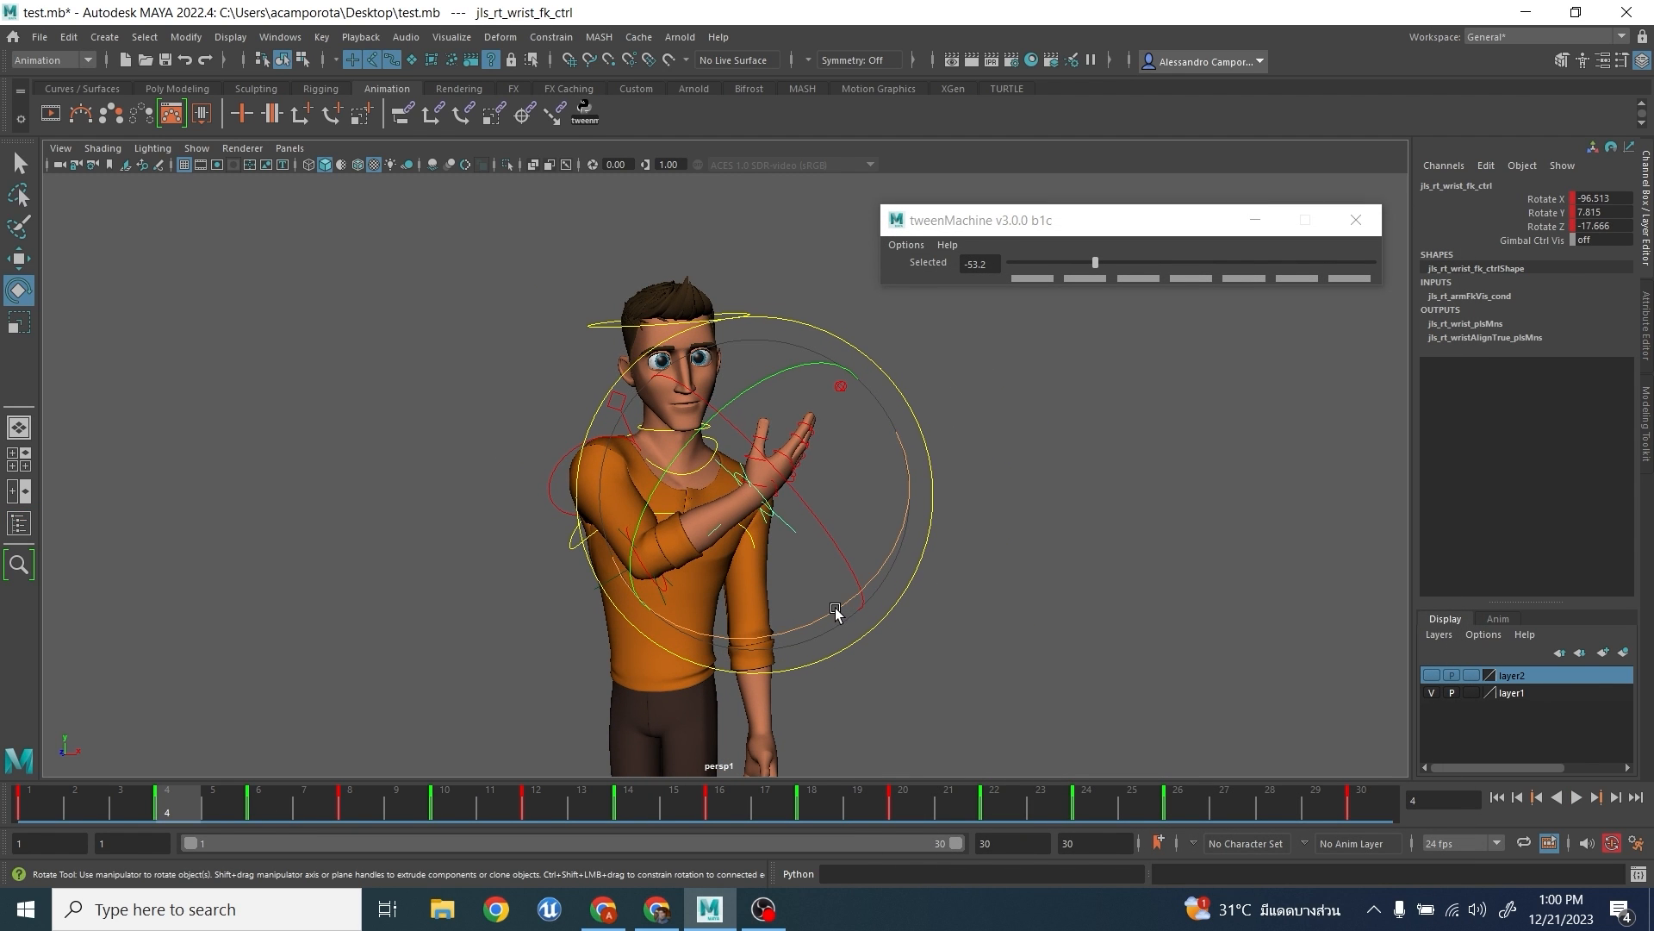
mouse_move(835, 607)
mouse_down()
mouse_move(827, 624)
mouse_move(841, 613)
mouse_up()
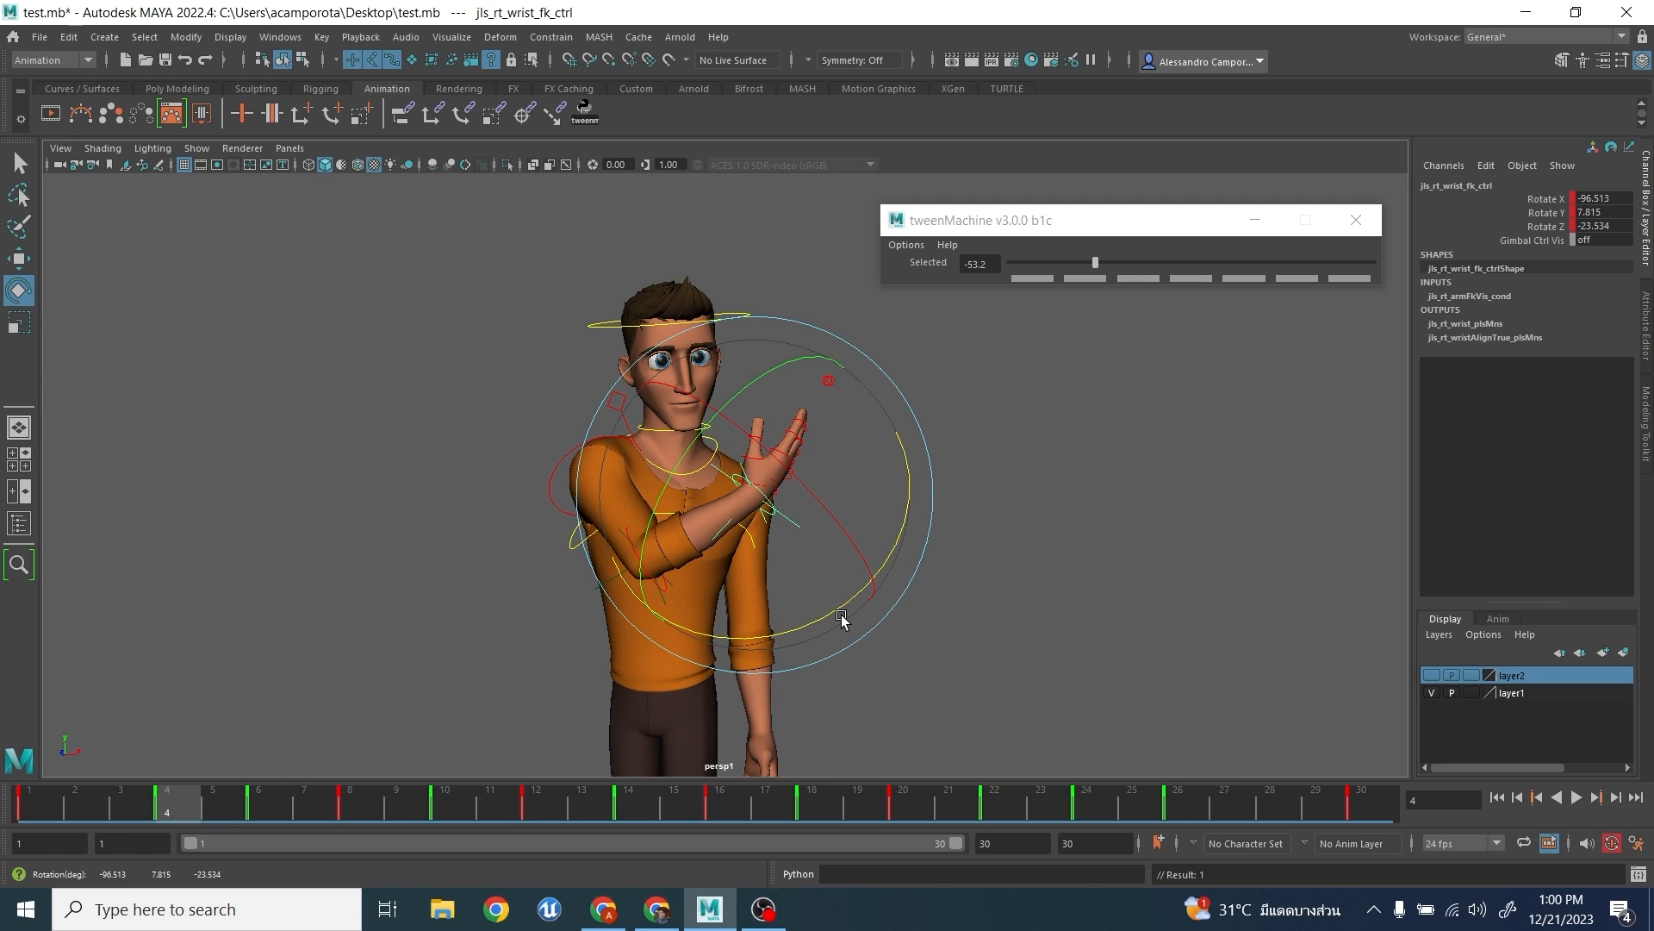
- Rotate the right wrist to about X -100.3, Y 8.1, Z -26.5 at frame 6 and X -98.1, Y 4.3, Z -31.9 at frame 8
key(period)
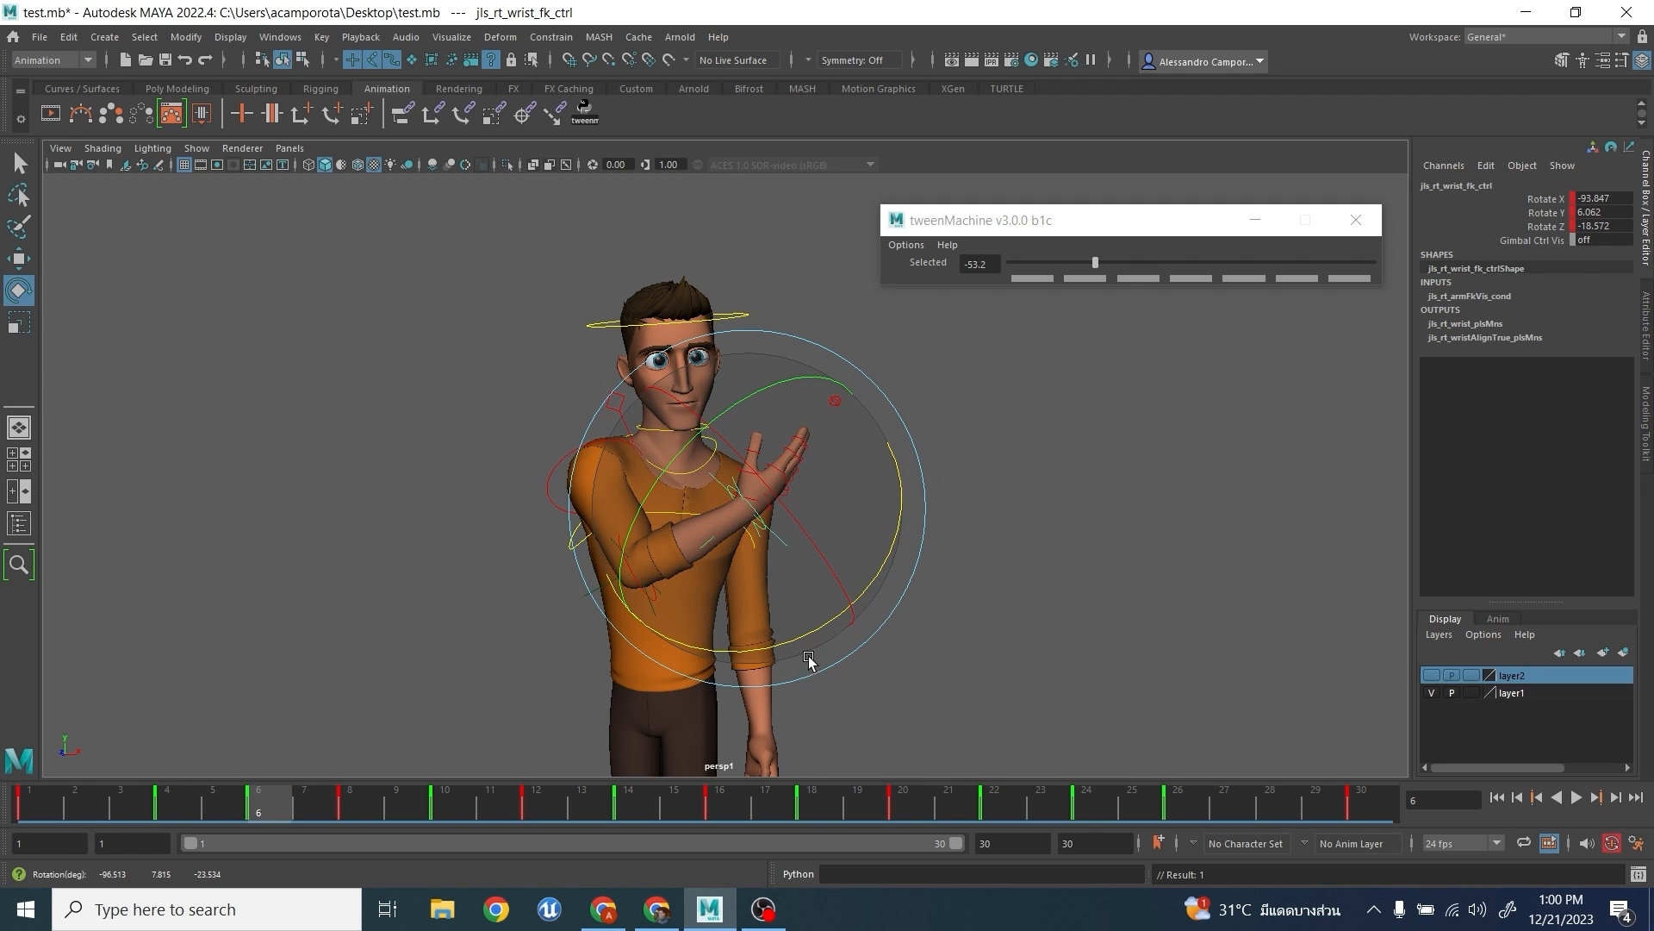
drag(809, 646, 826, 617)
drag(818, 573, 820, 575)
key(period)
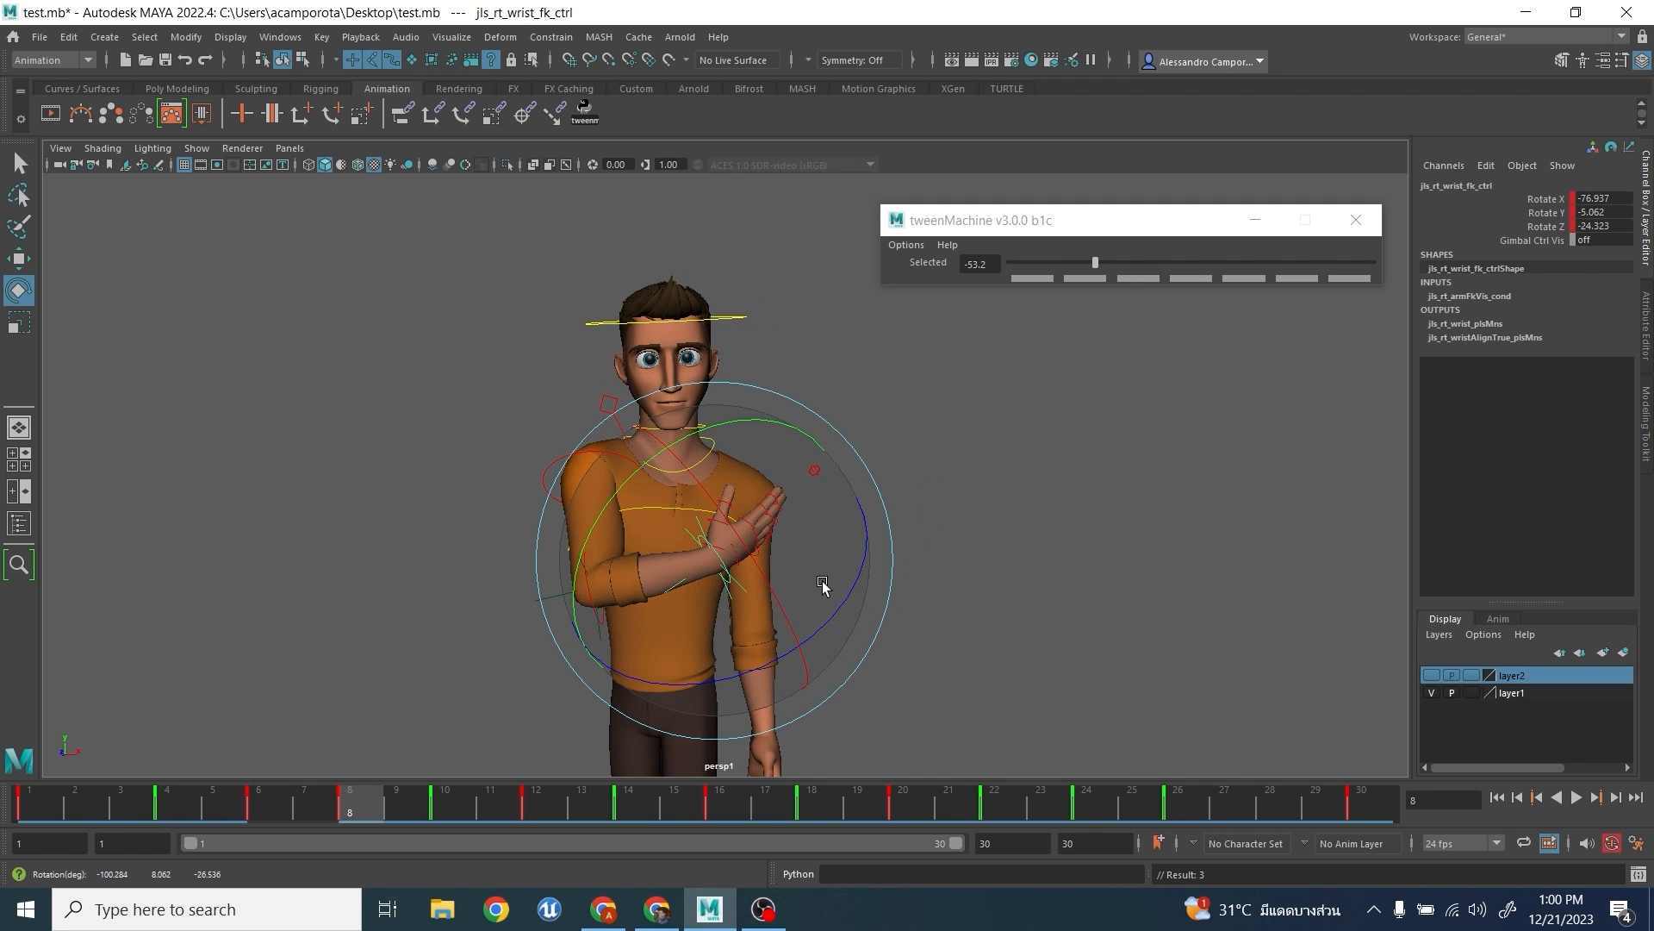
drag(782, 642, 770, 616)
key(comma)
key(period)
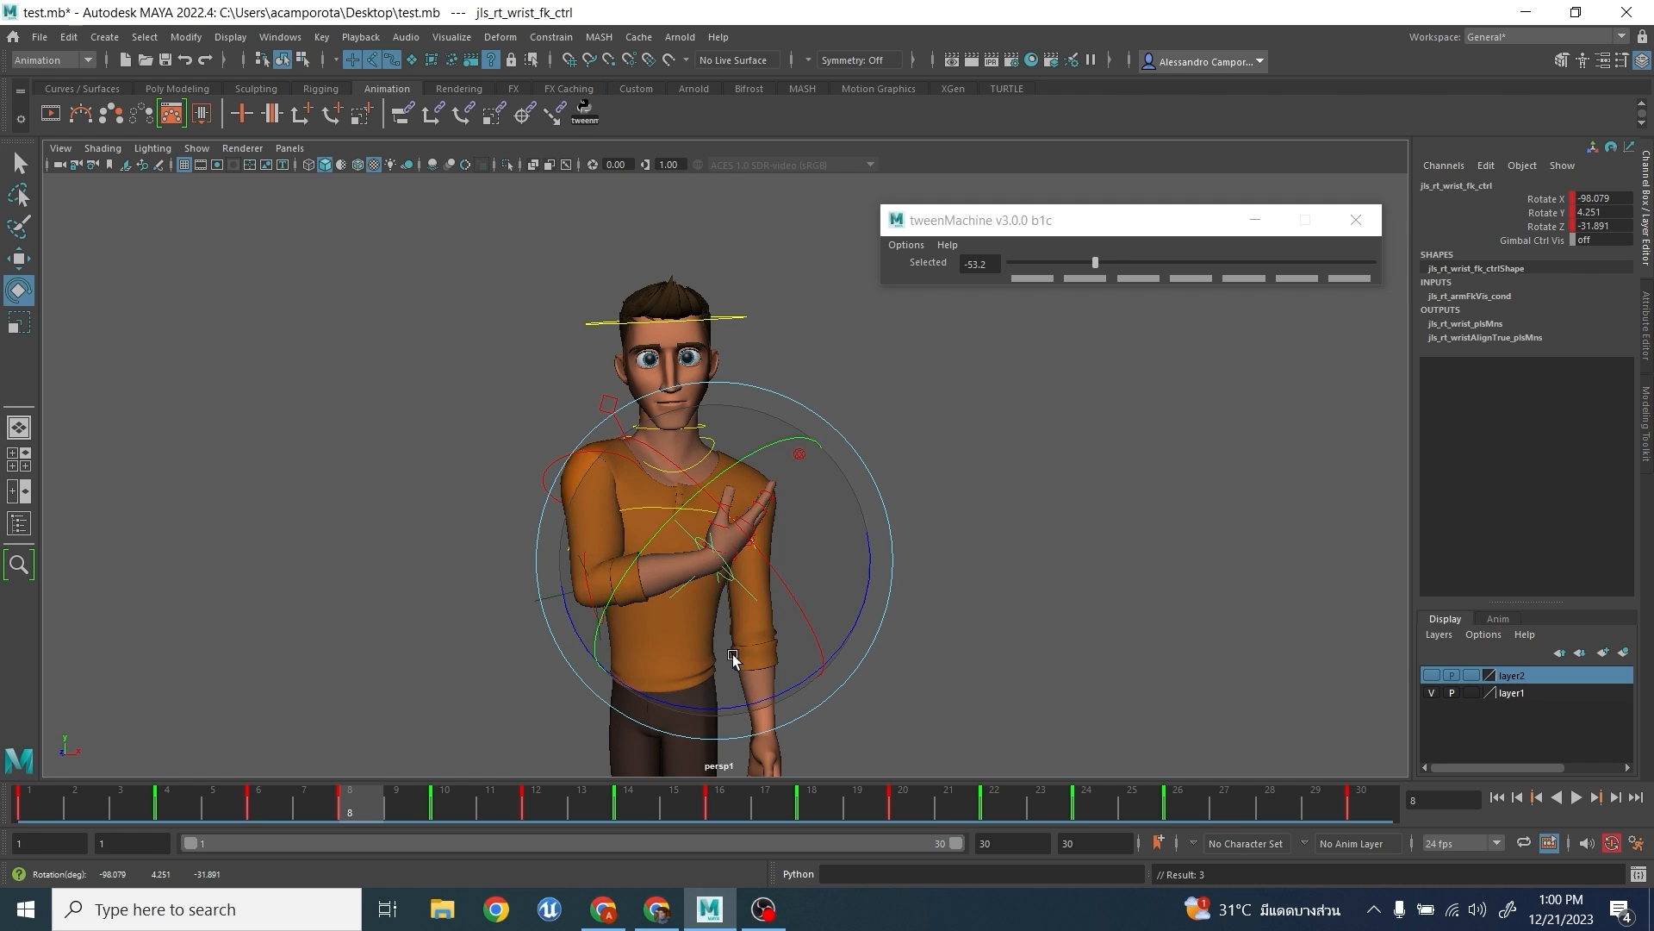
- Rotate the right wrist to about X -92.4, Y 13.7, Z -24.6 at frame 10 and X -90.5, Y 9.5, Z -28.8 at frame 12
key(period)
drag(697, 663, 694, 710)
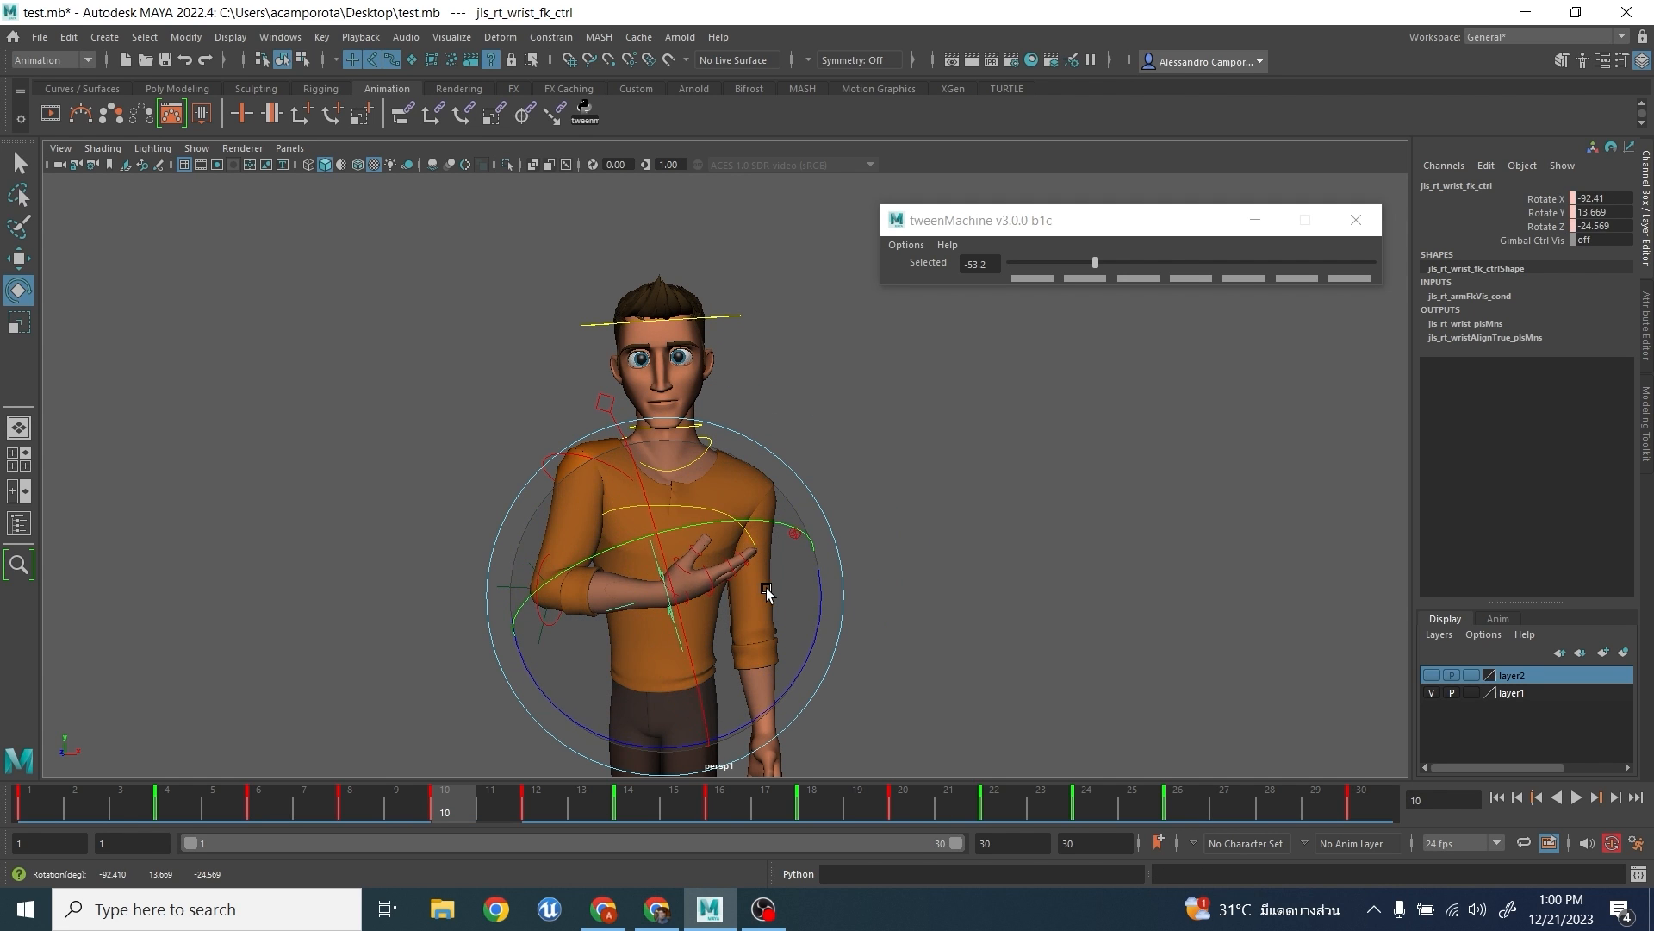
key(comma)
key(period)
key(period)
drag(606, 649, 624, 675)
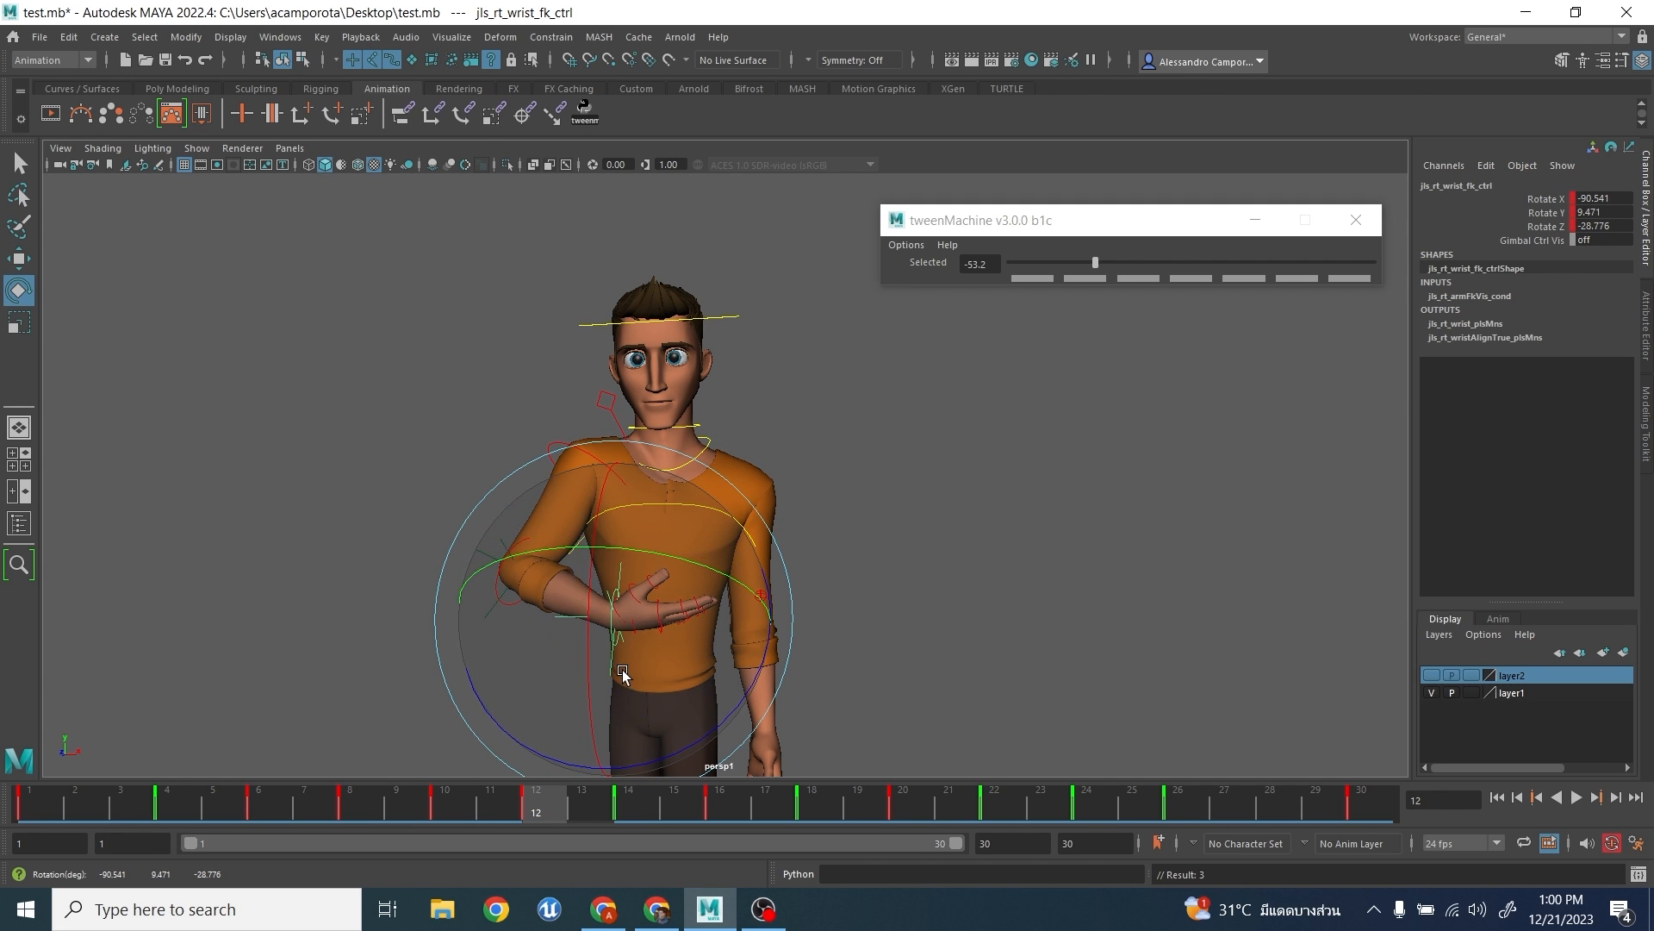
key(comma)
- Rotate the right wrist to about X -82.0, Y 7.3, Z -33.5 at frame 14 and X -75.7, Y 12.4, Z -41.2 at frame 16
key(period)
key(period)
drag(515, 566, 548, 660)
key(period)
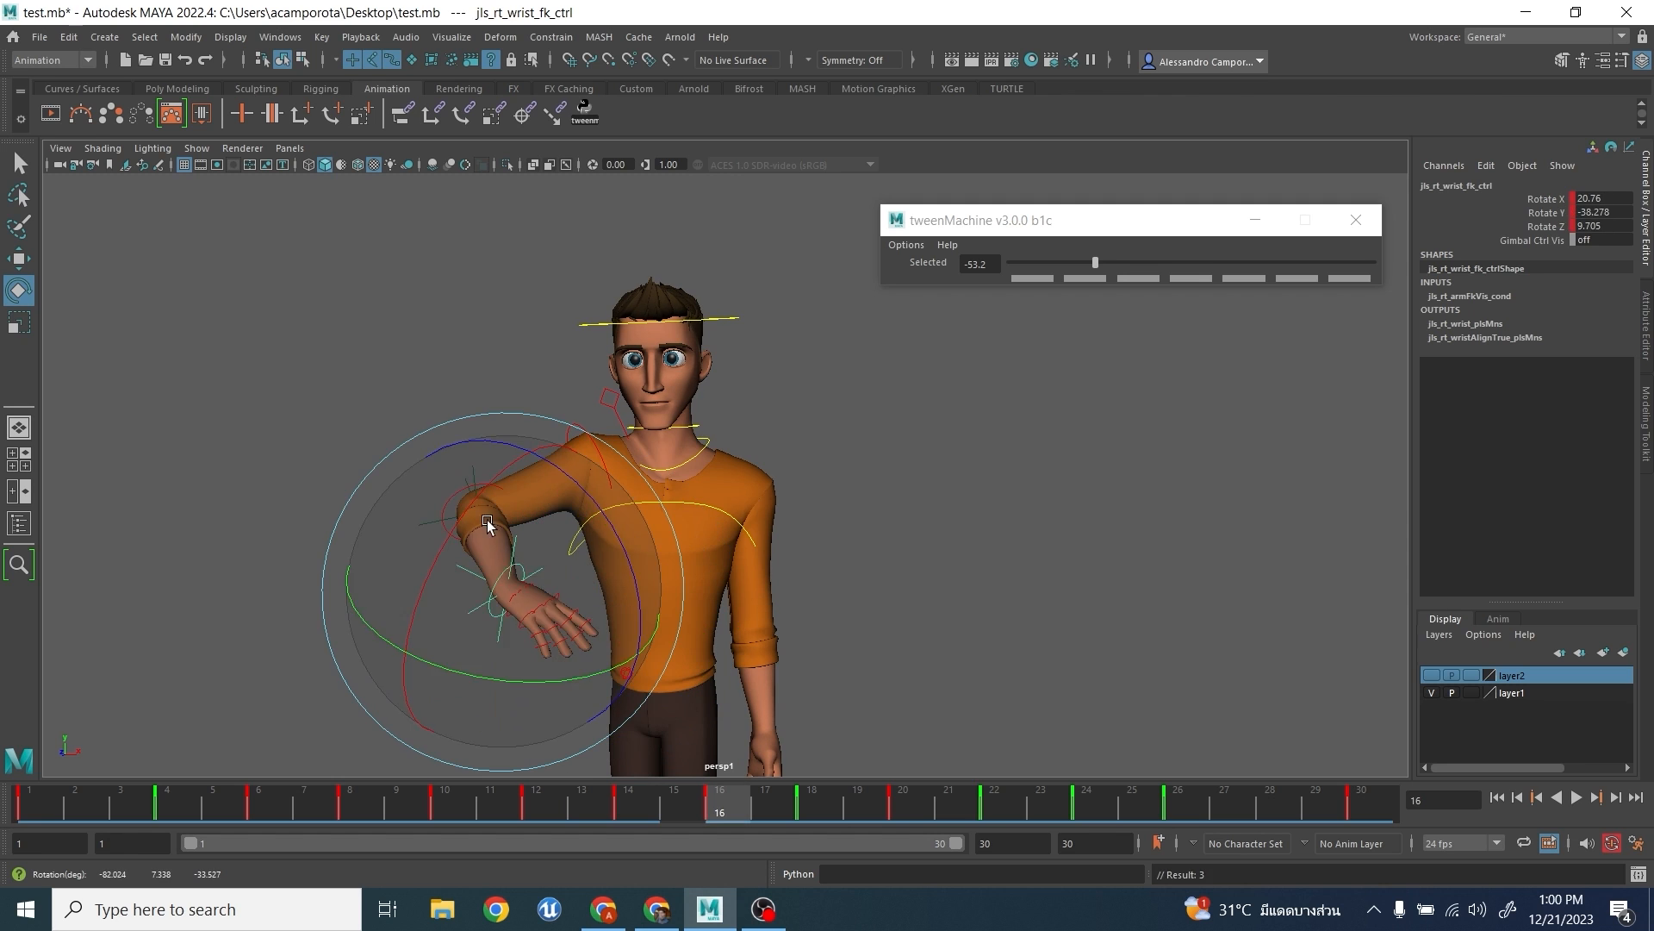
drag(460, 521, 387, 692)
key(comma)
- Adjust the right wrist's rotation at frame 18 and rotate it to about X -68.4, Y -5.1, Z -35.4 at frame 20
key(period)
key(period)
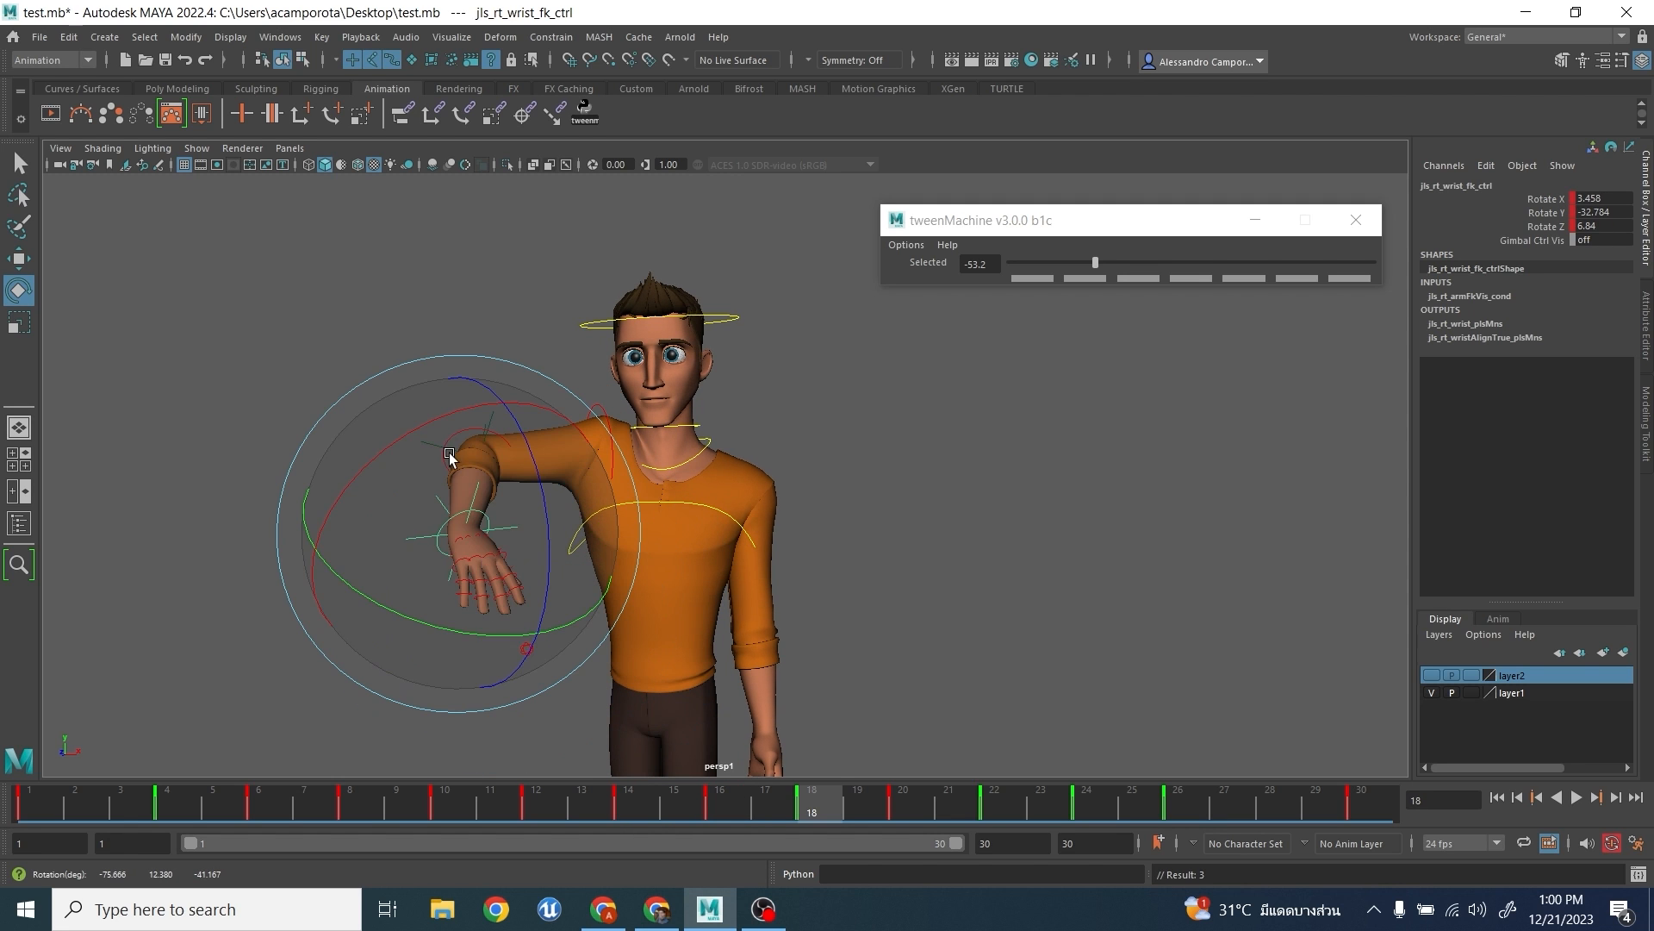
drag(450, 455, 464, 497)
- Adjust the right wrist's rotation at frames 22 and 24, and rotate it to about X -38.6, Y -5.1, Z -7.3 at frame 26
key(period)
drag(452, 334, 370, 422)
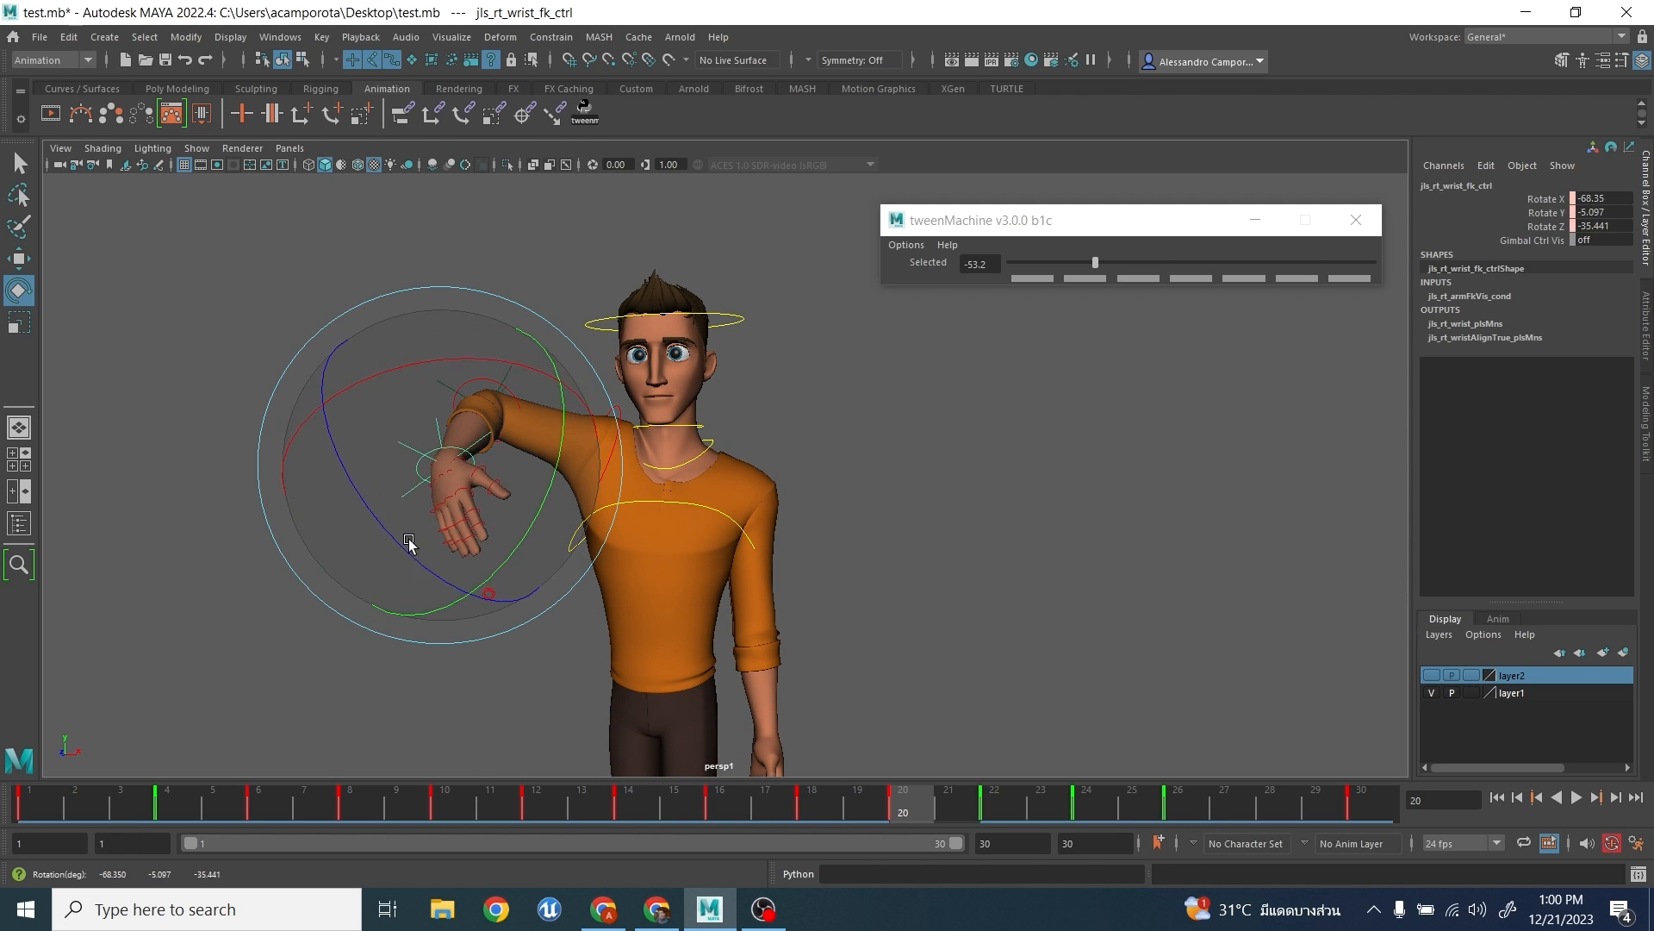
key(period)
drag(471, 264, 523, 352)
key(period)
key(period)
alt+middle_drag(535, 263, 576, 373)
drag(562, 295, 556, 317)
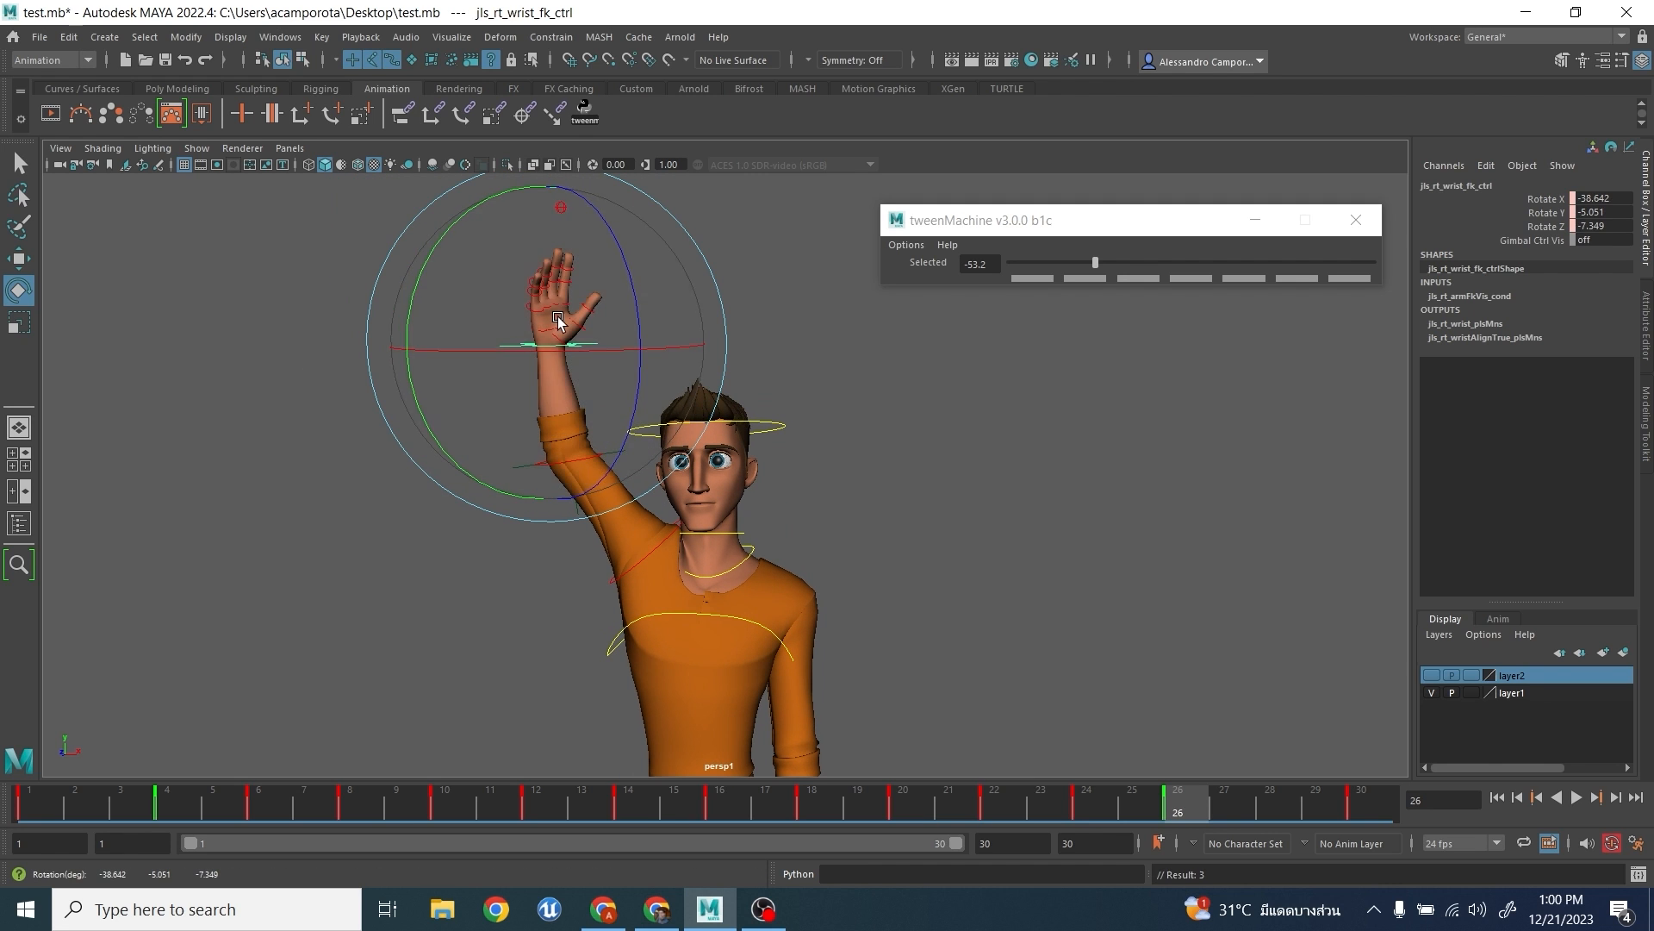
key(period)
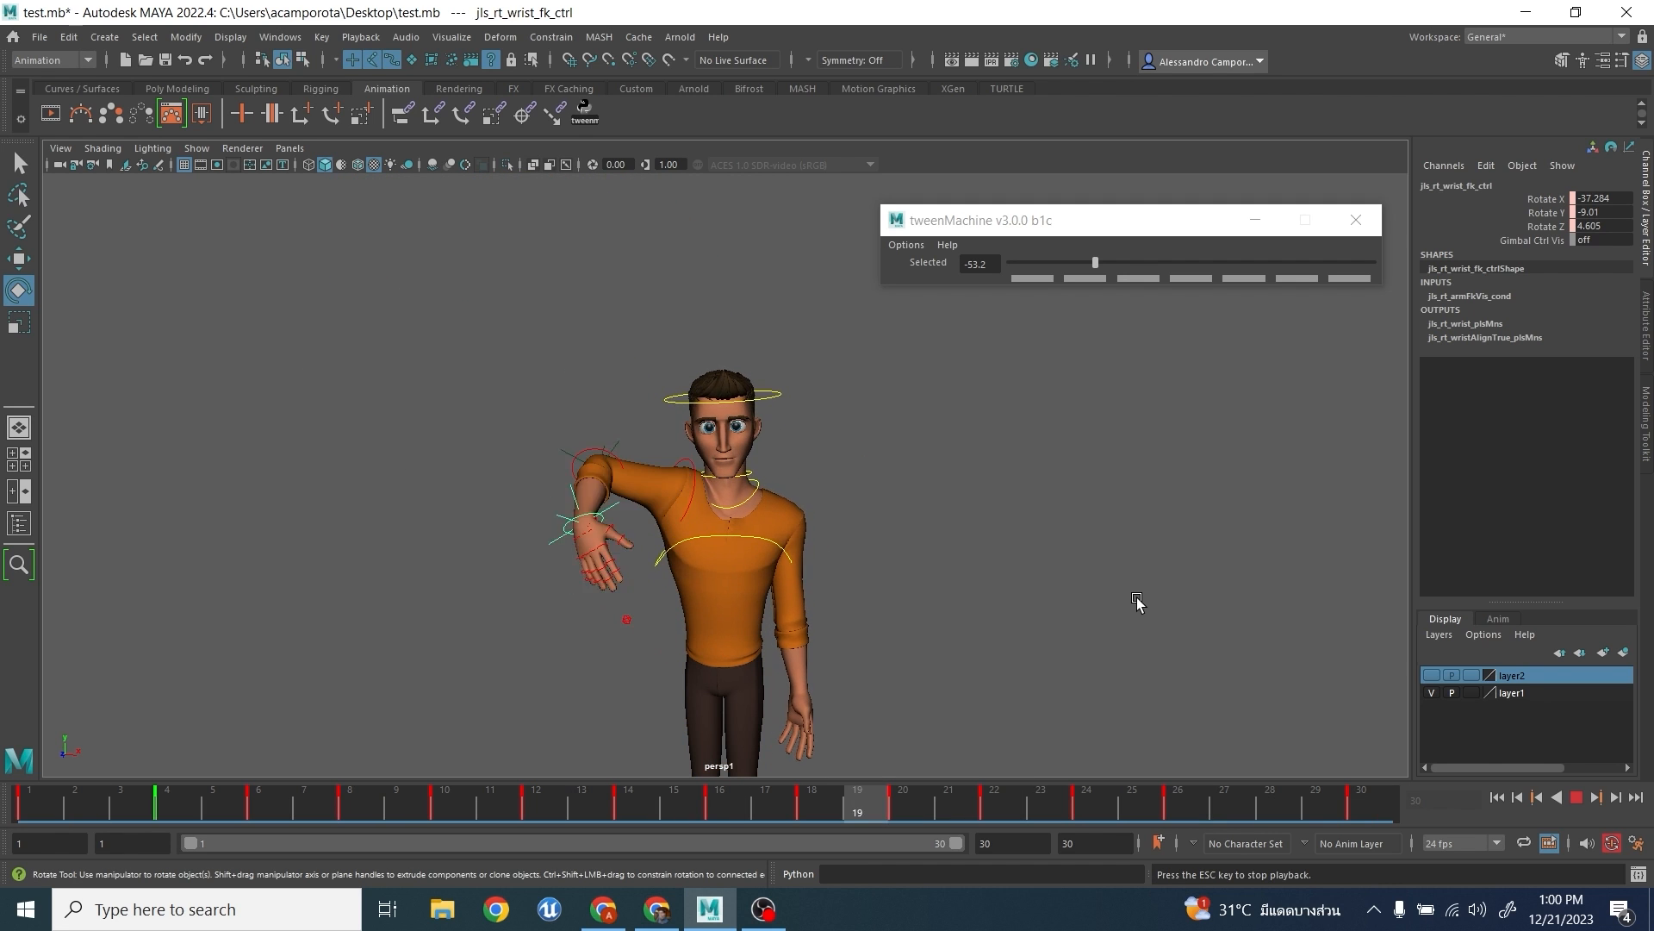
- Stop the animation playback and close the tweenMachine window
alt+middle_drag(1086, 560, 1087, 555)
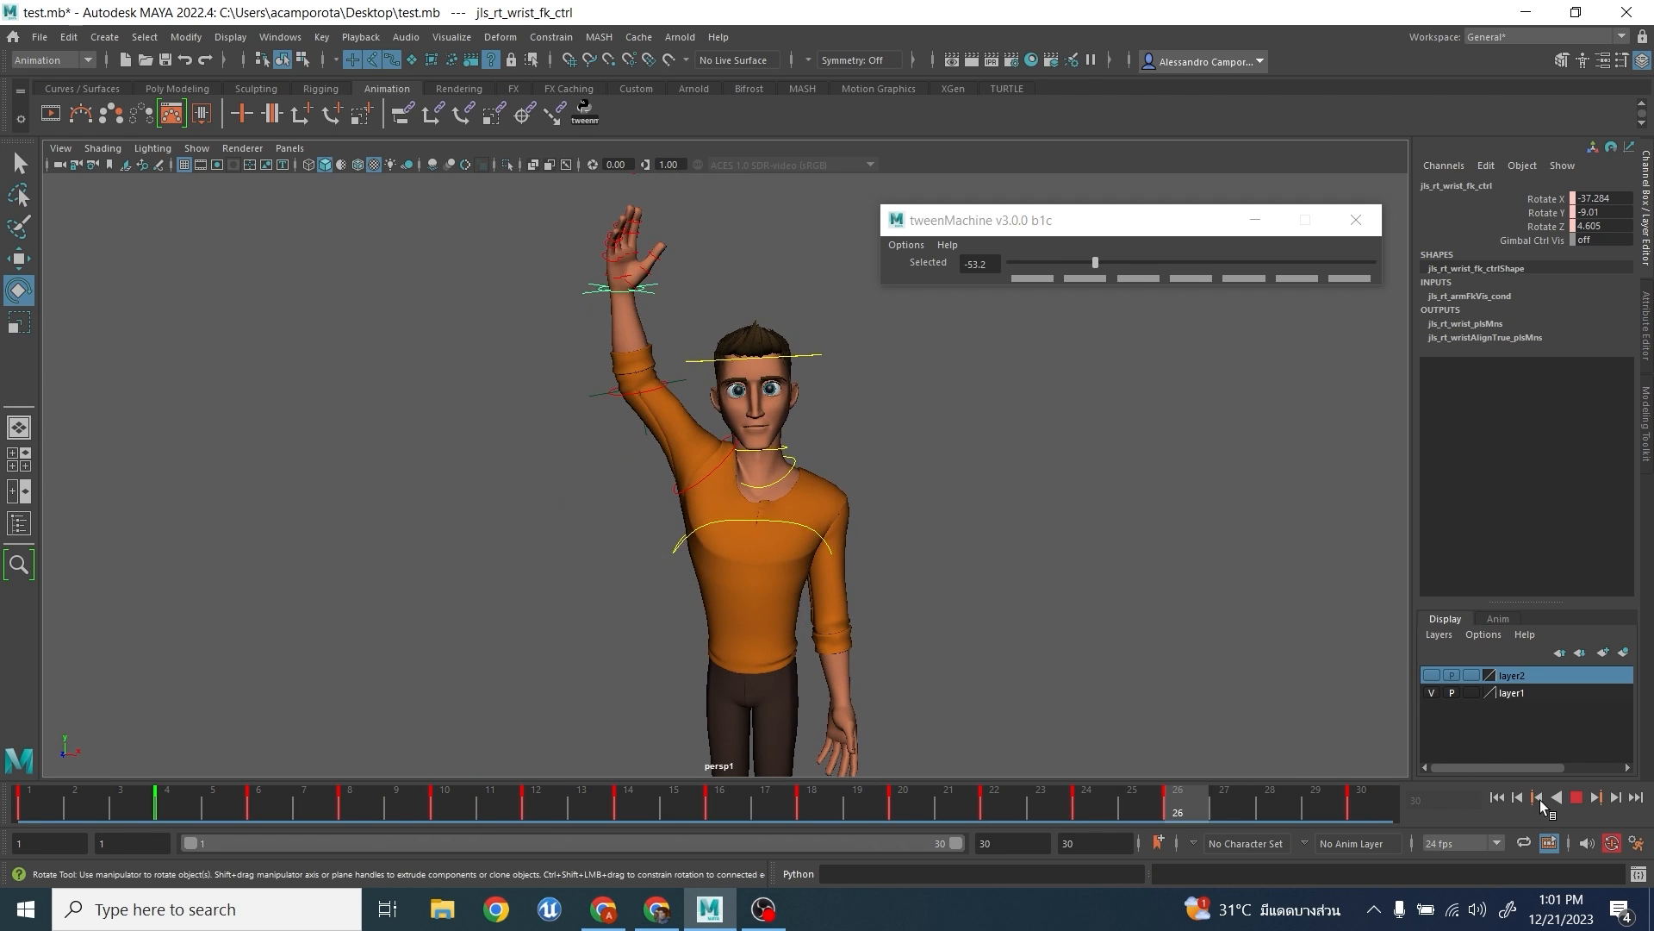
click(1579, 798)
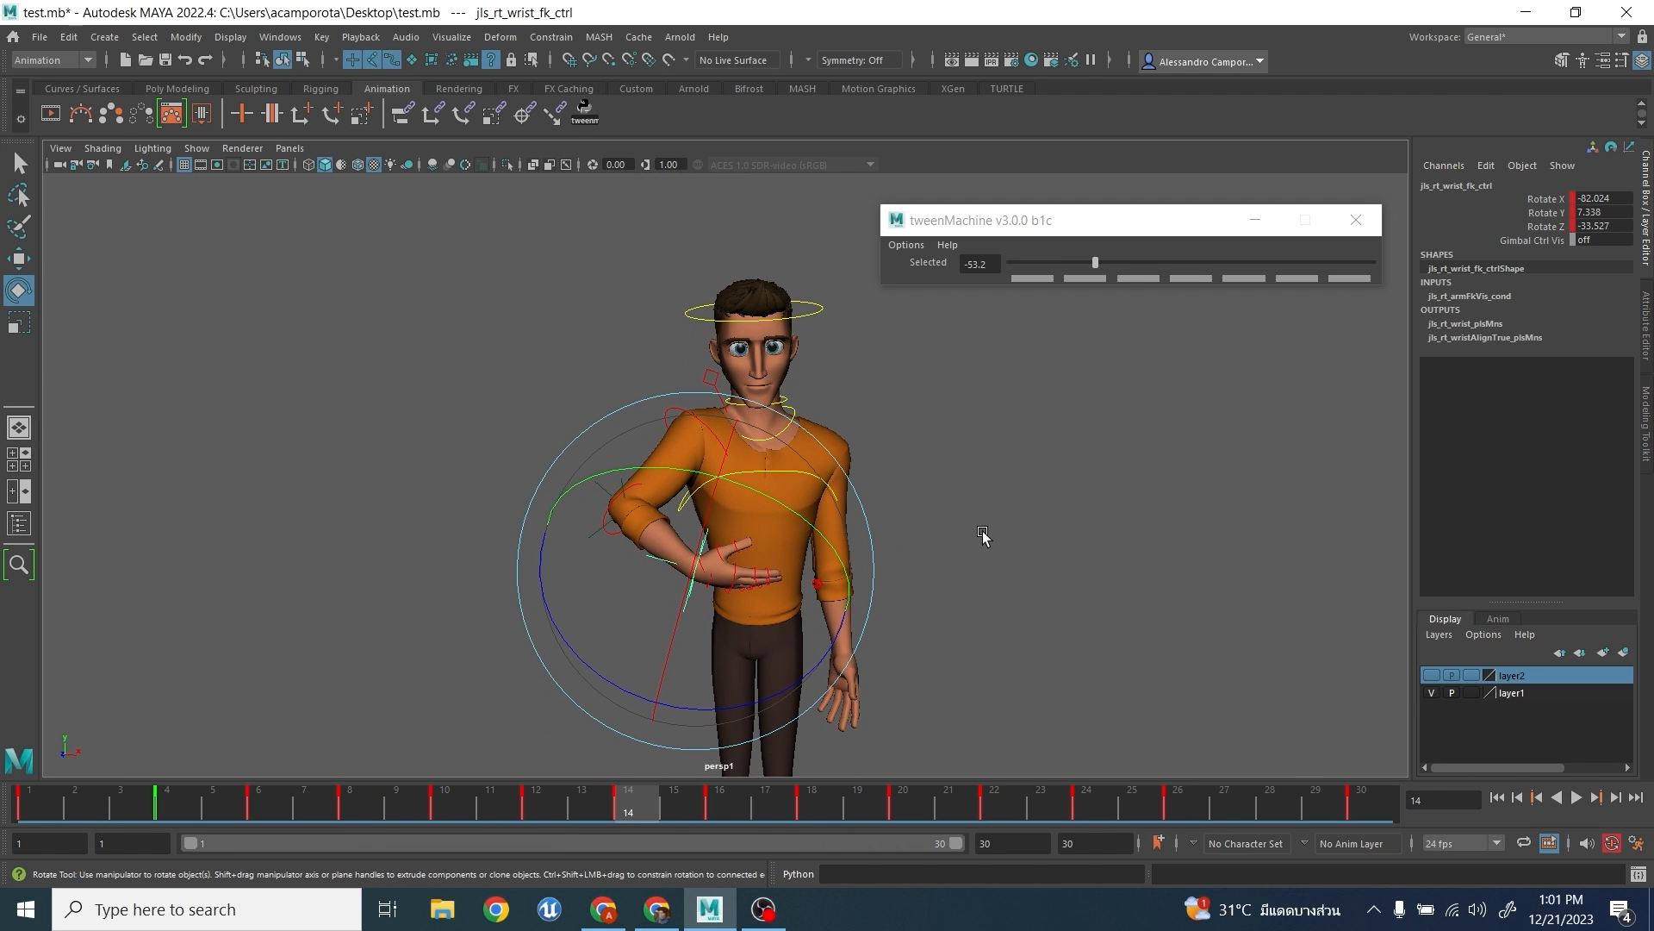
click(1342, 225)
alt+drag(1071, 384, 1015, 397)
alt+right_drag(1015, 398, 1042, 383)
alt+drag(1042, 383, 1027, 381)
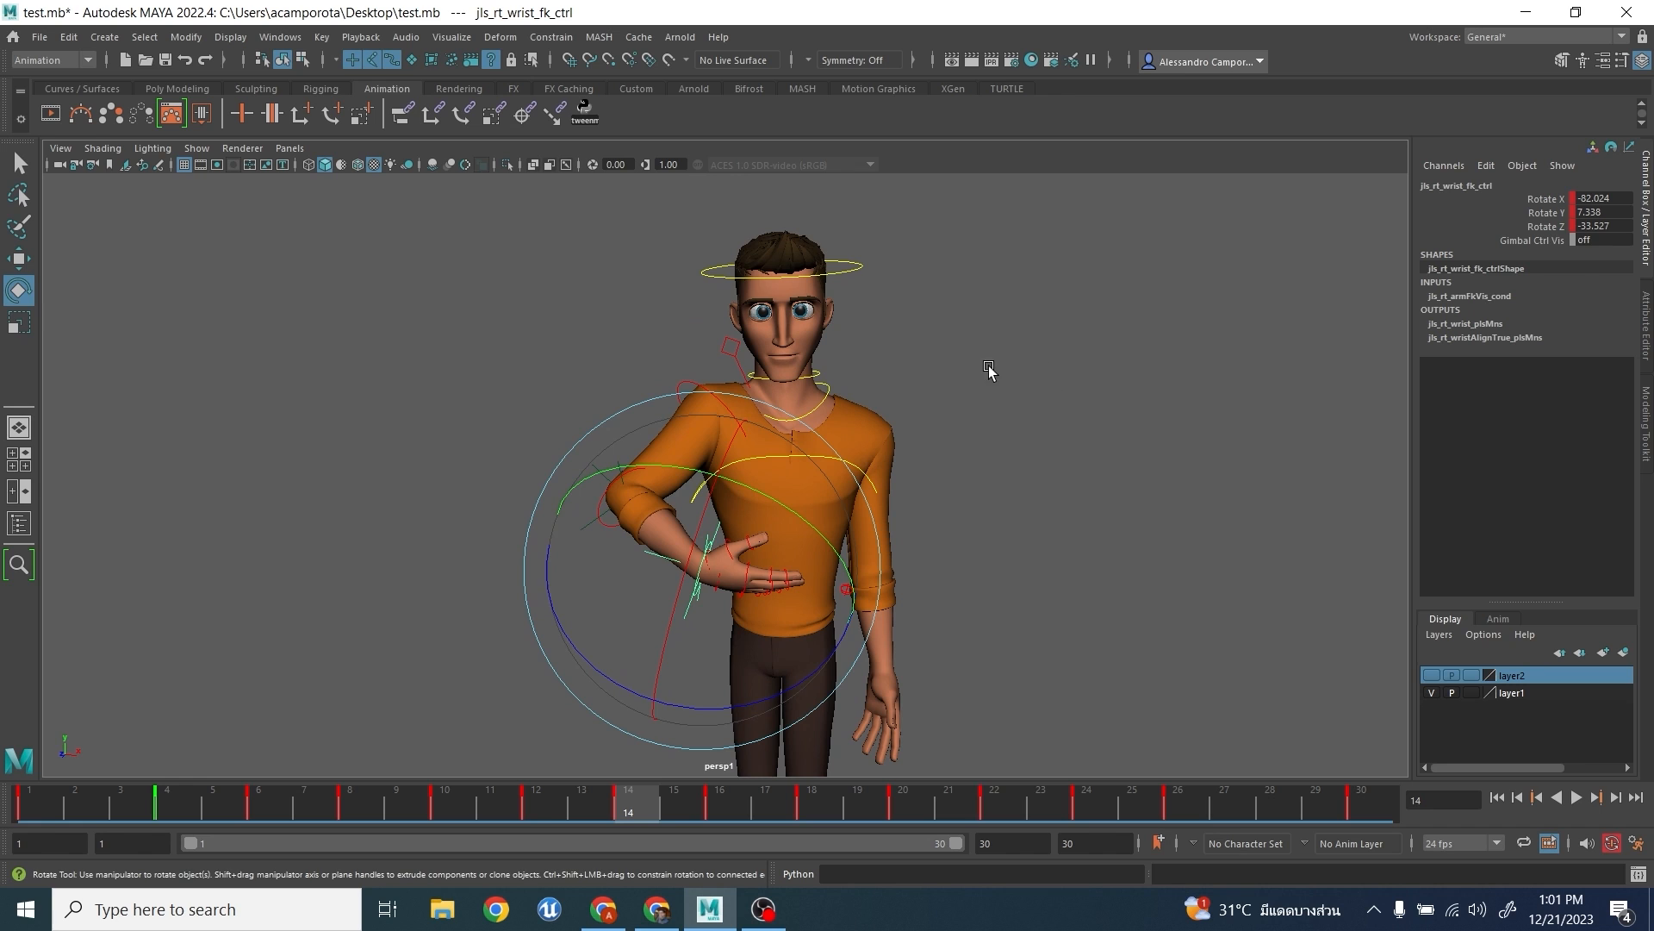
alt+drag(988, 370, 1020, 384)
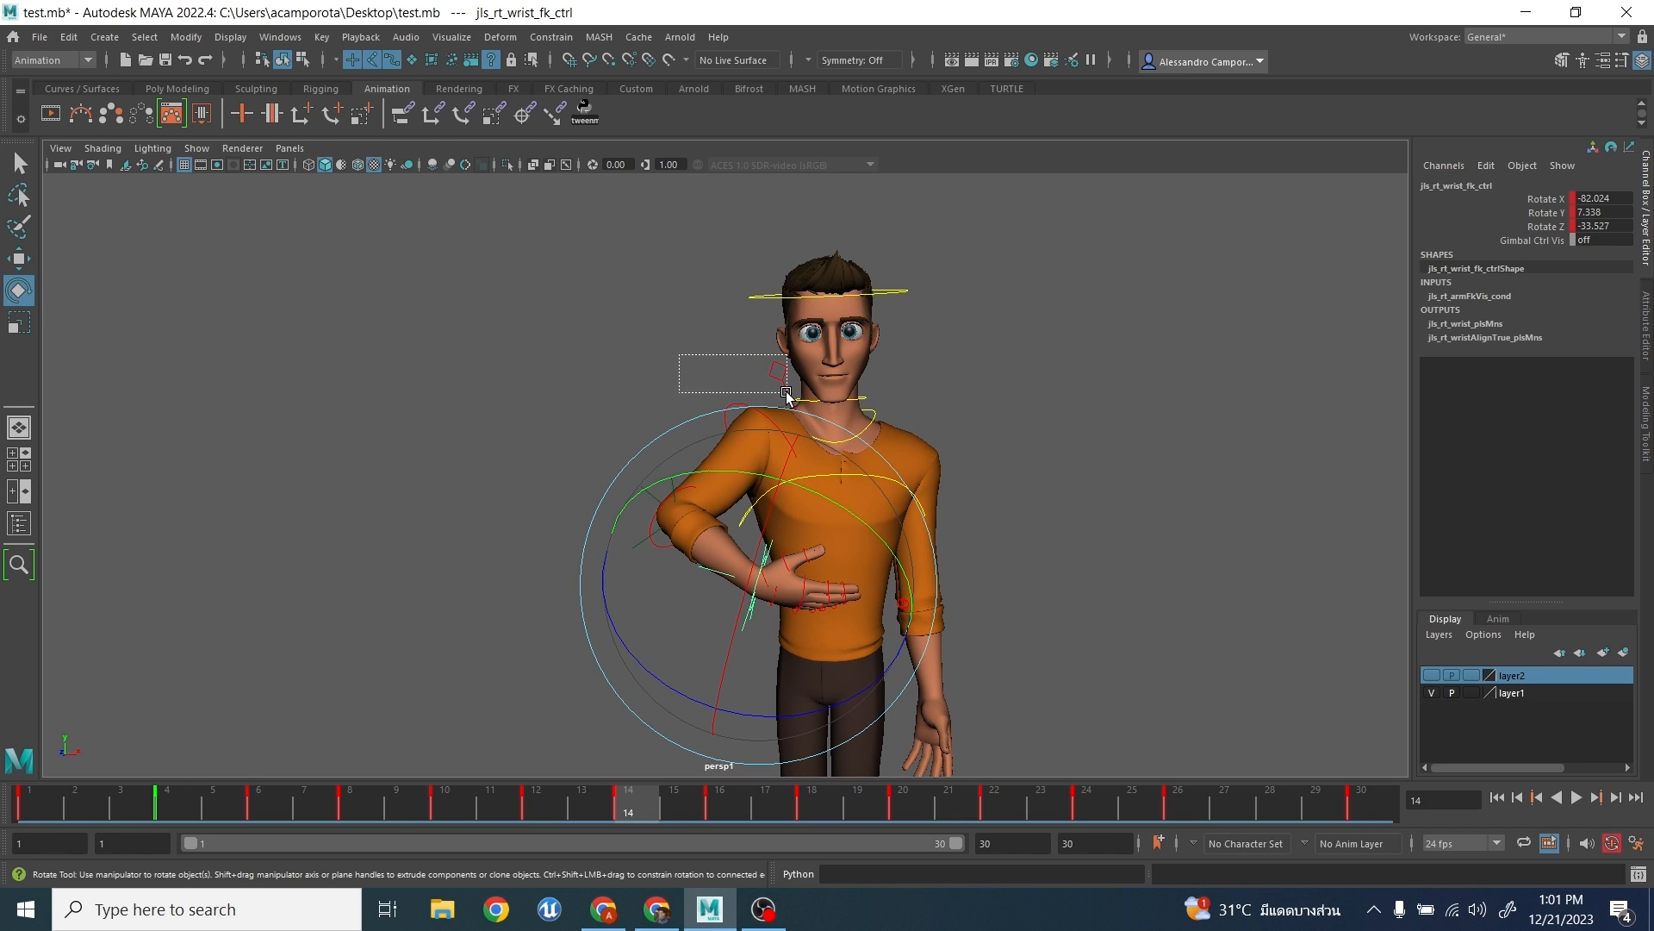
- Select the right clavicle control and go to its key at frame 4
drag(785, 393, 788, 395)
click(51, 802)
key(period)
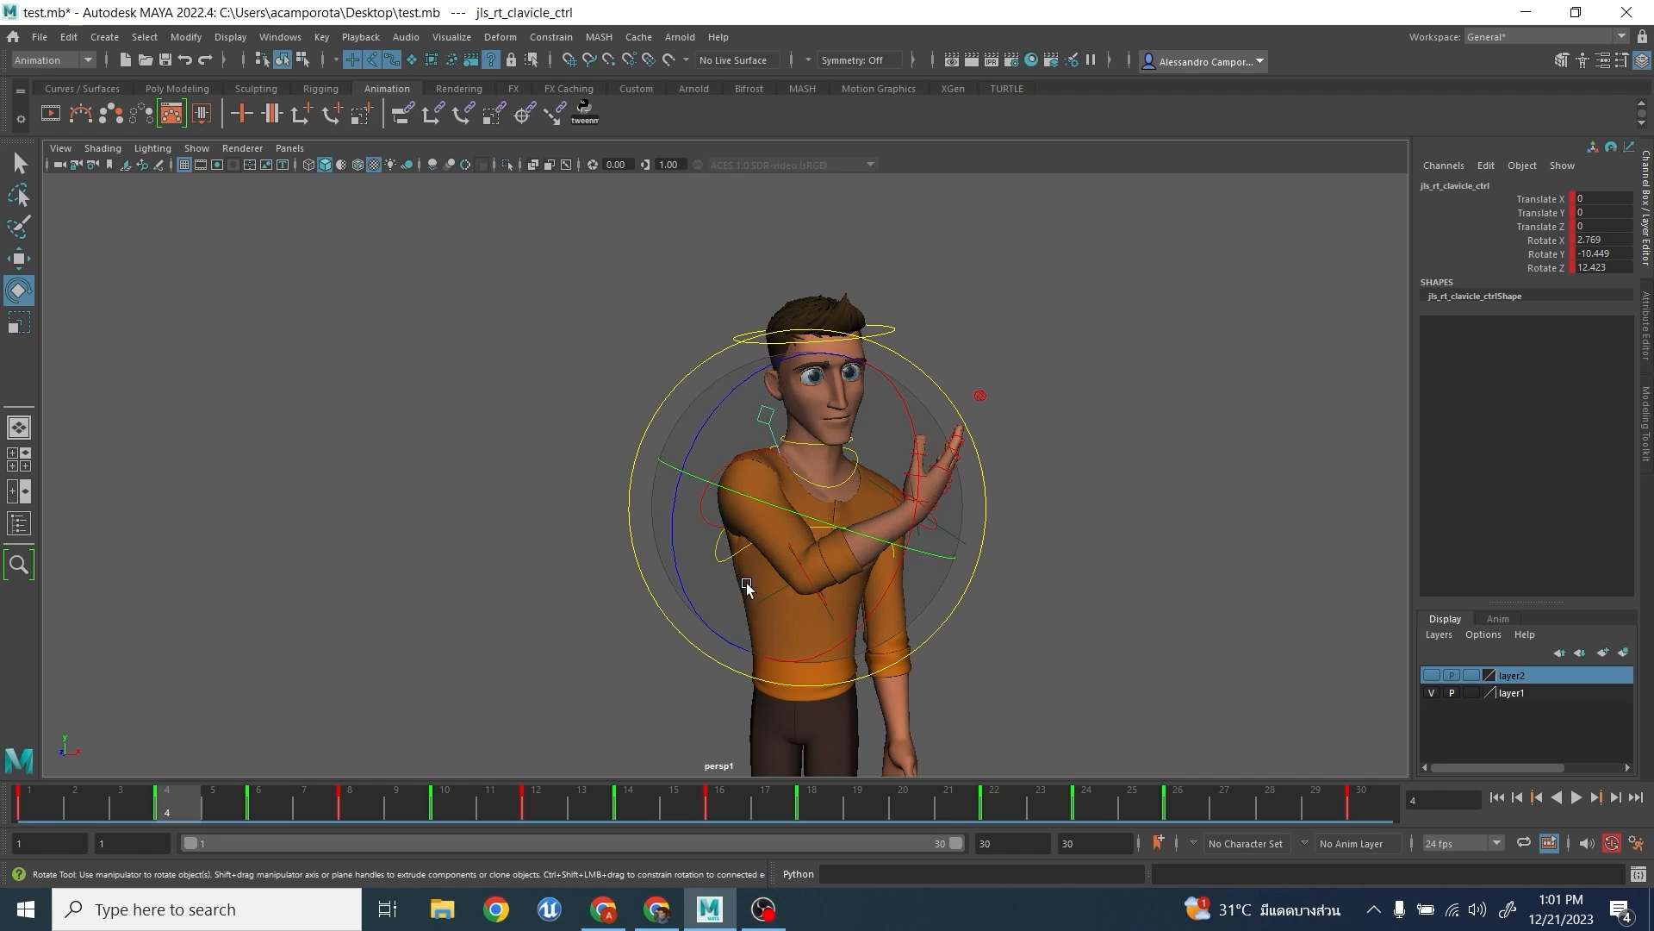
- Step back and forth through the right clavicle's keys up to frame 16 to examine the shoulder's motion
key(comma)
key(period)
key(period)
key(period)
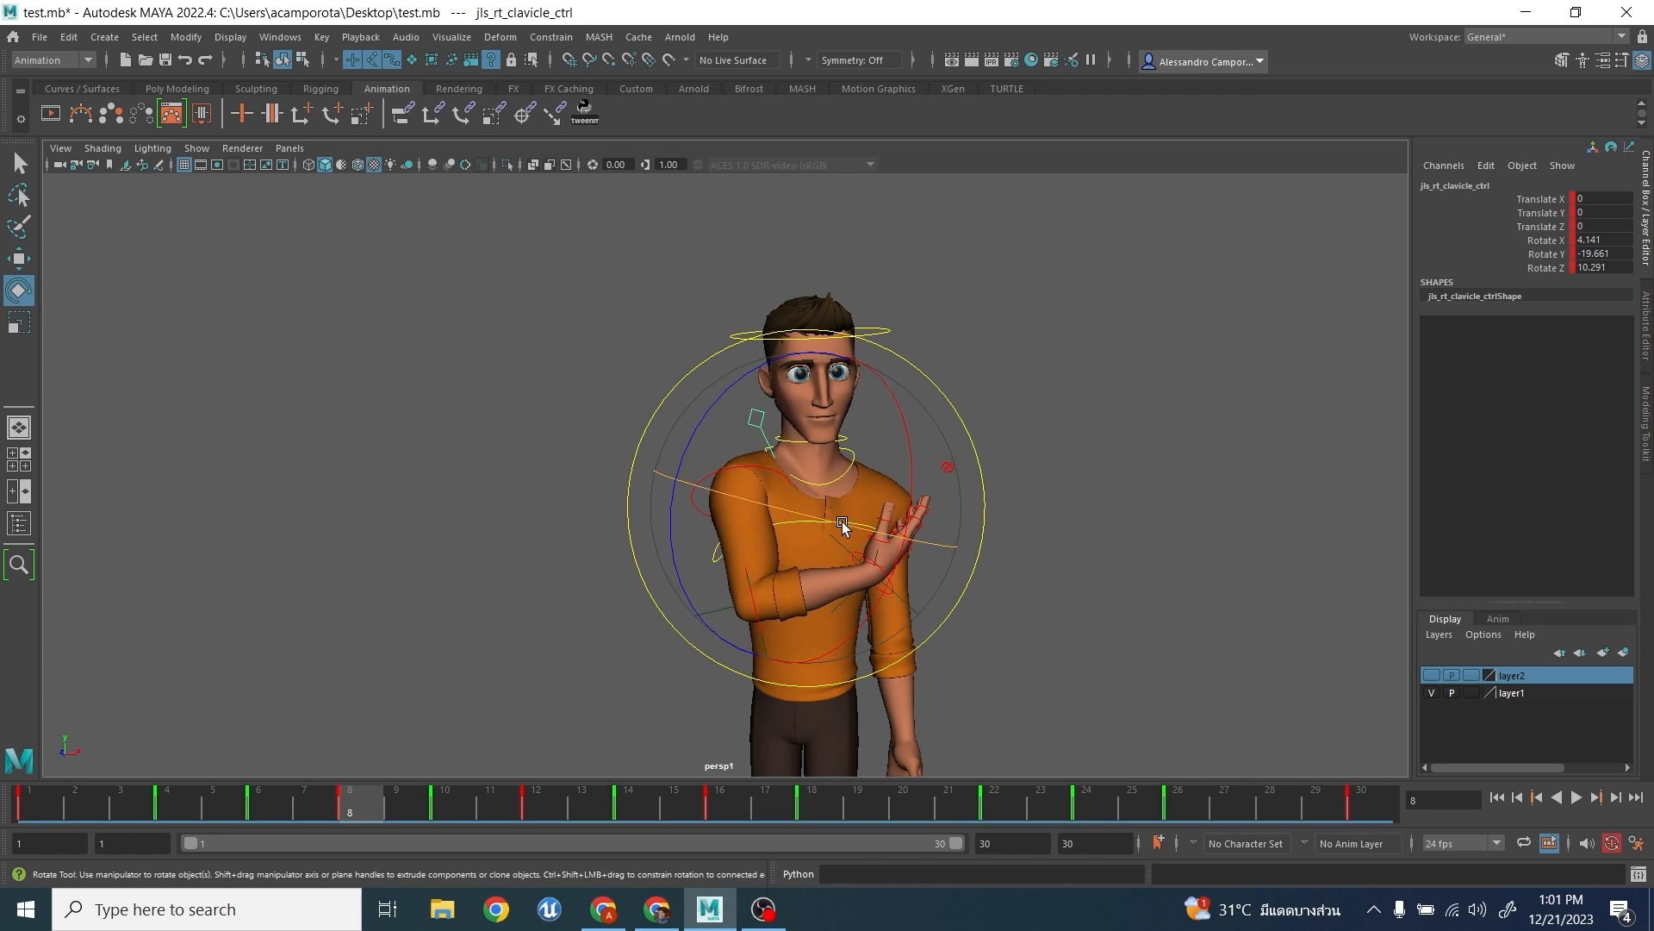
key(period)
key(period)
key(period)
key(period)
key(period)
key(period)
key(period)
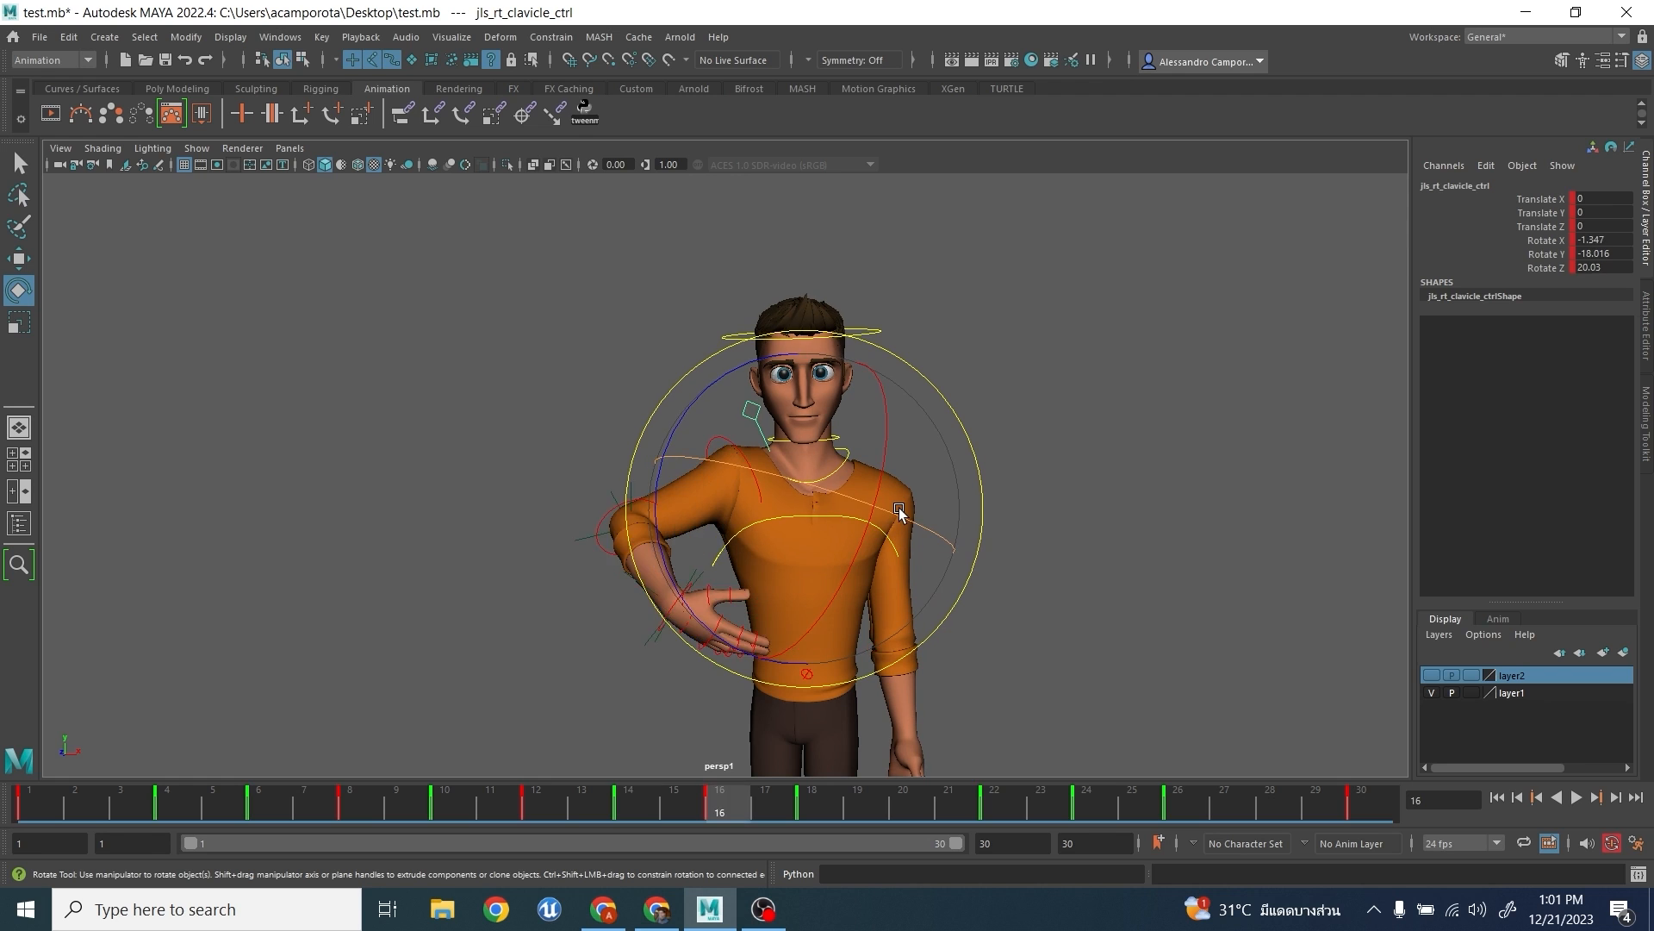
key(comma)
key(comma)
key(comma)
key(comma)
key(comma)
key(comma)
key(comma)
key(comma)
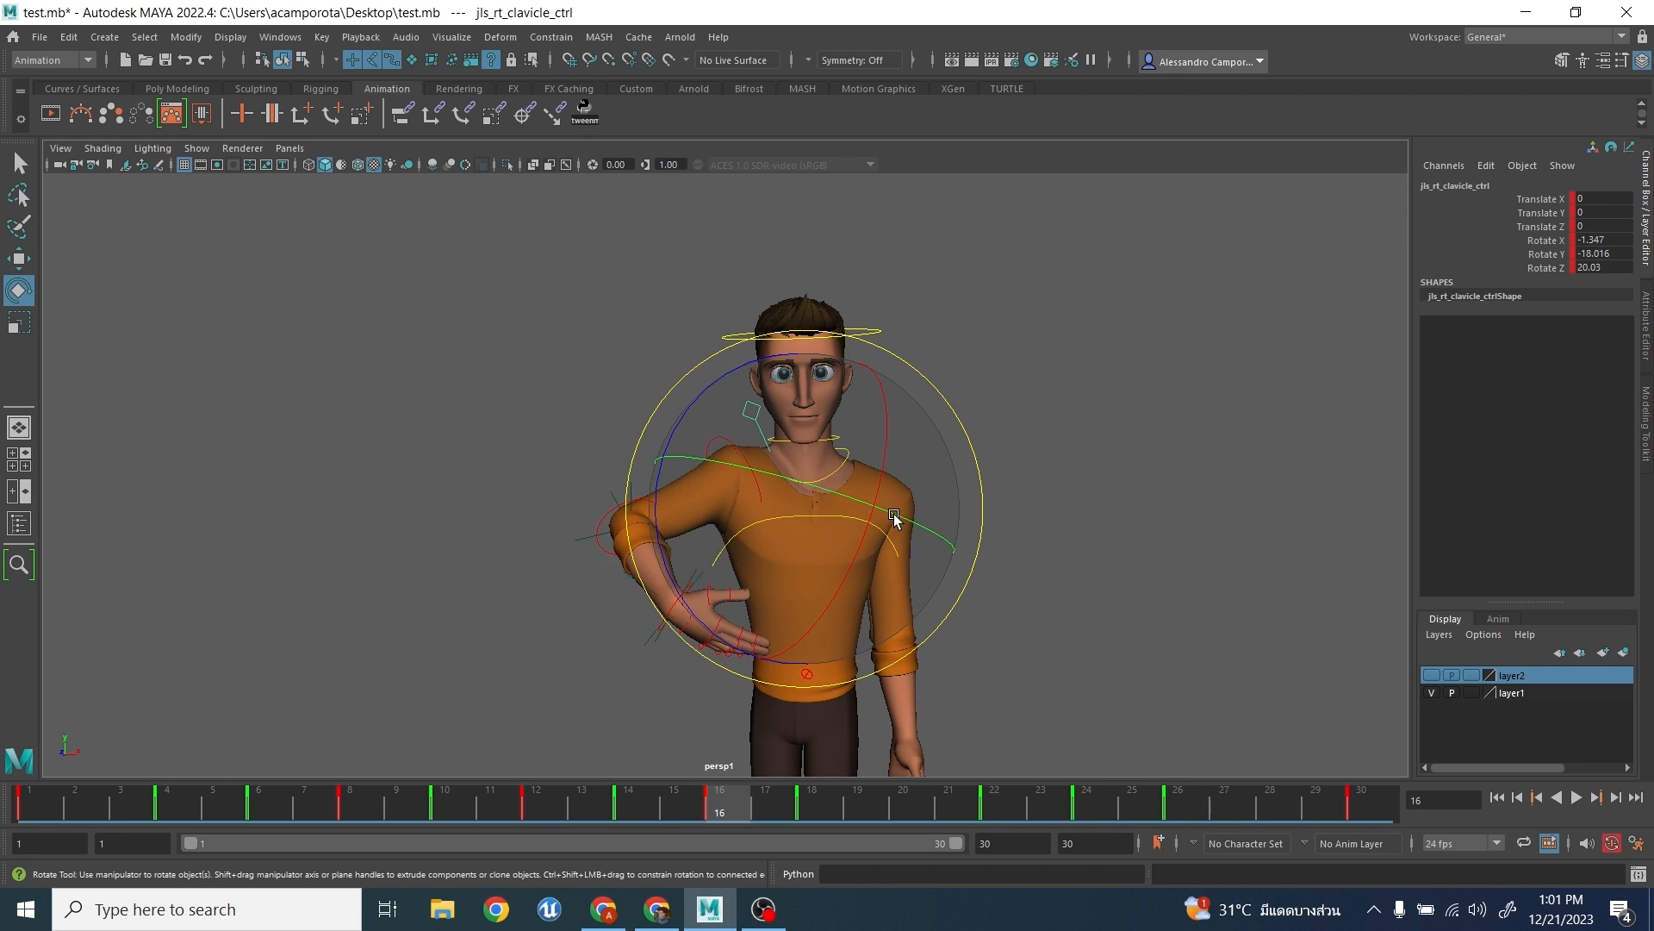
- Step through the right clavicle's later keys, then again from frame 10 to 22, to examine the shoulder as the arm rises
key(period)
key(period)
key(period)
key(period)
key(period)
key(period)
key(period)
key(period)
key(period)
key(period)
key(period)
key(period)
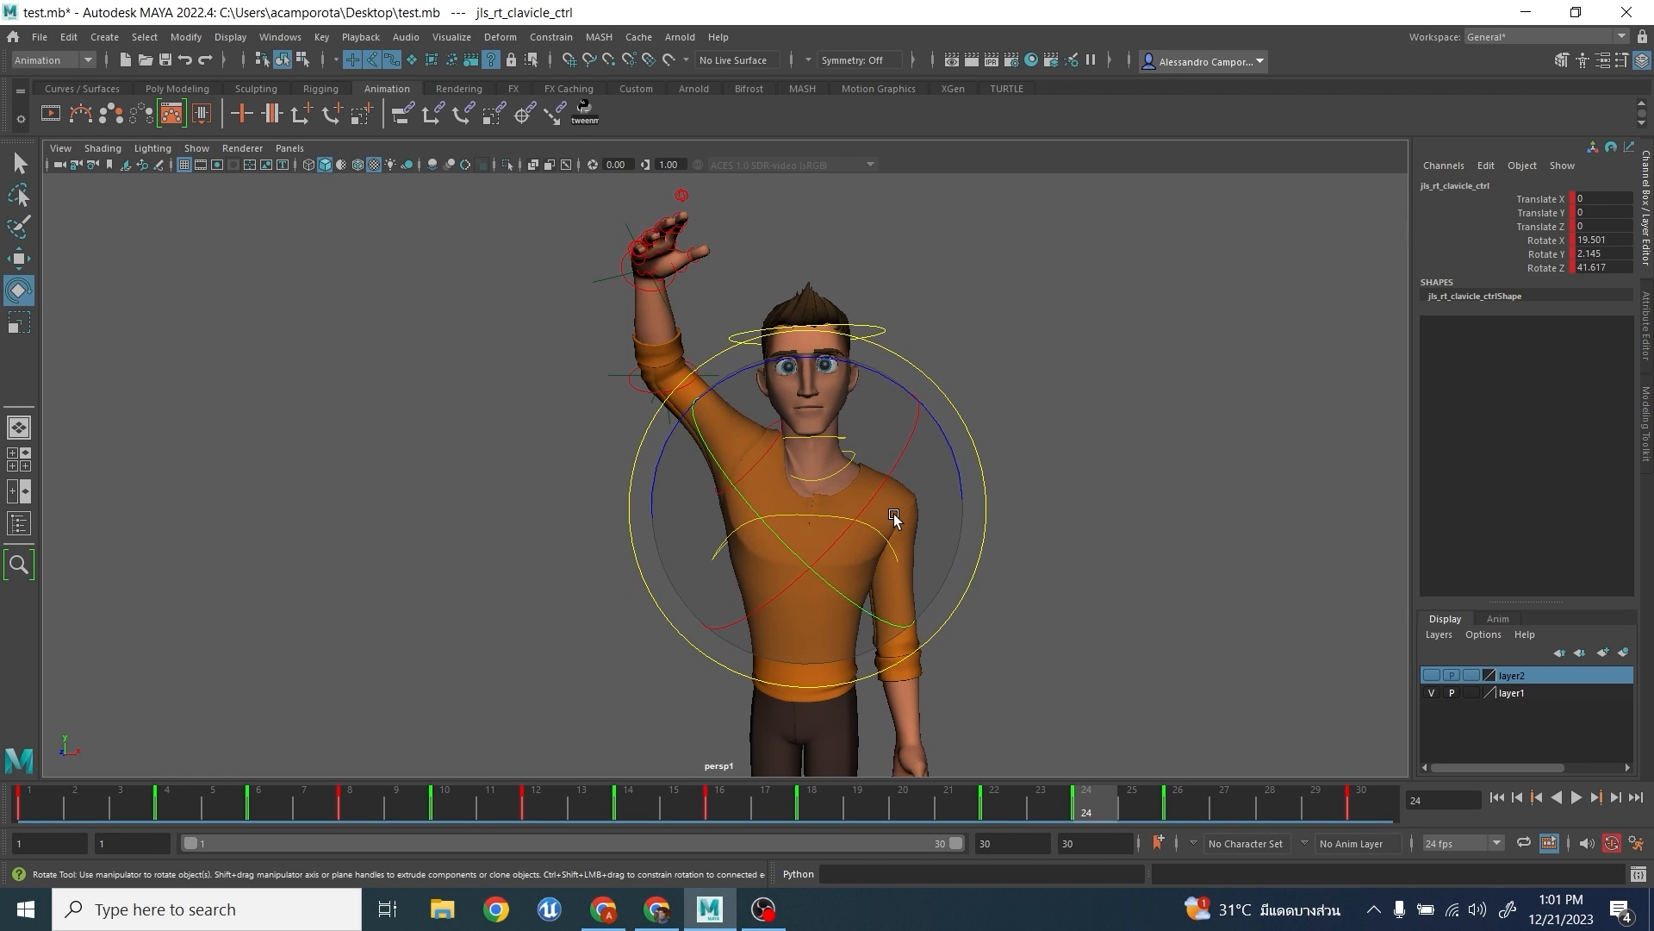
key(period)
key(period)
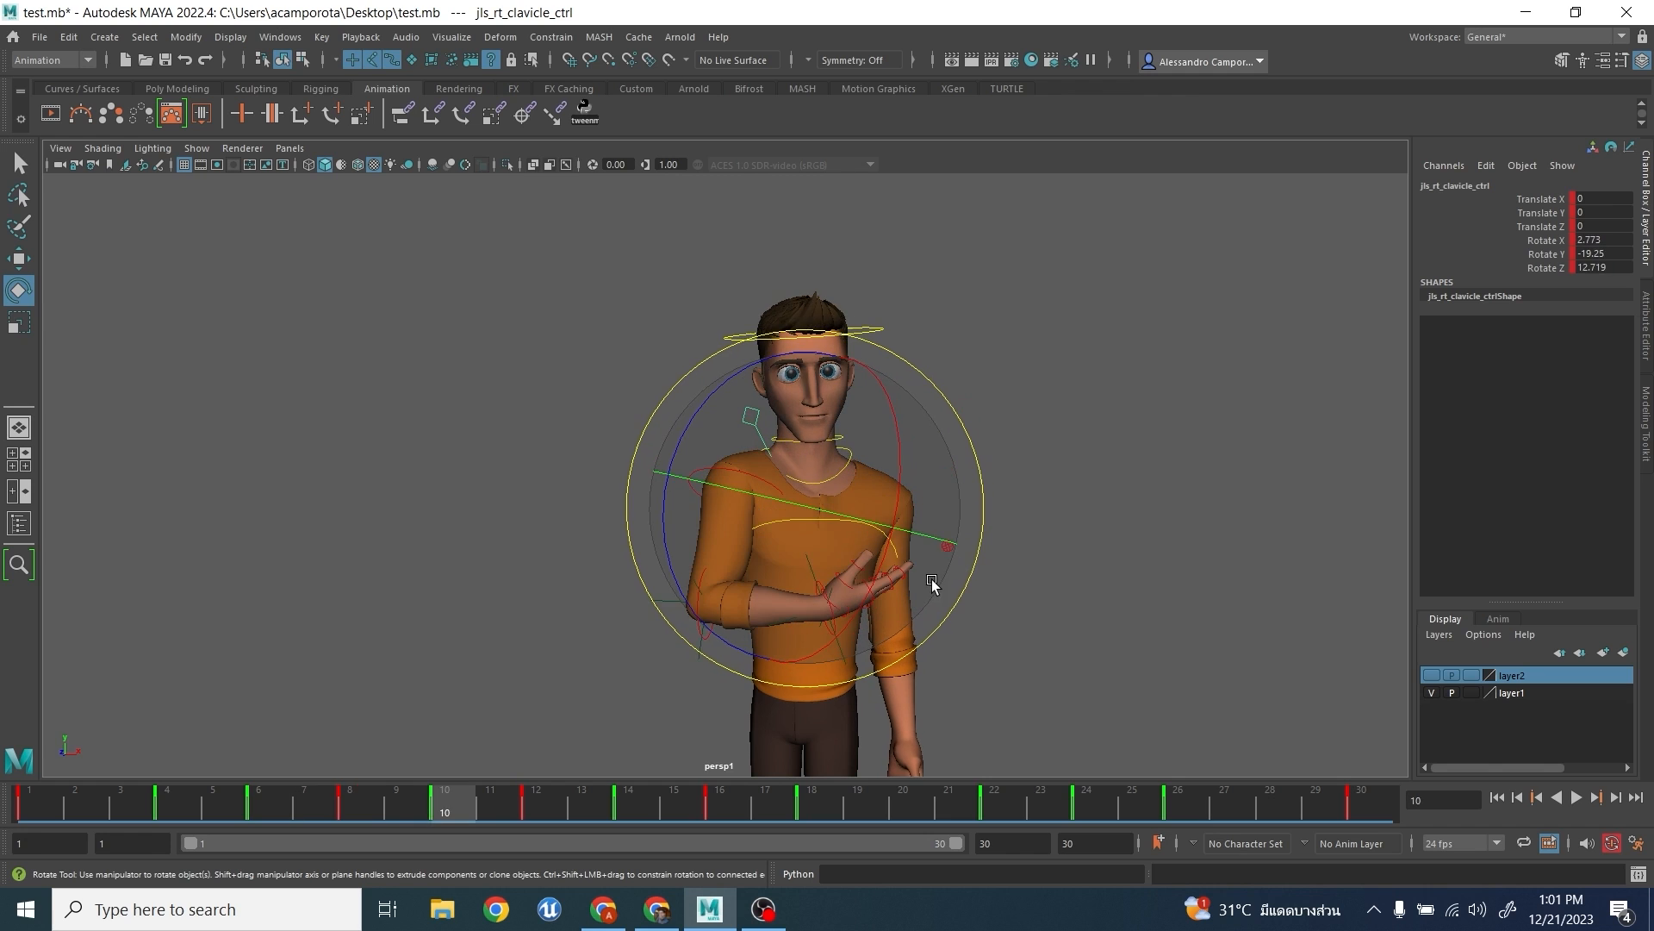
key(period)
key(period)
key(period)
key(period)
key(period)
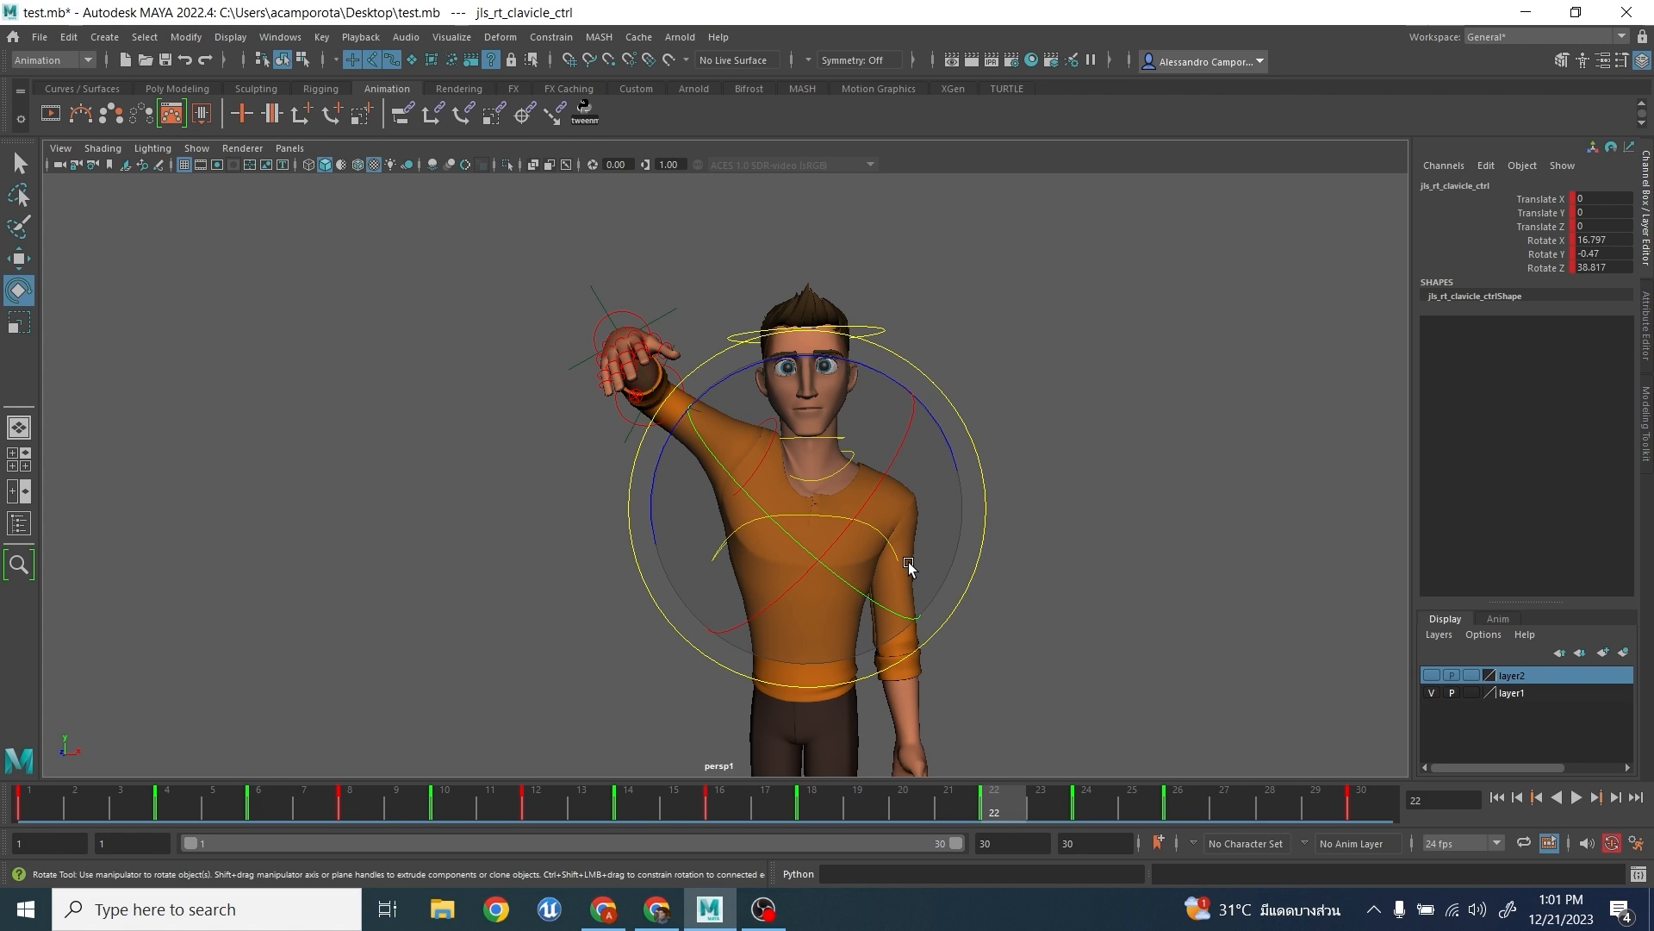
- Deselect the clavicle control and play back the animation to review the arm raise
click(244, 221)
key(alt+v)
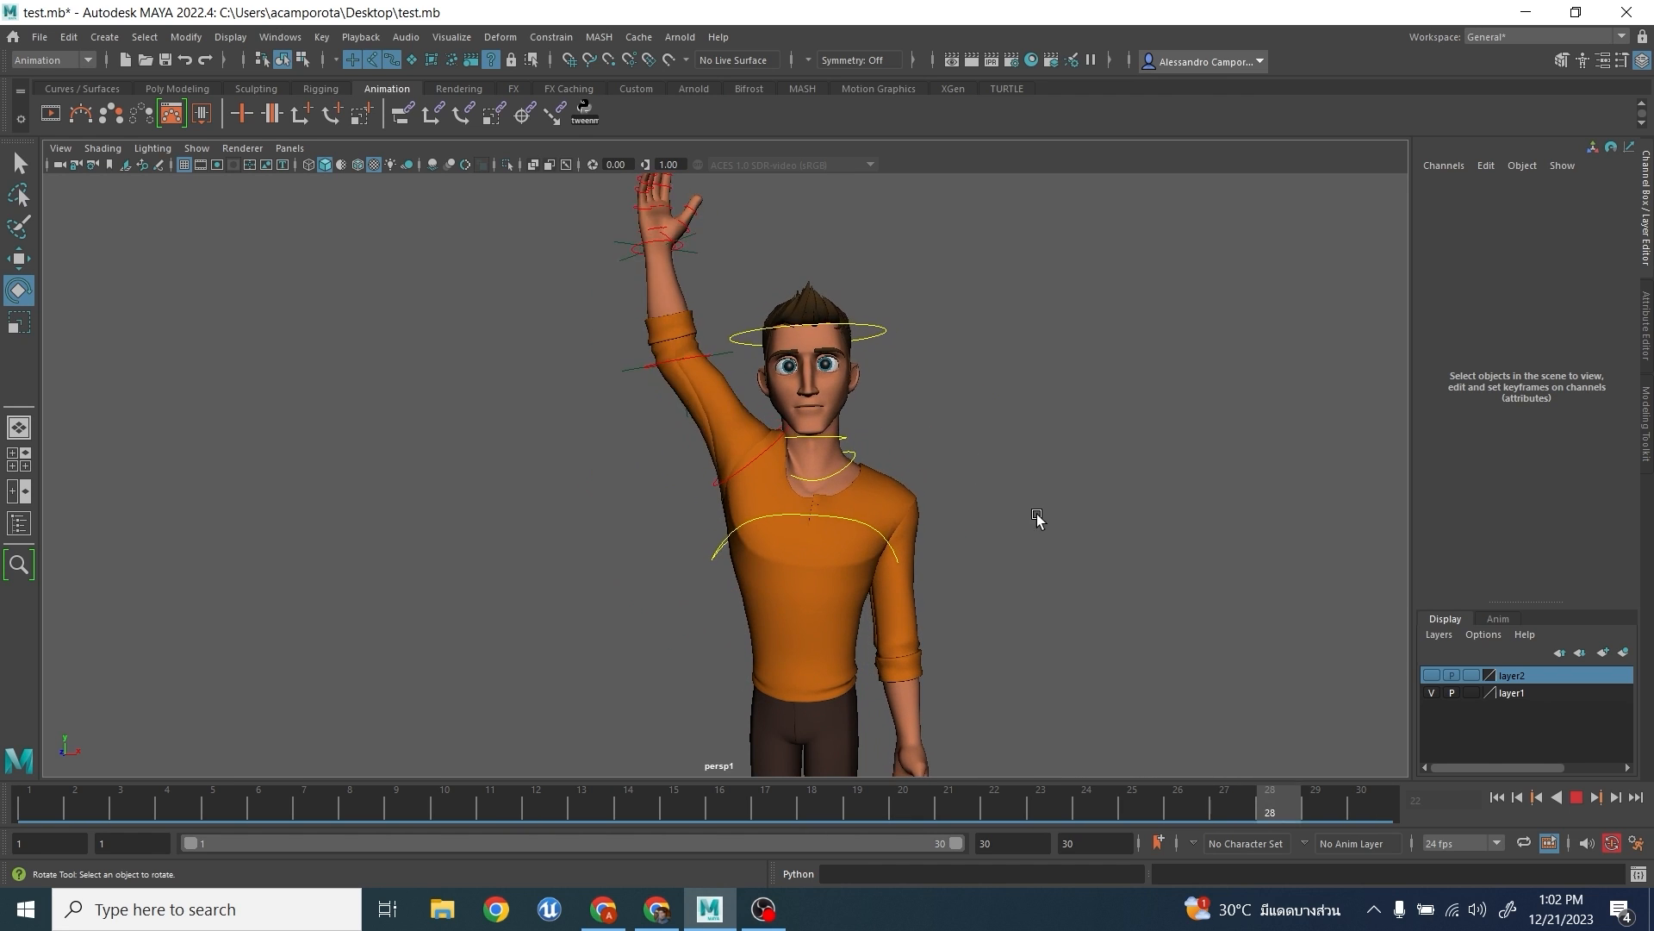
click(1576, 797)
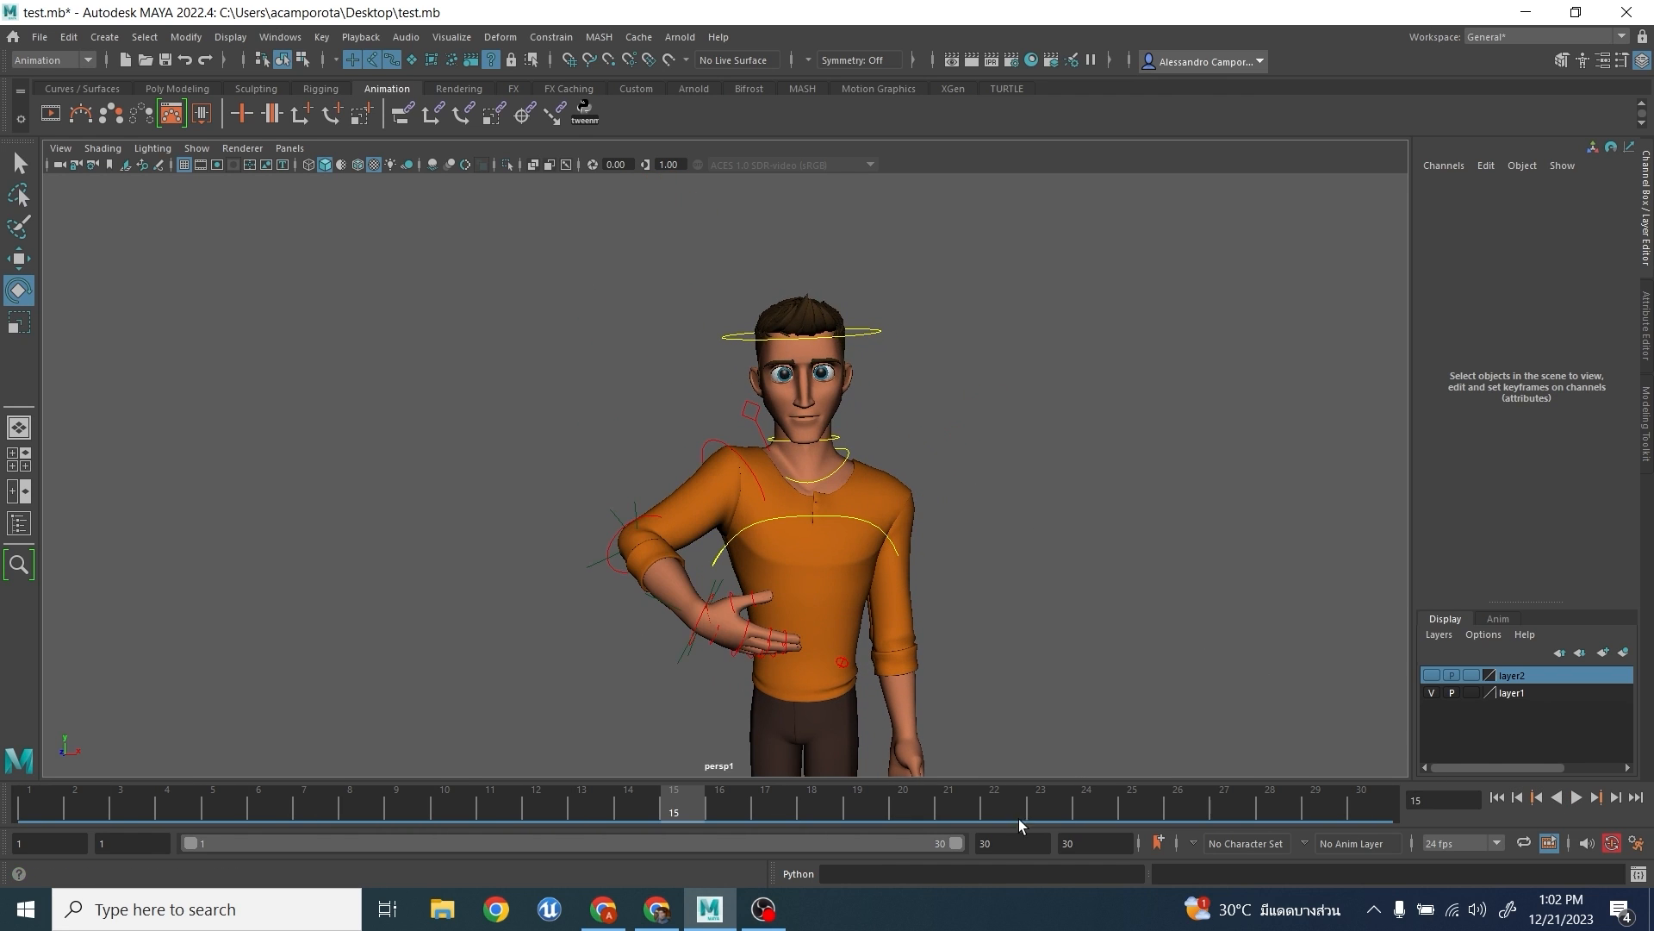
- Return to frame 1 and save the scene
drag(59, 820, 24, 642)
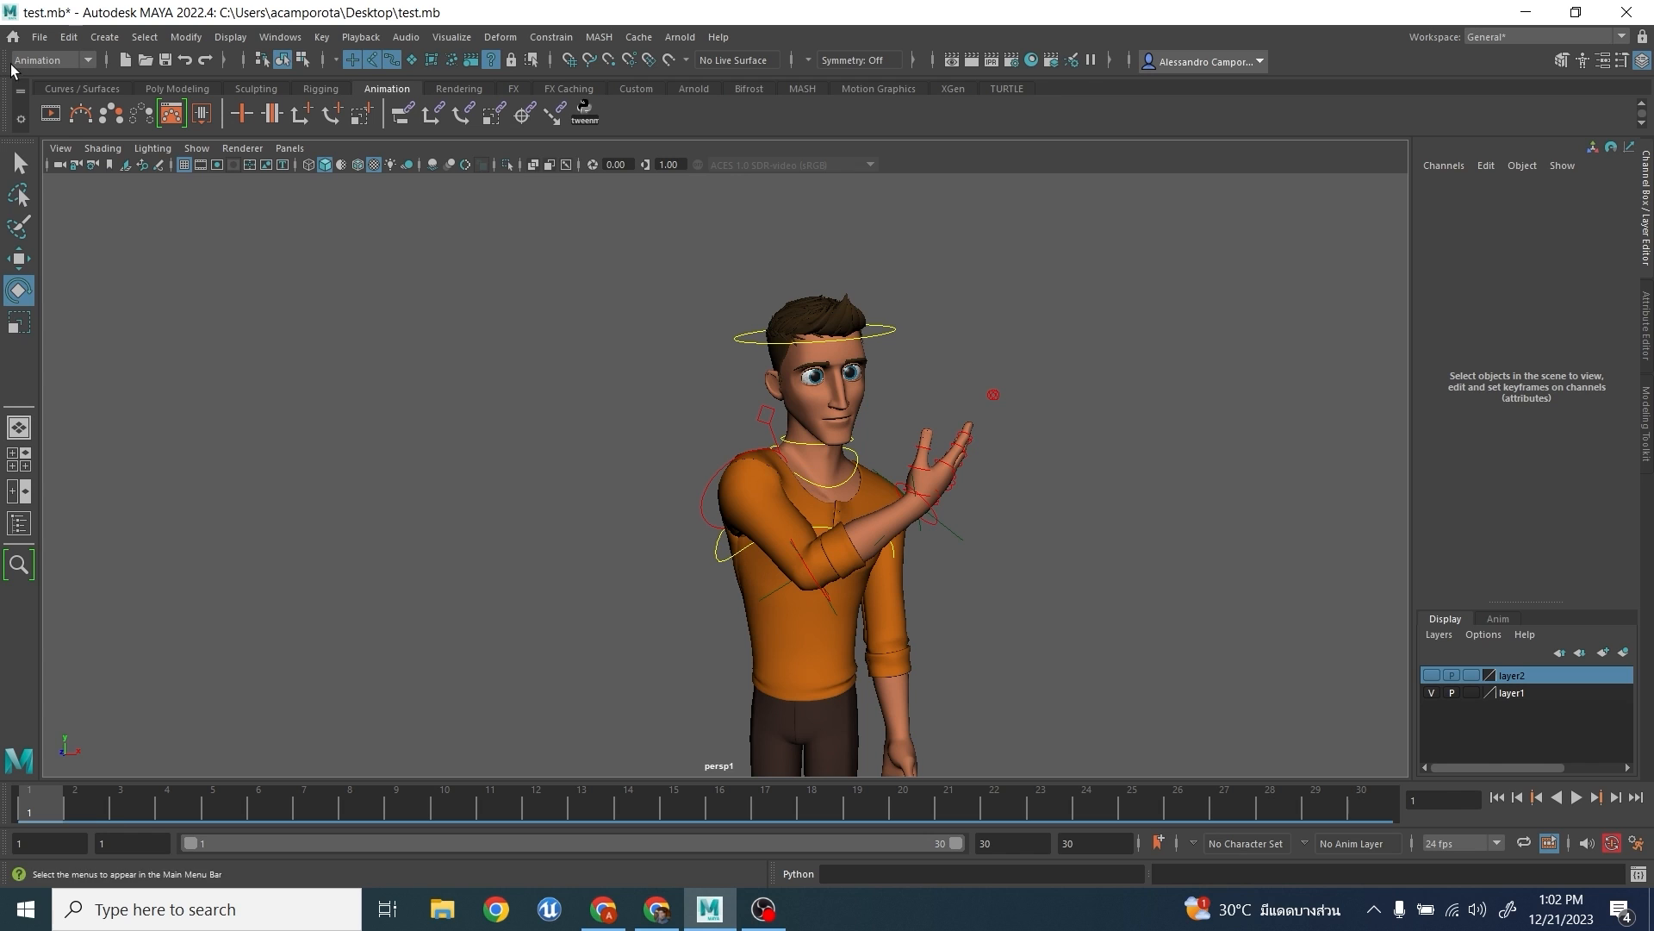
click(39, 37)
click(60, 93)
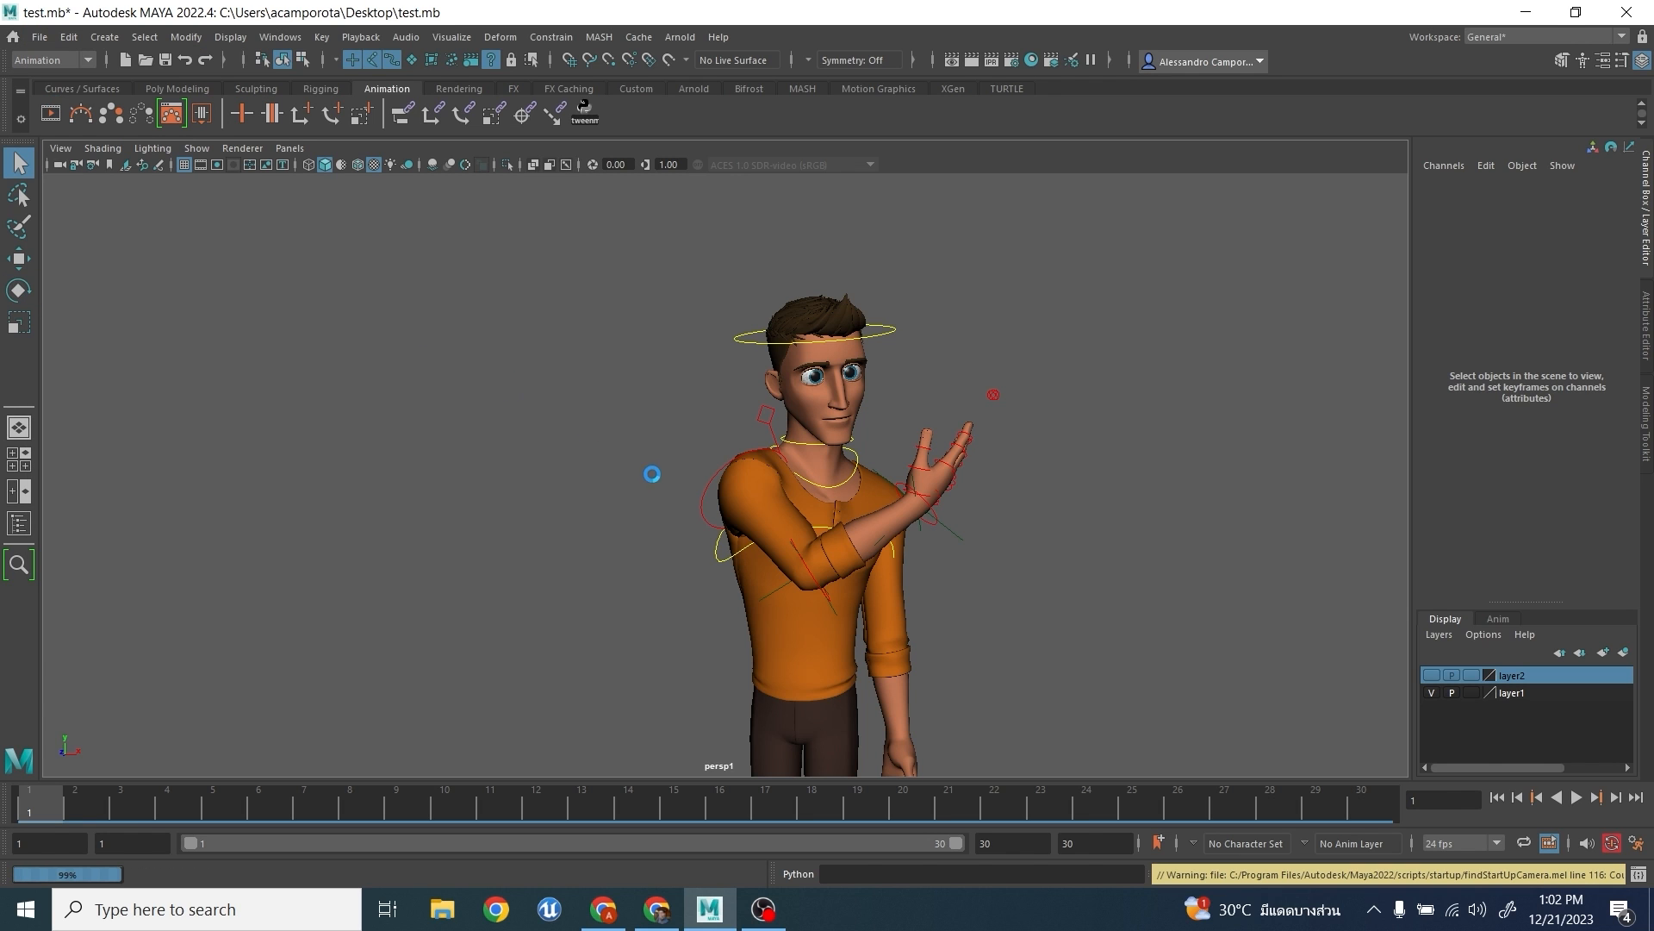
- Select the right upper arm FK control and display its whole Rotate X curve in the Graph Editor
drag(655, 477, 712, 518)
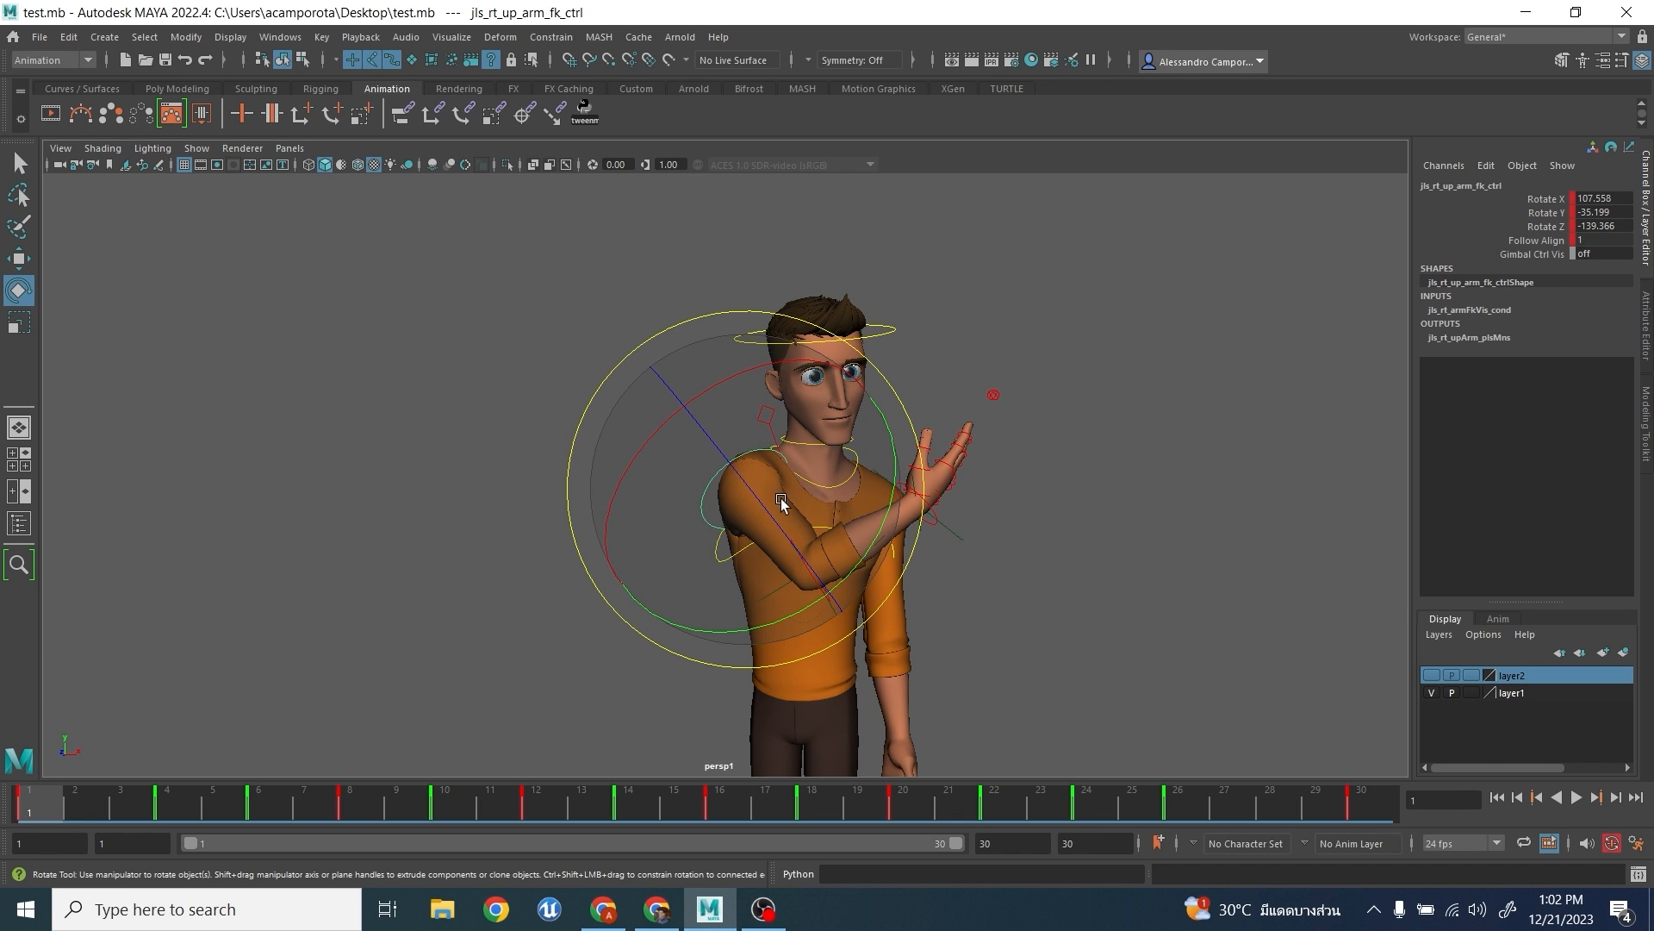
click(295, 37)
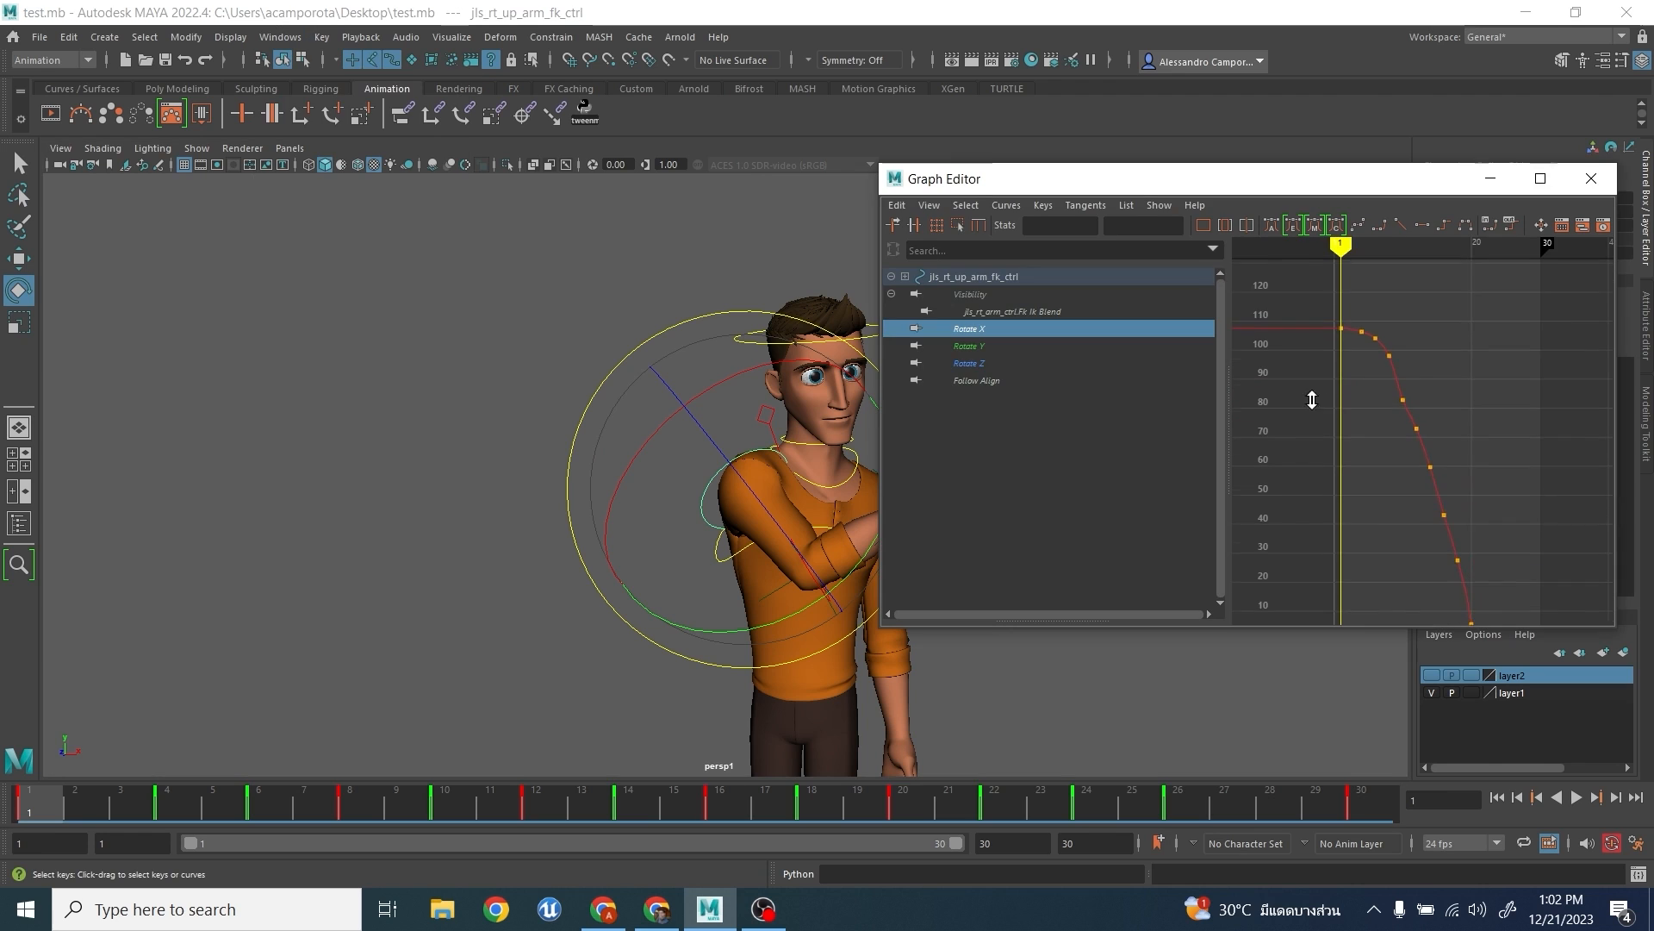
alt+shift+right_drag(1312, 400, 1475, 428)
key(f)
alt+middle_drag(1476, 445, 1470, 385)
scroll(1523, 463, down, 3)
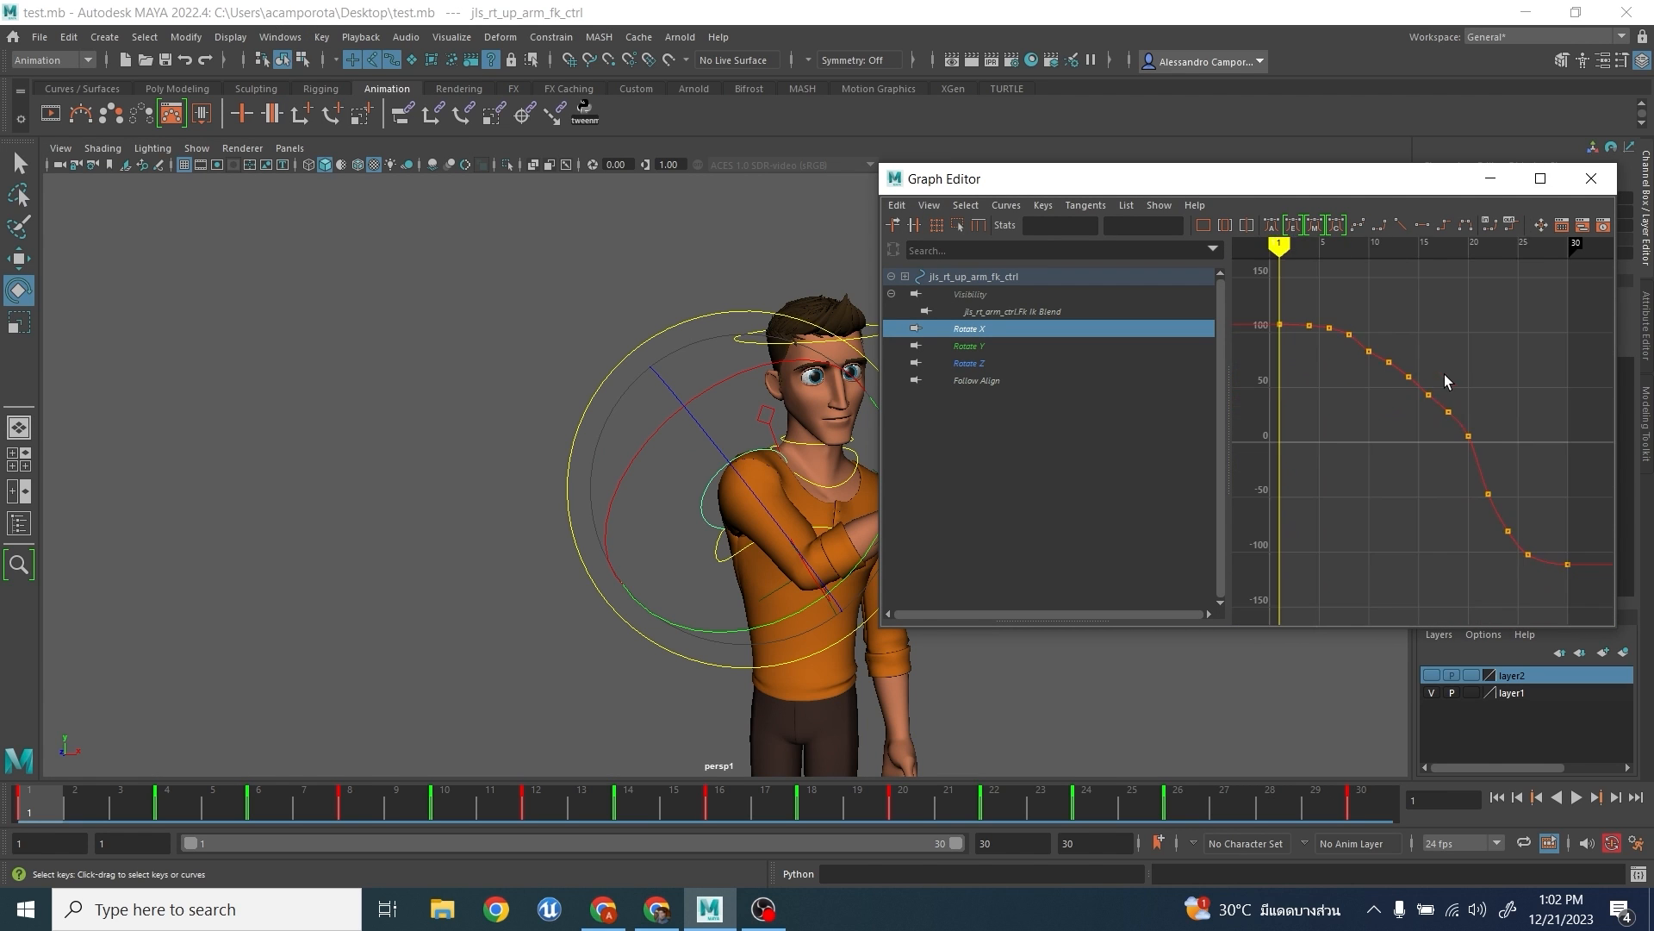
- Examine the upper arm's Rotate Y, Rotate Z and Rotate X curves for uneven keys
click(1026, 346)
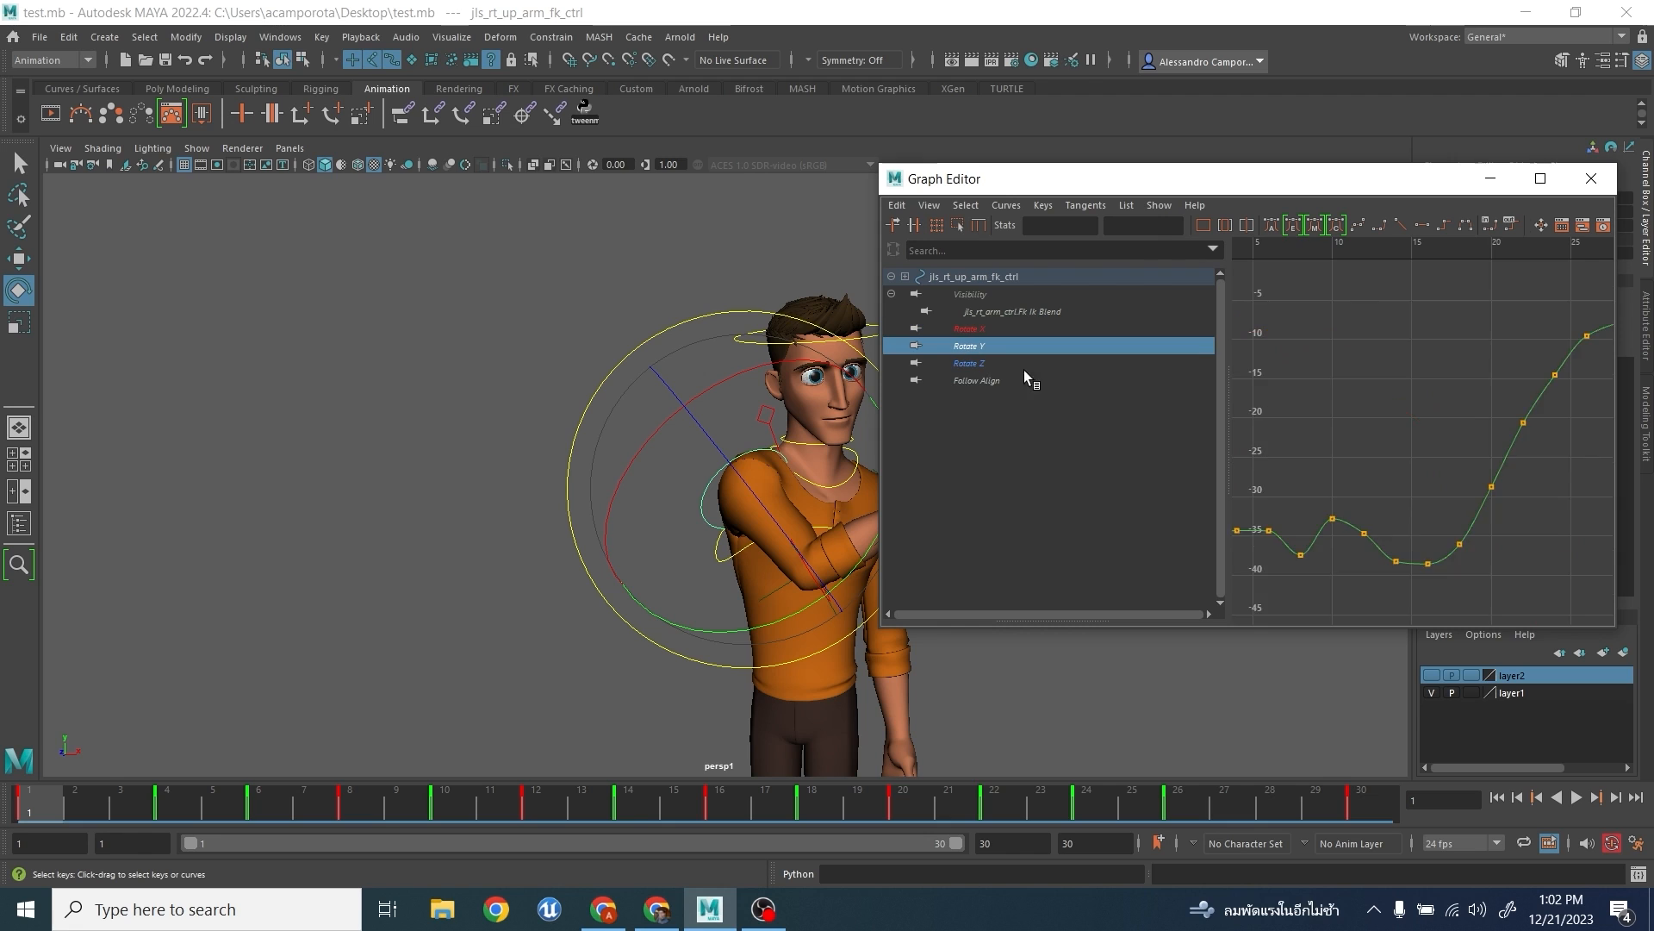
scroll(1362, 447, down, 5)
alt+shift+right_drag(1362, 448, 1355, 336)
key(f)
scroll(1403, 399, up, 3)
alt+middle_drag(1404, 465, 1477, 419)
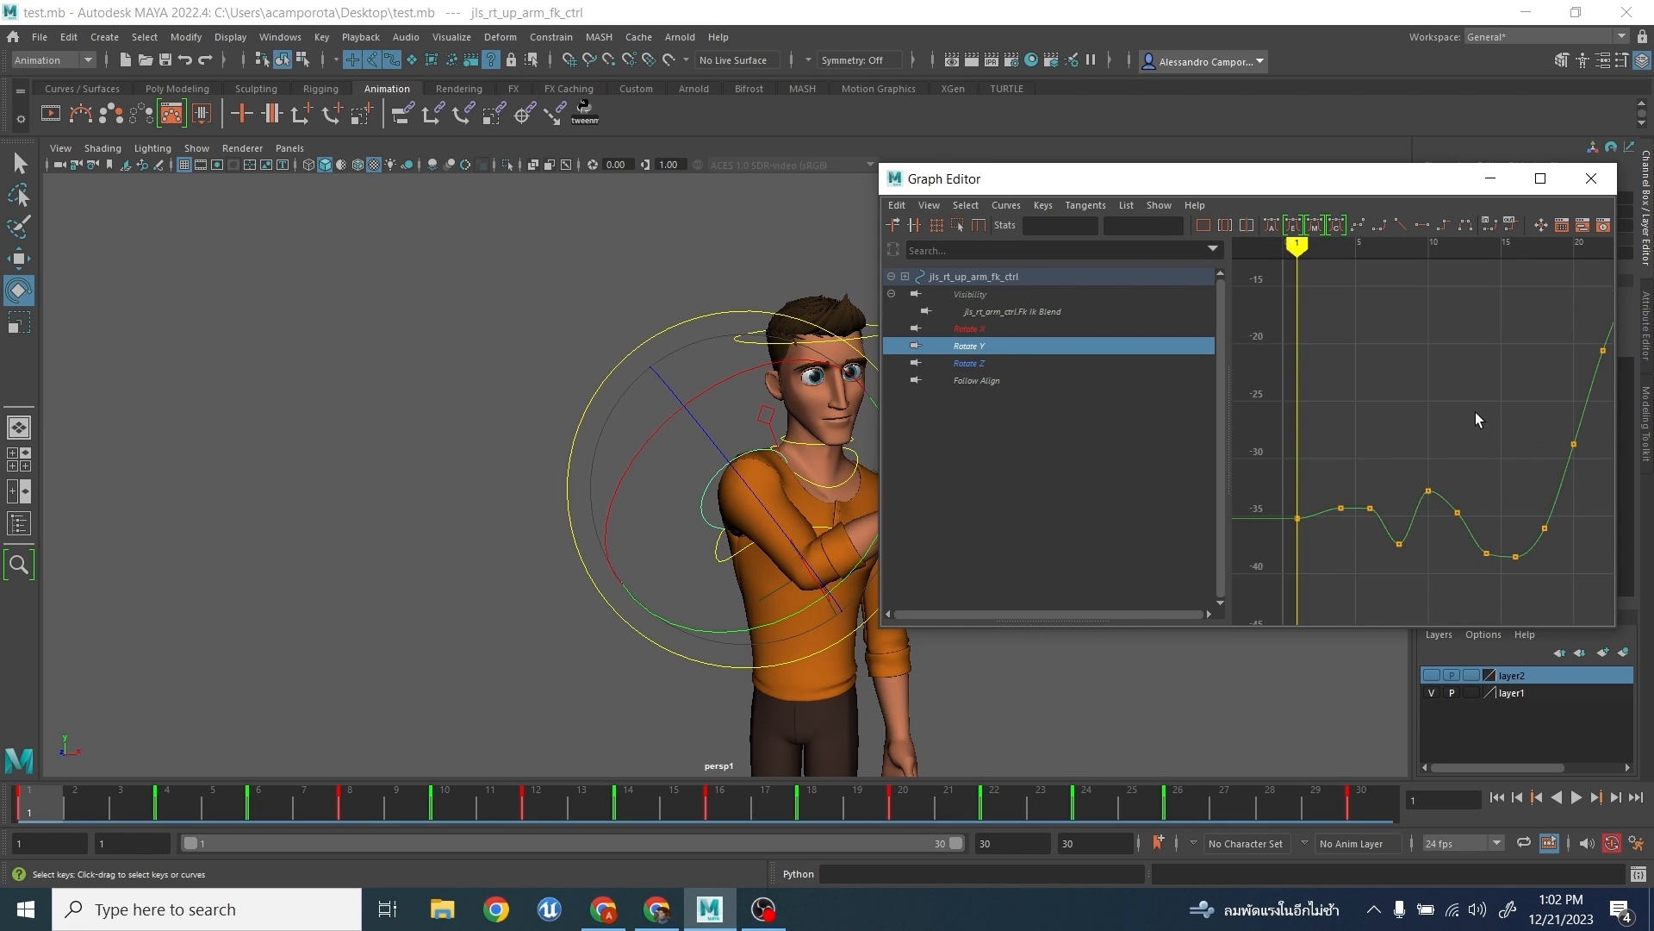
alt+middle_drag(1366, 491, 1331, 456)
click(996, 362)
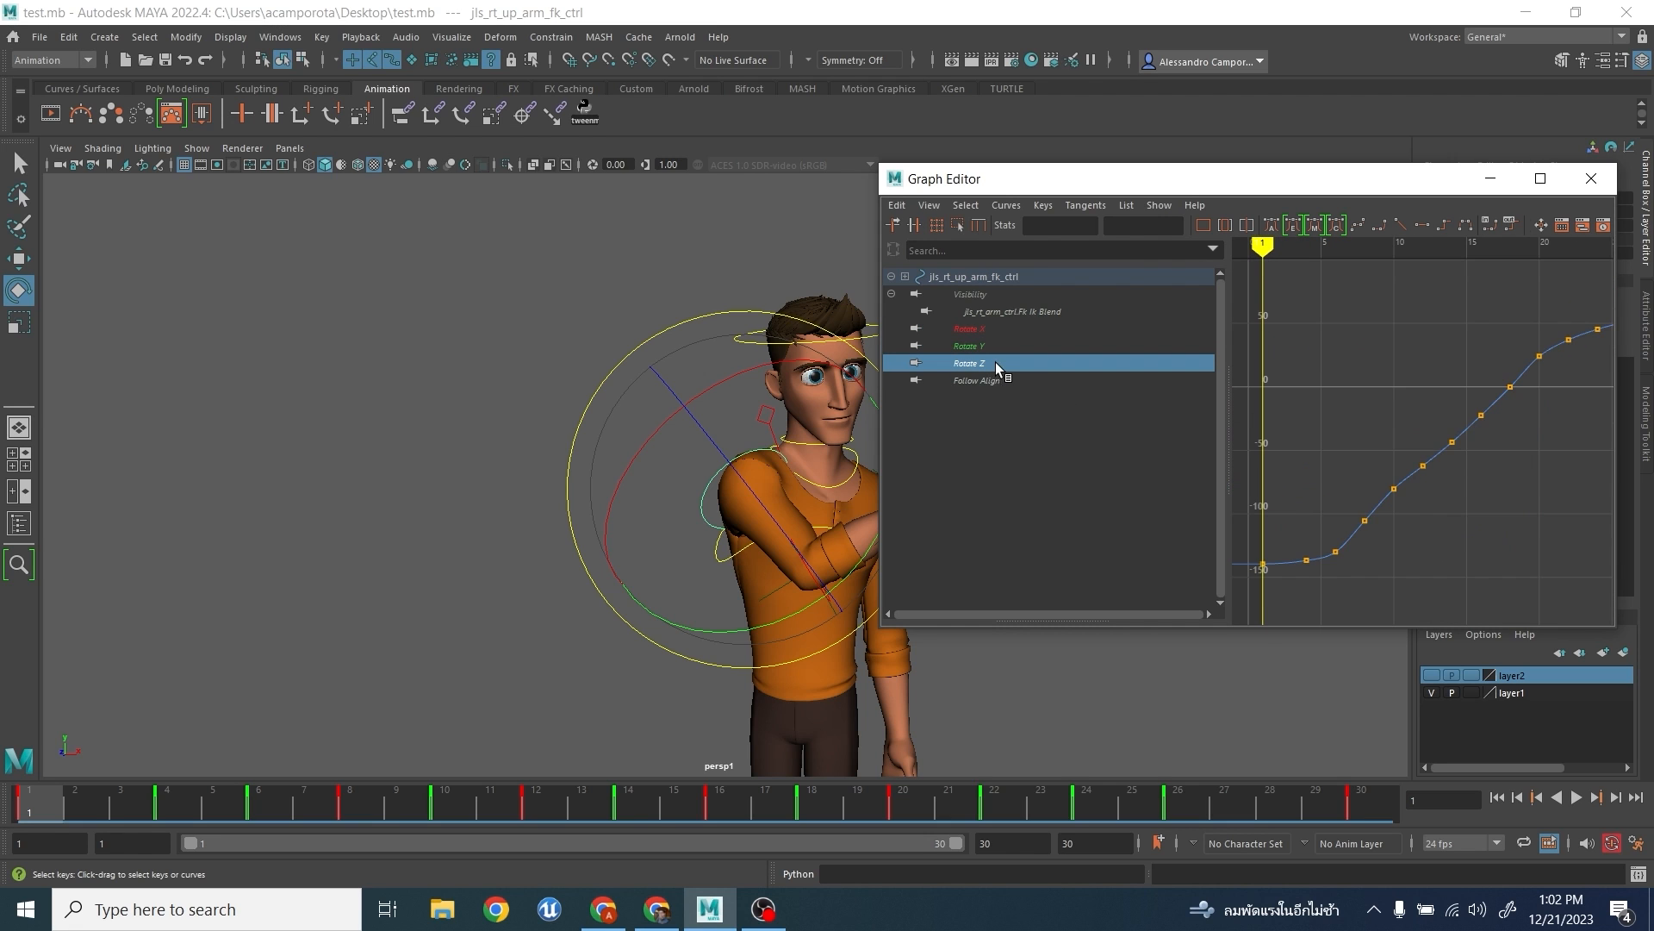
alt+middle_drag(1444, 459, 1450, 525)
click(970, 329)
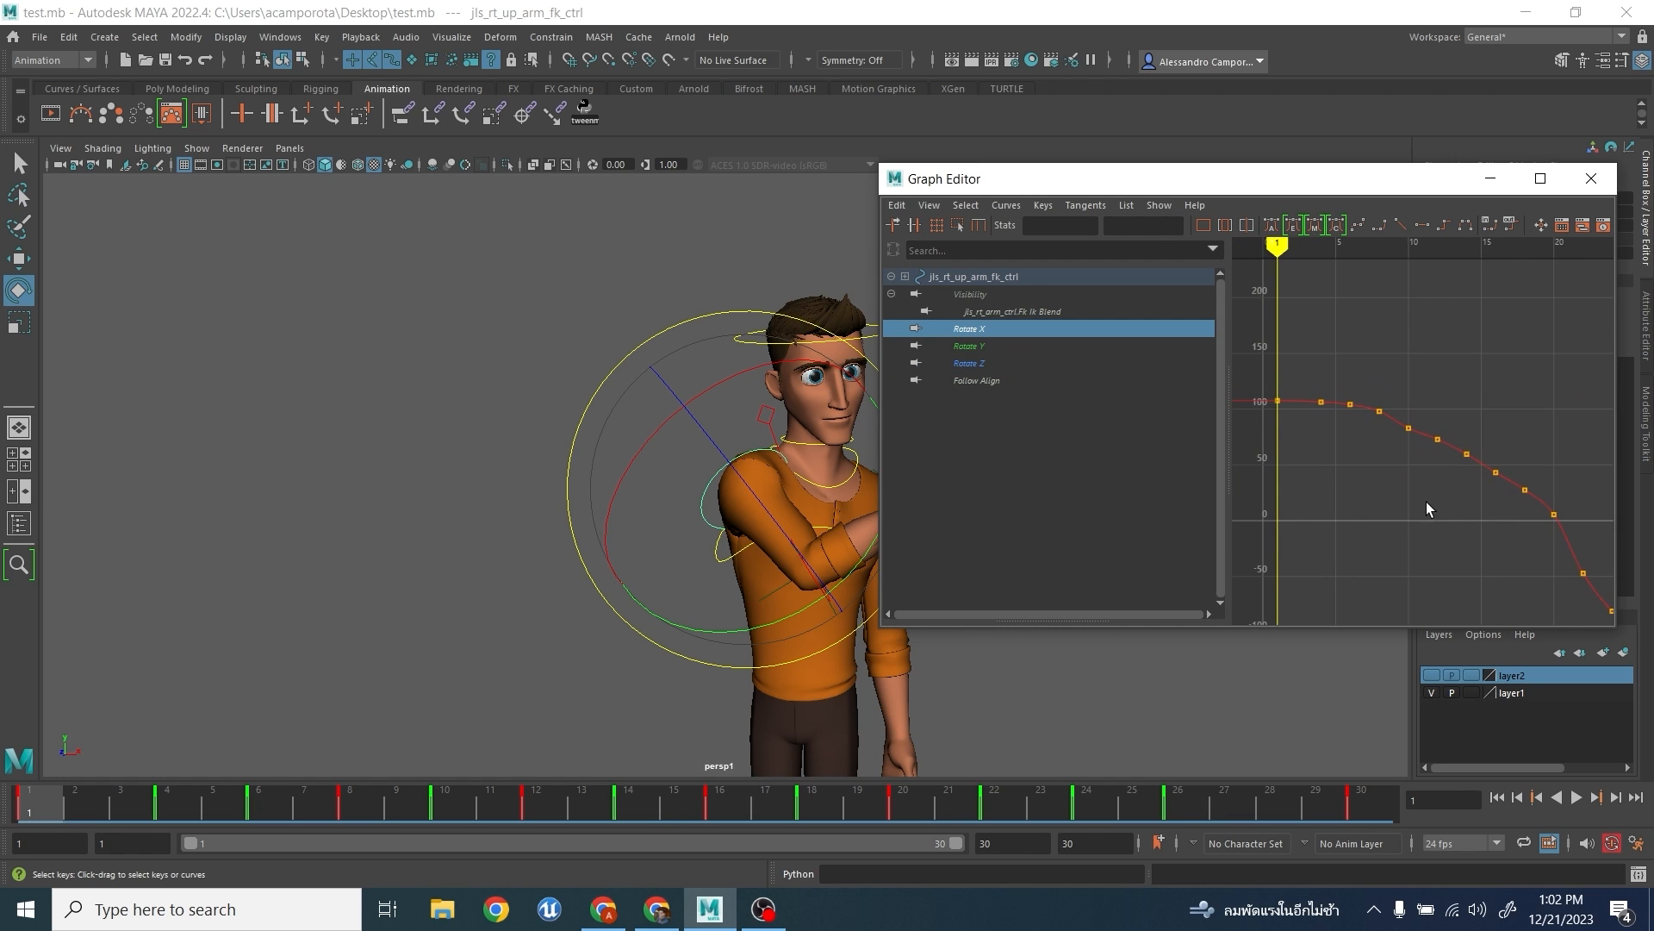
alt+shift+right_drag(1422, 480, 1440, 409)
alt+middle_drag(1406, 422, 1475, 478)
alt+right_drag(1478, 478, 1473, 398)
- Delete the upper arm's Rotate X keys at frames 10, 12, 16 and 18
drag(1310, 178, 1145, 190)
scroll(1193, 389, down, 5)
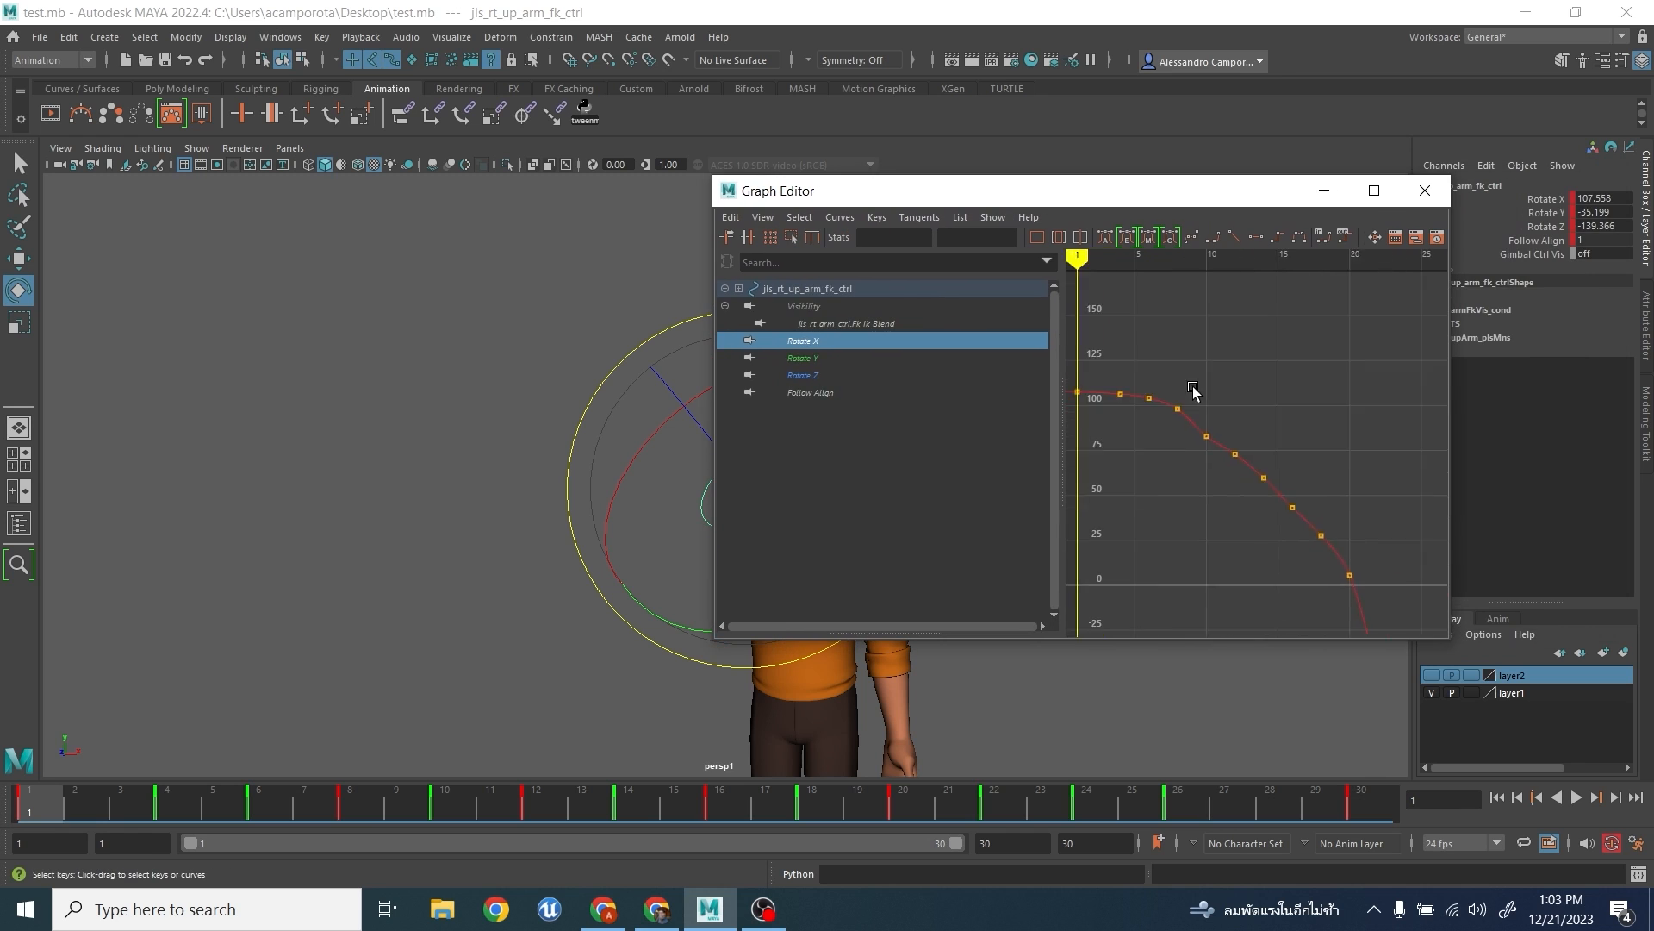
scroll(1172, 390, up, 3)
drag(1171, 397, 1264, 493)
key(Delete)
alt+right_drag(1392, 604, 1277, 483)
alt+middle_drag(1277, 483, 1215, 354)
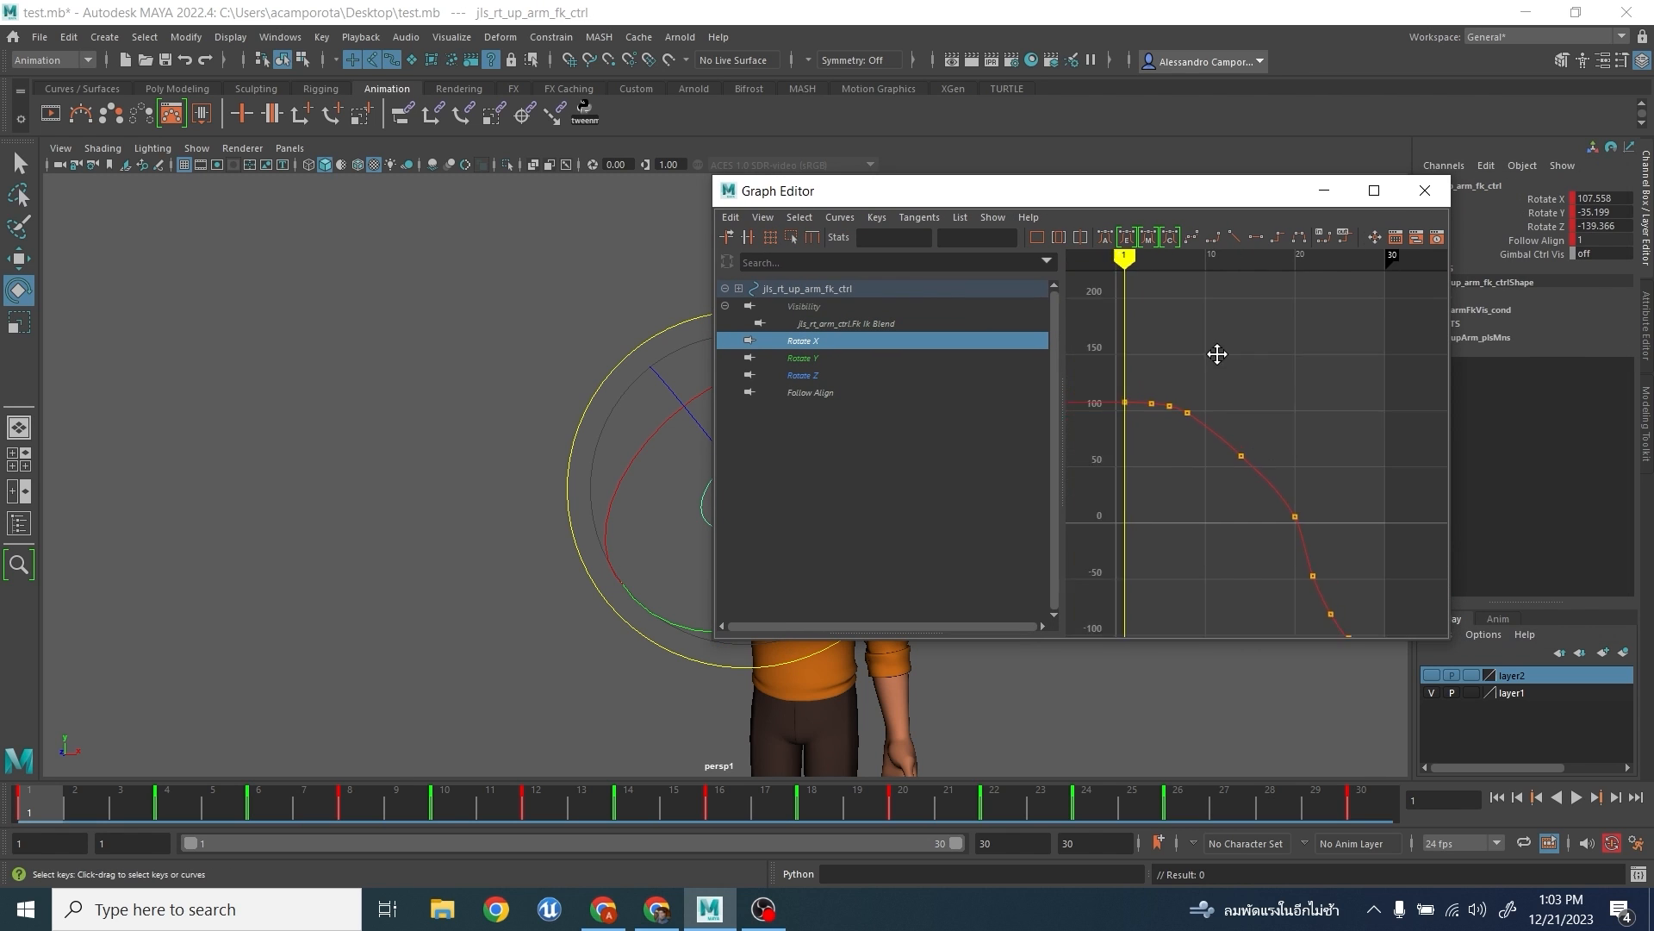
- Maximize the Graph Editor, lower the Rotate X key at frame 20 to about -11, and delete the keys at frames 22 and 24
alt+shift+right_drag(1215, 355, 1270, 391)
click(1376, 187)
drag(1209, 478, 1123, 655)
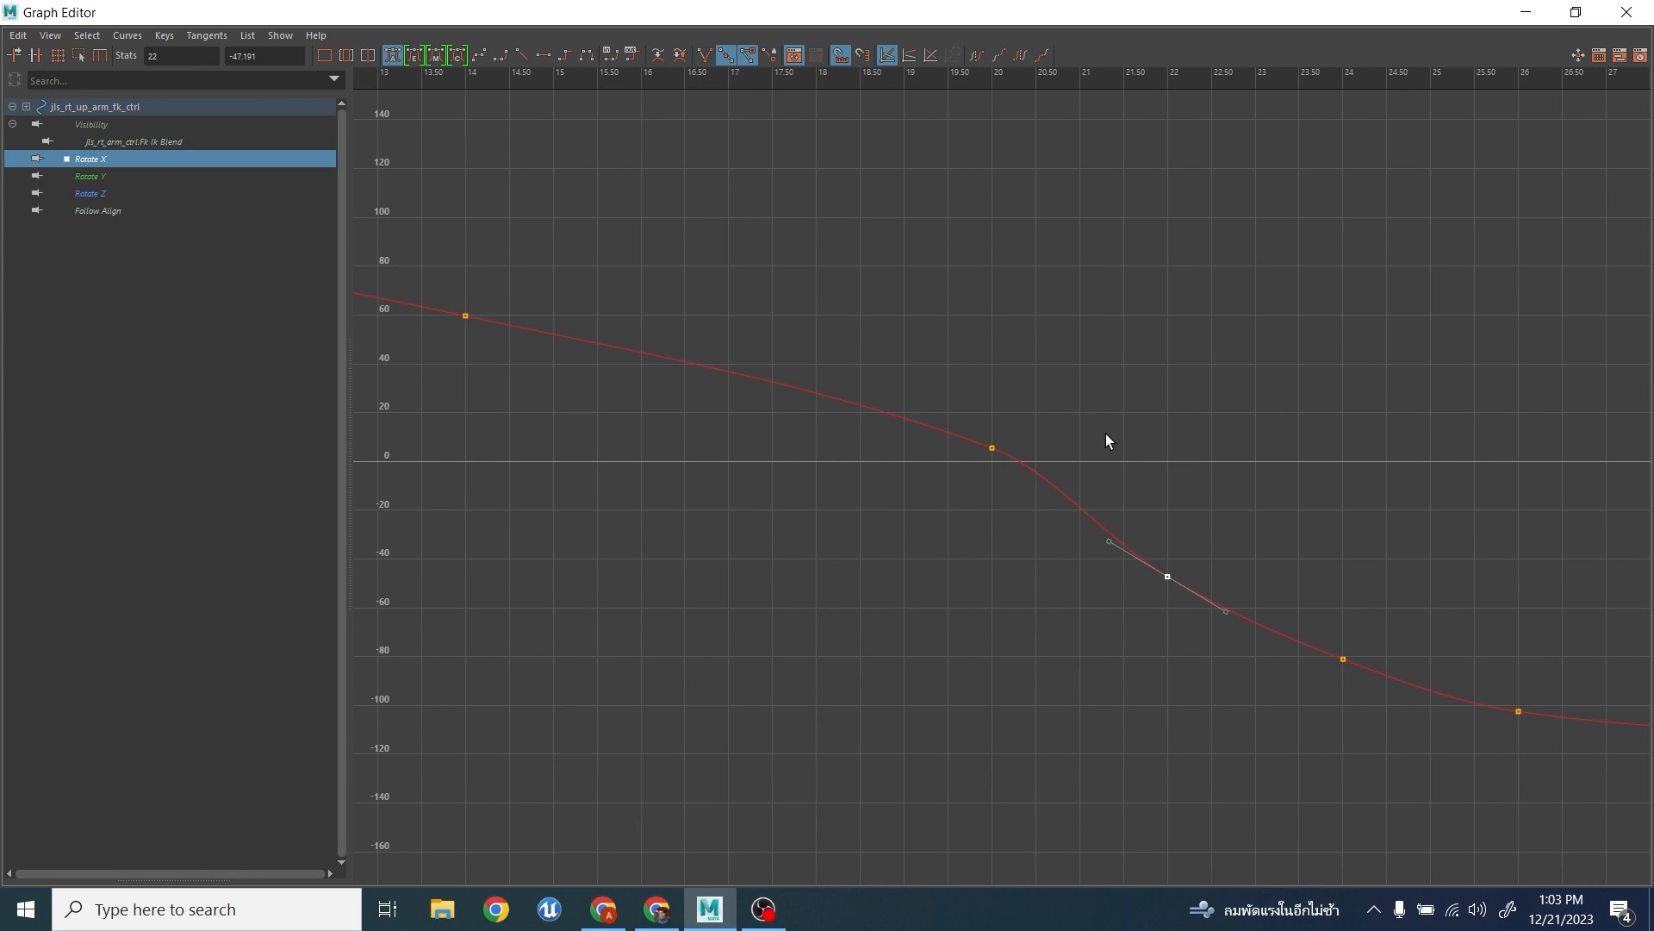
drag(1052, 514, 1061, 529)
key(ctrl+z)
drag(1056, 393, 901, 588)
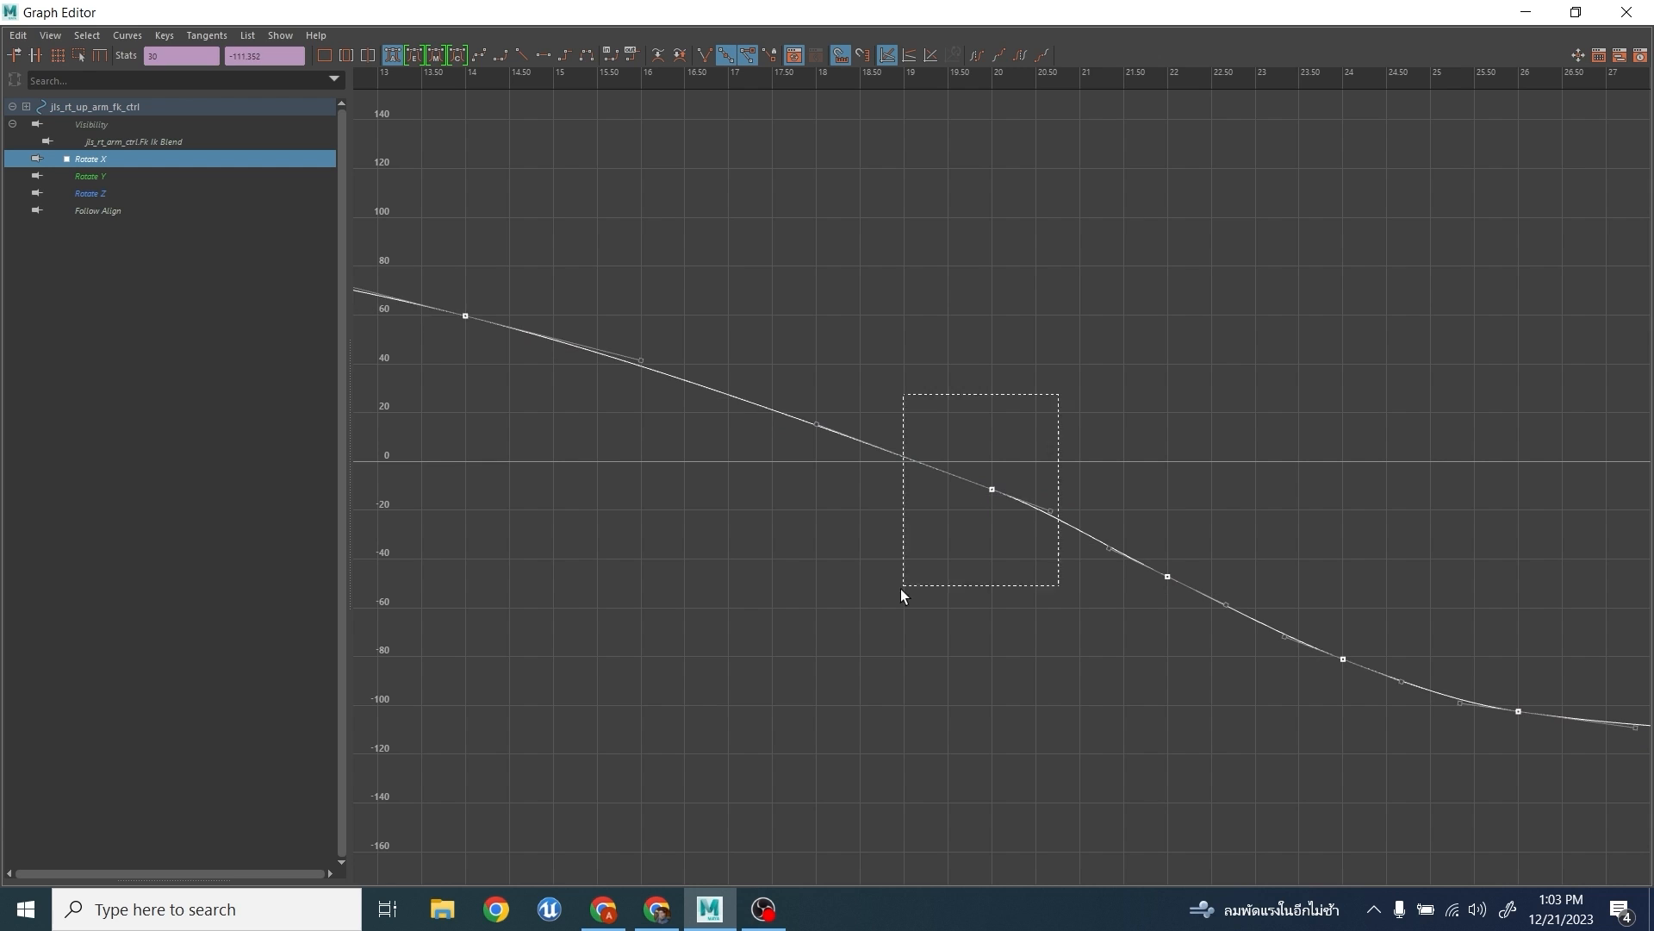
drag(1051, 511, 1039, 571)
drag(1414, 711, 1418, 707)
key(Delete)
- Raise the upper arm's Rotate X key at frame 14 to about 65
scroll(1408, 682, down, 4)
scroll(1224, 535, up, 3)
alt+shift+right_drag(1112, 517, 1097, 414)
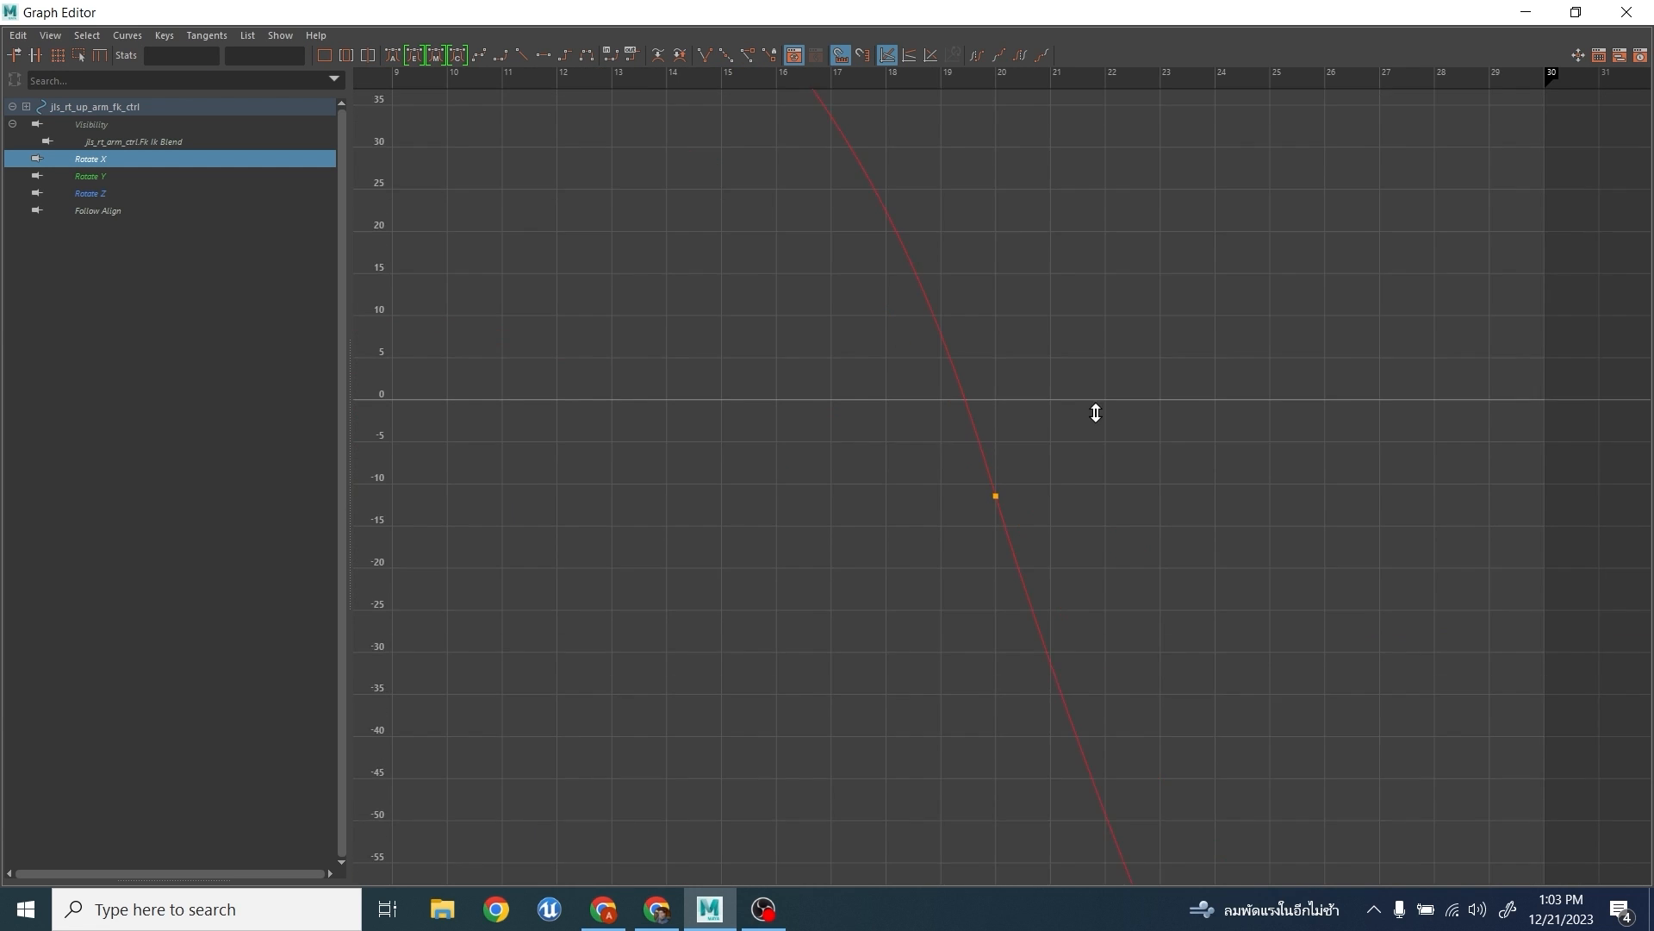
scroll(1034, 362, down, 3)
alt+middle_drag(975, 294, 1090, 478)
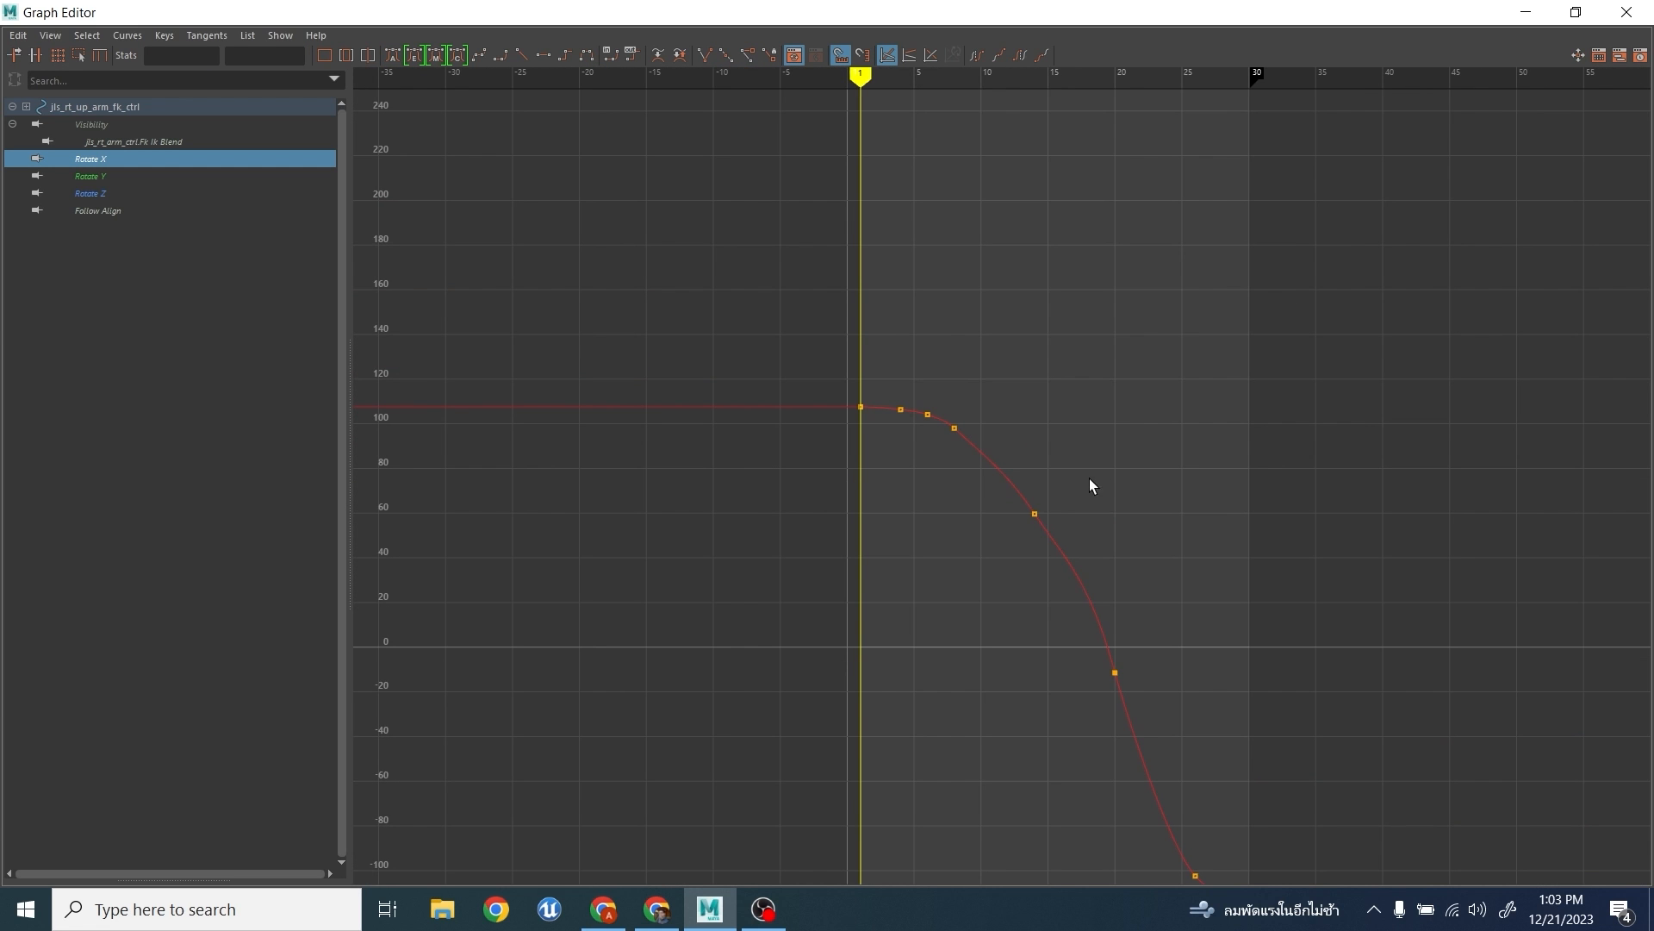
- Delete the Rotate X keys at frames 4 and 6, and raise the frame 8 key to about 102.6
shift+click(902, 412)
key(Delete)
click(954, 429)
middle_drag(985, 459, 984, 453)
alt+middle_drag(846, 712, 782, 509)
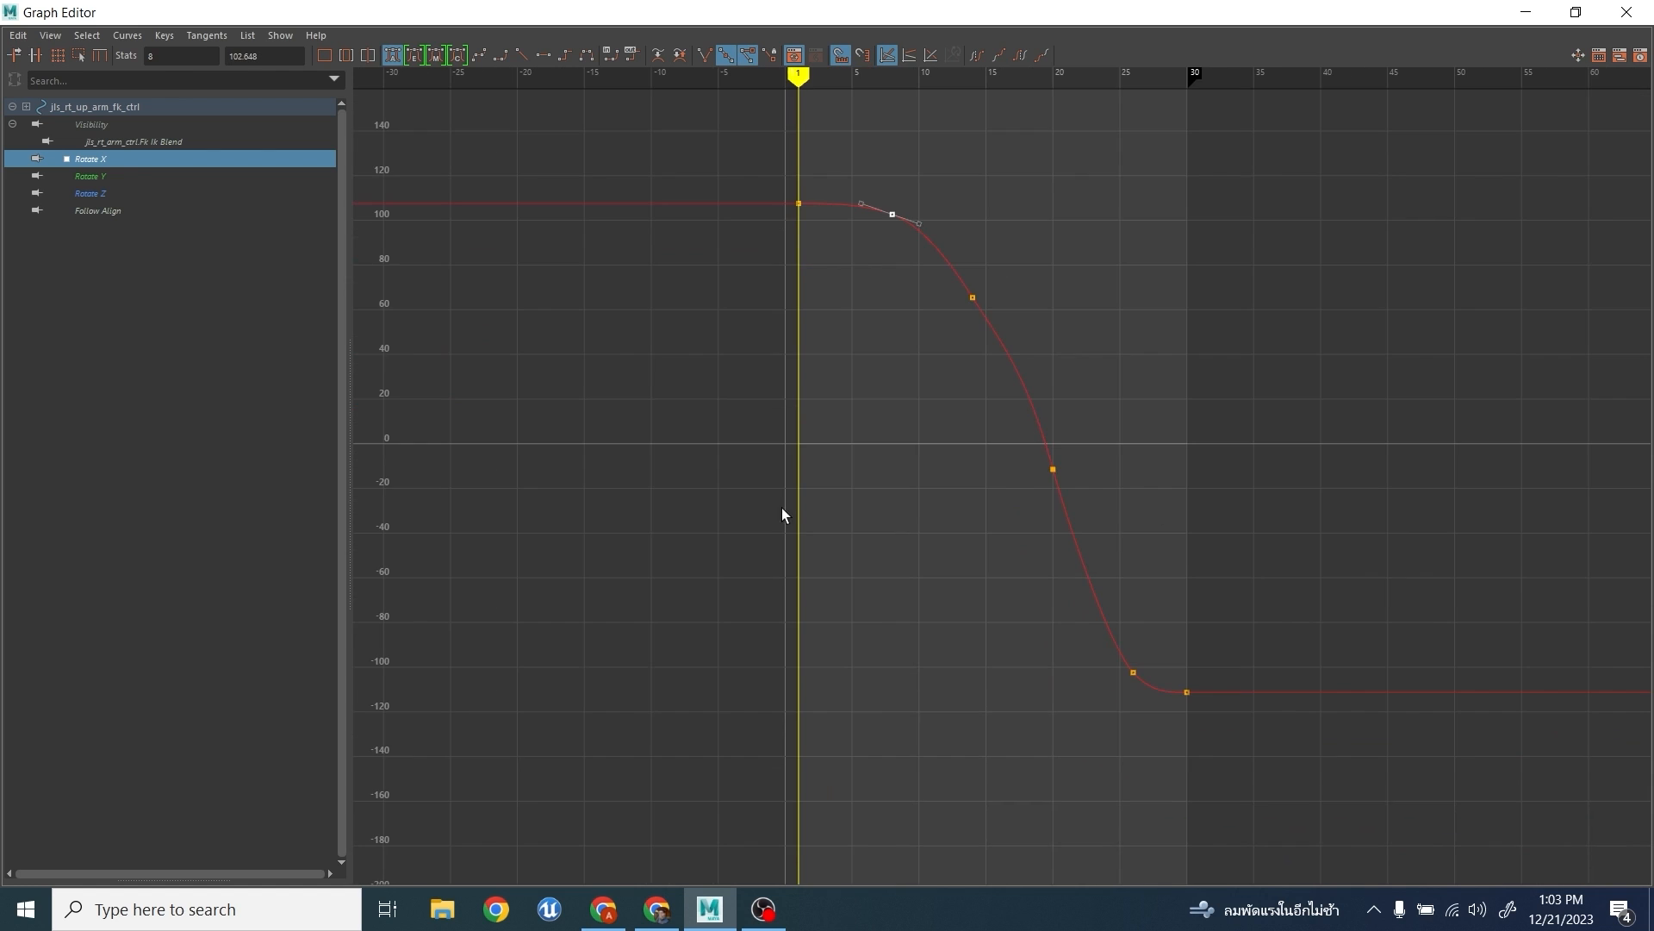
- Delete the Rotate Y keys at frames 4, 6 and 12, move the frame 8 key to frame 7, and lower the frame 10 key to about -35
click(119, 174)
alt+shift+right_drag(912, 427, 1059, 440)
alt+middle_drag(1000, 551, 1090, 434)
drag(773, 529, 997, 580)
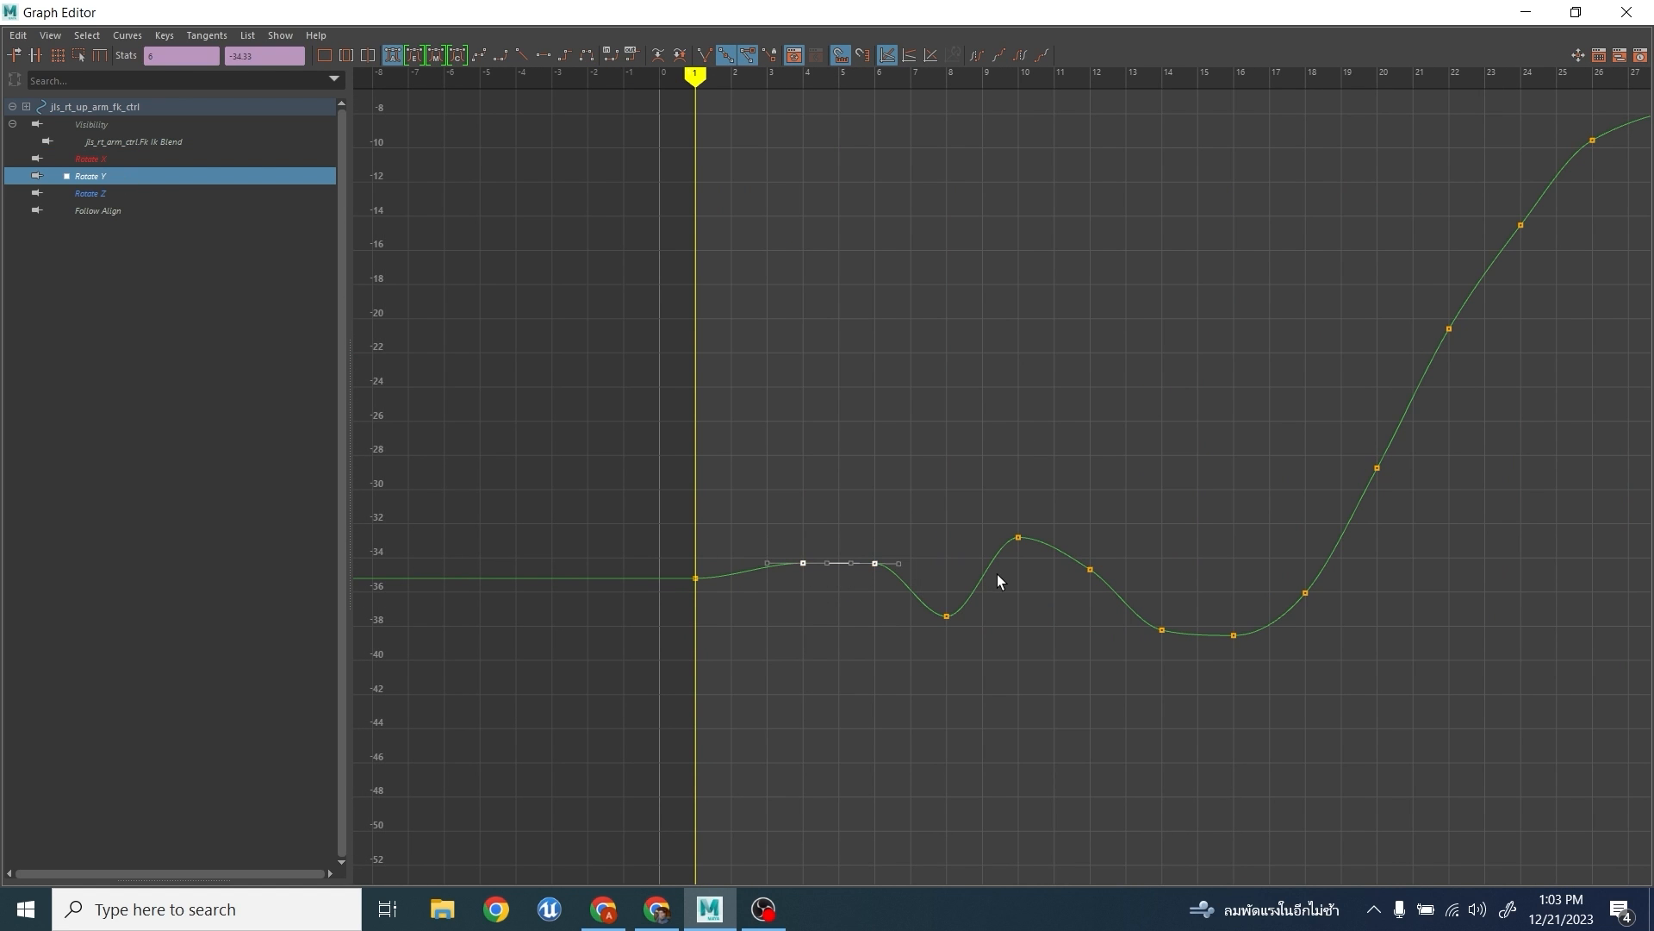
key(Delete)
click(947, 616)
middle_drag(929, 635, 928, 624)
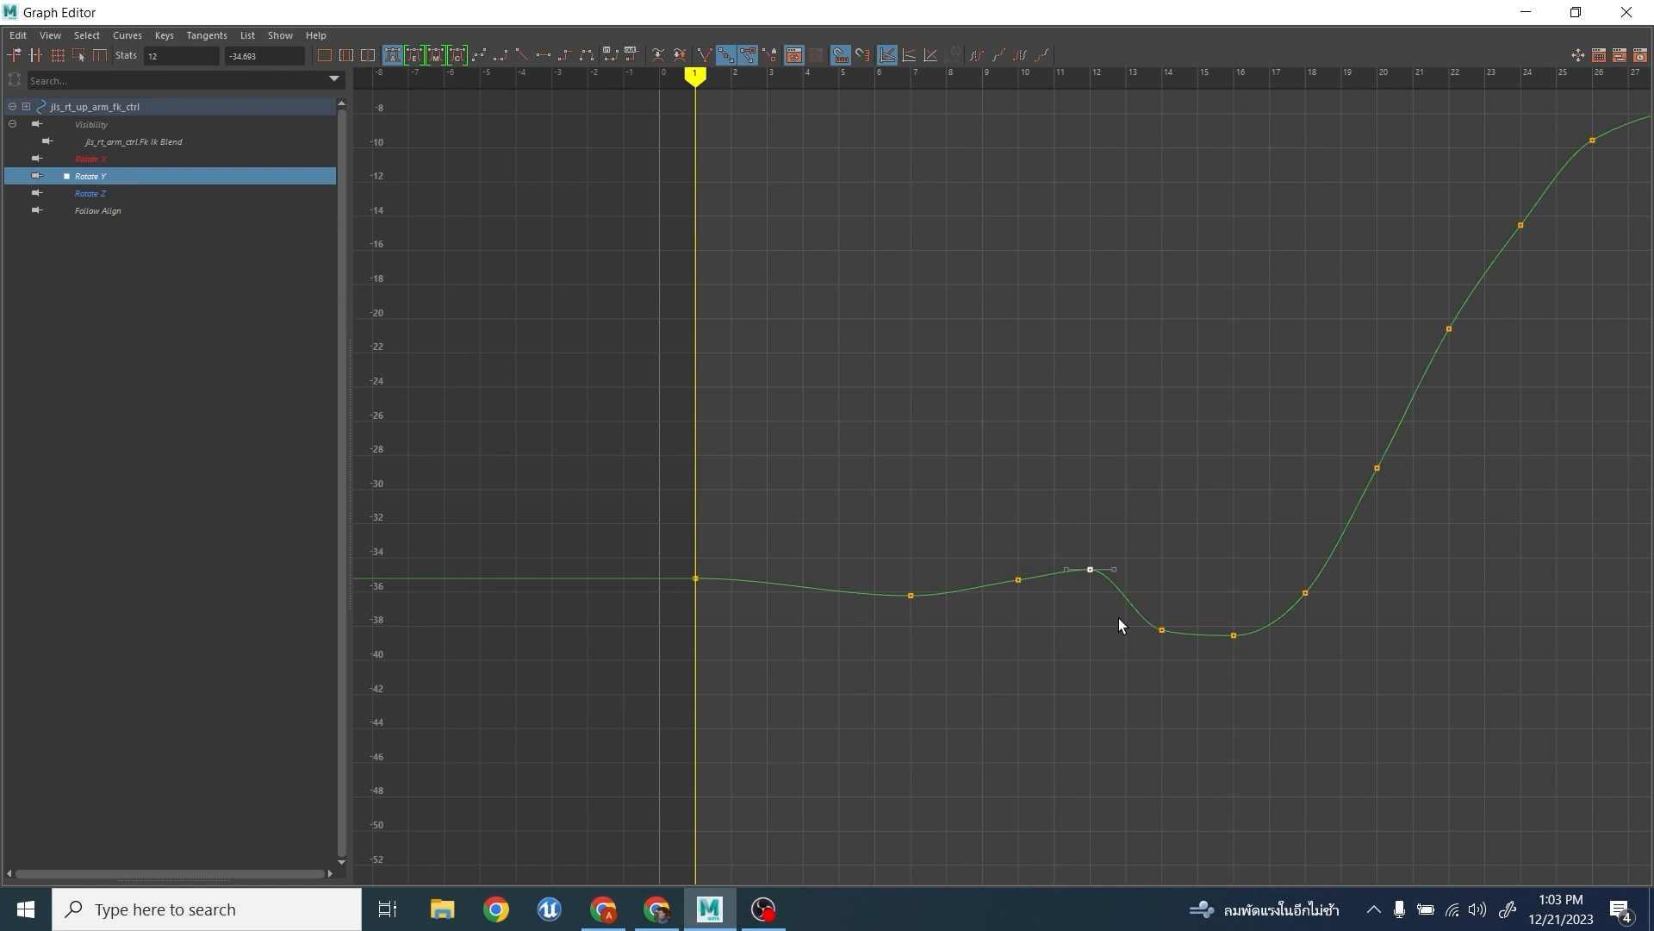
key(Delete)
- Lower the Rotate Y key at frame 10 slightly to about -36, and move the frame 7 key to frame 6 at about -36
drag(987, 543, 1053, 617)
middle_drag(1053, 619, 1051, 628)
drag(846, 565, 891, 610)
middle_drag(891, 610, 891, 609)
drag(878, 569, 933, 621)
middle_drag(932, 621, 902, 620)
- Delete the upper arm's Rotate Y keys at frames 18, 22 and 24
scroll(1317, 552, down, 4)
alt+middle_drag(1266, 438, 1203, 532)
scroll(1189, 521, up, 2)
drag(1074, 436, 1234, 569)
key(Delete)
drag(1071, 686, 1096, 706)
key(Delete)
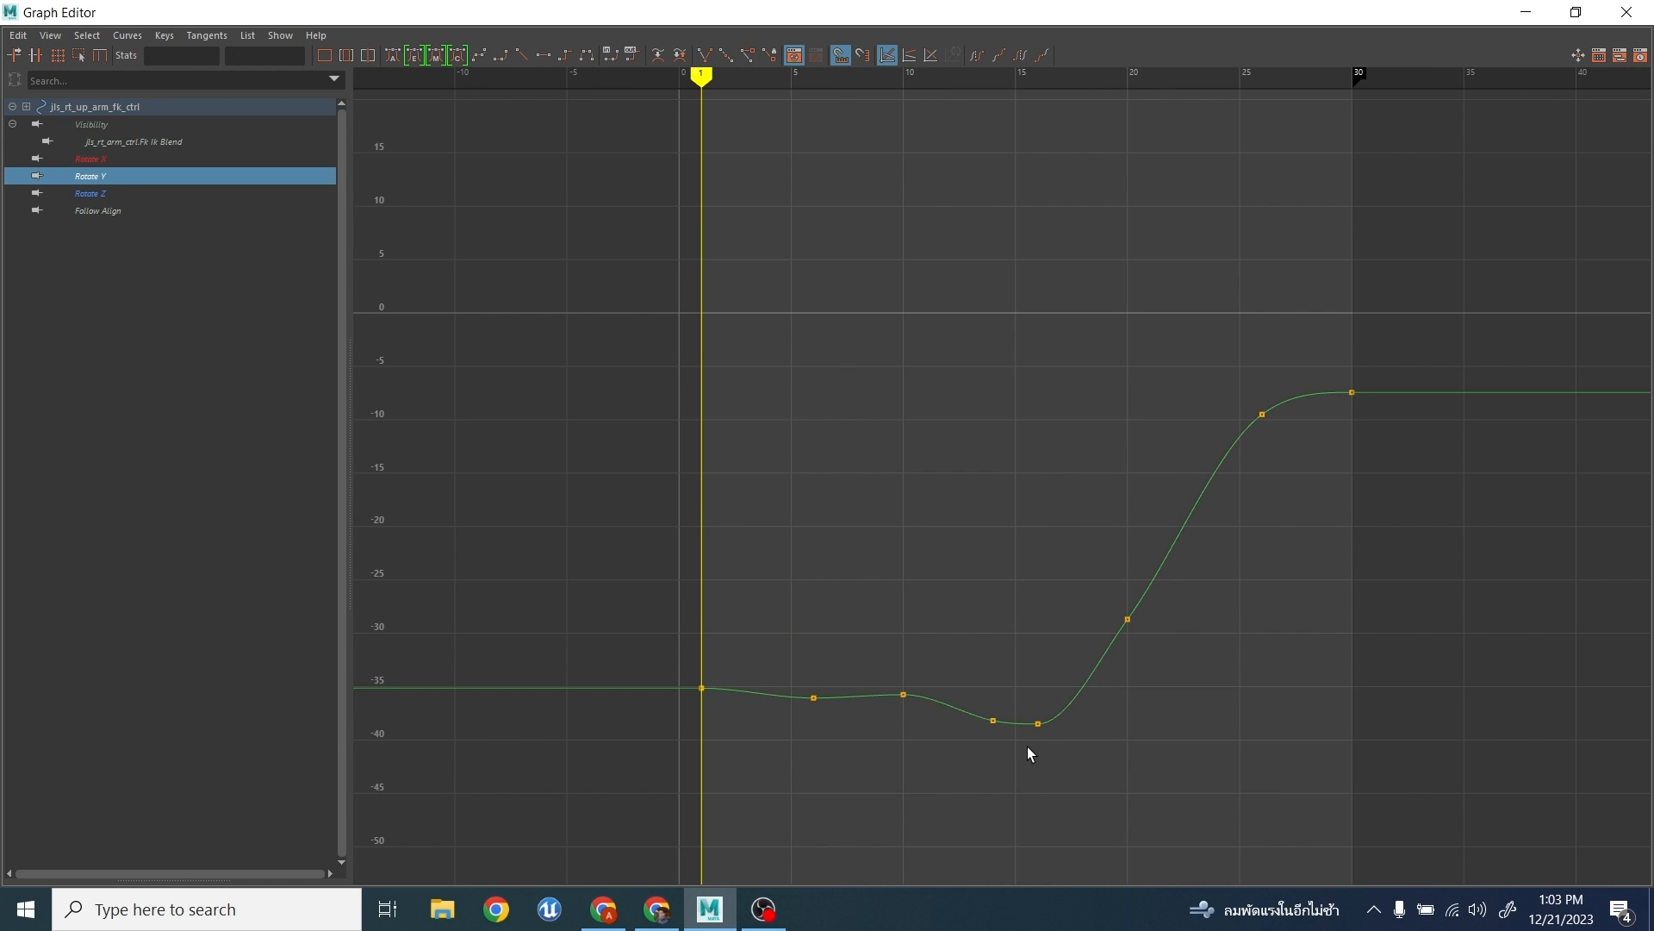
- Set the Rotate Z keys at frames 10 and 16 to about -105 and 20, and delete the keys at frames 4, 8, 14, 18 and 20
click(129, 195)
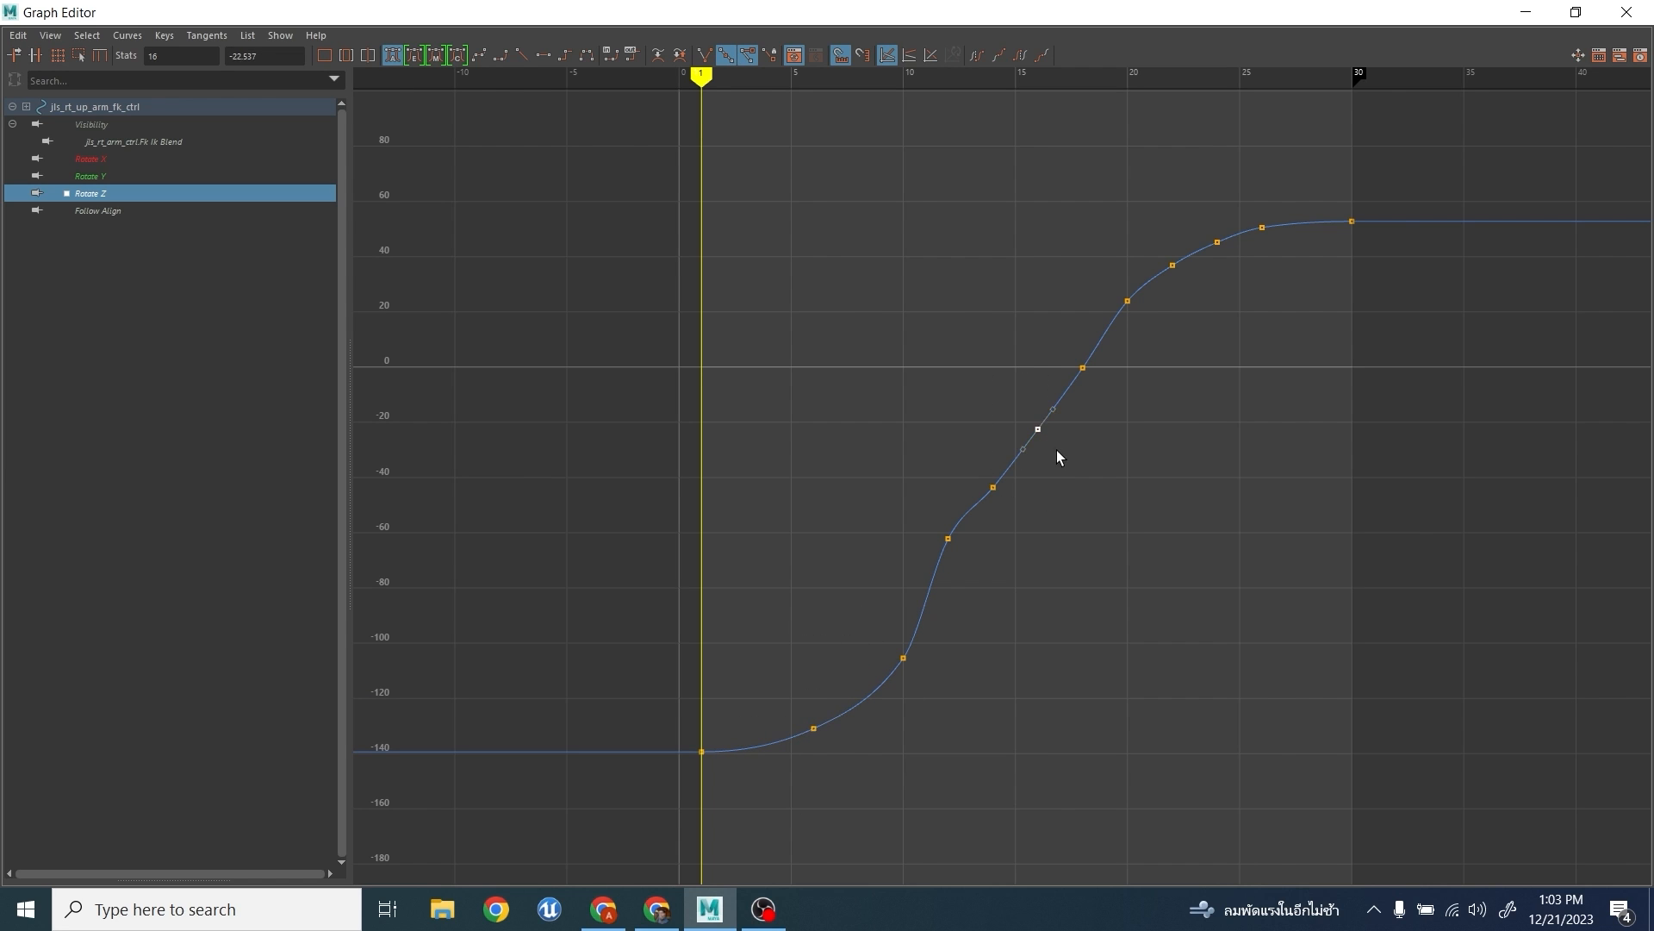
middle_drag(1059, 457, 1044, 334)
drag(1005, 508, 982, 473)
key(Delete)
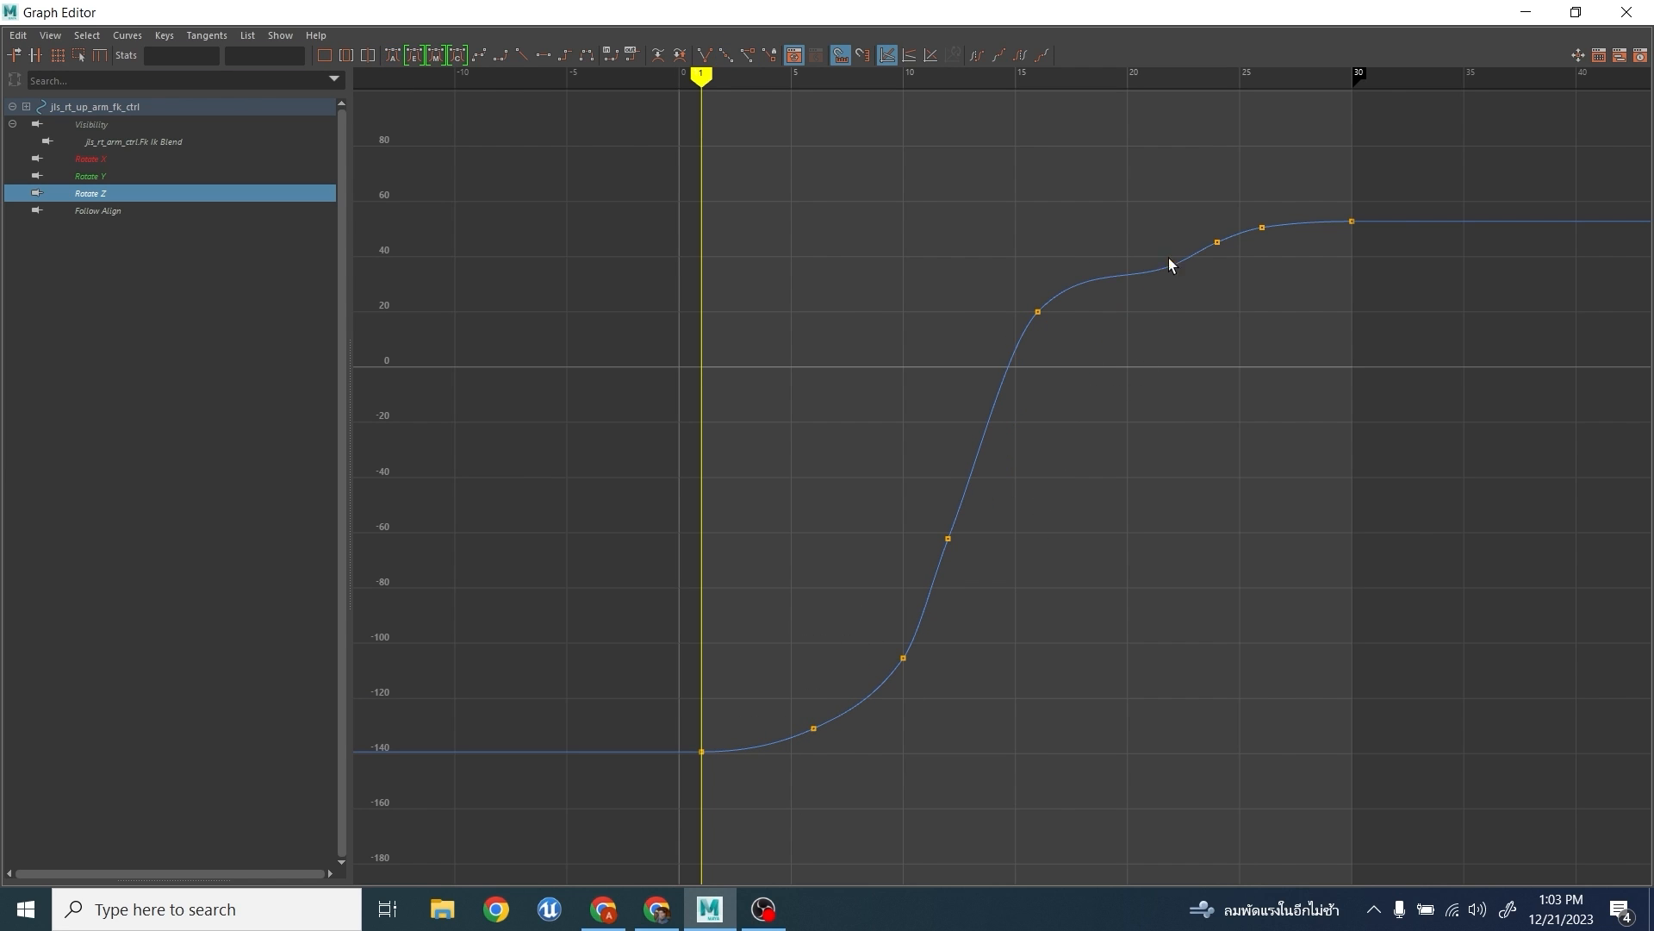
- Raise the Rotate Z key at frame 22 to about 48, and delete the keys at frames 12, 16, 24 and 26
middle_drag(1182, 297, 1181, 268)
drag(1195, 200, 1308, 313)
key(Delete)
drag(923, 286, 1108, 552)
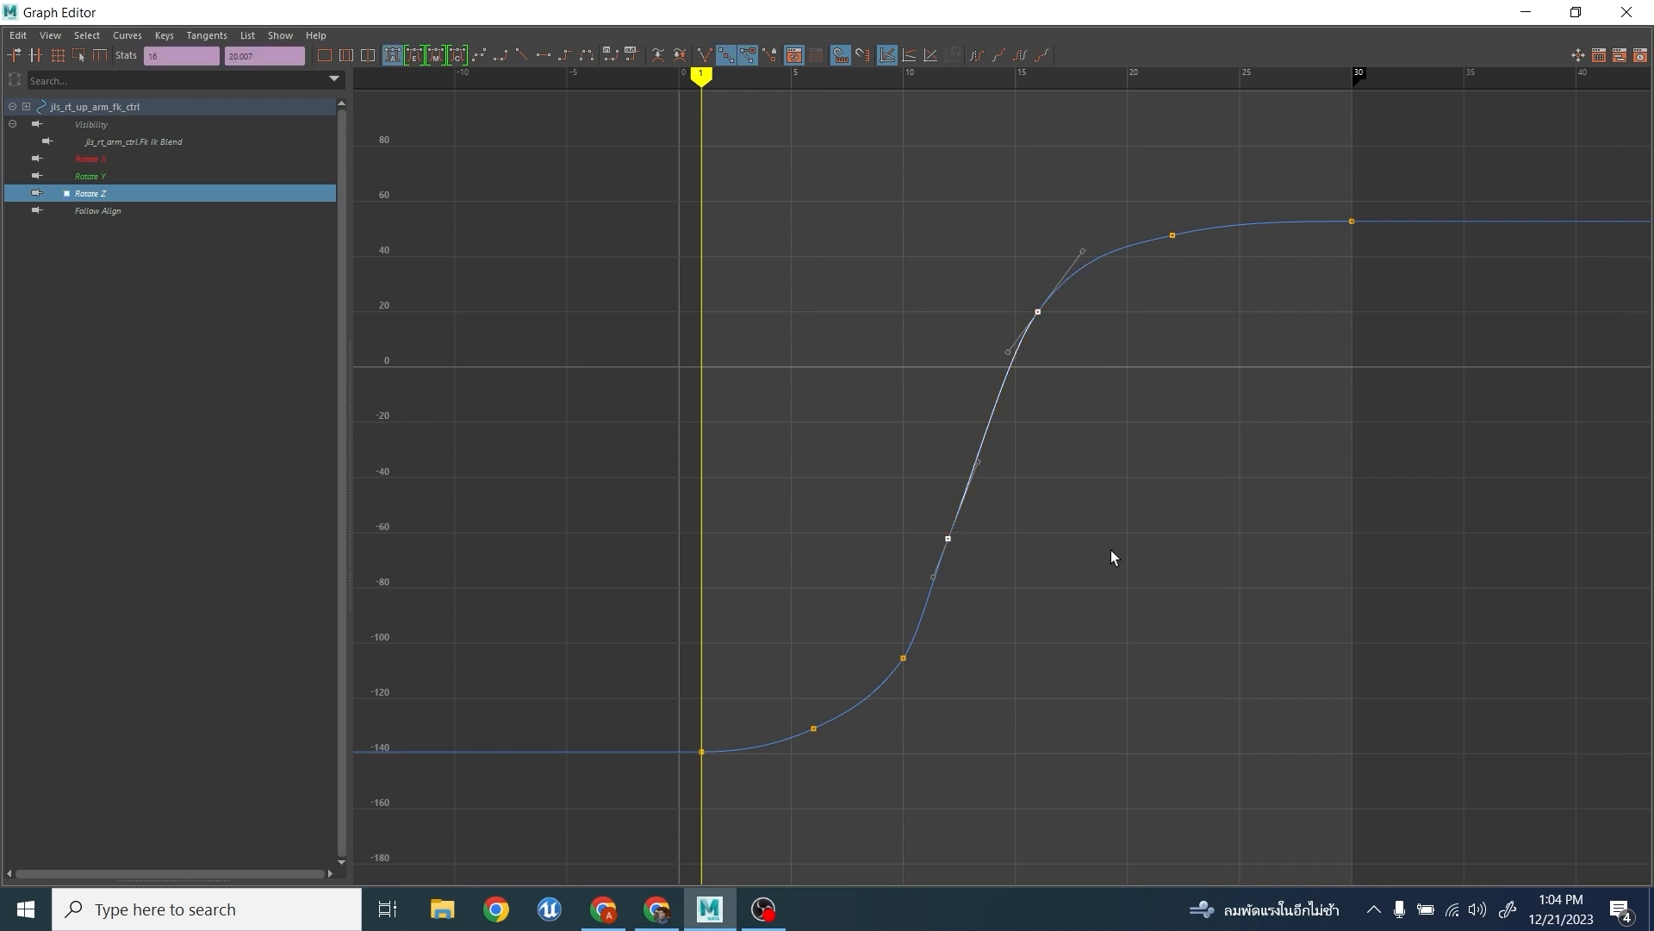
key(Delete)
- Select the right elbow FK control and display its Rotate Y curve in the maximized Graph Editor
drag(372, 11, 687, 168)
click(885, 626)
click(808, 578)
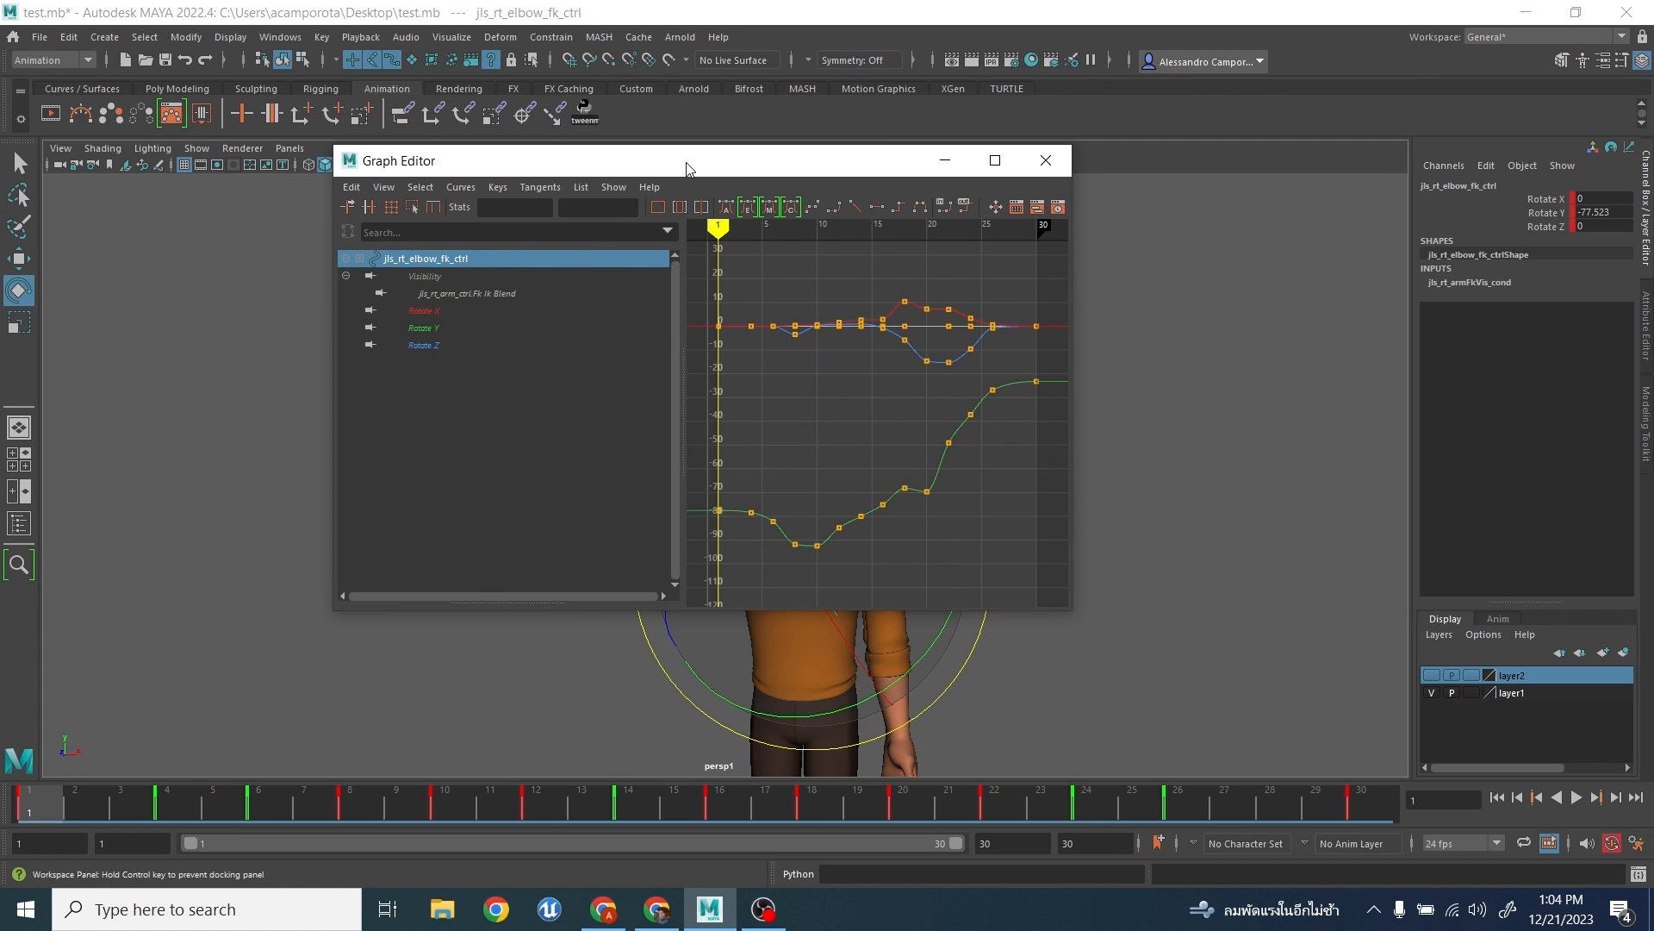
click(995, 161)
click(90, 175)
key(f)
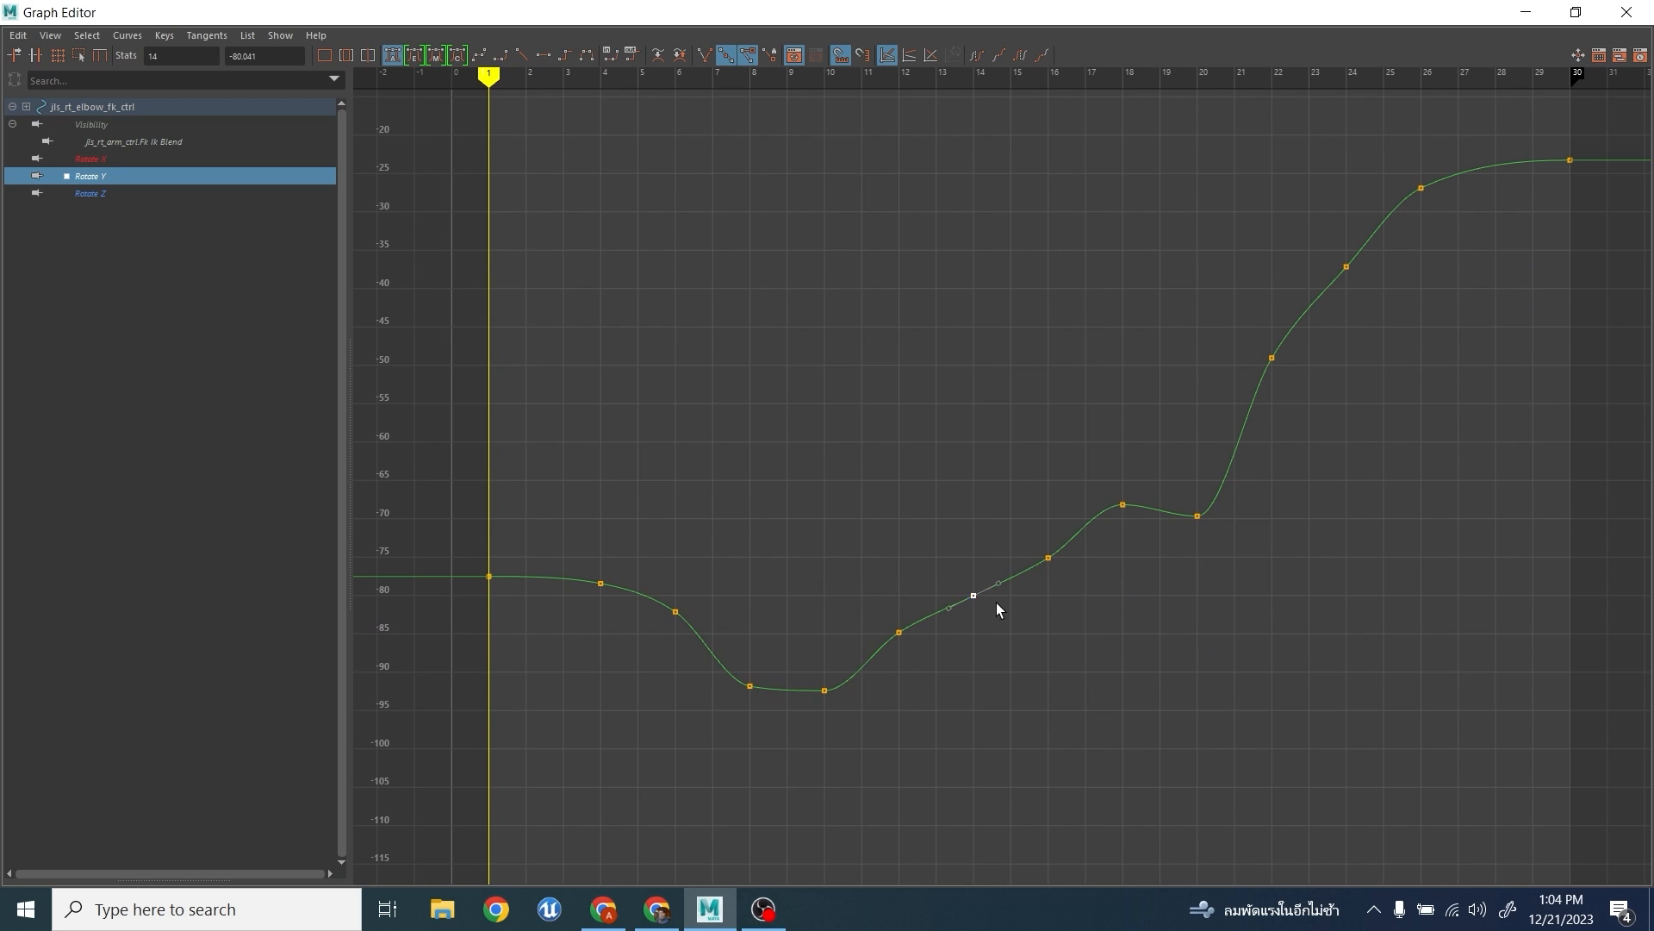
- Lower the elbow's Rotate Y key at frame 14 to about -88, and delete the keys at frames 12, 20 and 22
key(Delete)
drag(1172, 472, 1236, 556)
key(Delete)
drag(1238, 319, 1309, 400)
- Delete the elbow's Rotate Y keys at frames 16 and 26, and set the keys at frames 18 and 24 to about -70 and -35
key(Delete)
drag(1011, 494, 1079, 633)
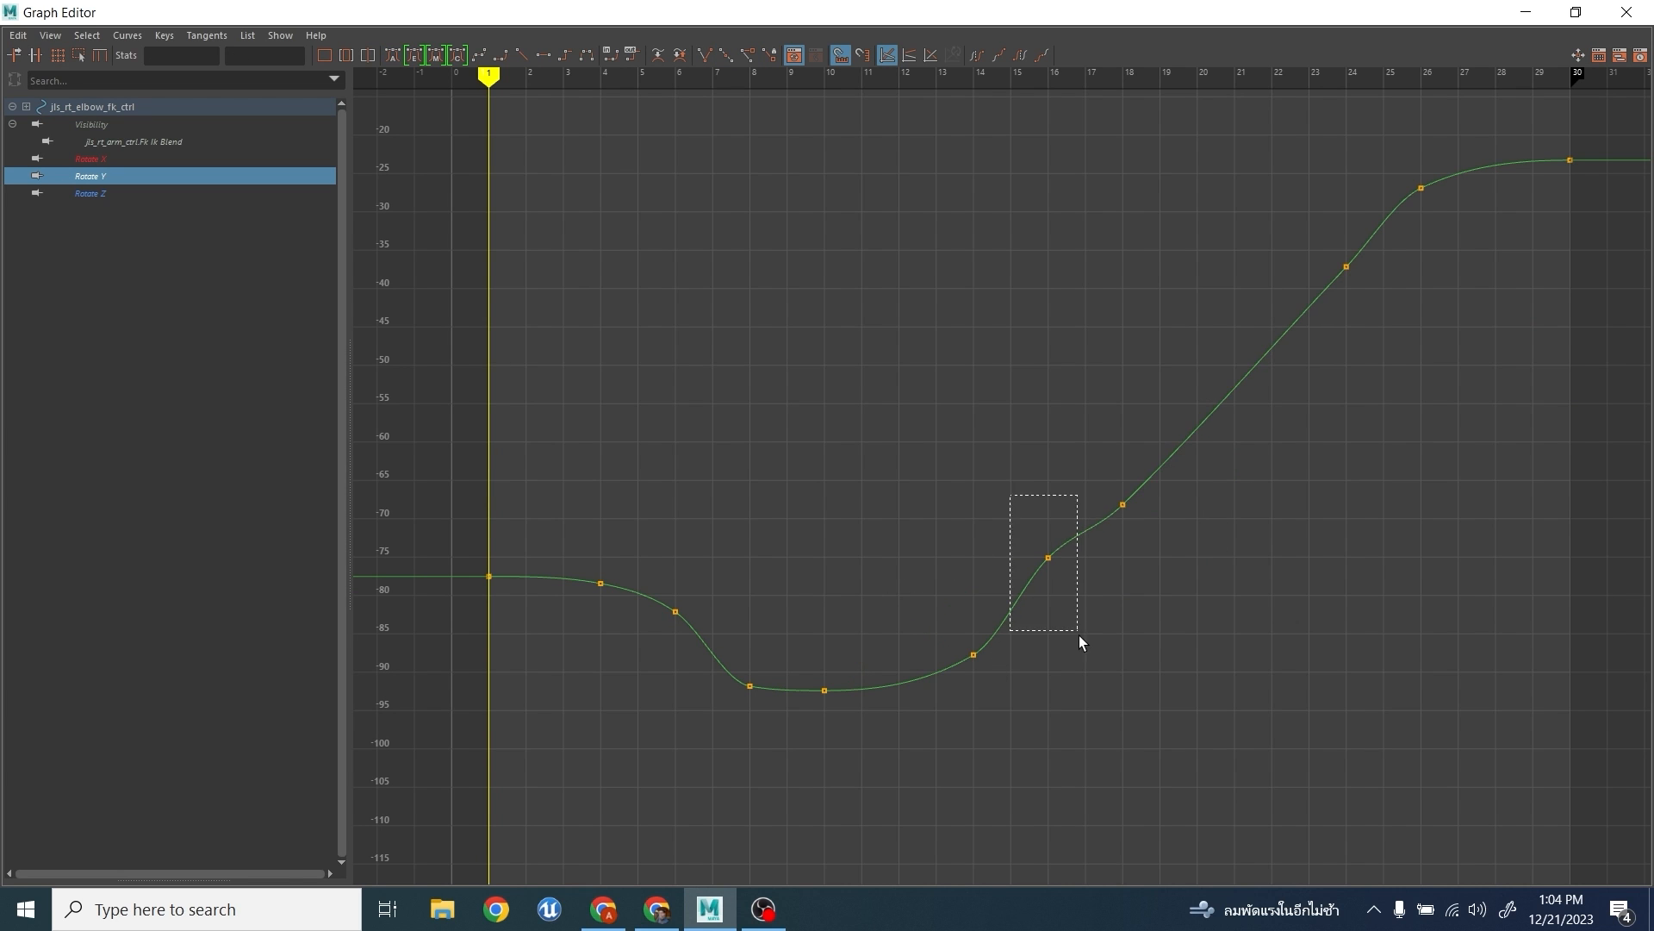
key(Delete)
drag(1303, 270, 1388, 370)
click(1389, 380)
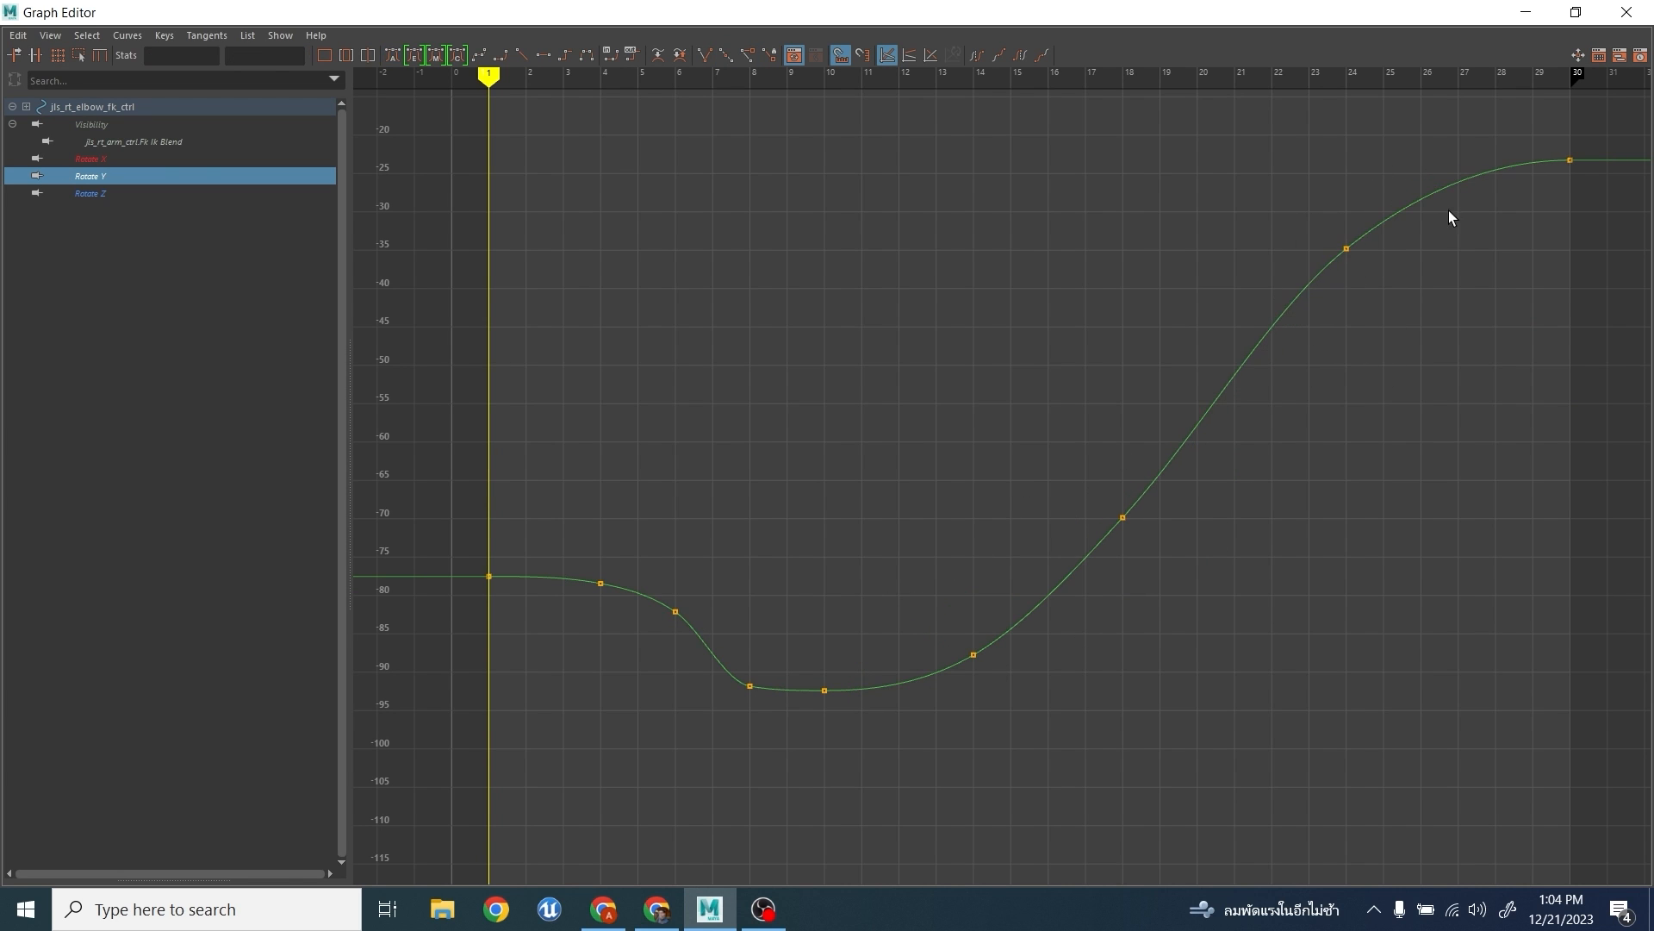
- Delete the elbow's Rotate Z keys at frames 6, 8 and 10, and lower the frame 14 key to just above 0
click(208, 197)
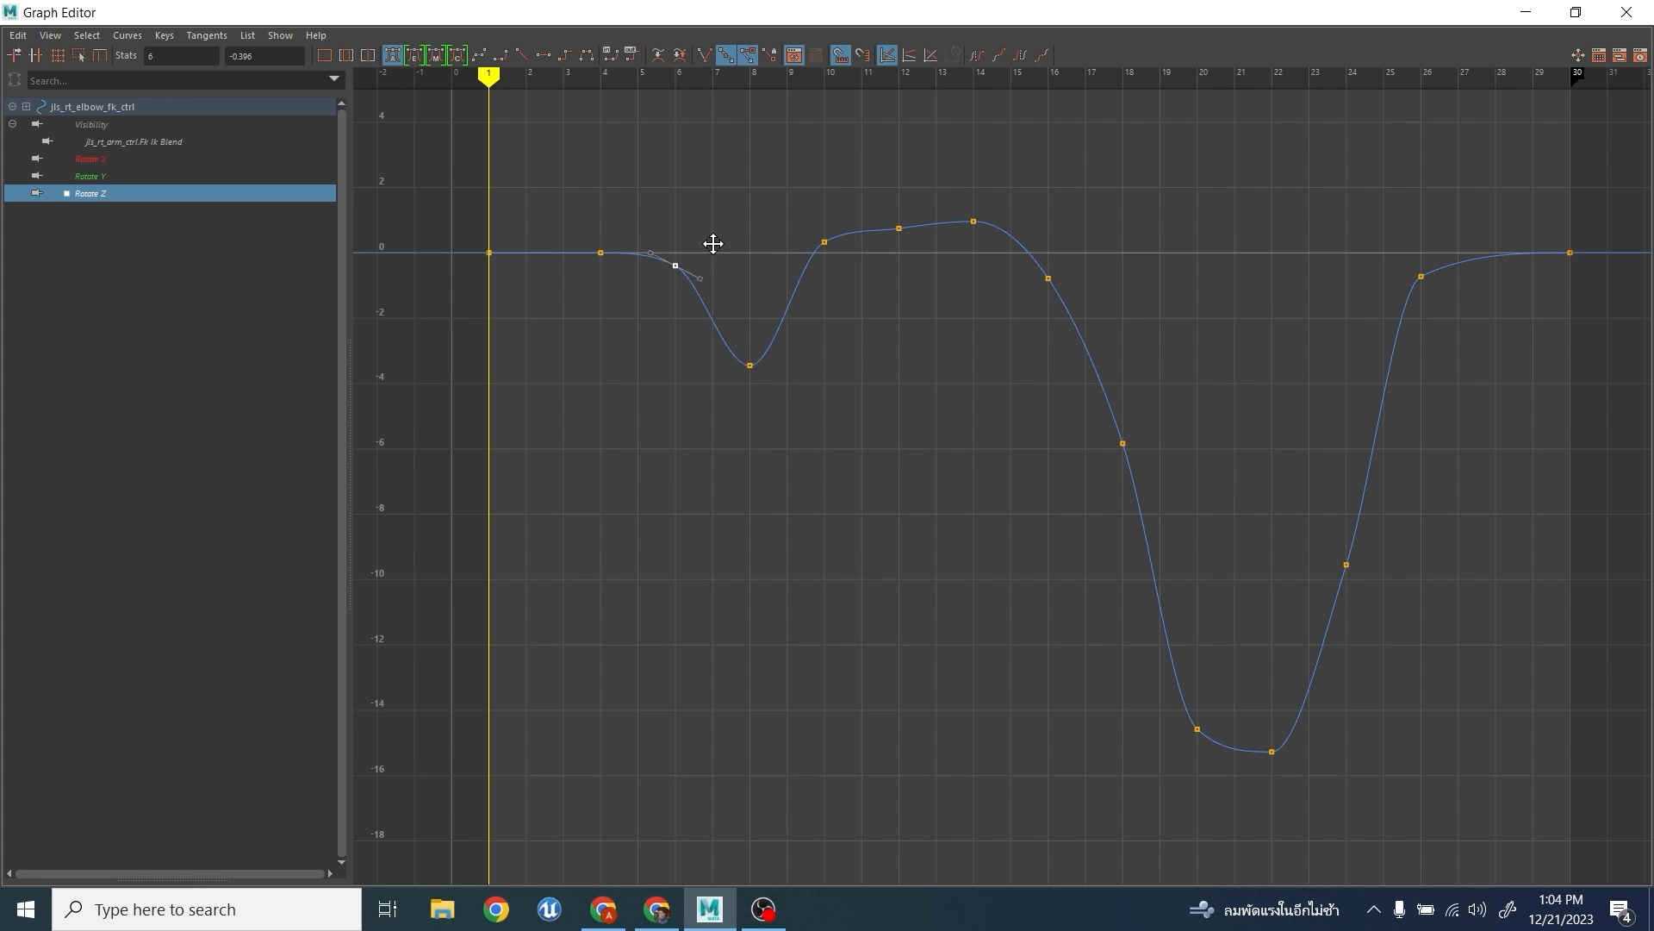
drag(861, 401, 861, 402)
key(Delete)
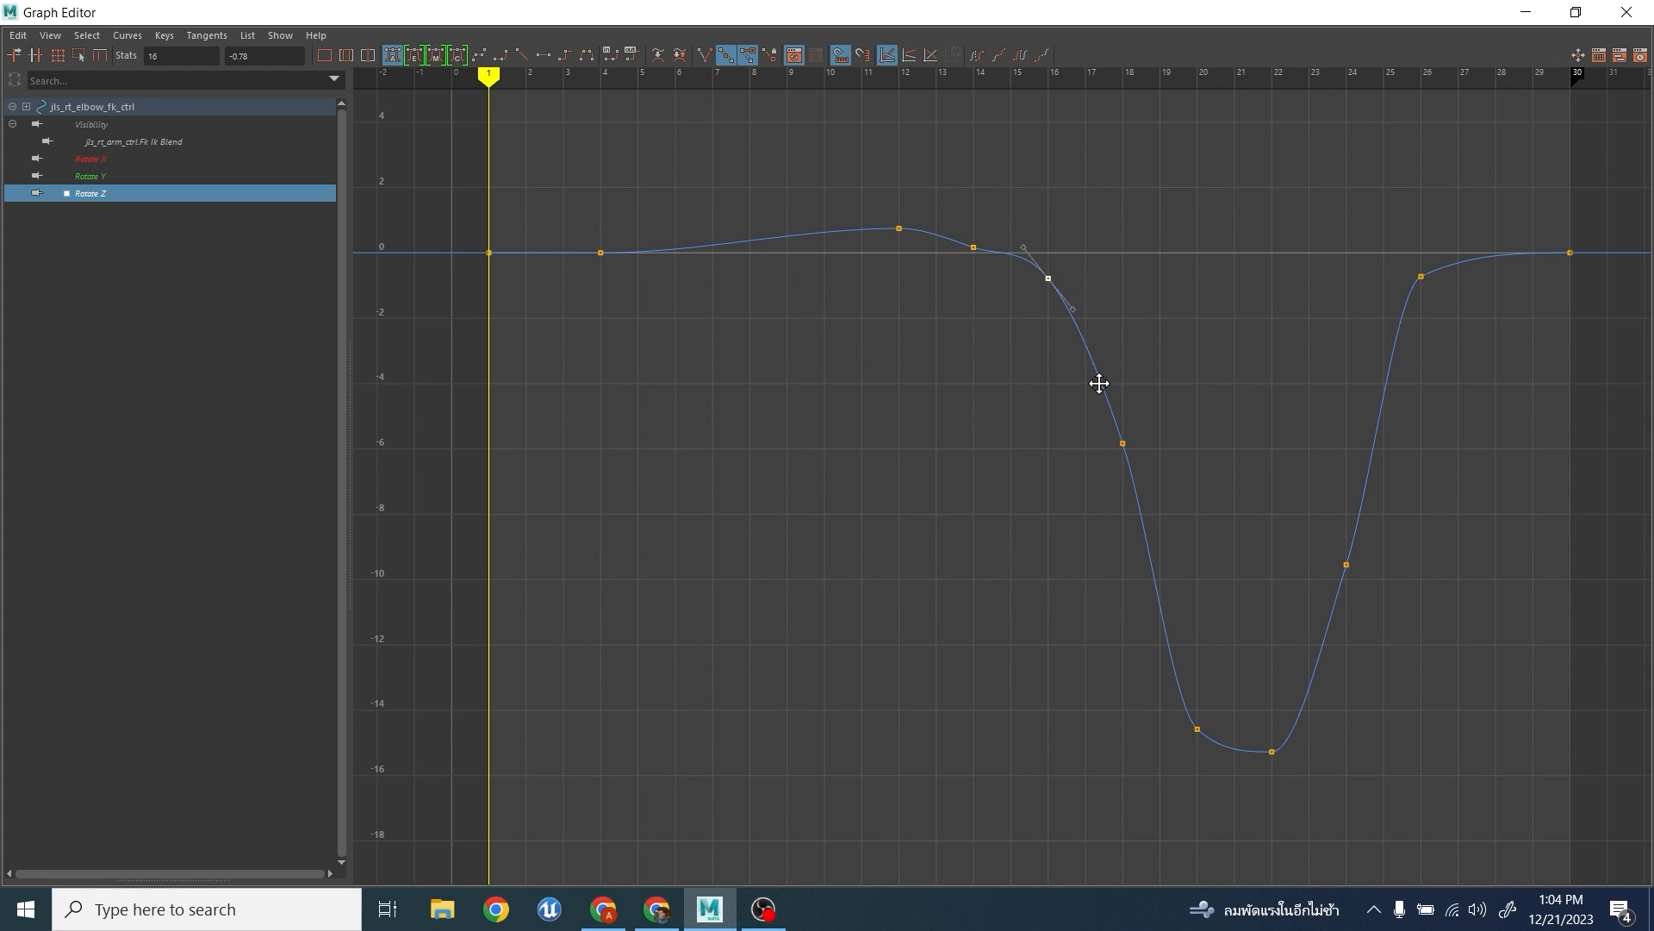
- Lower the elbow's Rotate Z keys at frames 18 and 26, and delete the key at frame 24
drag(1191, 417, 1090, 491)
middle_drag(1090, 491, 1093, 538)
drag(1379, 235, 1514, 398)
middle_drag(1514, 397, 1516, 494)
drag(1280, 525, 1398, 613)
key(Delete)
- Select the right wrist FK control and display its Rotate X curve in the maximized Graph Editor
drag(1287, 18, 283, 203)
click(1153, 325)
click(932, 517)
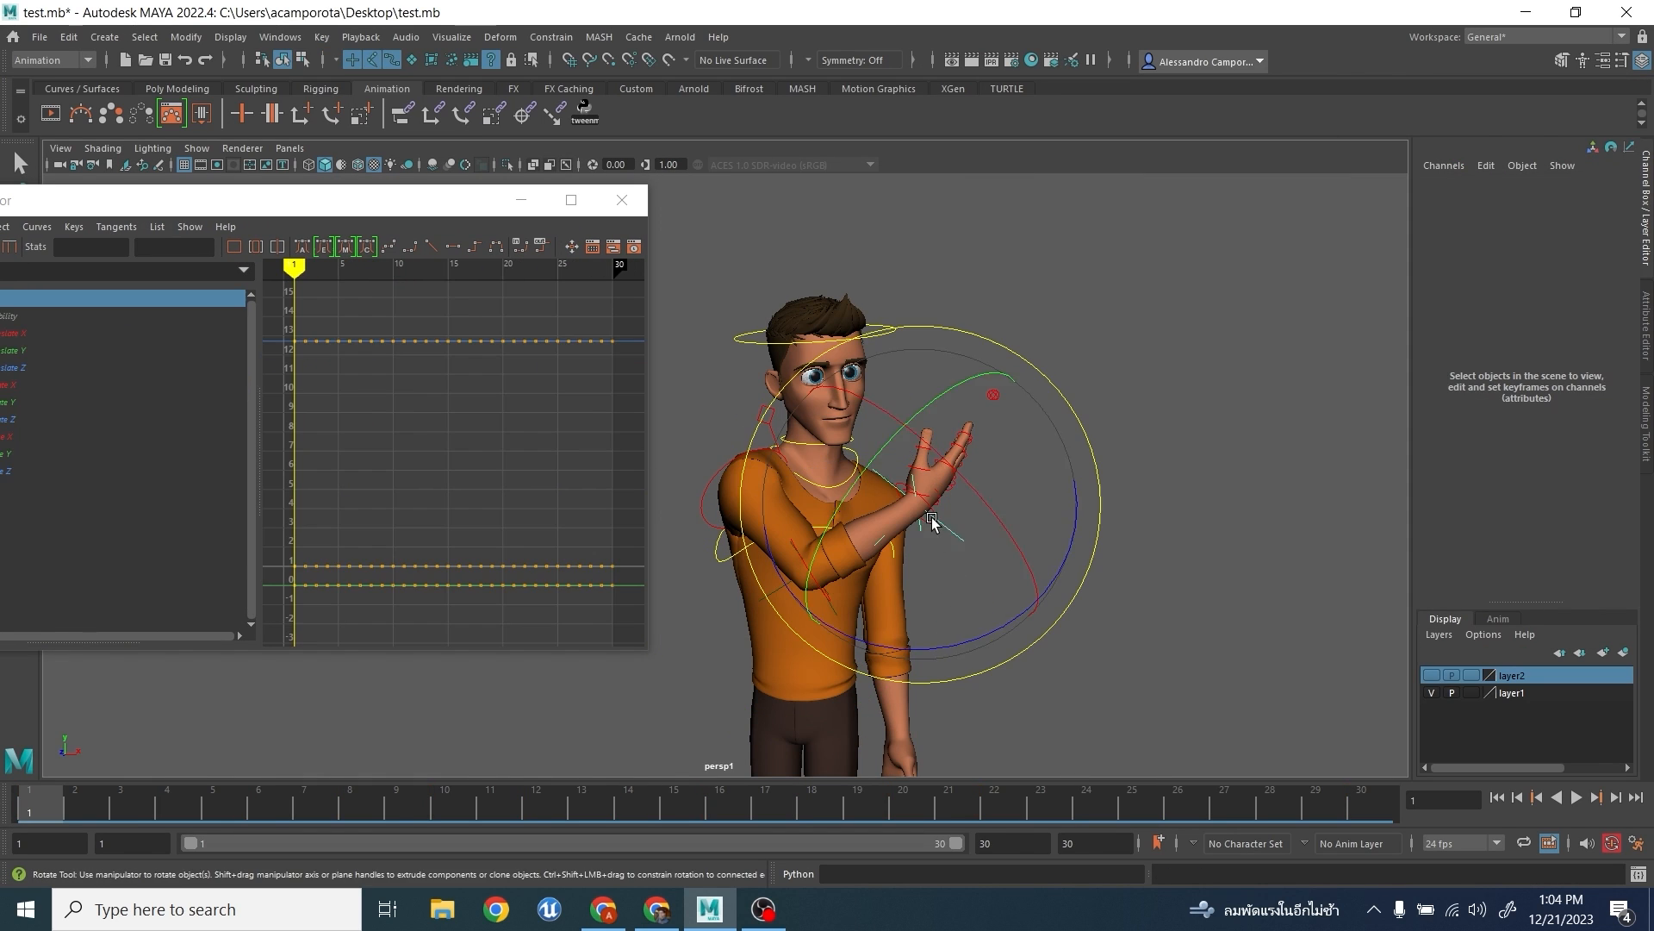
click(1224, 605)
click(915, 502)
double_click(122, 205)
click(90, 160)
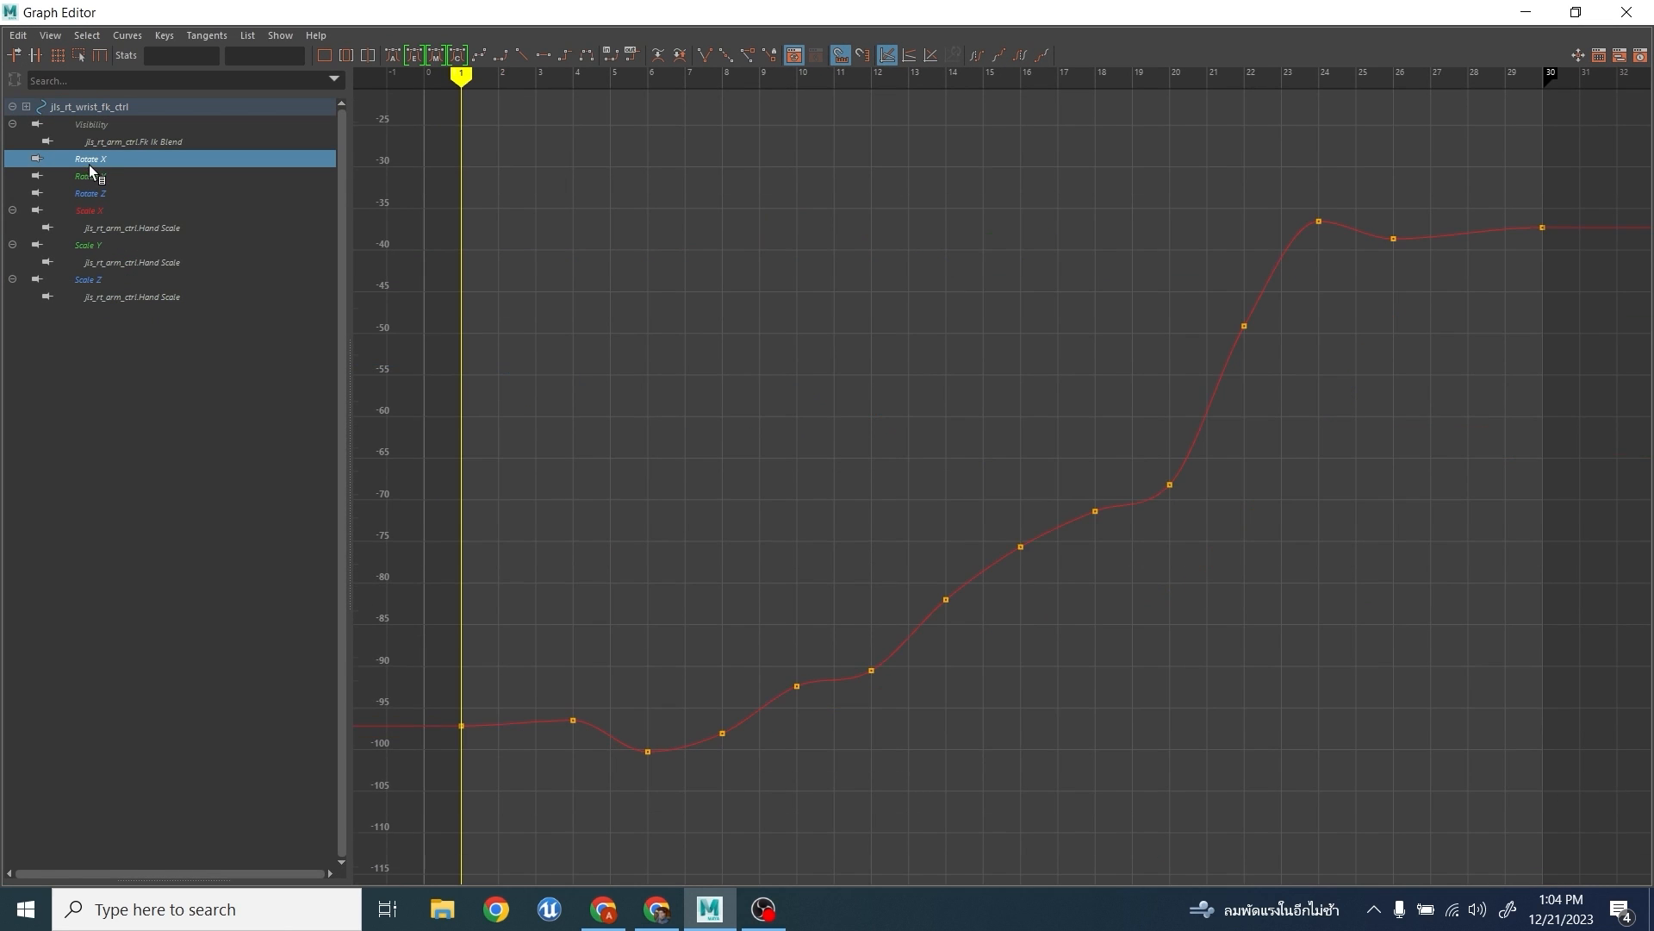
- Delete the wrist's Rotate X keys at frames 4, 8, 10, 14 and 16
scroll(945, 321, up, 6)
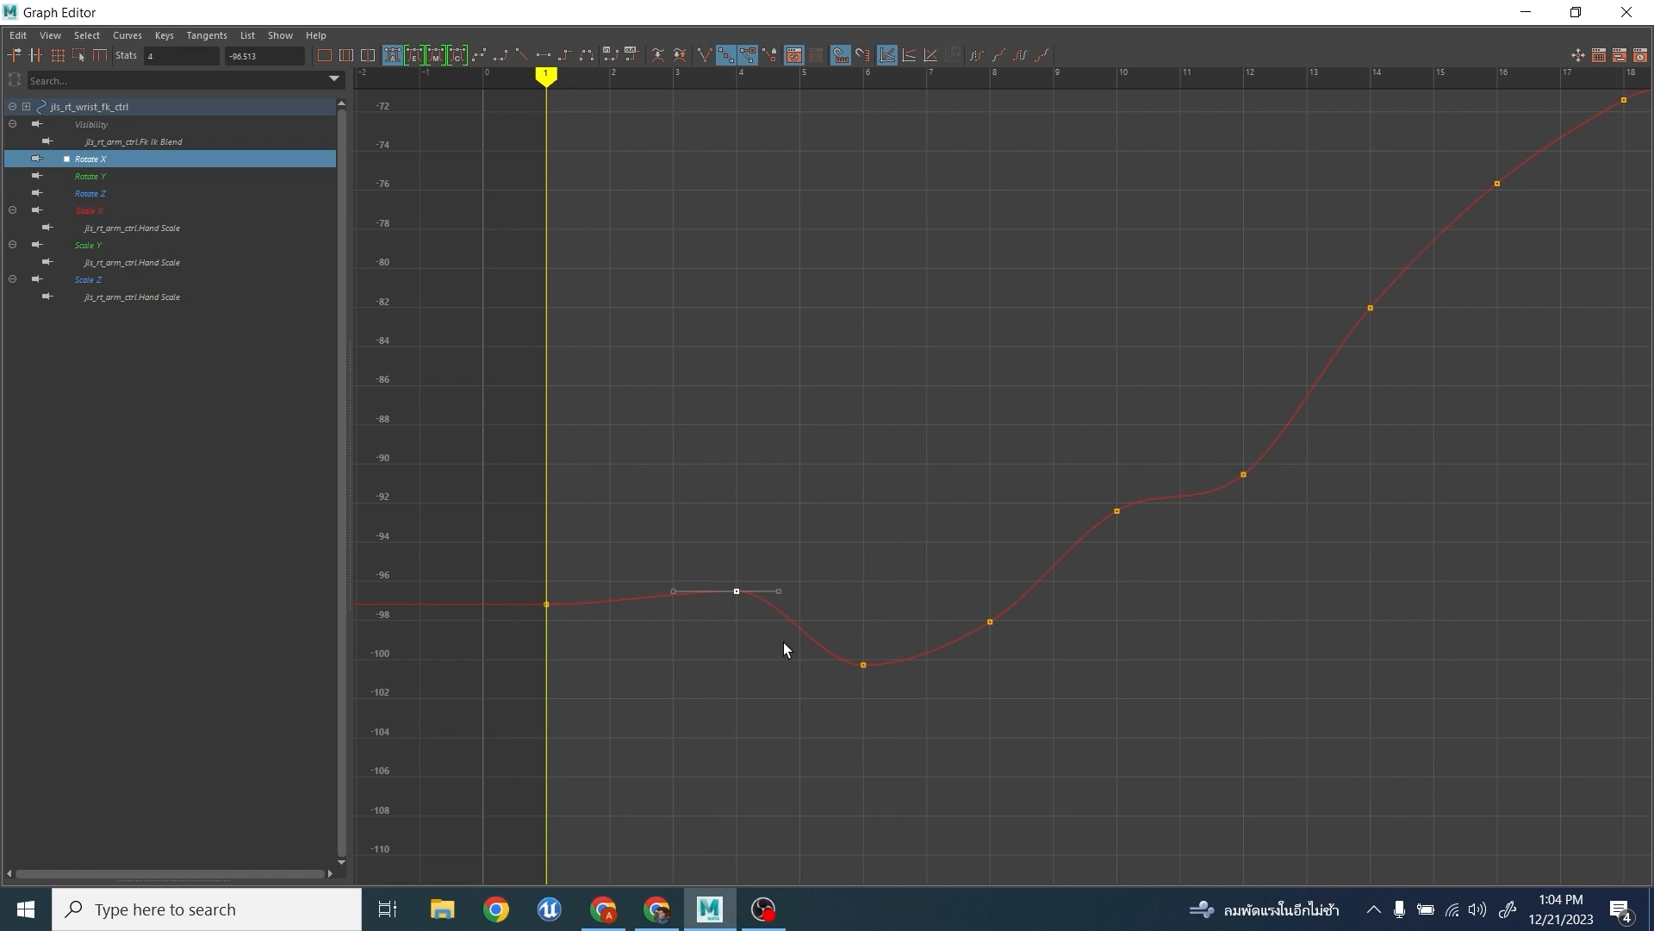
scroll(986, 432, down, 4)
scroll(1363, 378, down, 4)
alt+middle_drag(1341, 269, 1300, 483)
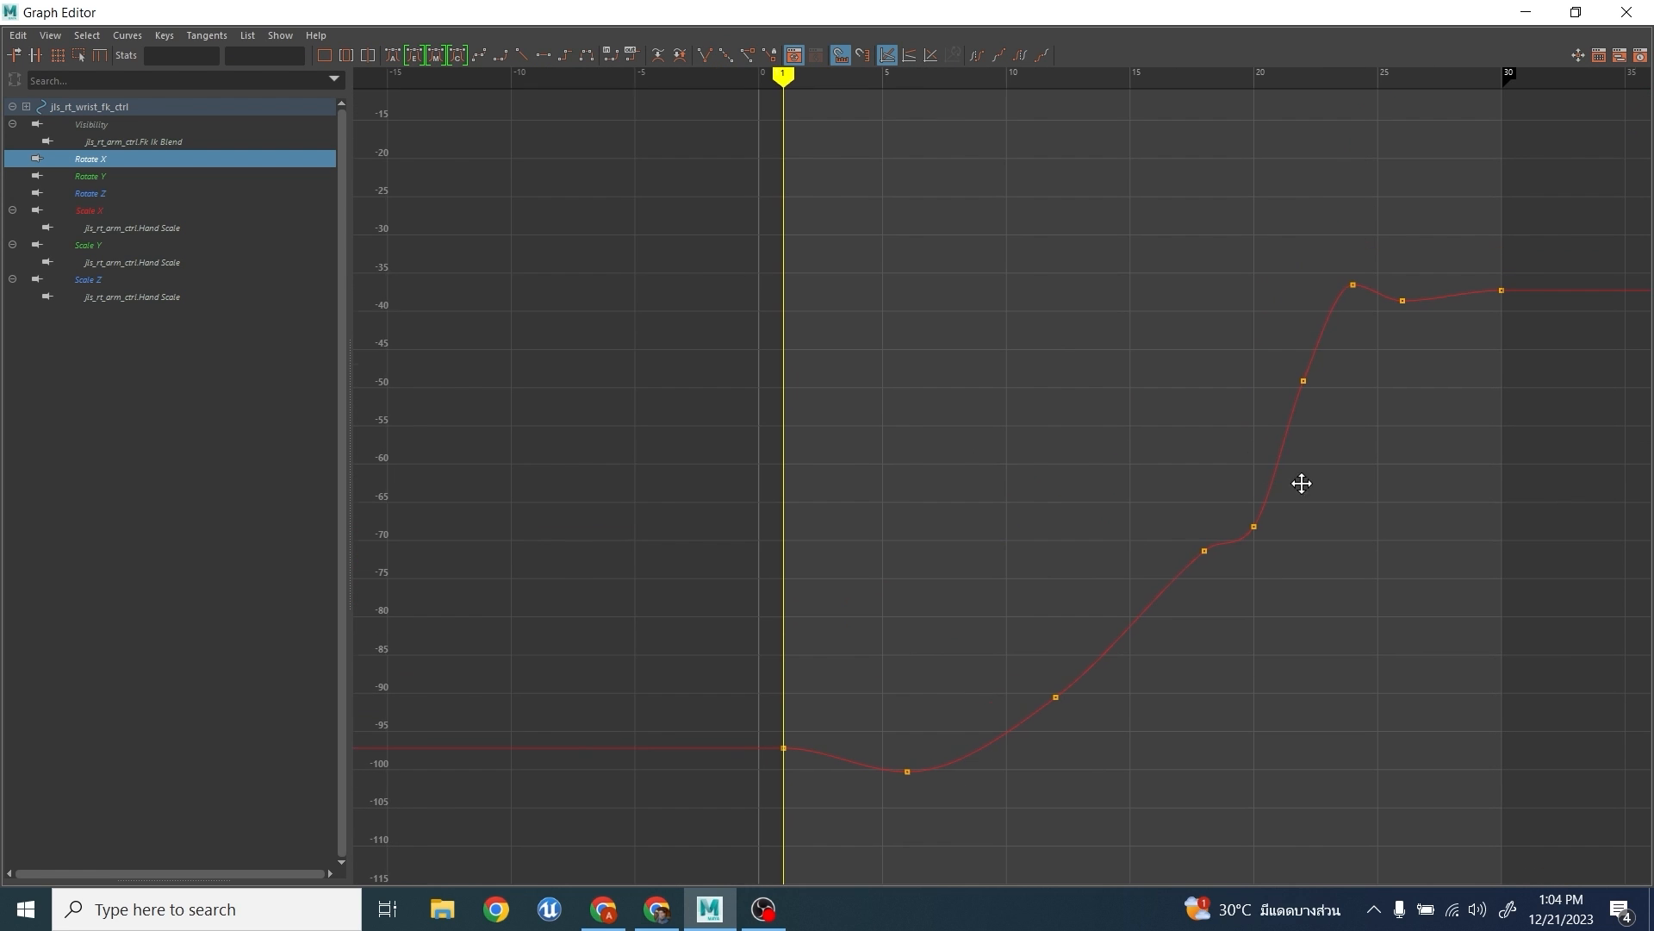
- Delete the wrist's Rotate X keys at frames 20 and 22, and replace the keys at 24 and 26 with one at frame 25, about -35
drag(1236, 352, 1334, 569)
key(Delete)
drag(1394, 228, 1423, 301)
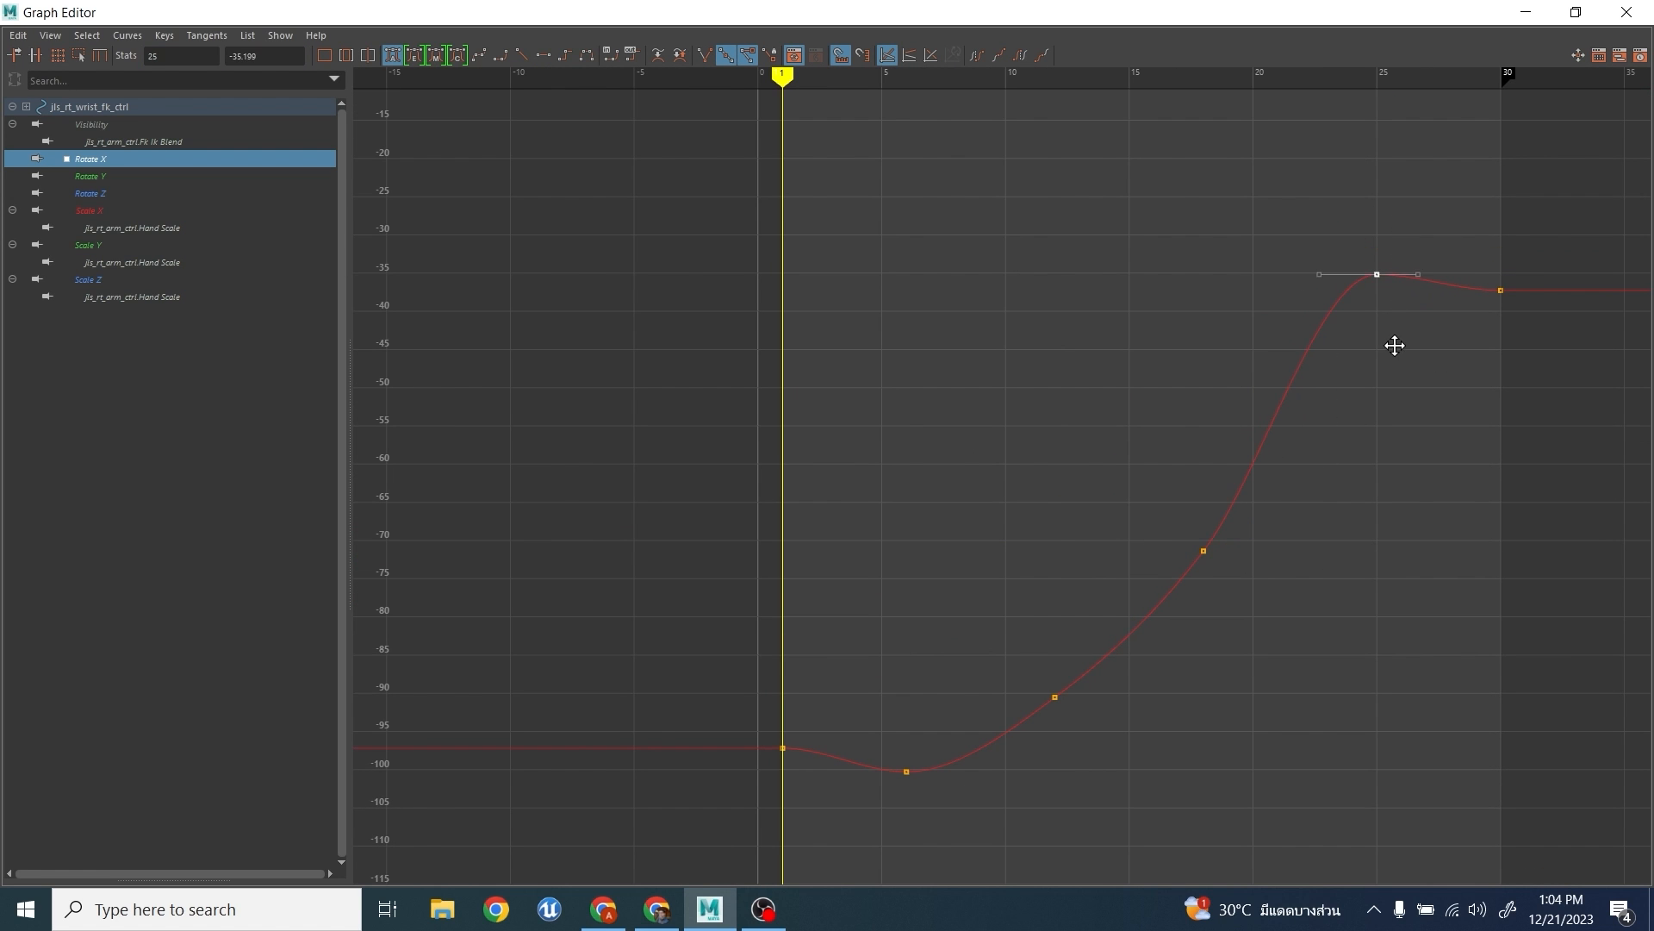
- Delete the wrist's Rotate Y keys at frames 6, 10, 12, 14, 18 and 20, and lower the frame 16 key to about 7
key(Down)
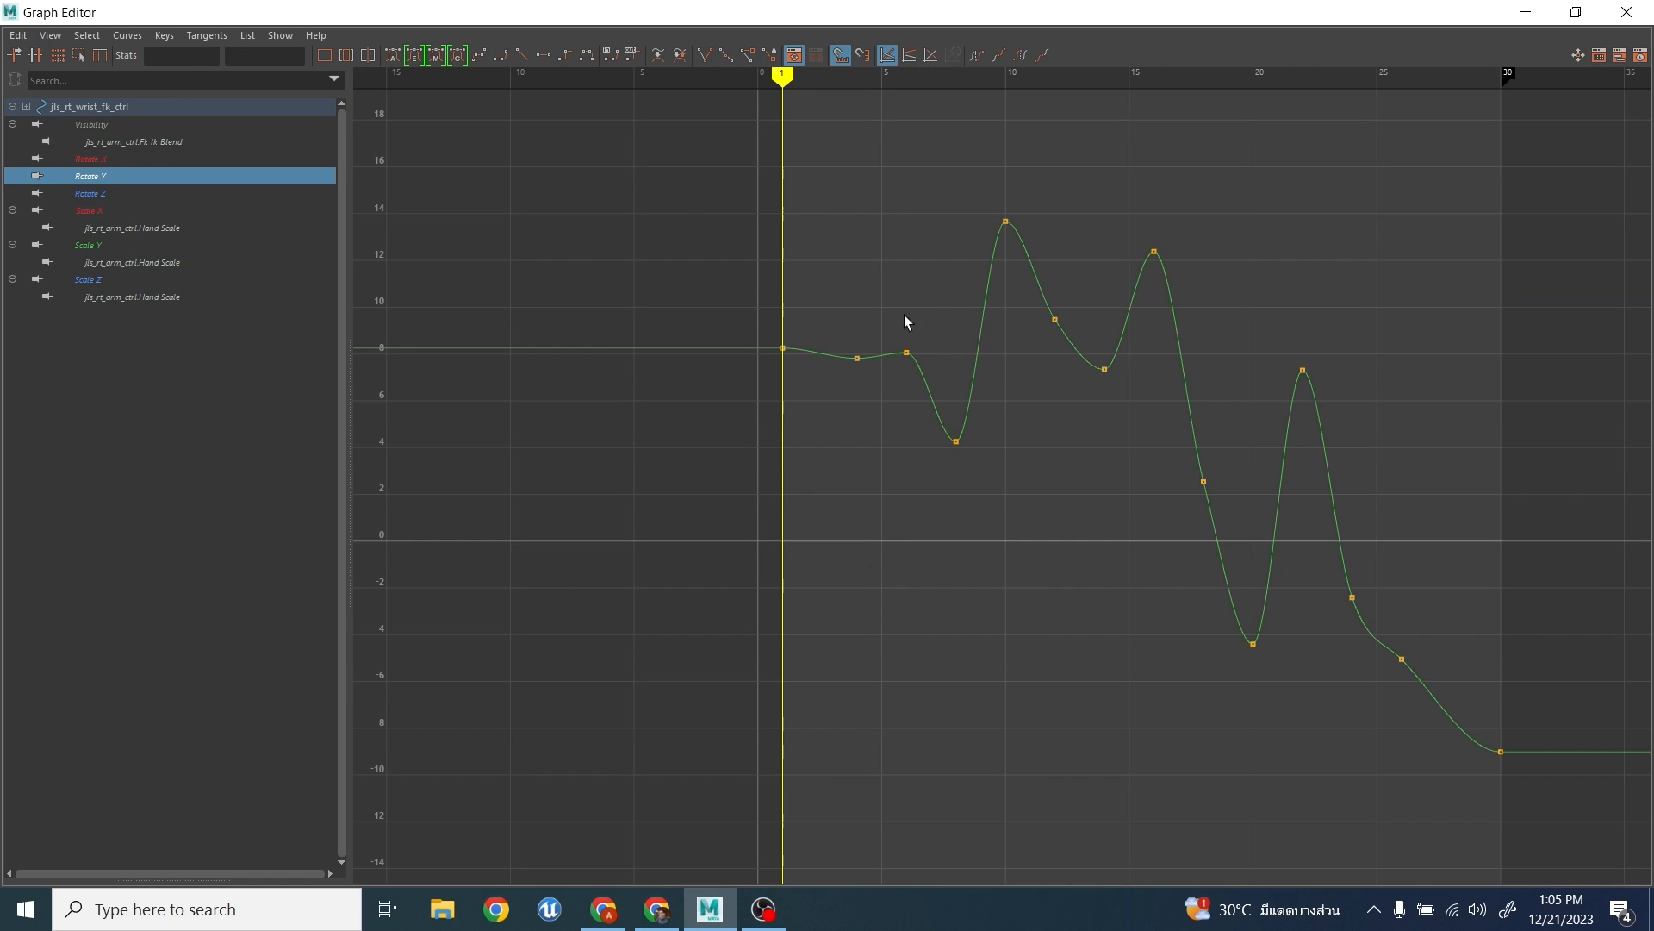
key(Delete)
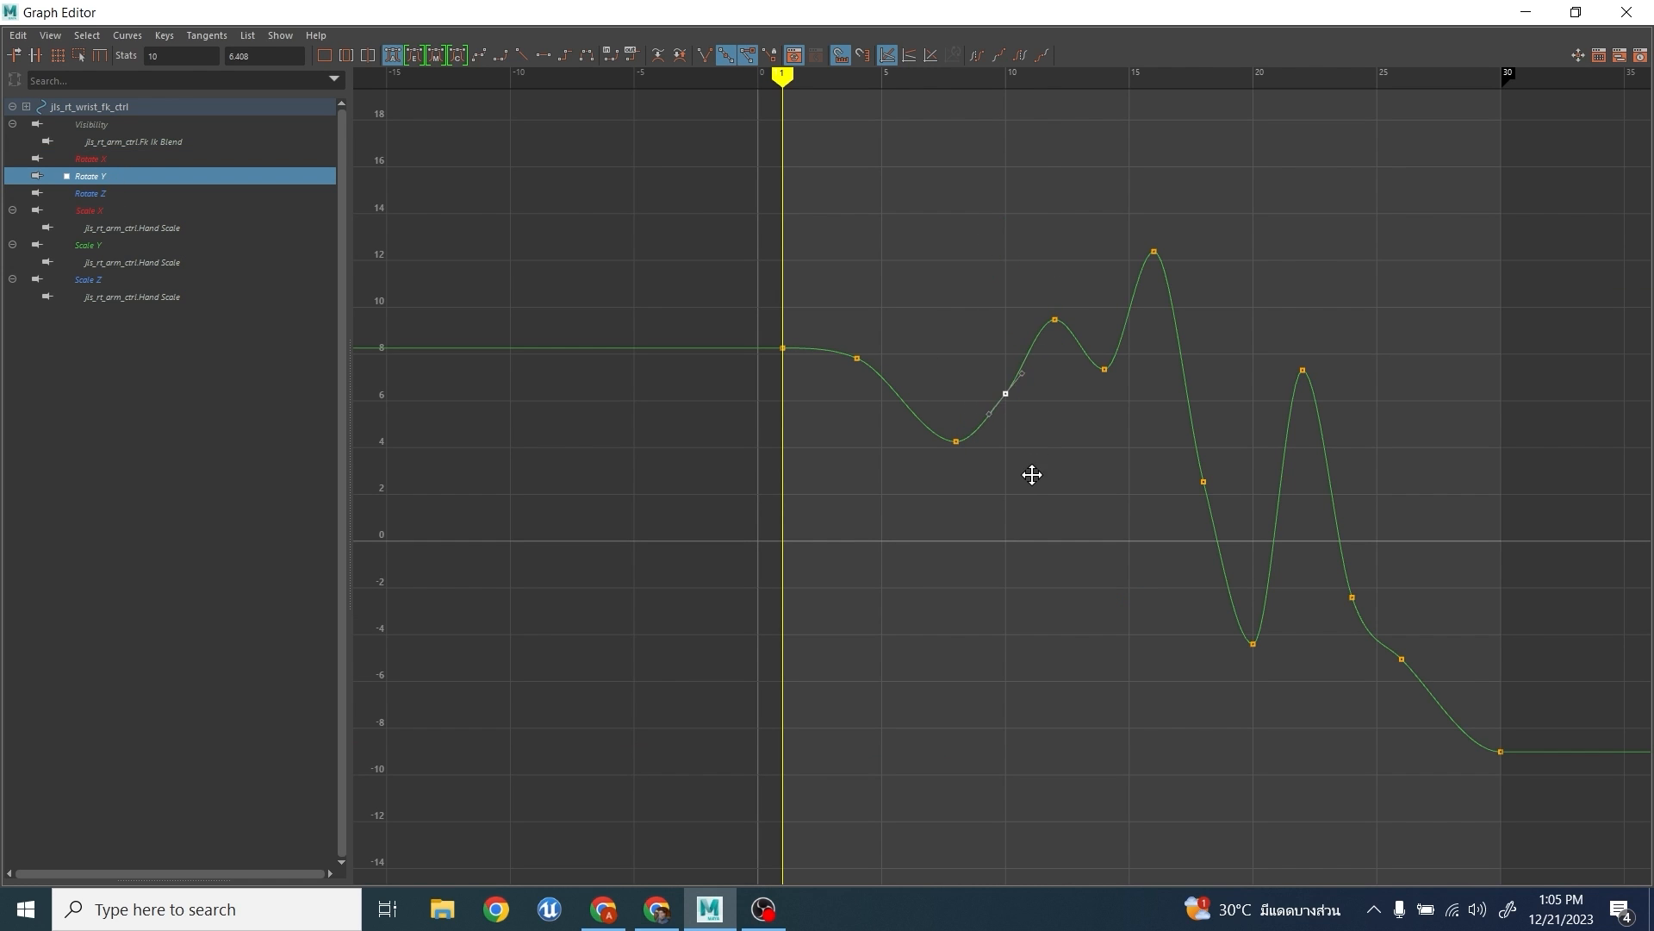
drag(1034, 294, 1130, 388)
key(Delete)
drag(1133, 219, 1178, 284)
middle_drag(1177, 366, 1178, 484)
drag(984, 370, 1040, 436)
key(Delete)
drag(1179, 452, 1280, 668)
- Lower the wrist's Rotate Y key at frame 22 to about 4, and replace the keys at 24 and 26 with one at frame 26, about -2
key(Delete)
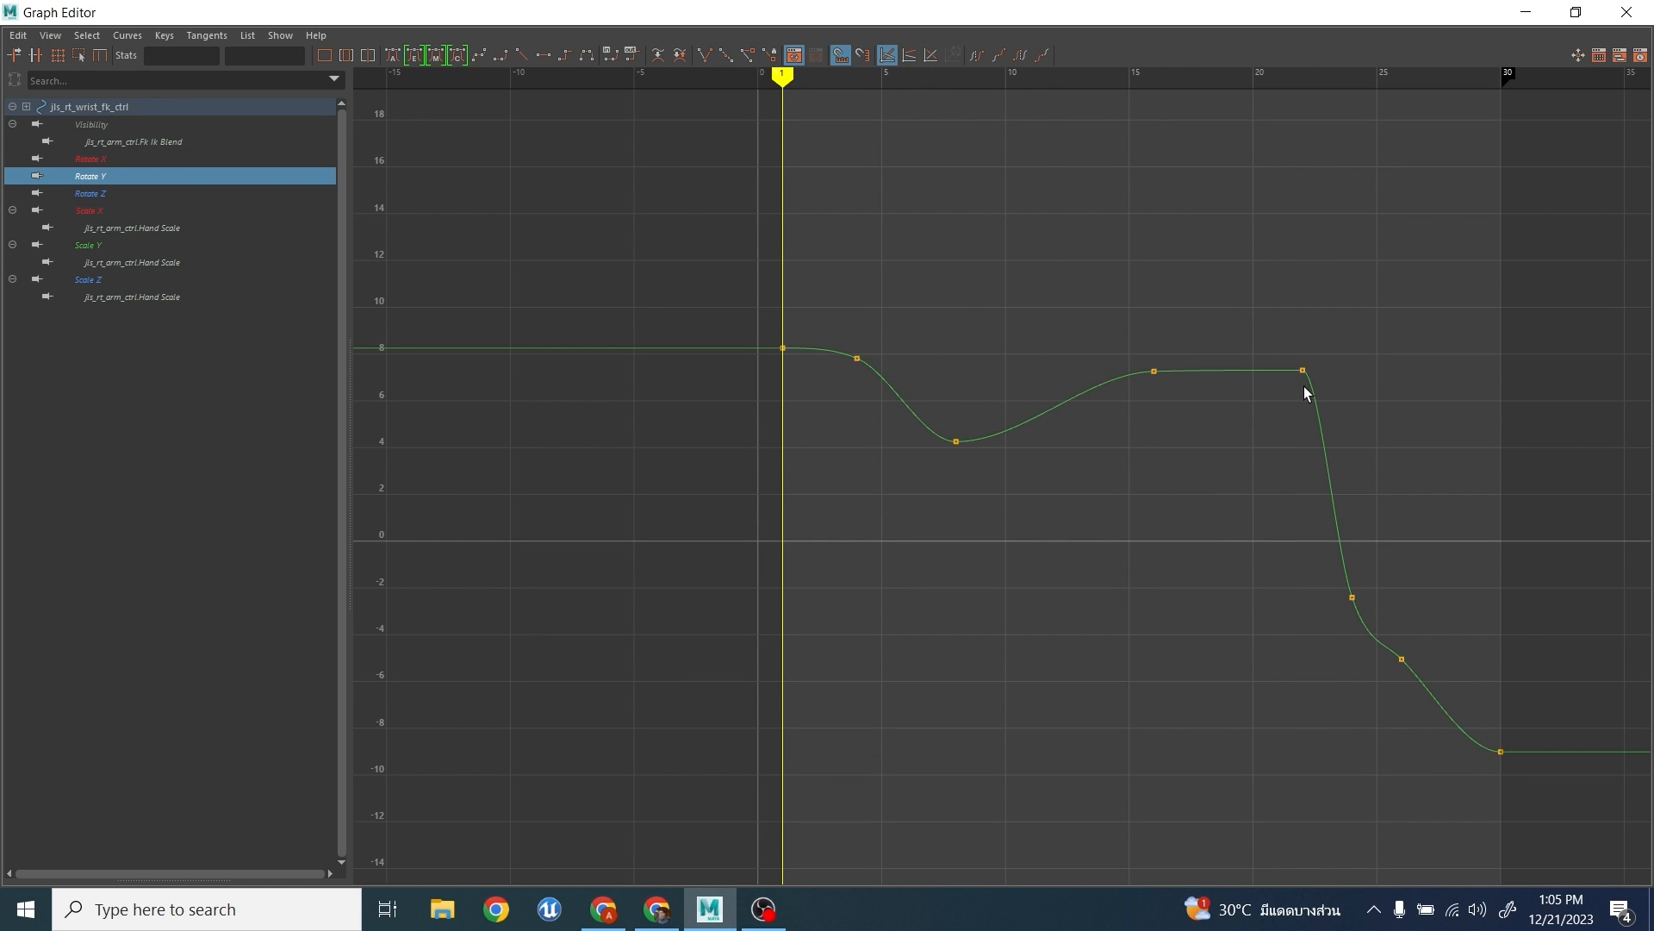
drag(1322, 349, 1288, 389)
middle_drag(1291, 392, 1294, 463)
drag(1429, 643, 1382, 683)
key(Delete)
drag(1376, 578, 1334, 634)
middle_drag(1334, 645, 1383, 636)
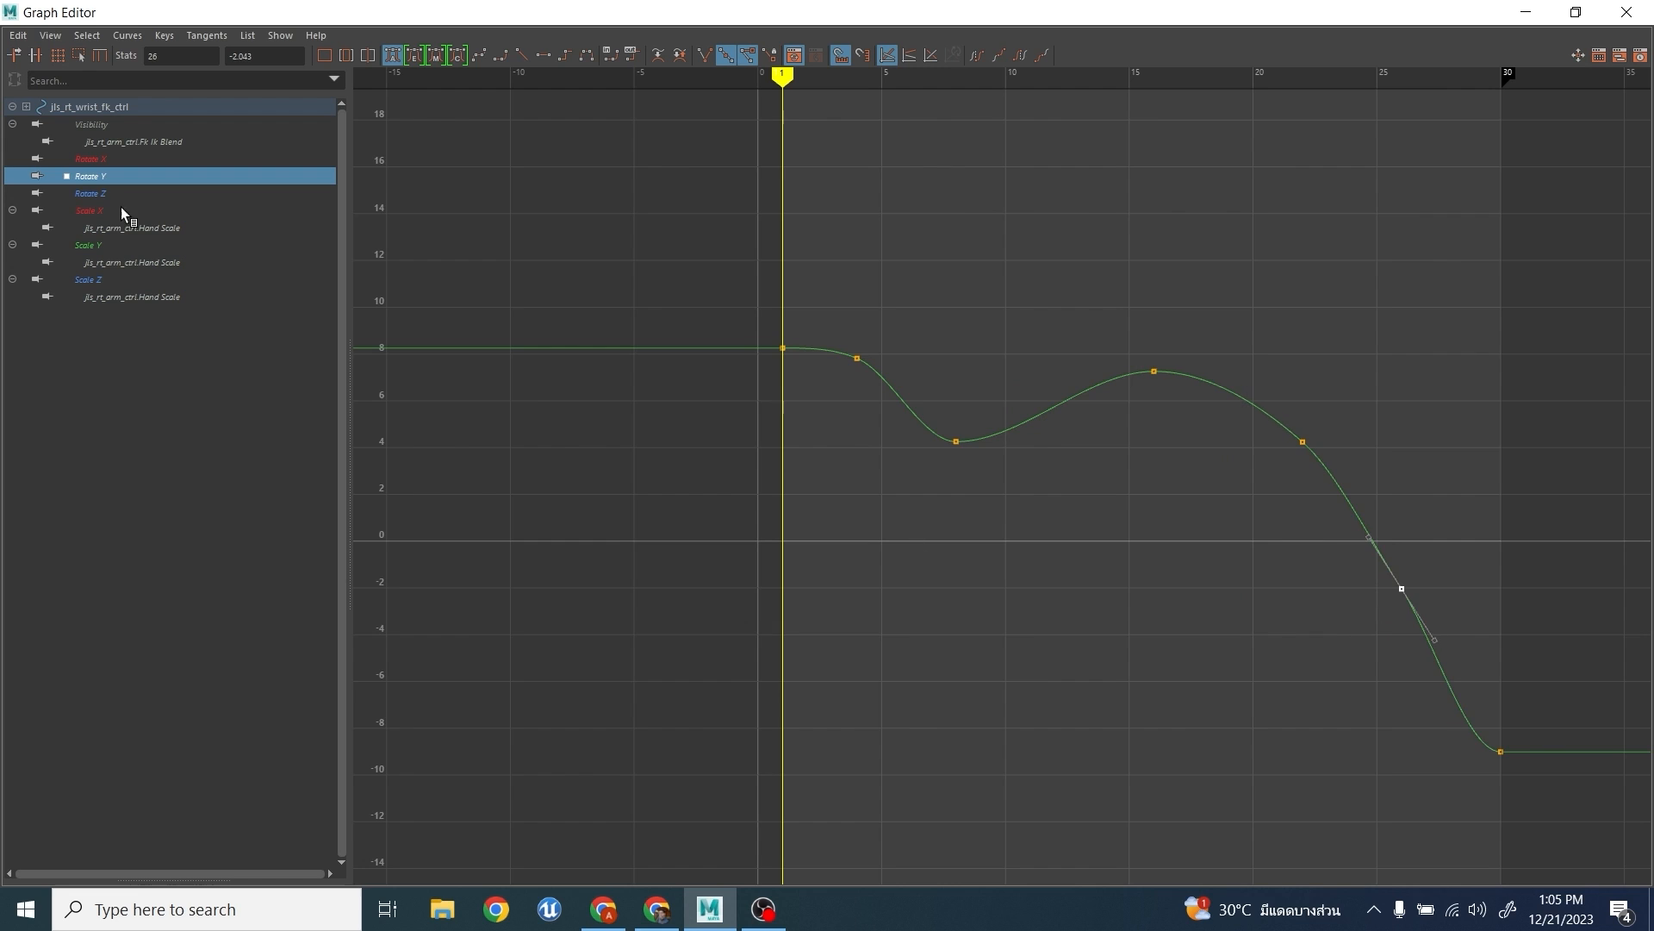
- Raise the wrist's Rotate Z keys at frames 22, 24 and 26 to about -37, -26 and -5
click(114, 195)
drag(1368, 674, 1465, 775)
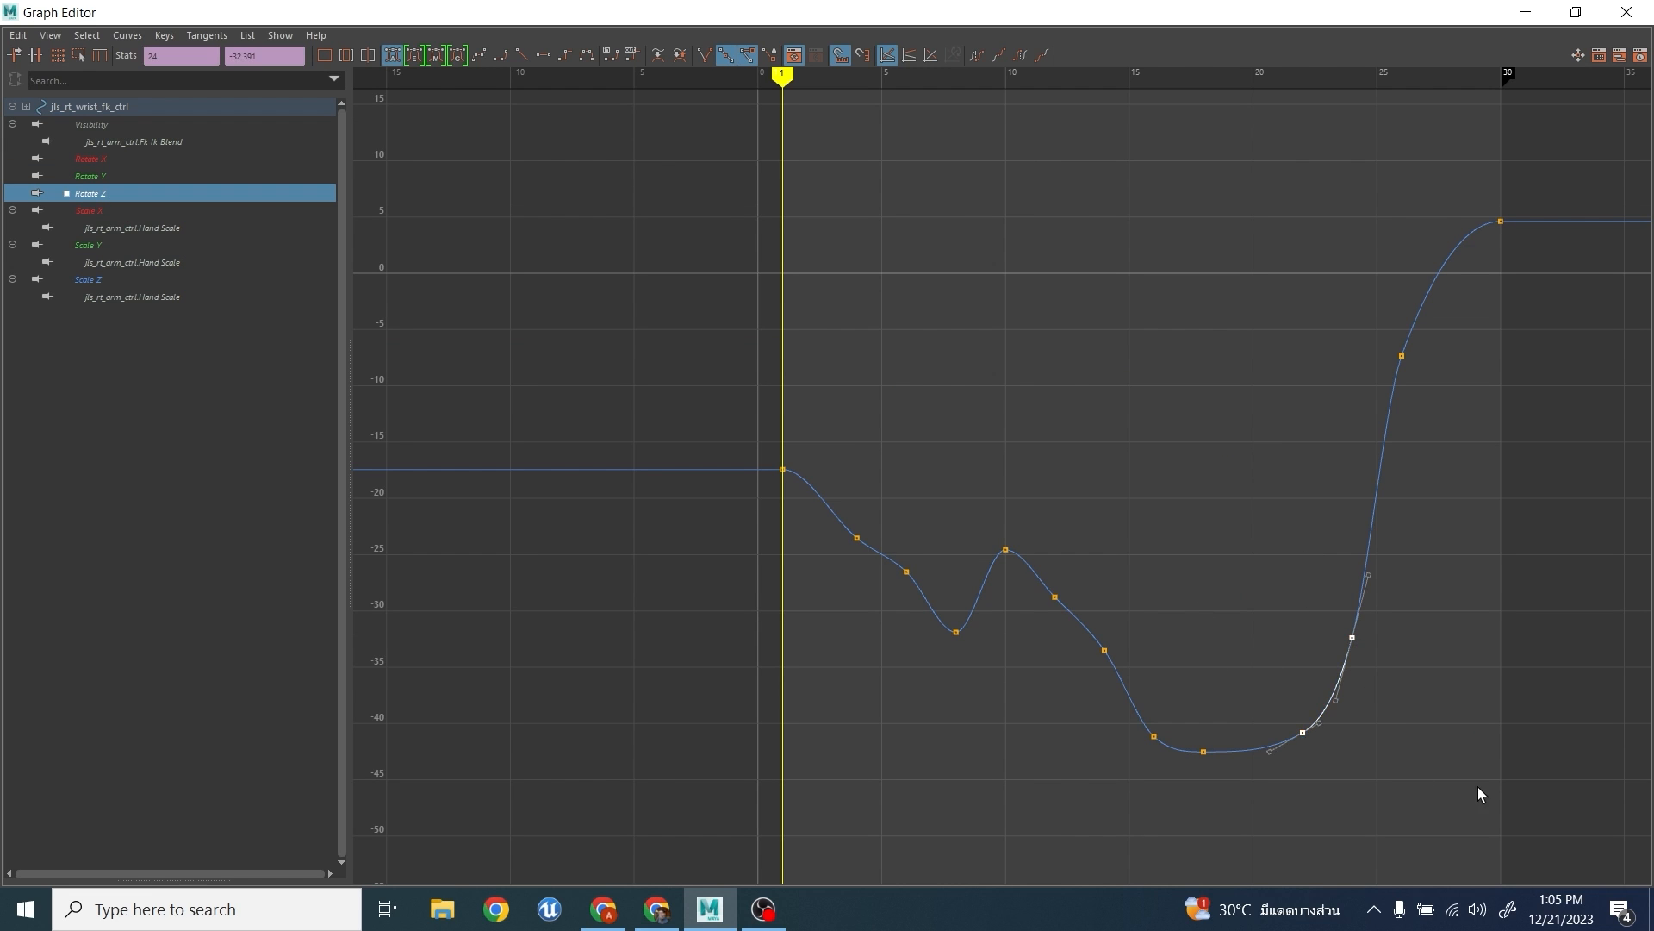
middle_drag(1477, 788, 1469, 719)
drag(1367, 312, 1458, 421)
middle_drag(1463, 425, 1462, 395)
drag(1314, 613, 1281, 695)
middle_drag(1281, 696, 1281, 721)
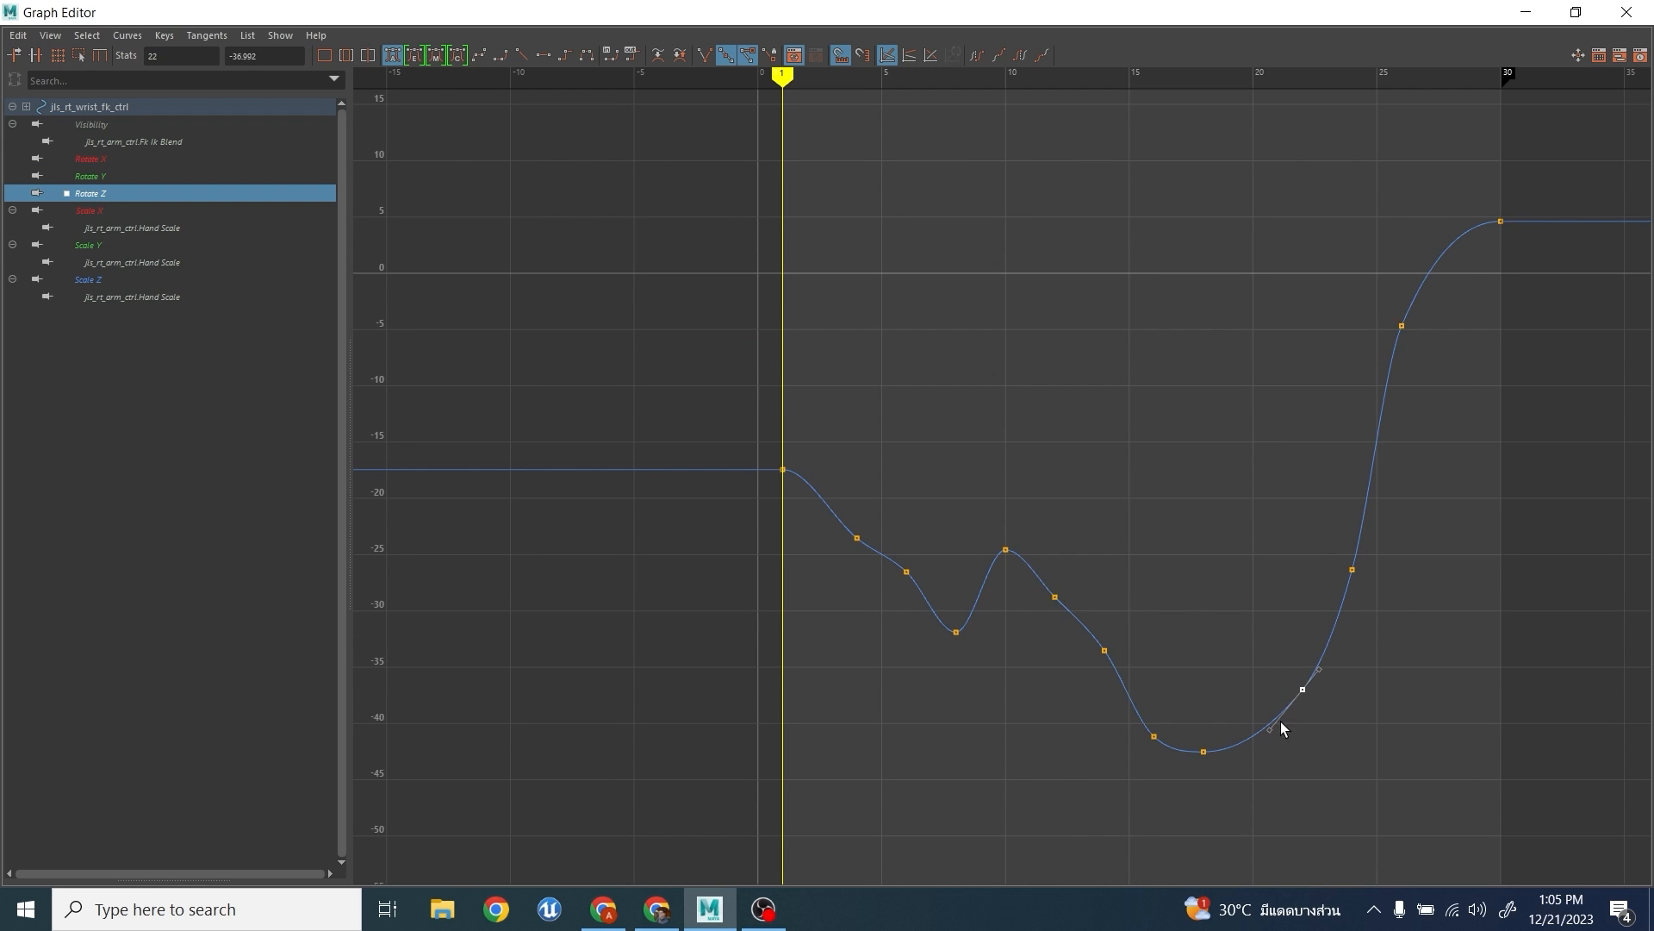
- Delete the wrist's Rotate Z keys at frames 6, 12 and 14, and lower the frame 10 key to about -37
drag(1119, 585, 1037, 666)
key(Delete)
drag(989, 499, 1052, 653)
middle_drag(1053, 654, 1056, 787)
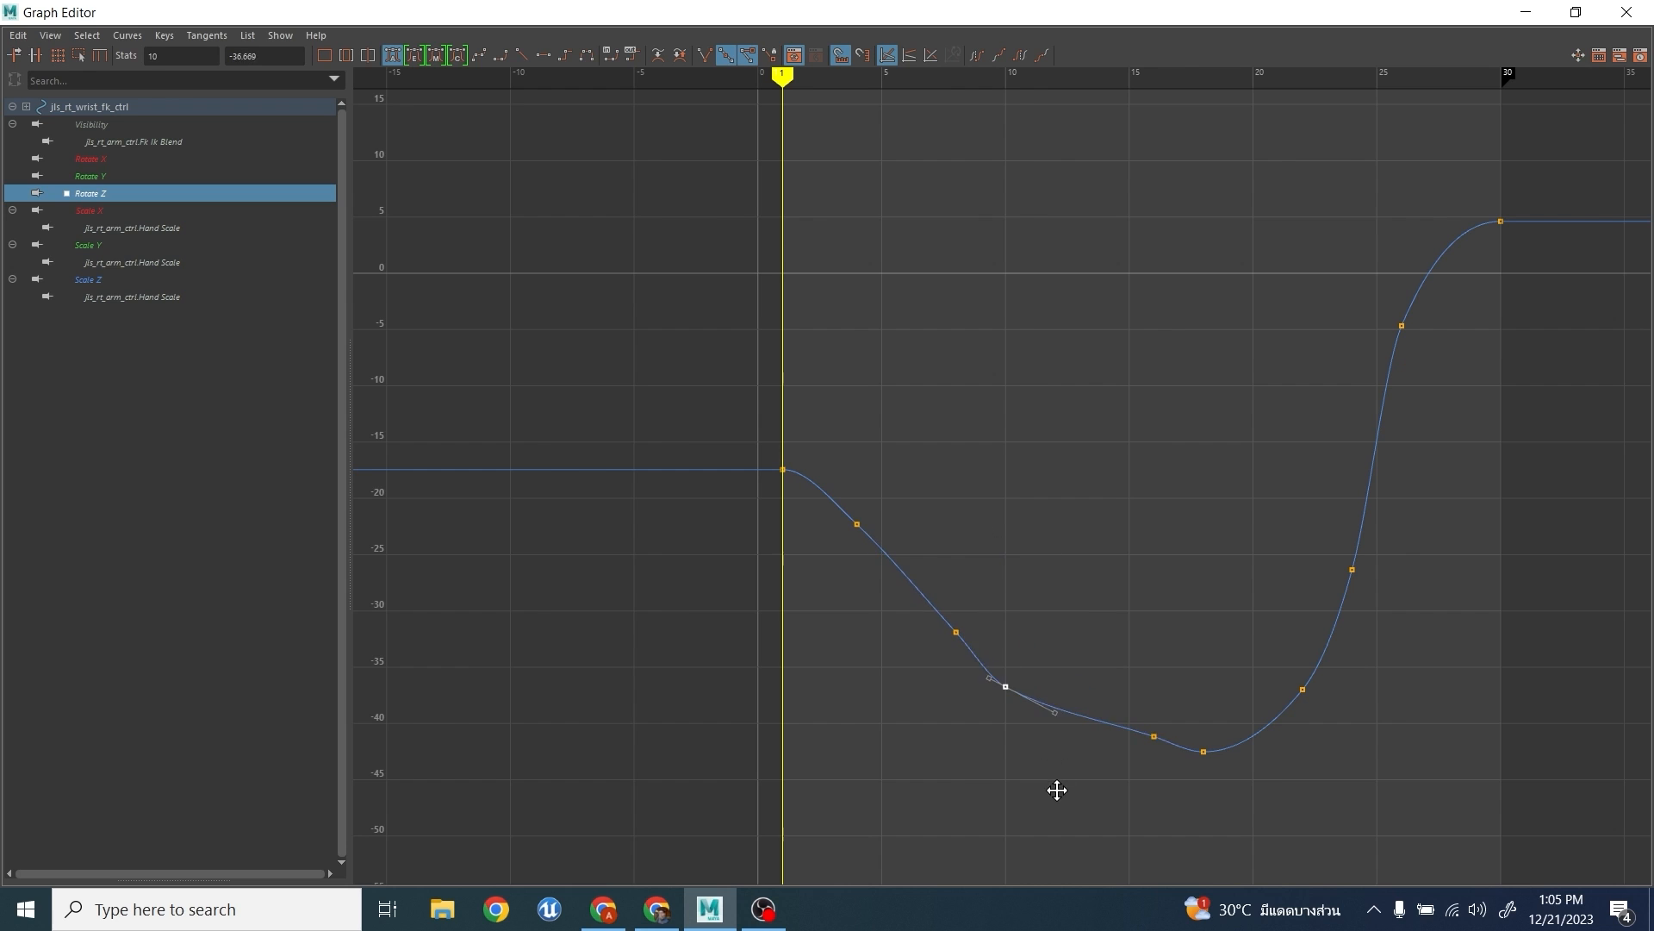
key(Delete)
drag(1127, 769, 1213, 792)
middle_drag(1215, 792, 1190, 788)
drag(981, 717, 1073, 664)
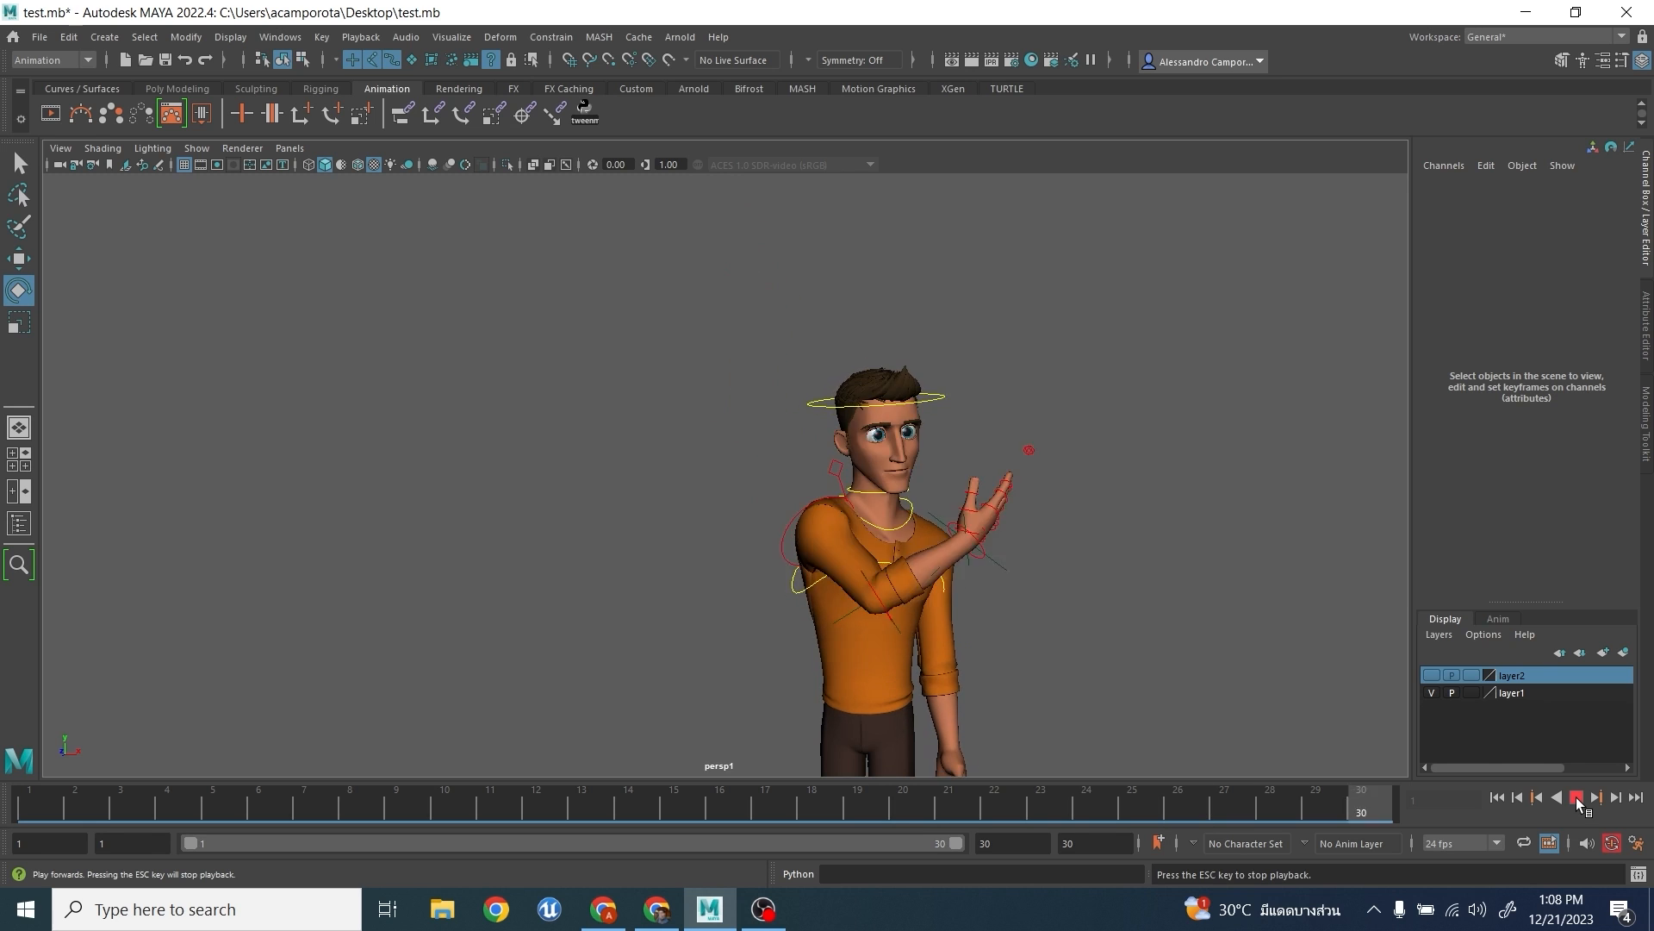
- Play back the arm raise and scrub through frames 1 to 30 to review the smoothed motion
click(1575, 798)
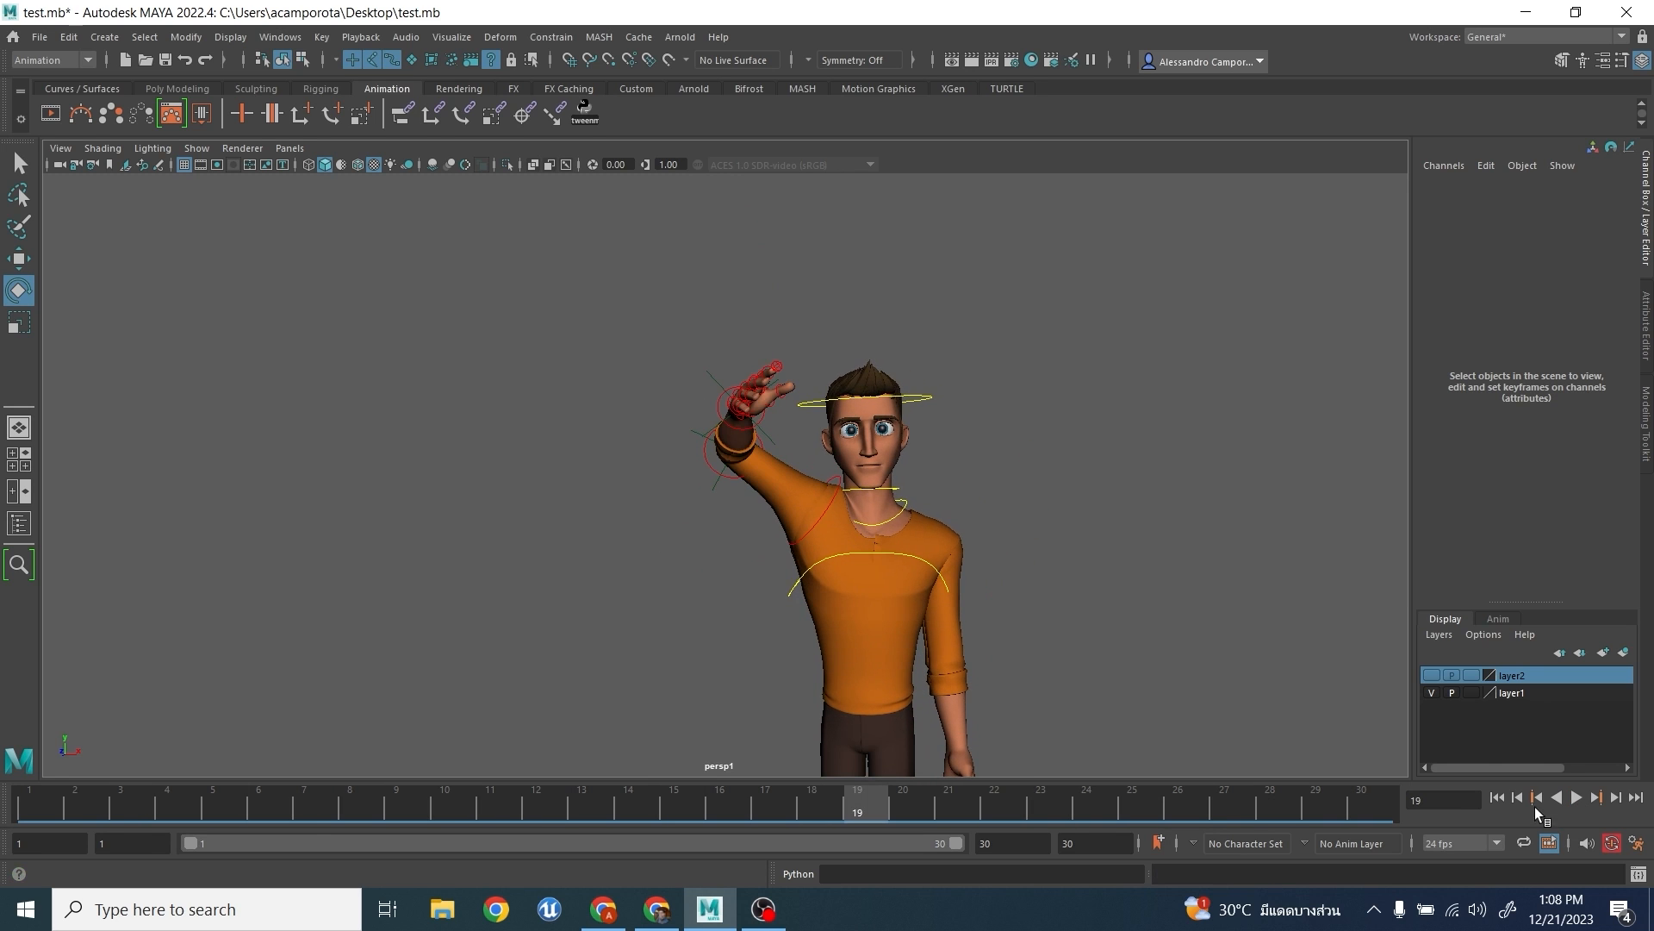
click(36, 799)
drag(200, 801, 1426, 886)
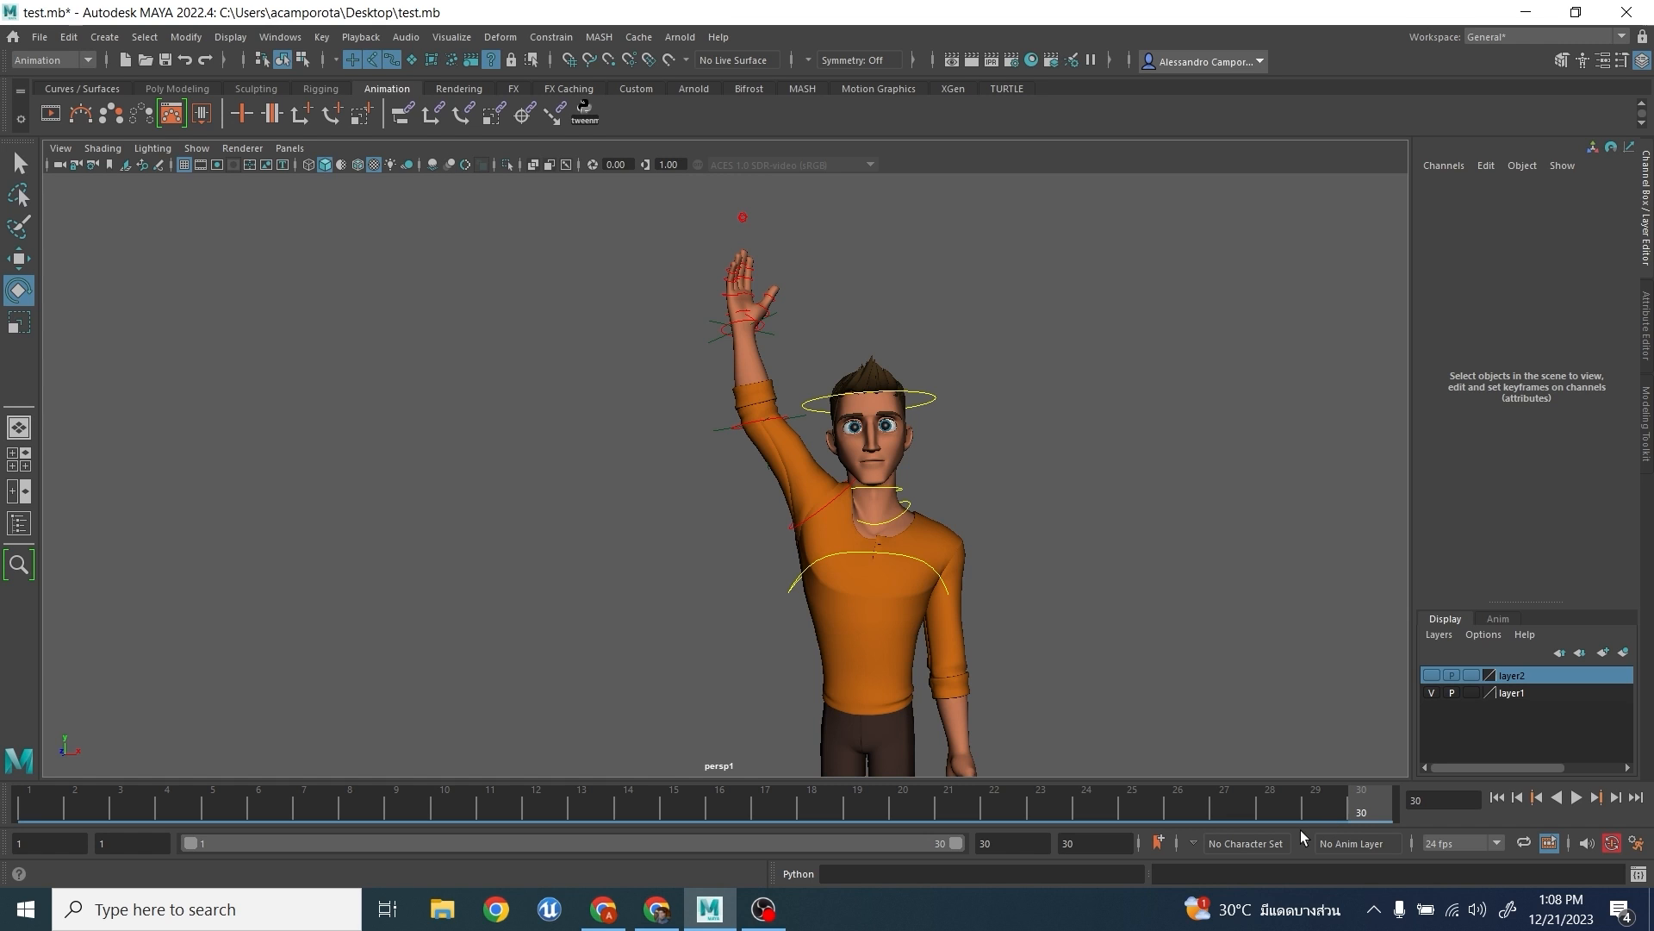
alt+drag(1089, 683, 1084, 672)
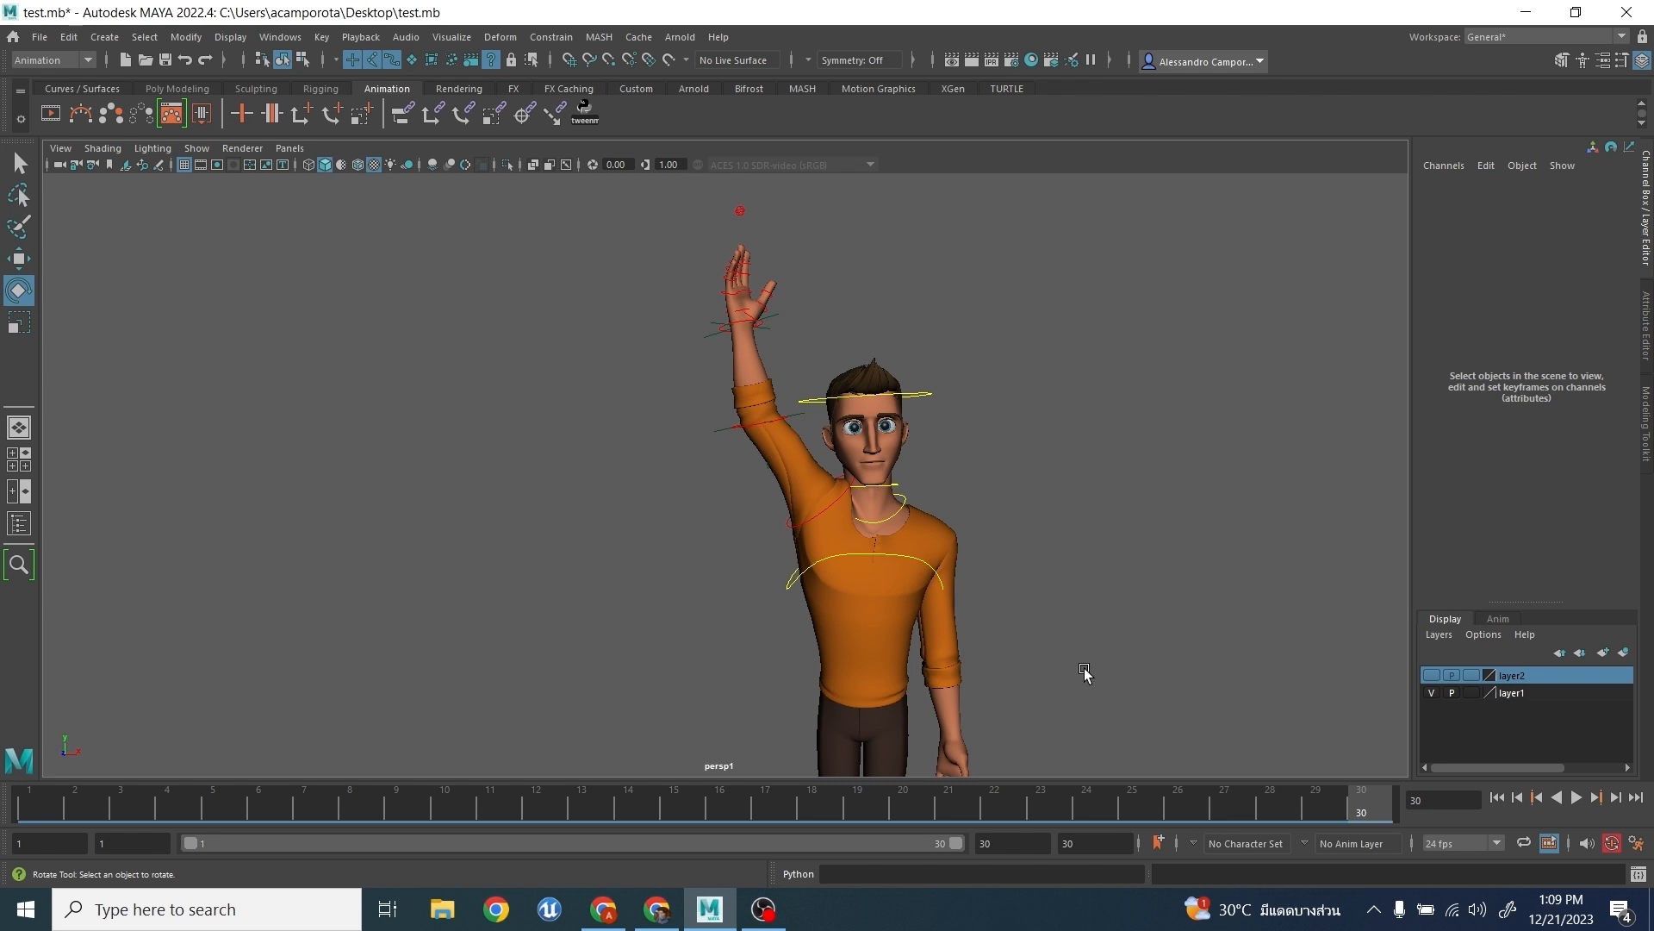
click(39, 37)
click(1576, 798)
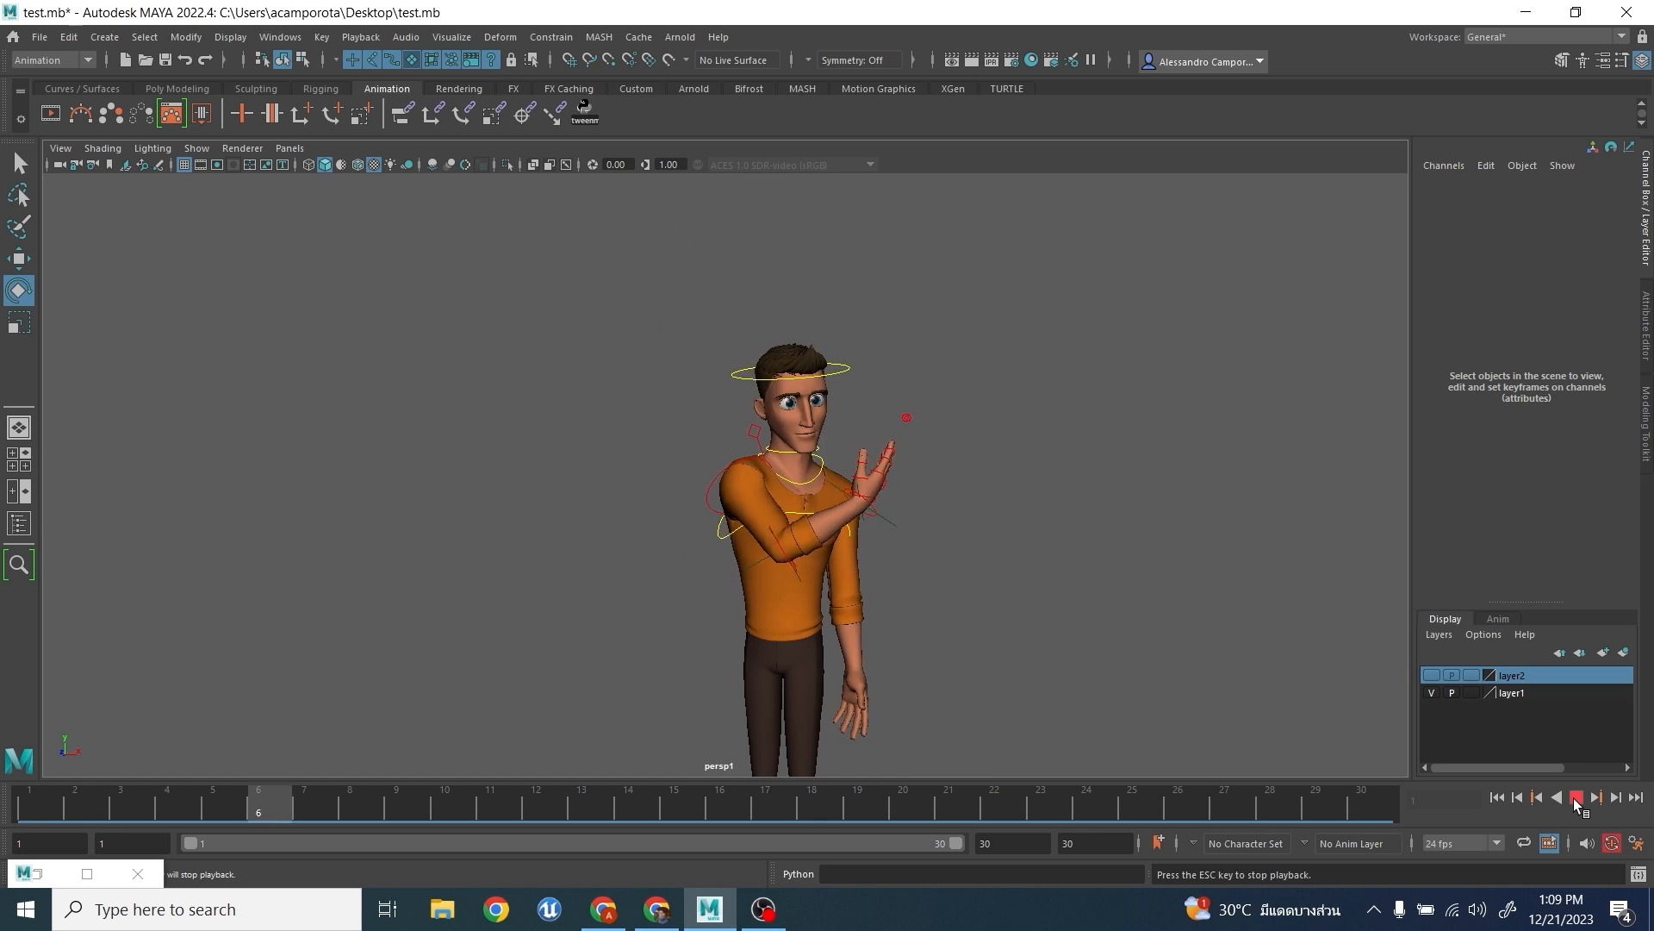
click(1577, 797)
scroll(948, 601, up, 3)
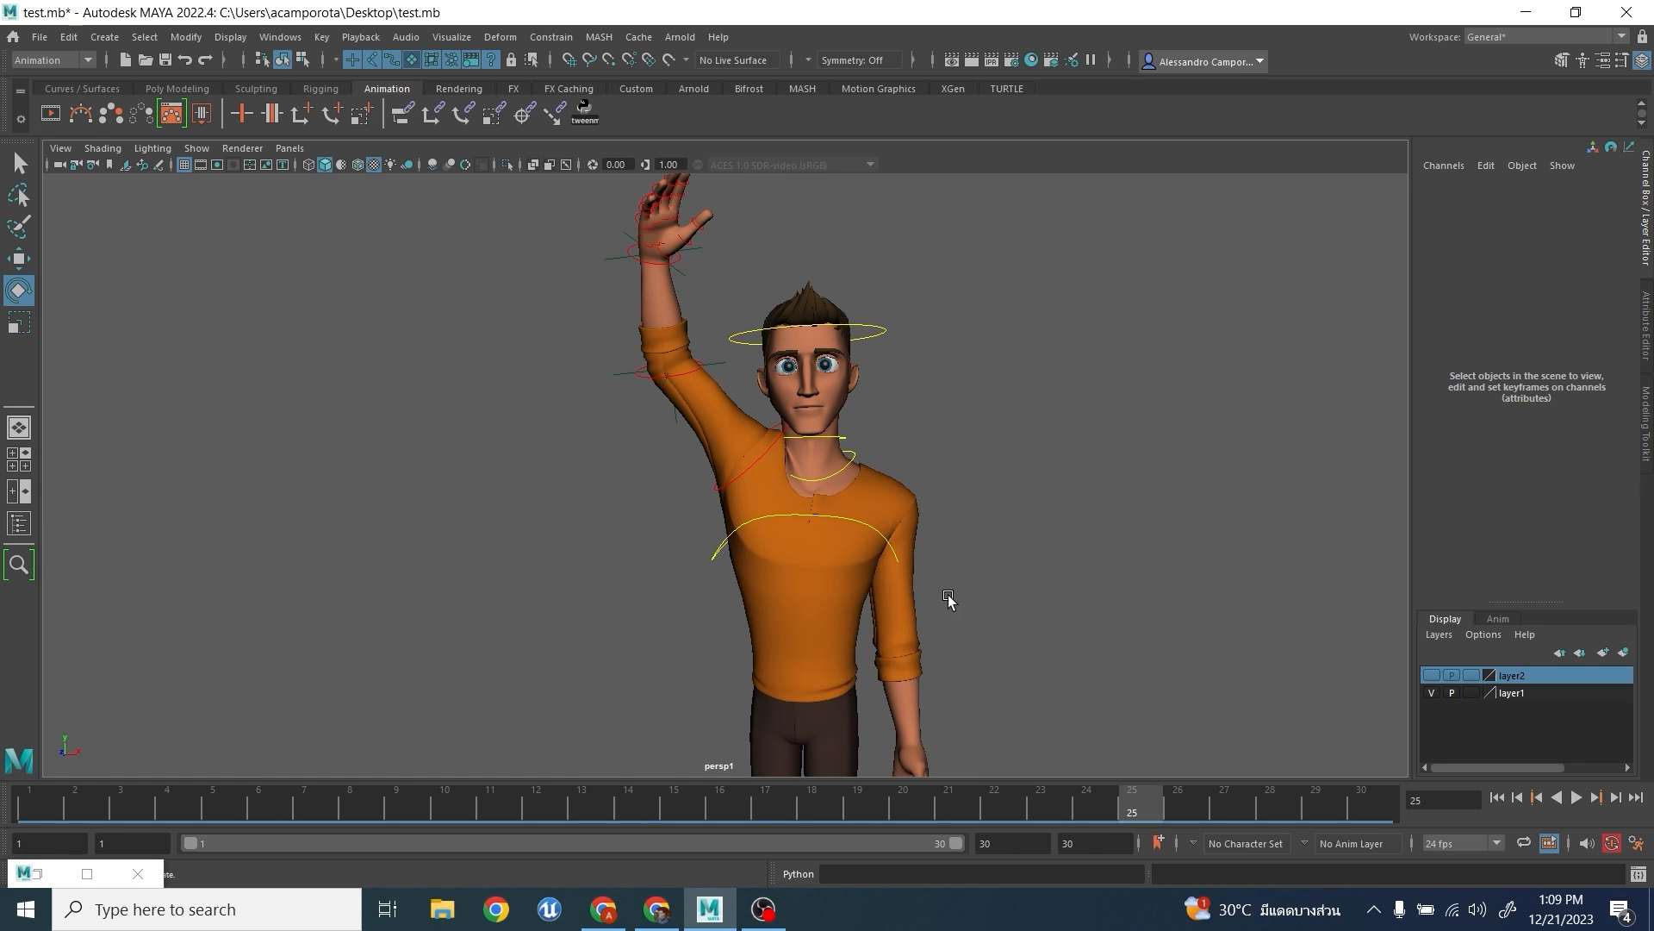
- Select the right upper arm FK control and examine the arm's pose from frame 1 to frame 7 from several angles
click(724, 483)
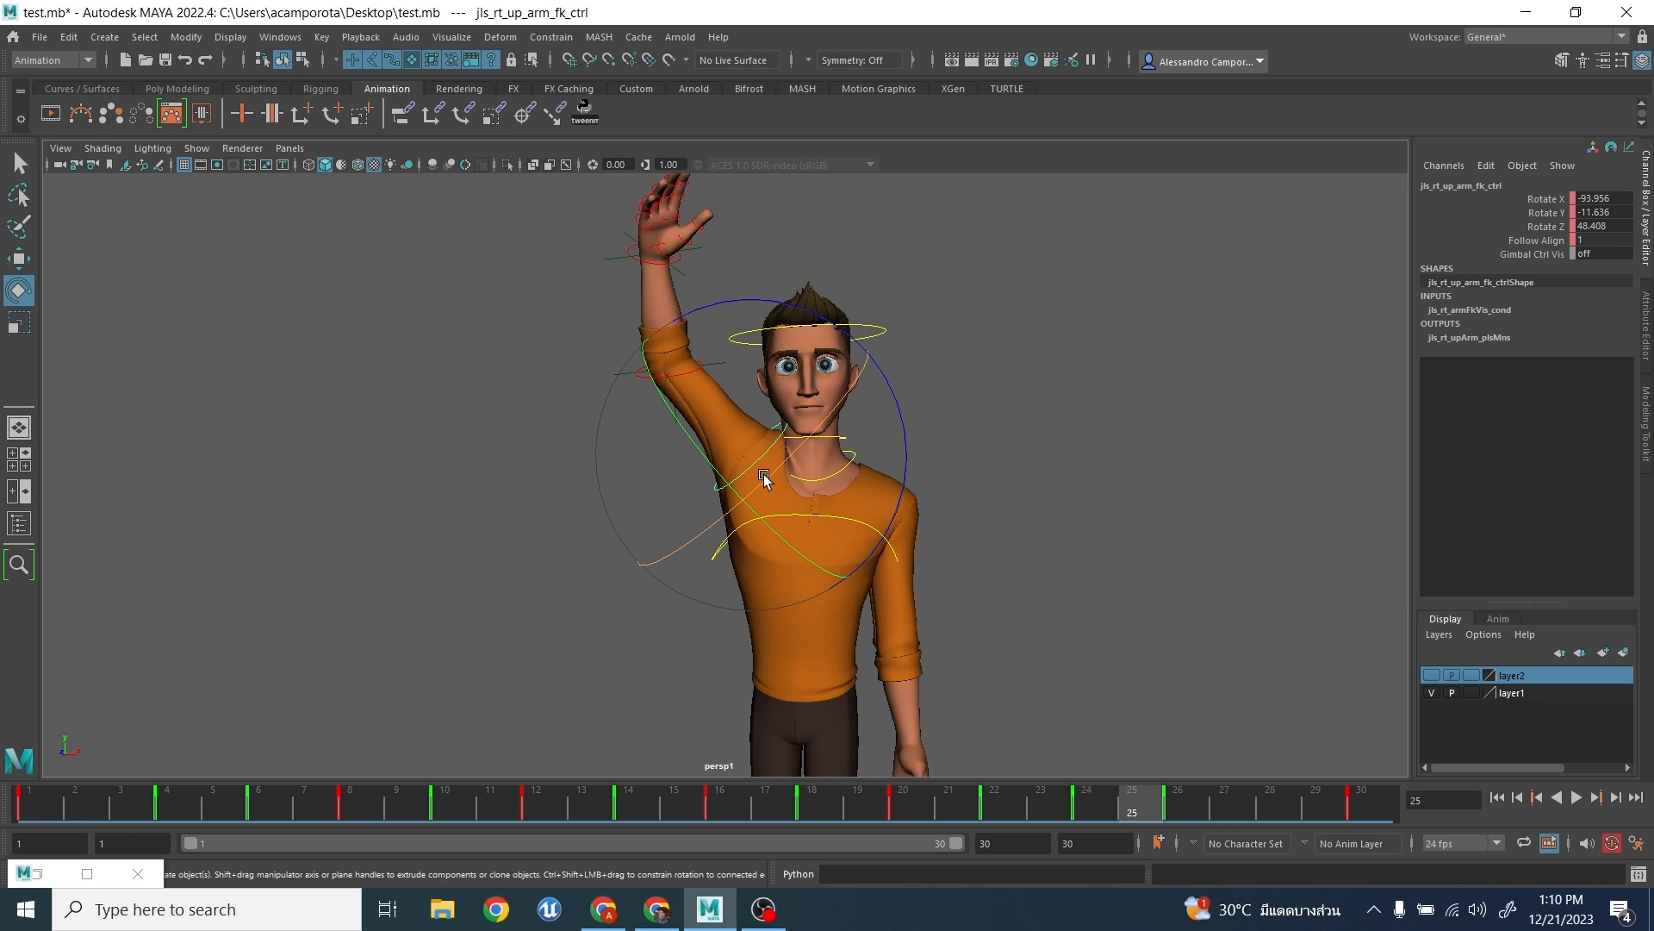
right_drag(825, 483, 905, 481)
drag(175, 802, 34, 805)
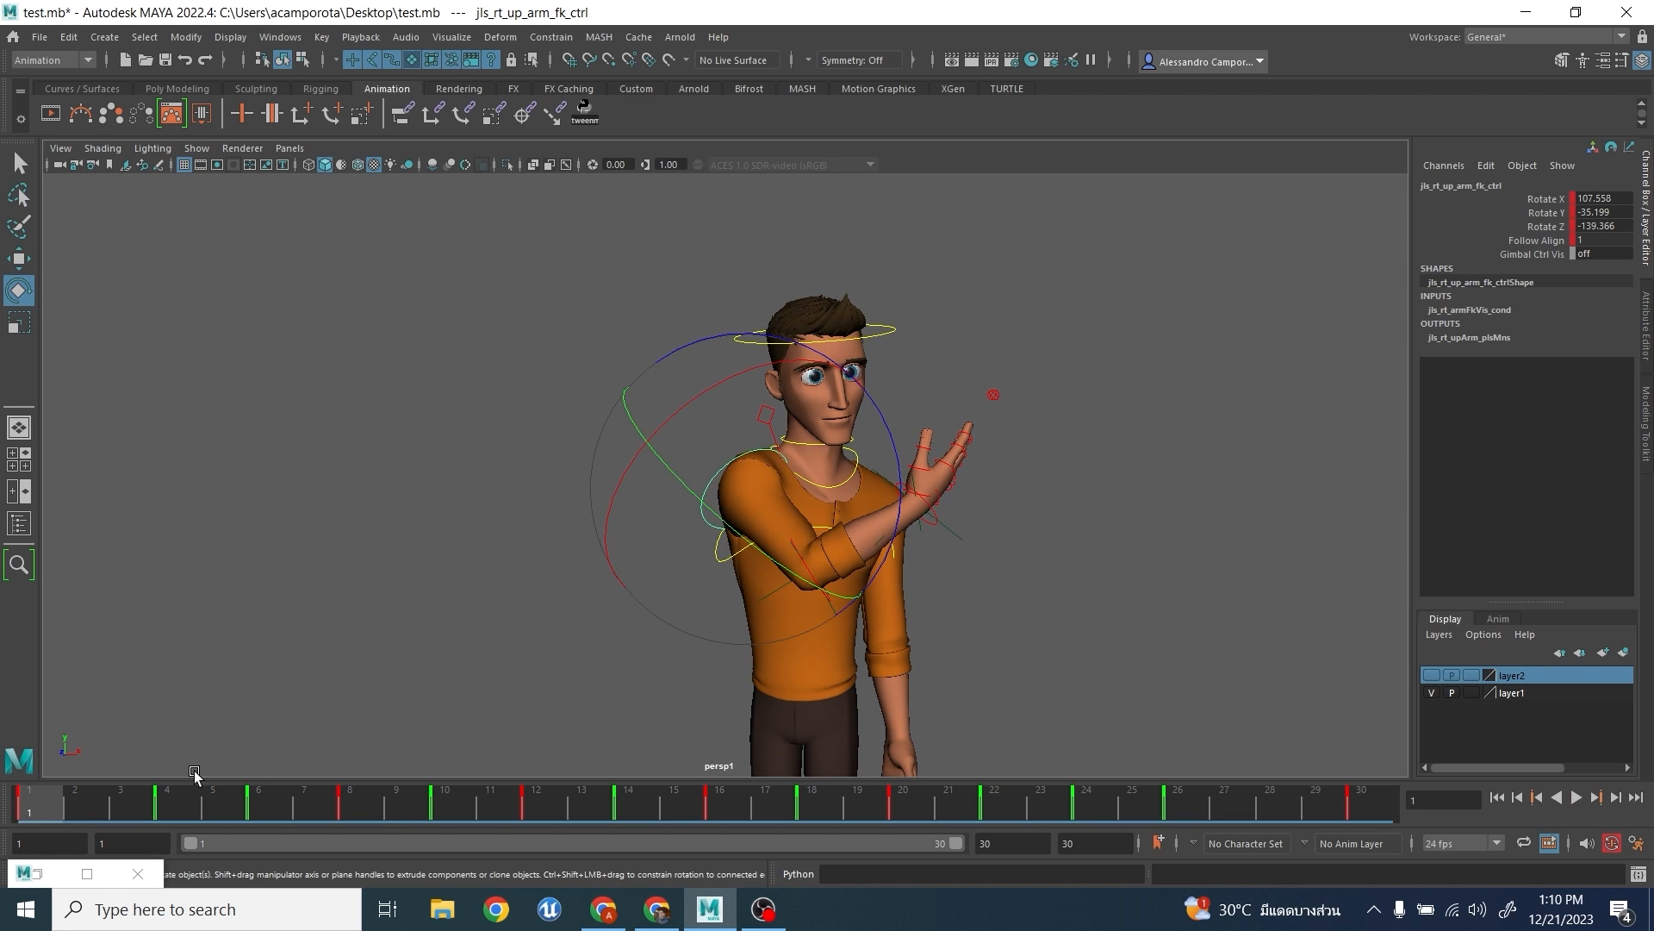
alt+drag(685, 614, 789, 414)
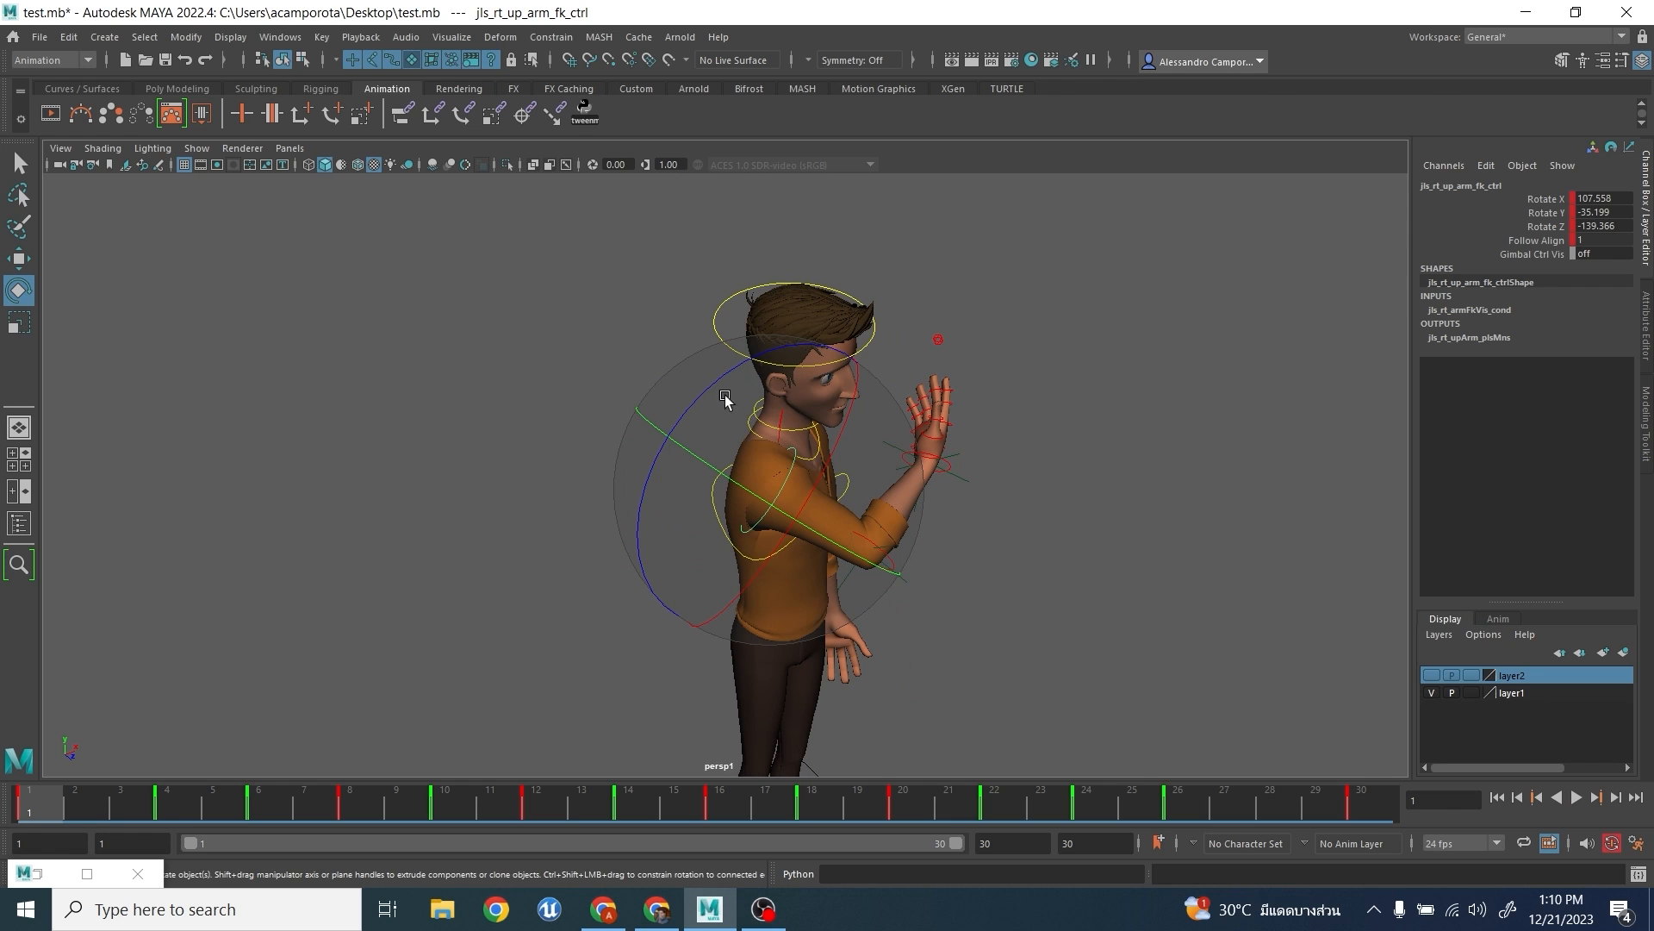
alt+drag(851, 474, 727, 440)
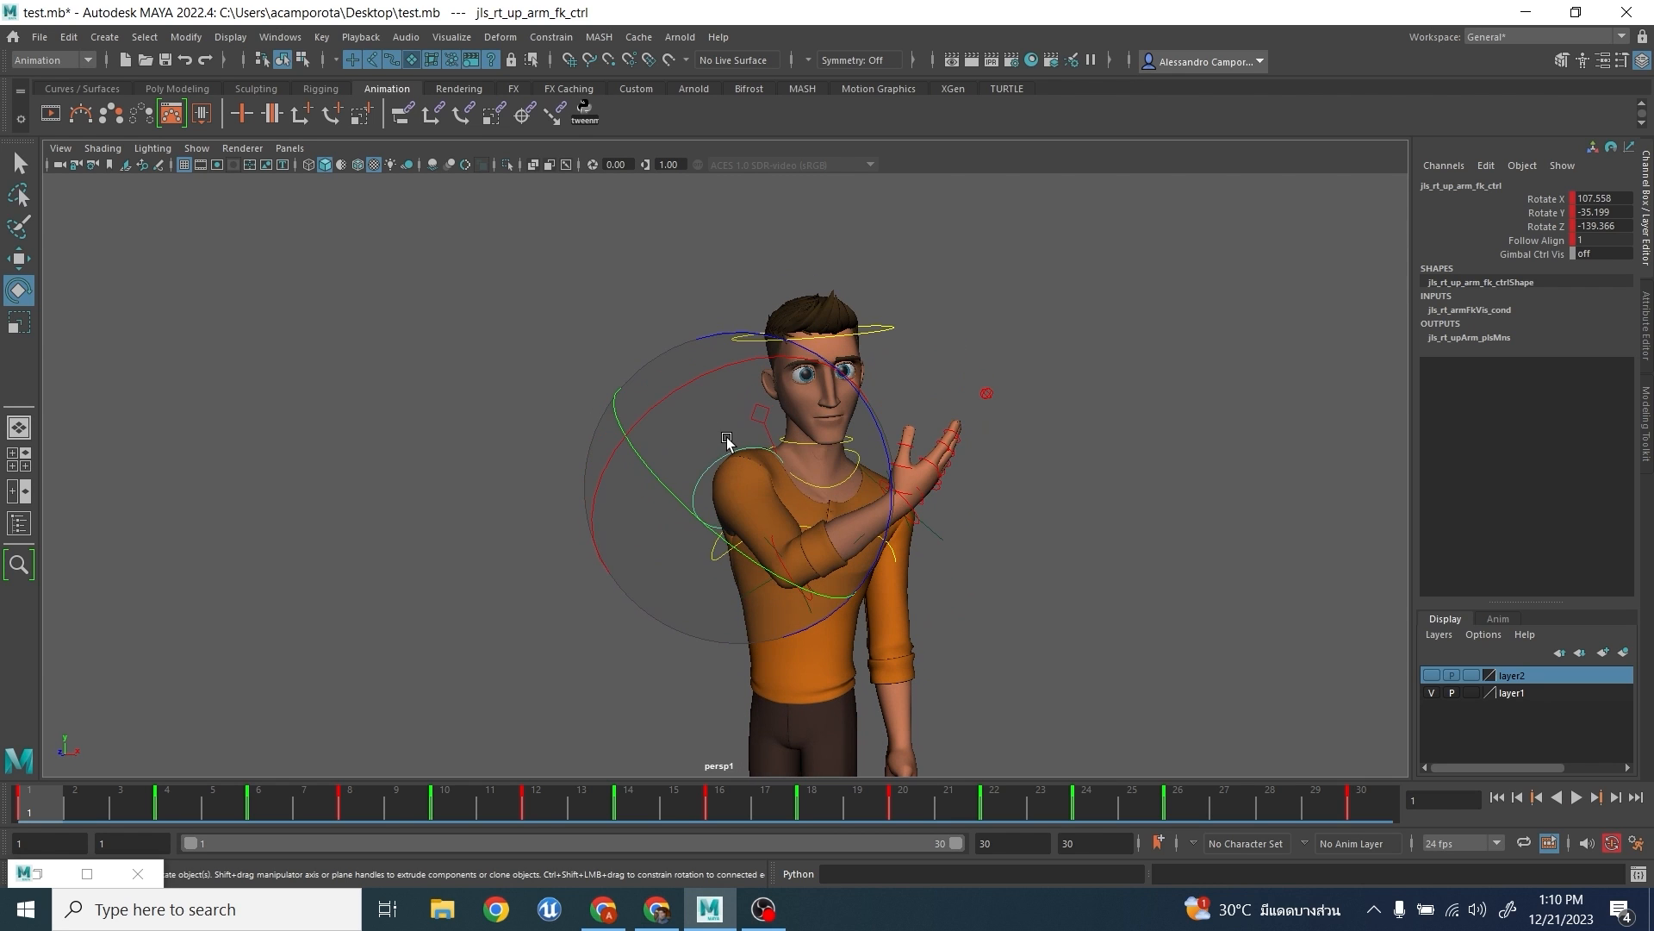
drag(110, 808, 303, 809)
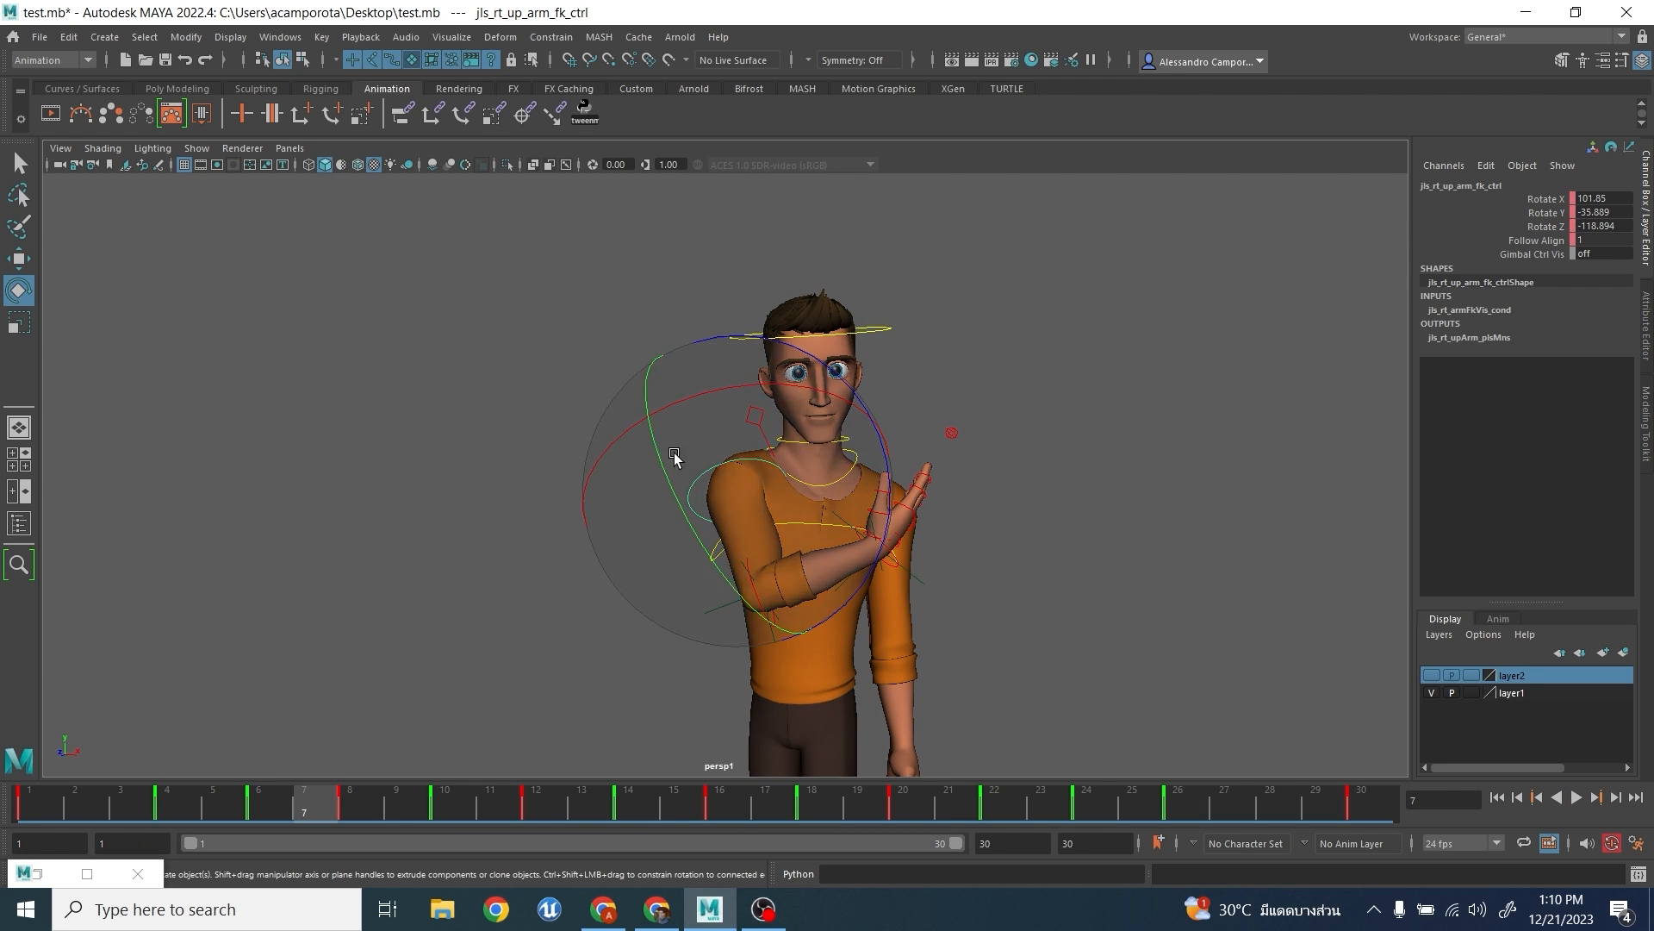
- Open the Graph Editor beside the character and display the upper arm's Rotate X and Rotate Z curves
click(270, 41)
mouse_move(362, 174)
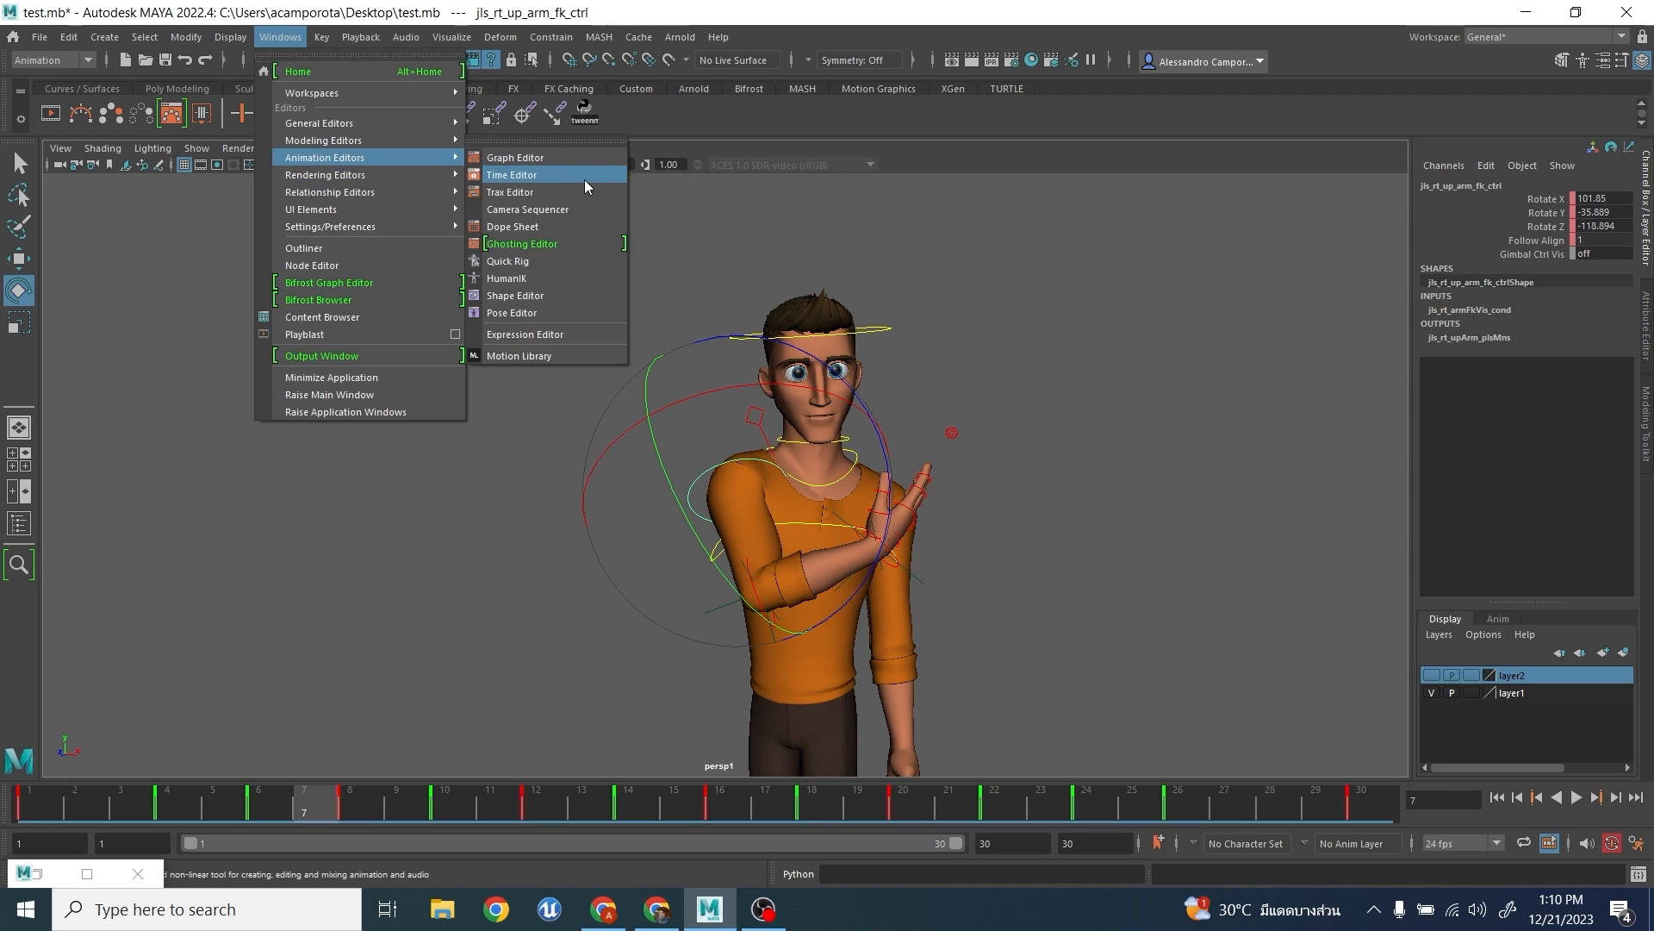
click(557, 163)
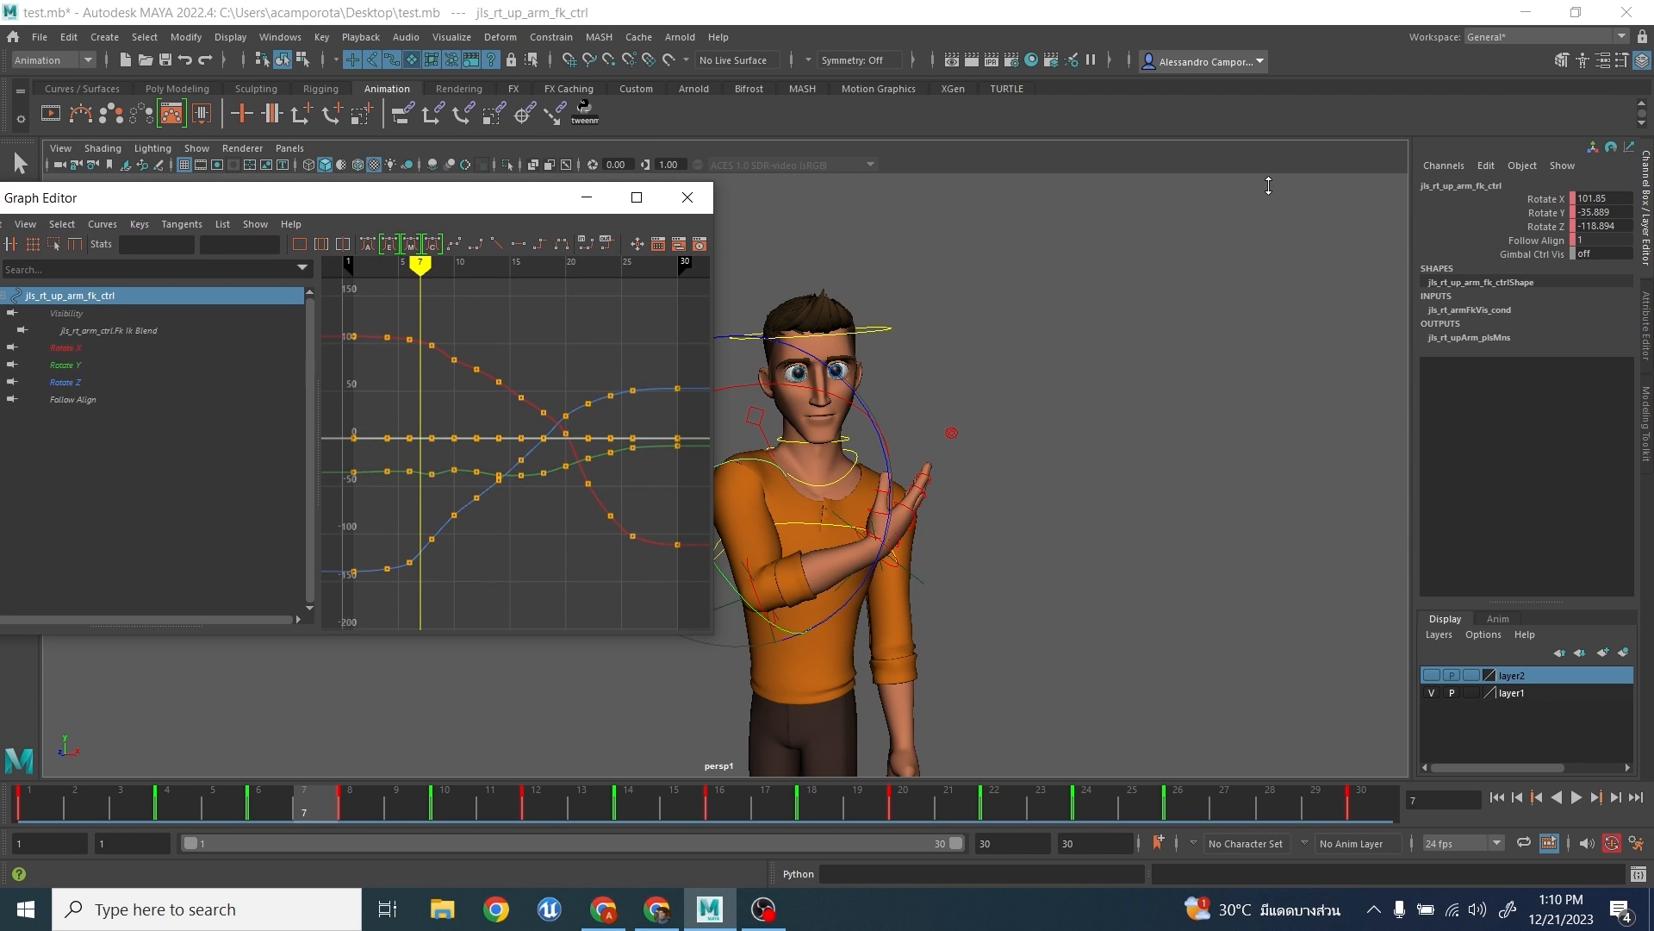
drag(424, 190, 1370, 225)
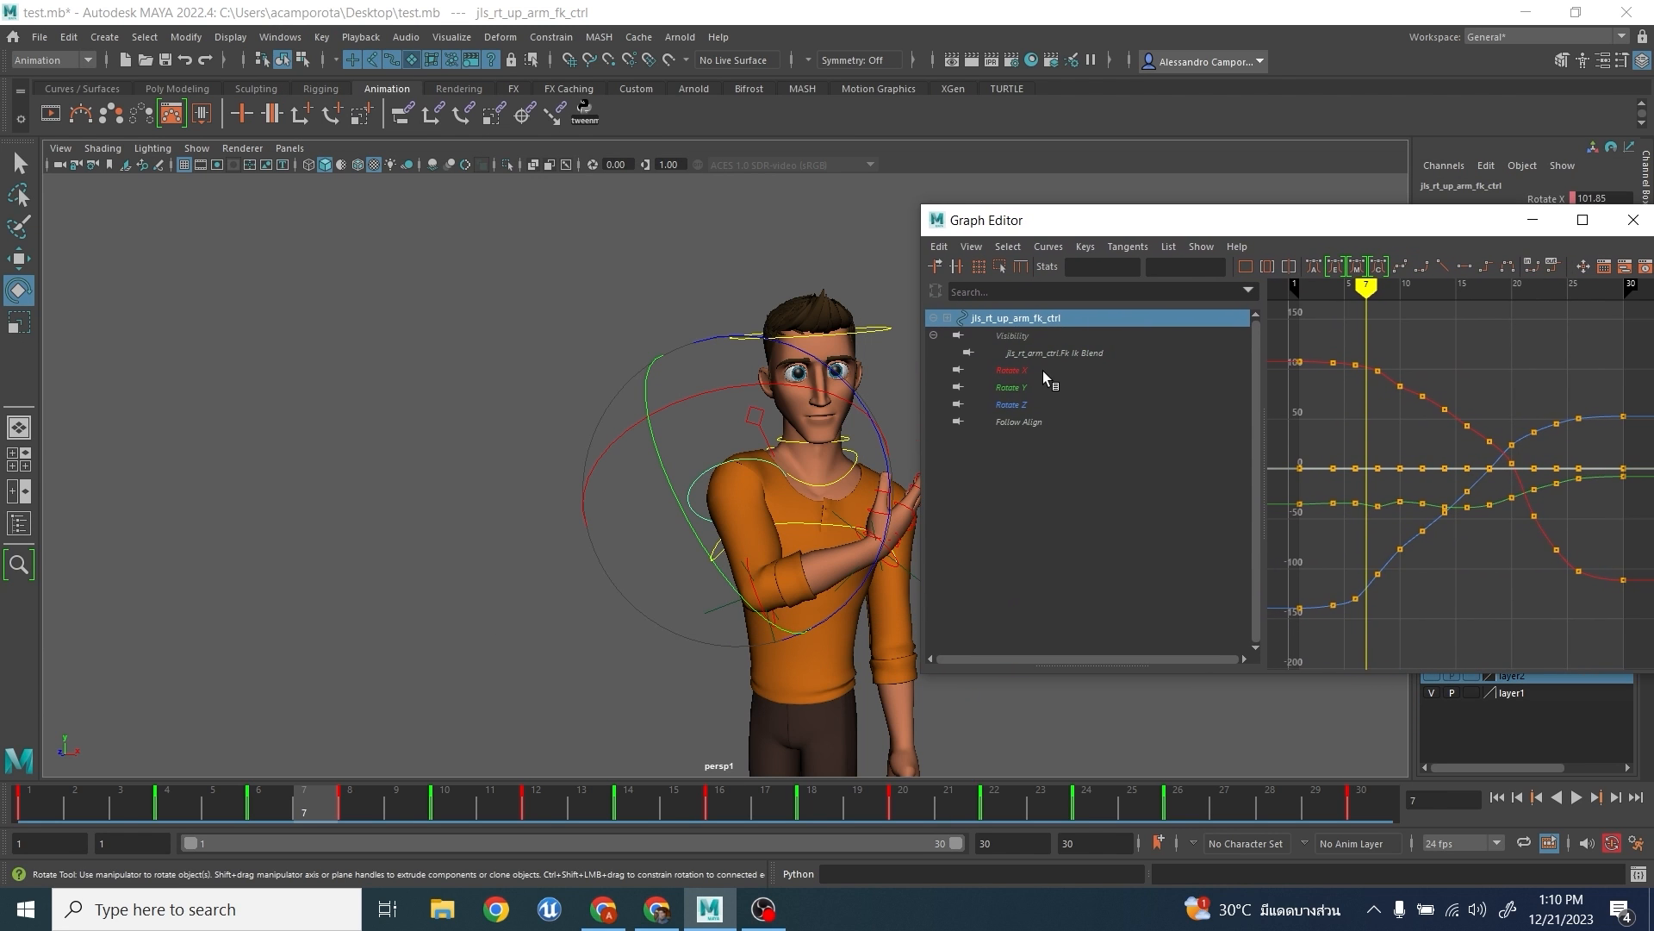
click(1043, 371)
ctrl+click(1057, 404)
scroll(1528, 437, up, 5)
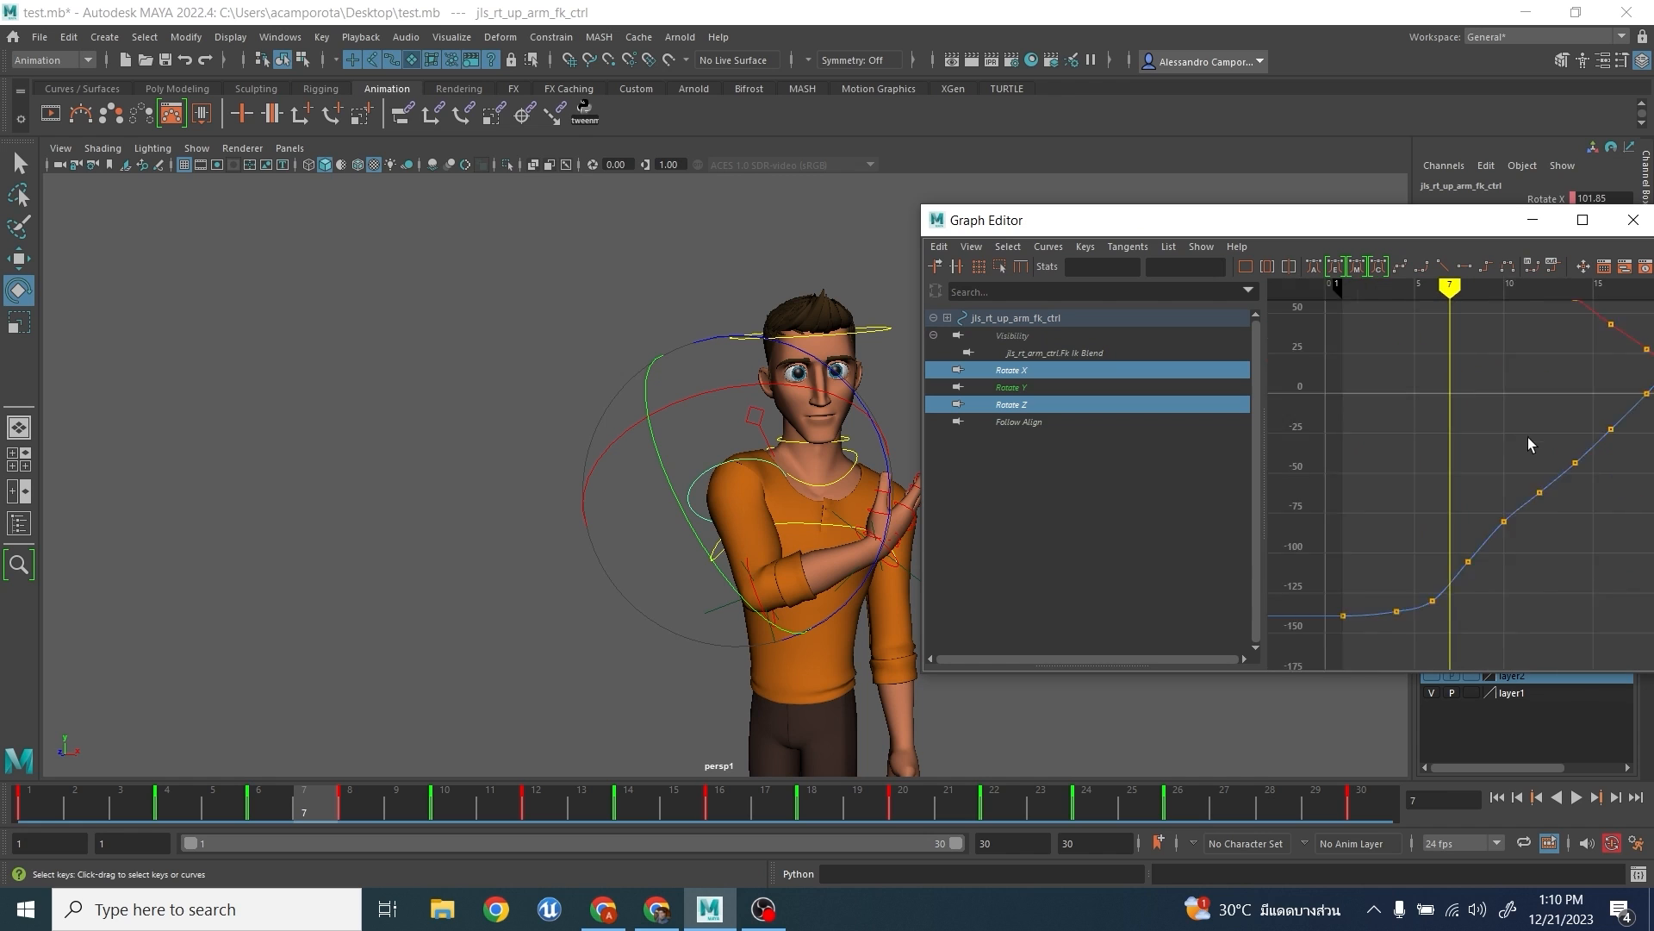
- Try lowering the upper arm's Rotate X key at frame 10, and undo the change
alt+right_drag(1635, 431, 1577, 441)
alt+middle_drag(1495, 414, 1446, 538)
drag(391, 806, 444, 806)
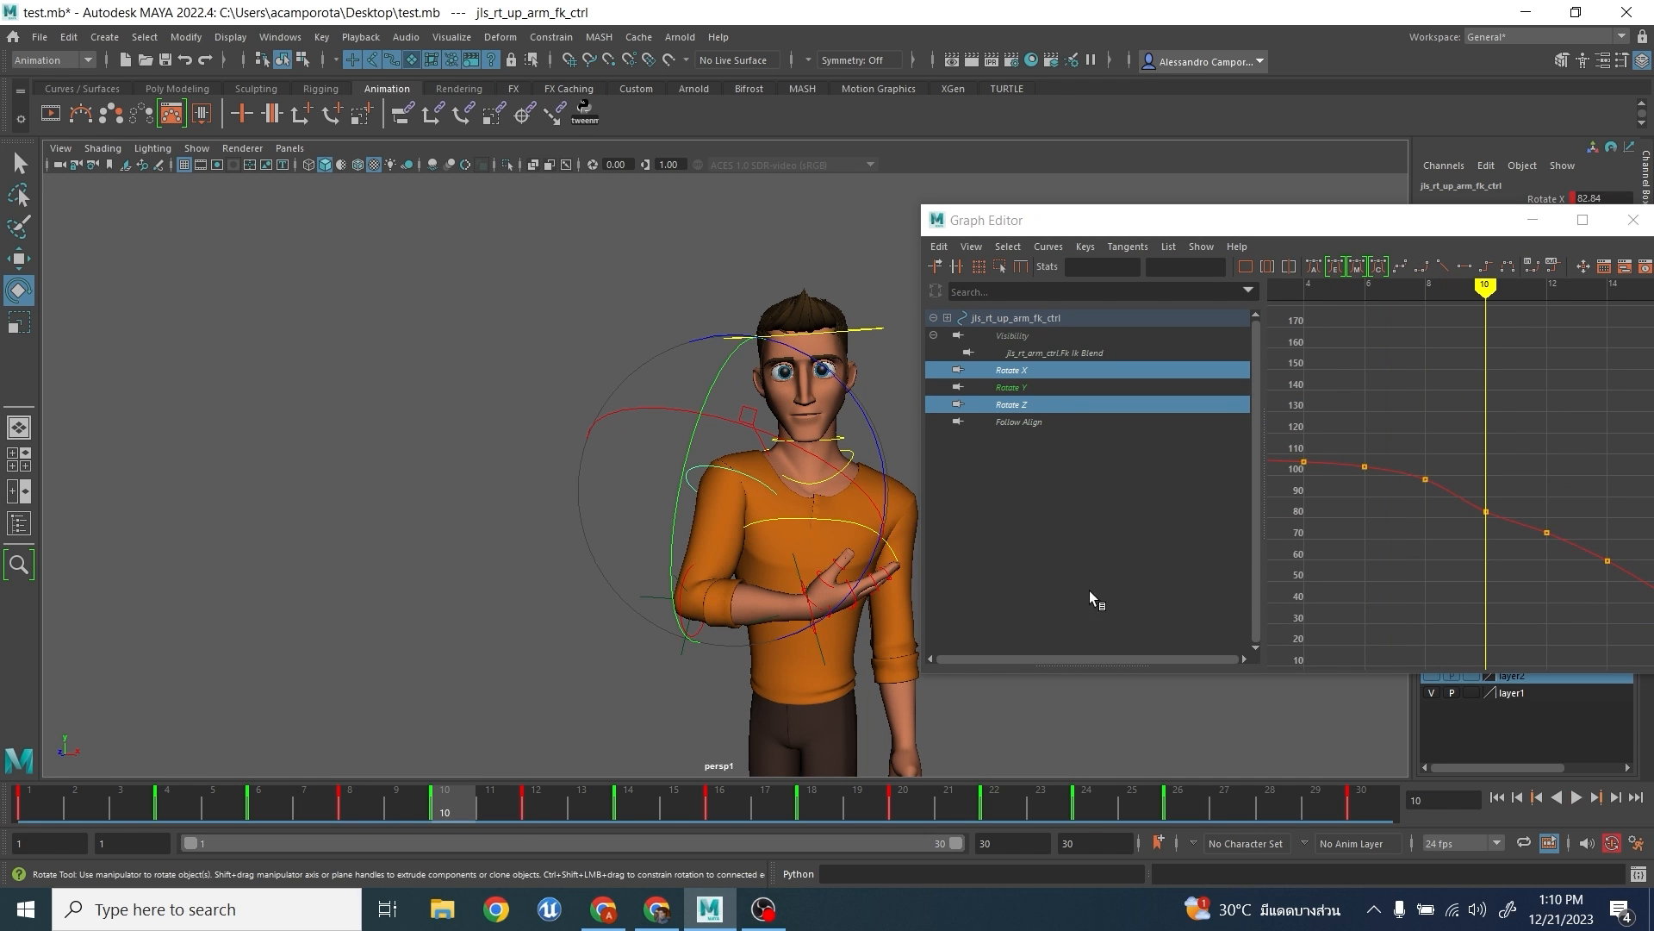
drag(1478, 458, 1503, 556)
middle_drag(1504, 565, 1470, 597)
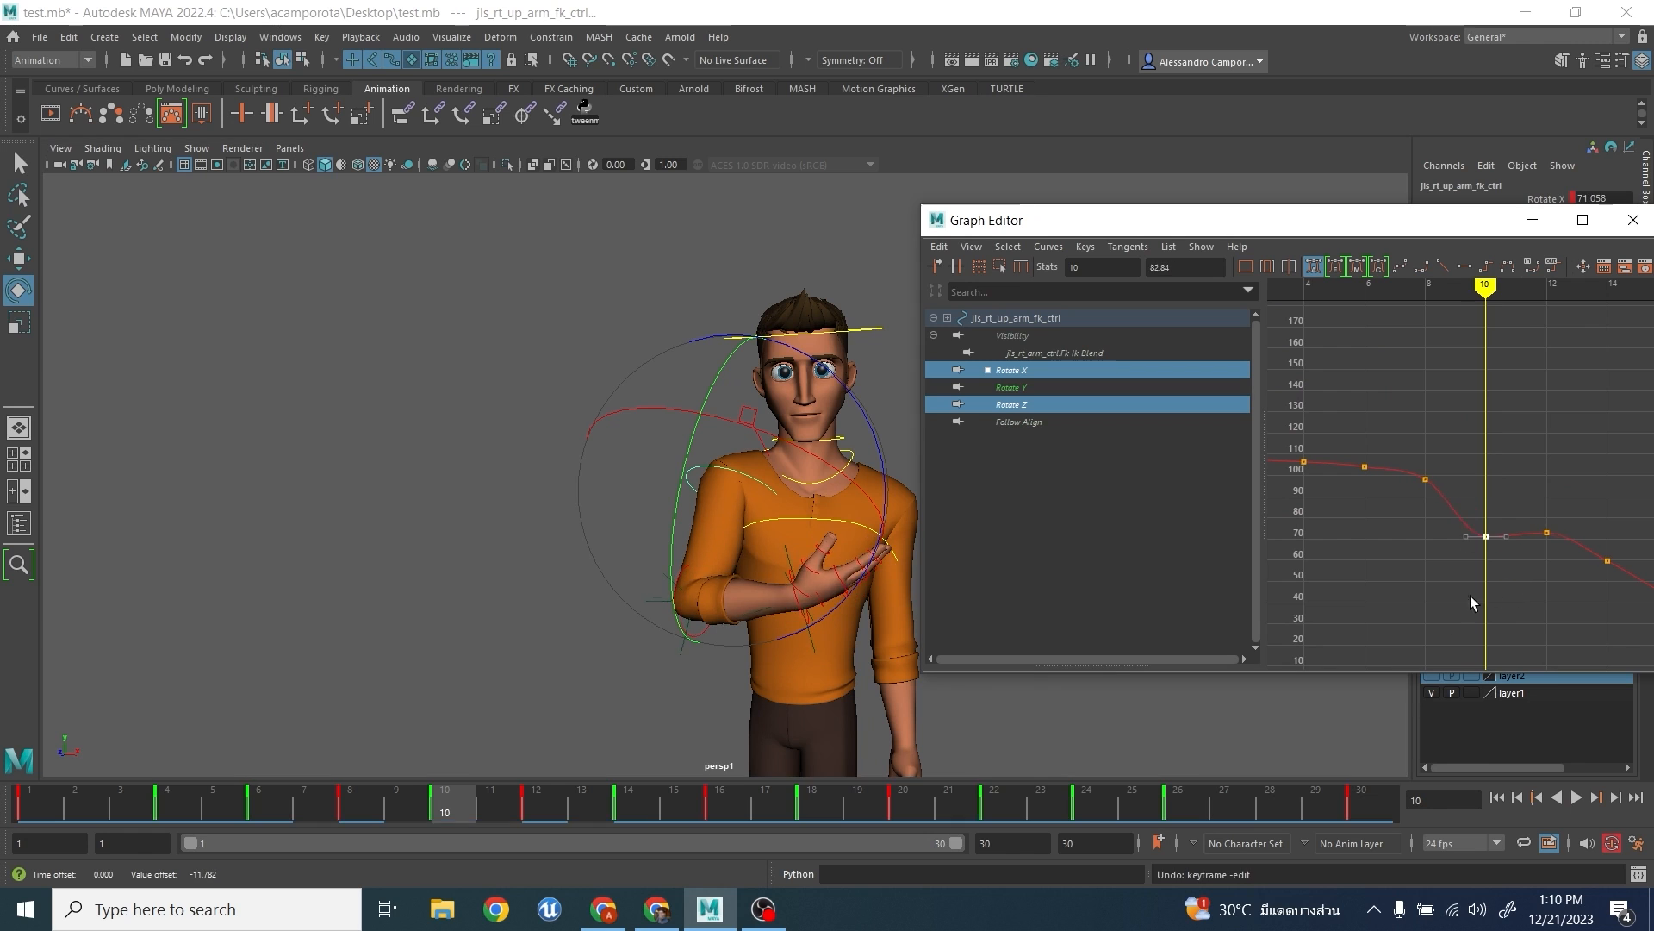
key(ctrl+z)
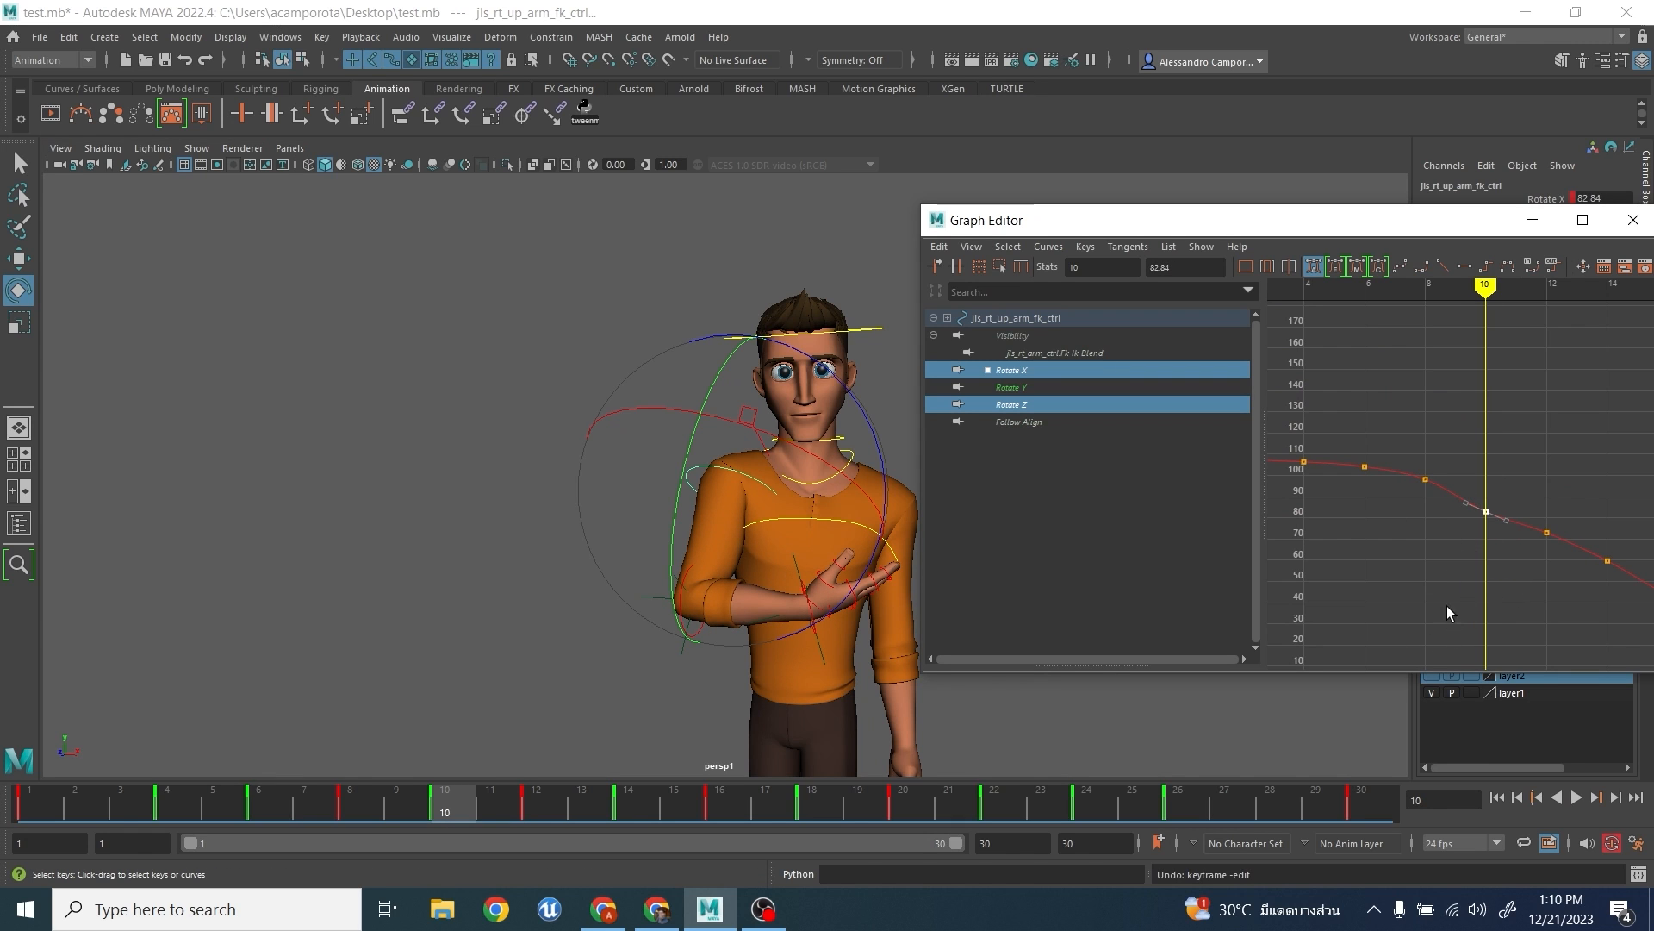
alt+right_drag(1446, 607, 1383, 603)
alt+middle_drag(1383, 603, 1378, 410)
- Display the upper arm's Rotate Y curve, try lowering one of its keys, and undo the change
click(1046, 387)
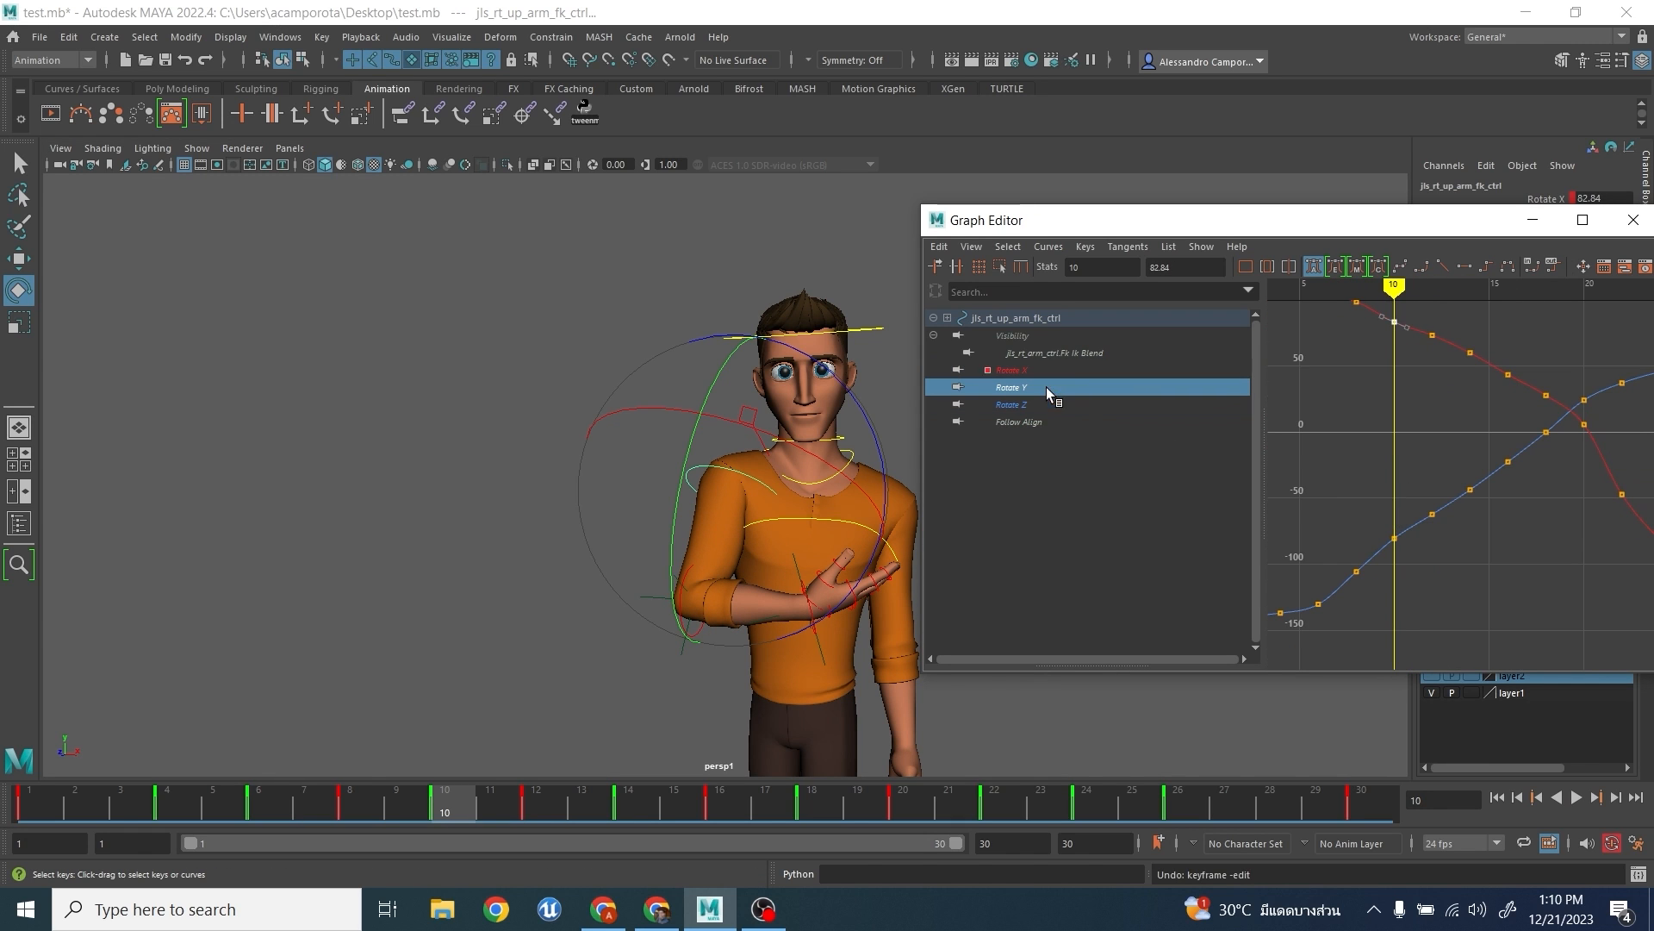
key(f)
drag(1460, 488, 1461, 491)
middle_drag(1461, 517, 1444, 588)
key(ctrl+z)
- Go to frame 8, try raising the upper arm's Rotate Y key there by about 5.4, and undo the change
alt+drag(656, 499, 869, 505)
drag(1340, 487, 1402, 557)
mouse_move(450, 779)
mouse_down()
mouse_move(314, 798)
mouse_move(536, 798)
mouse_move(350, 799)
mouse_up()
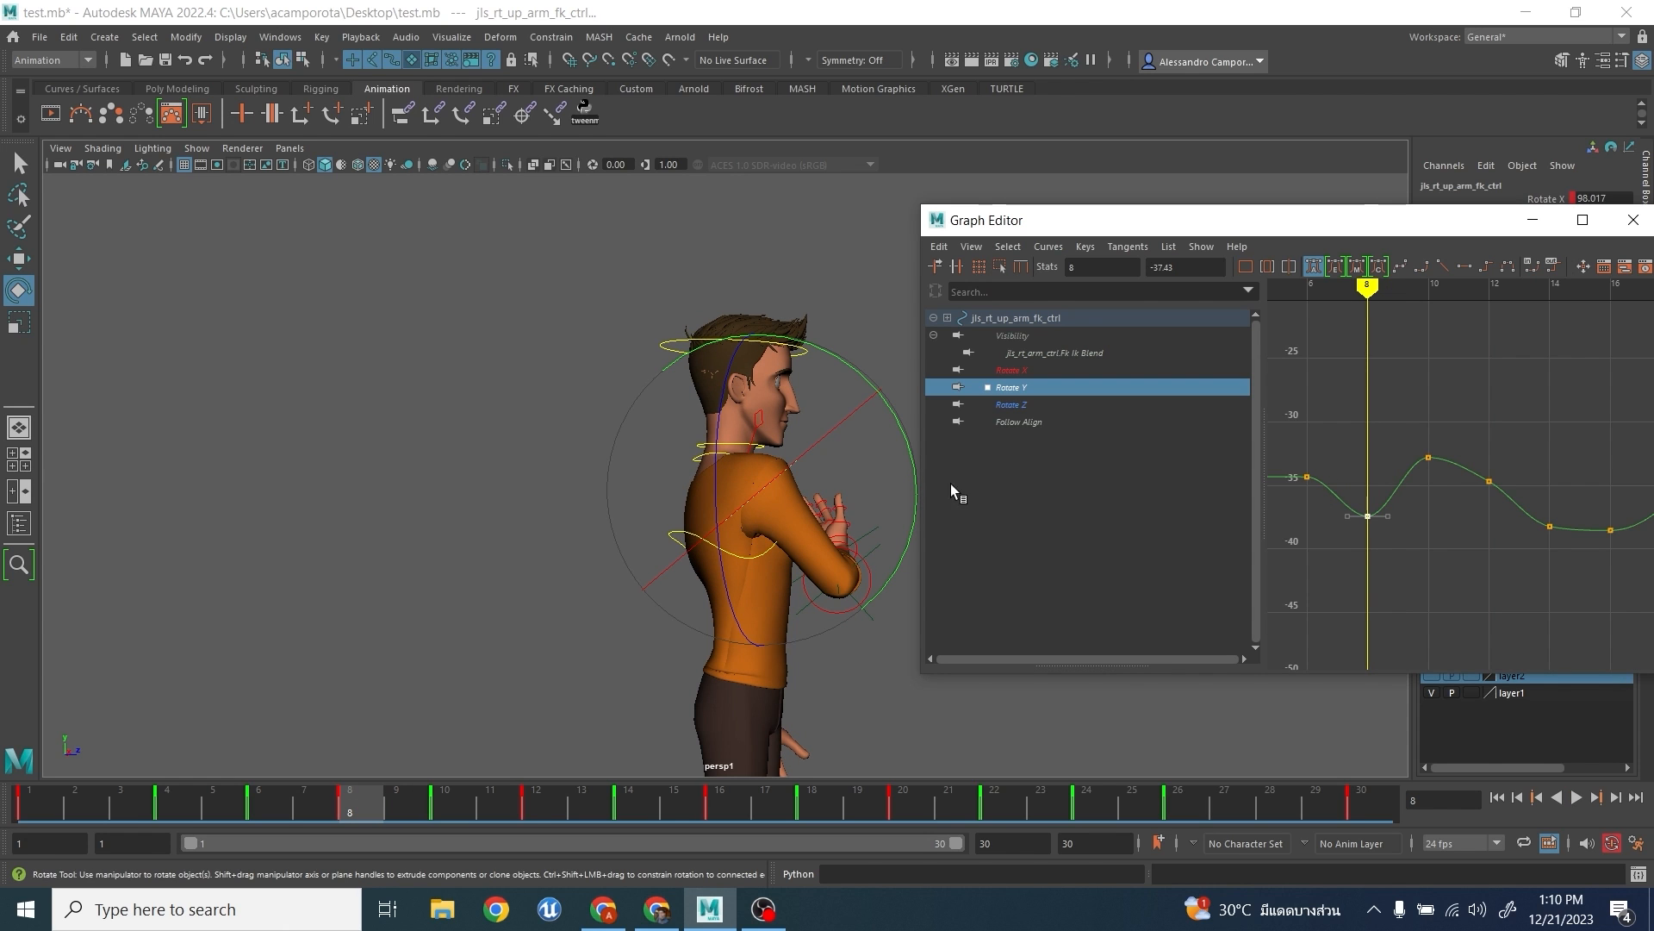
middle_drag(1377, 548, 1368, 481)
key(ctrl+z)
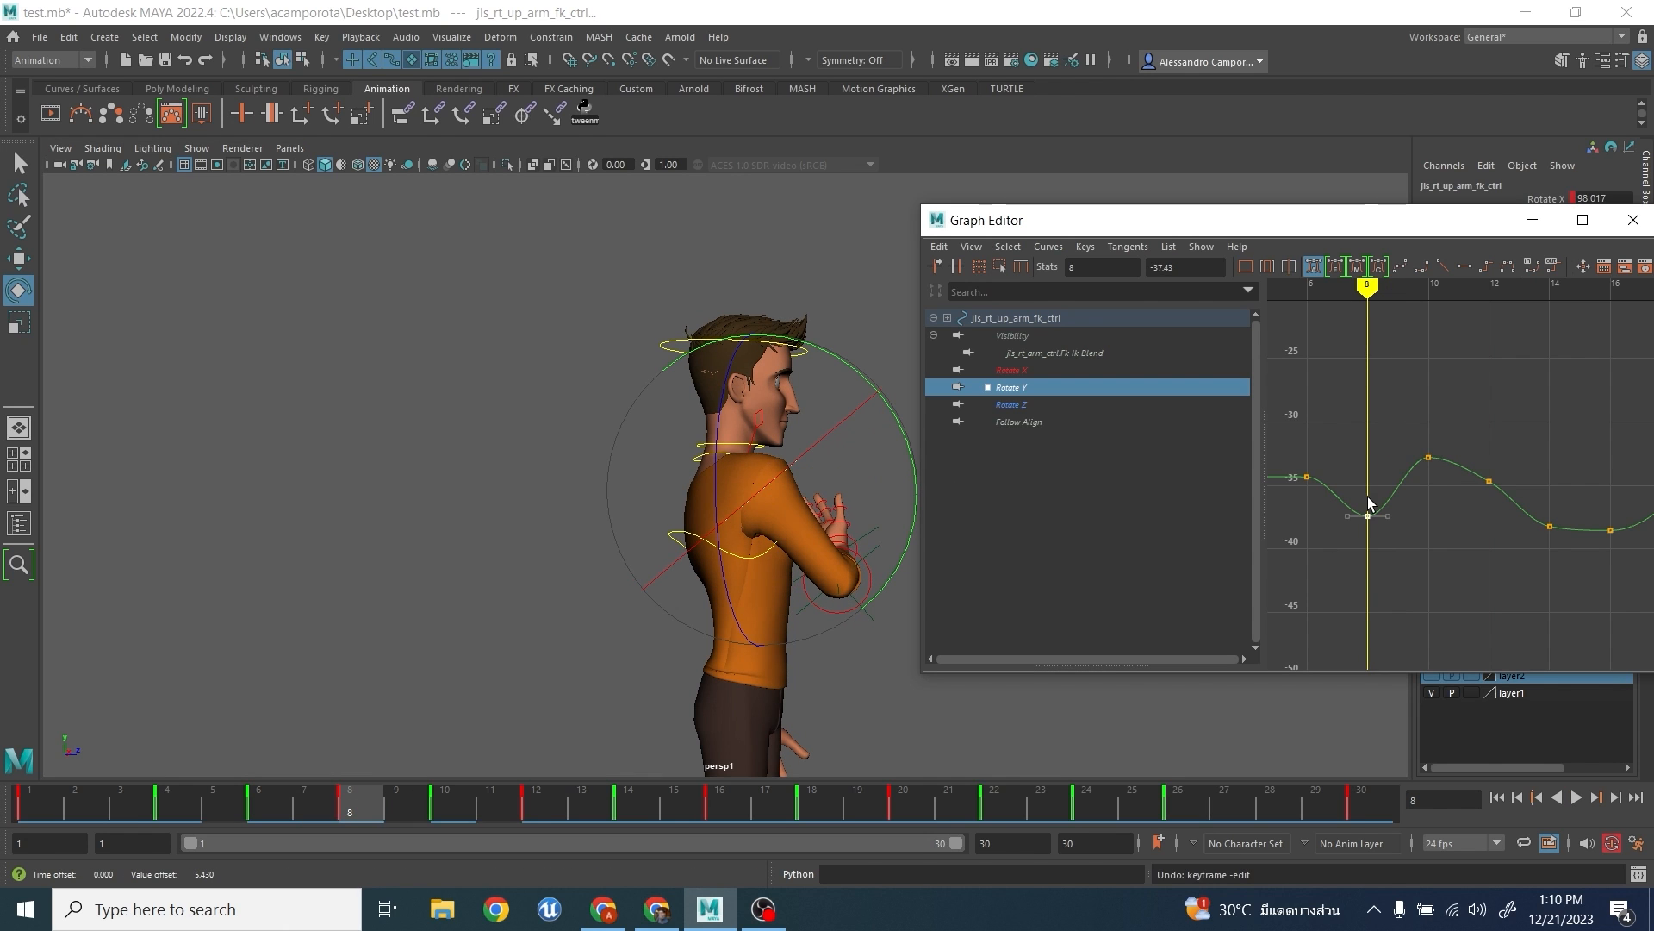
- Try rotating the upper arm control about -2 degrees in Y at frame 8, and undo the rotation
alt+drag(779, 536, 792, 516)
mouse_move(886, 423)
mouse_down()
mouse_move(871, 398)
mouse_move(879, 431)
mouse_up()
key(ctrl+z)
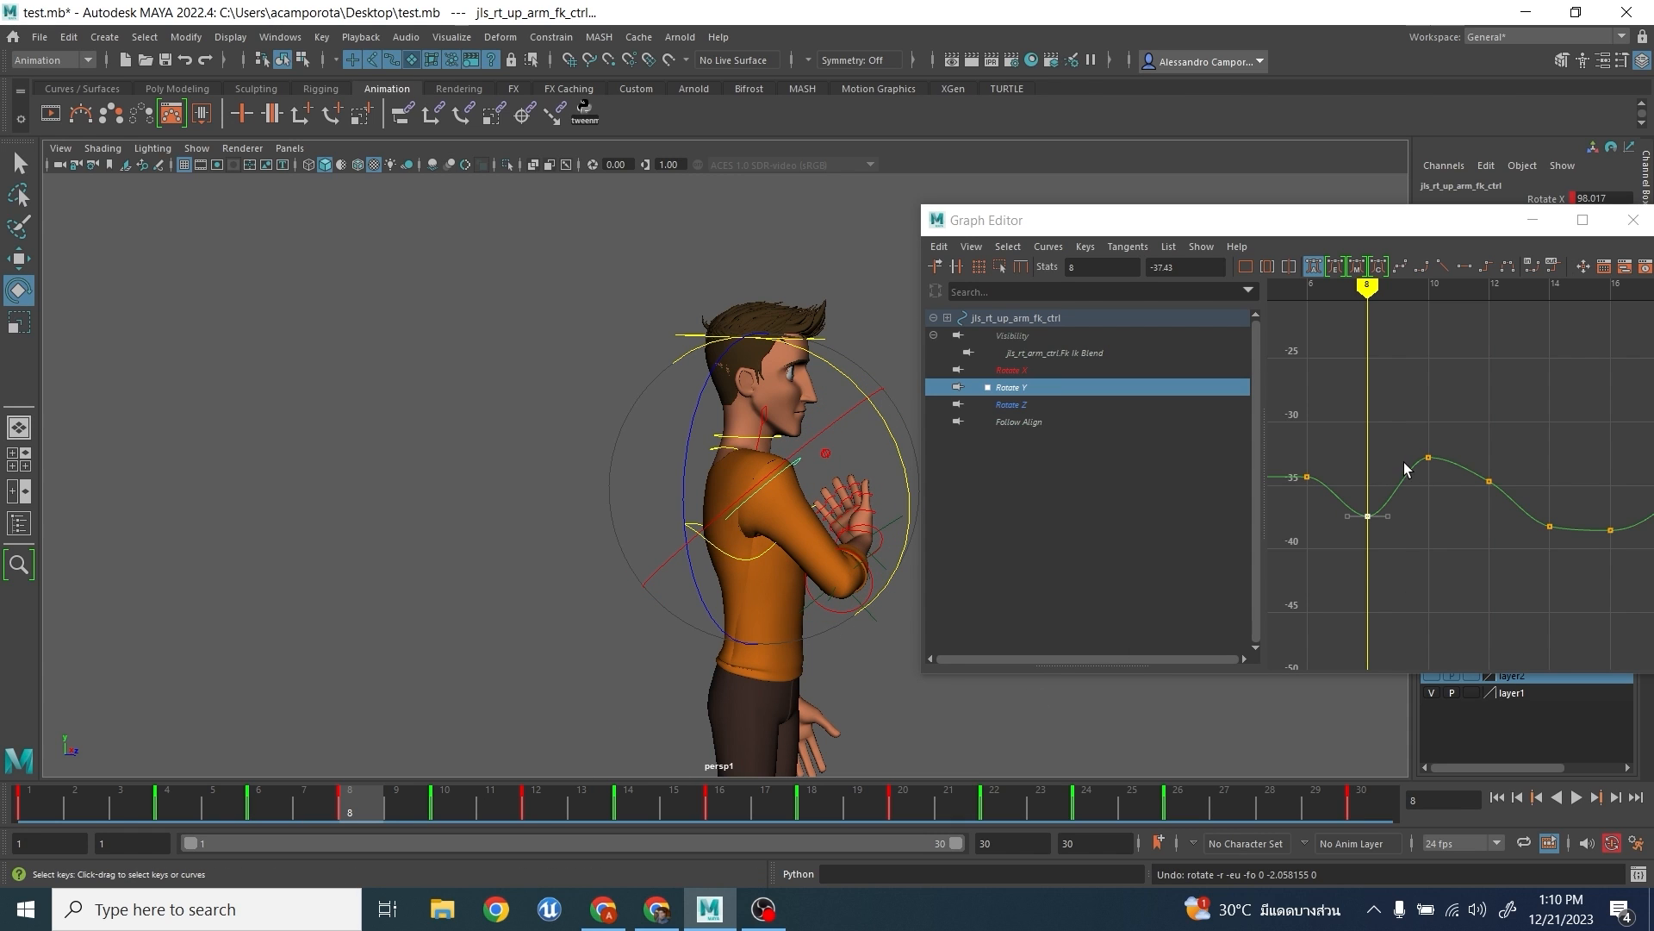
- Try deleting the upper arm's Rotate Y keys at frames 10 and 12, and undo the deletion
drag(1406, 436, 1520, 535)
key(Delete)
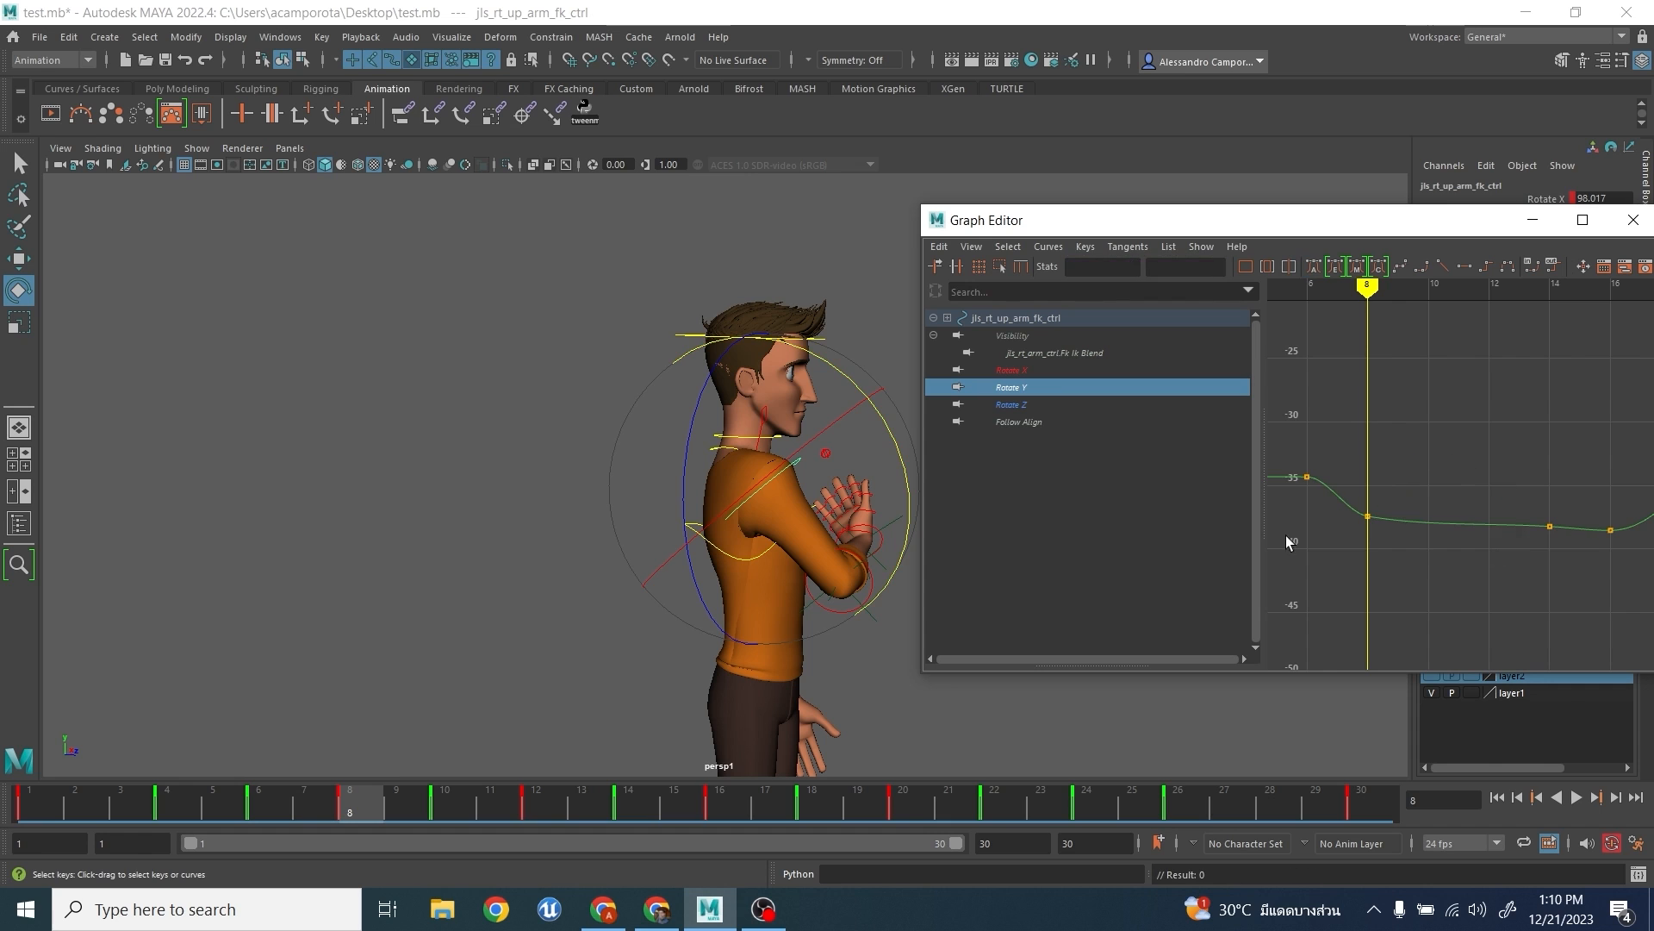
key(ctrl+z)
- Deselect the upper arm control and select the right elbow FK control to display its curves
alt+drag(768, 580, 556, 593)
alt+middle_drag(723, 566, 630, 559)
scroll(650, 547, up, 2)
click(334, 568)
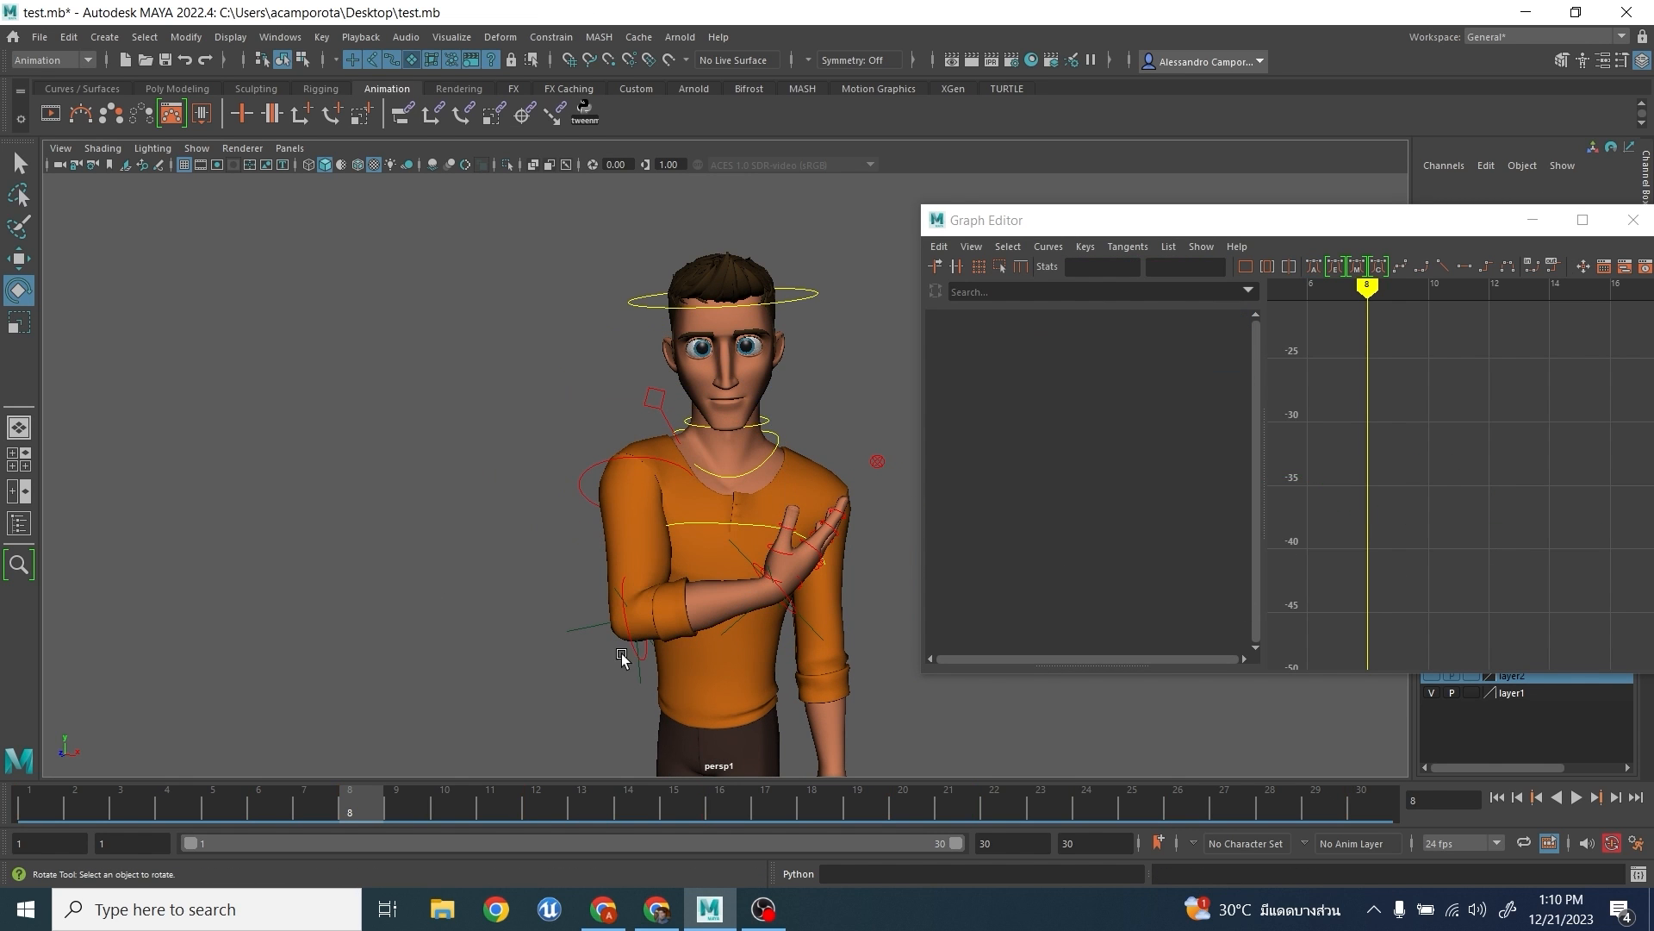
click(631, 655)
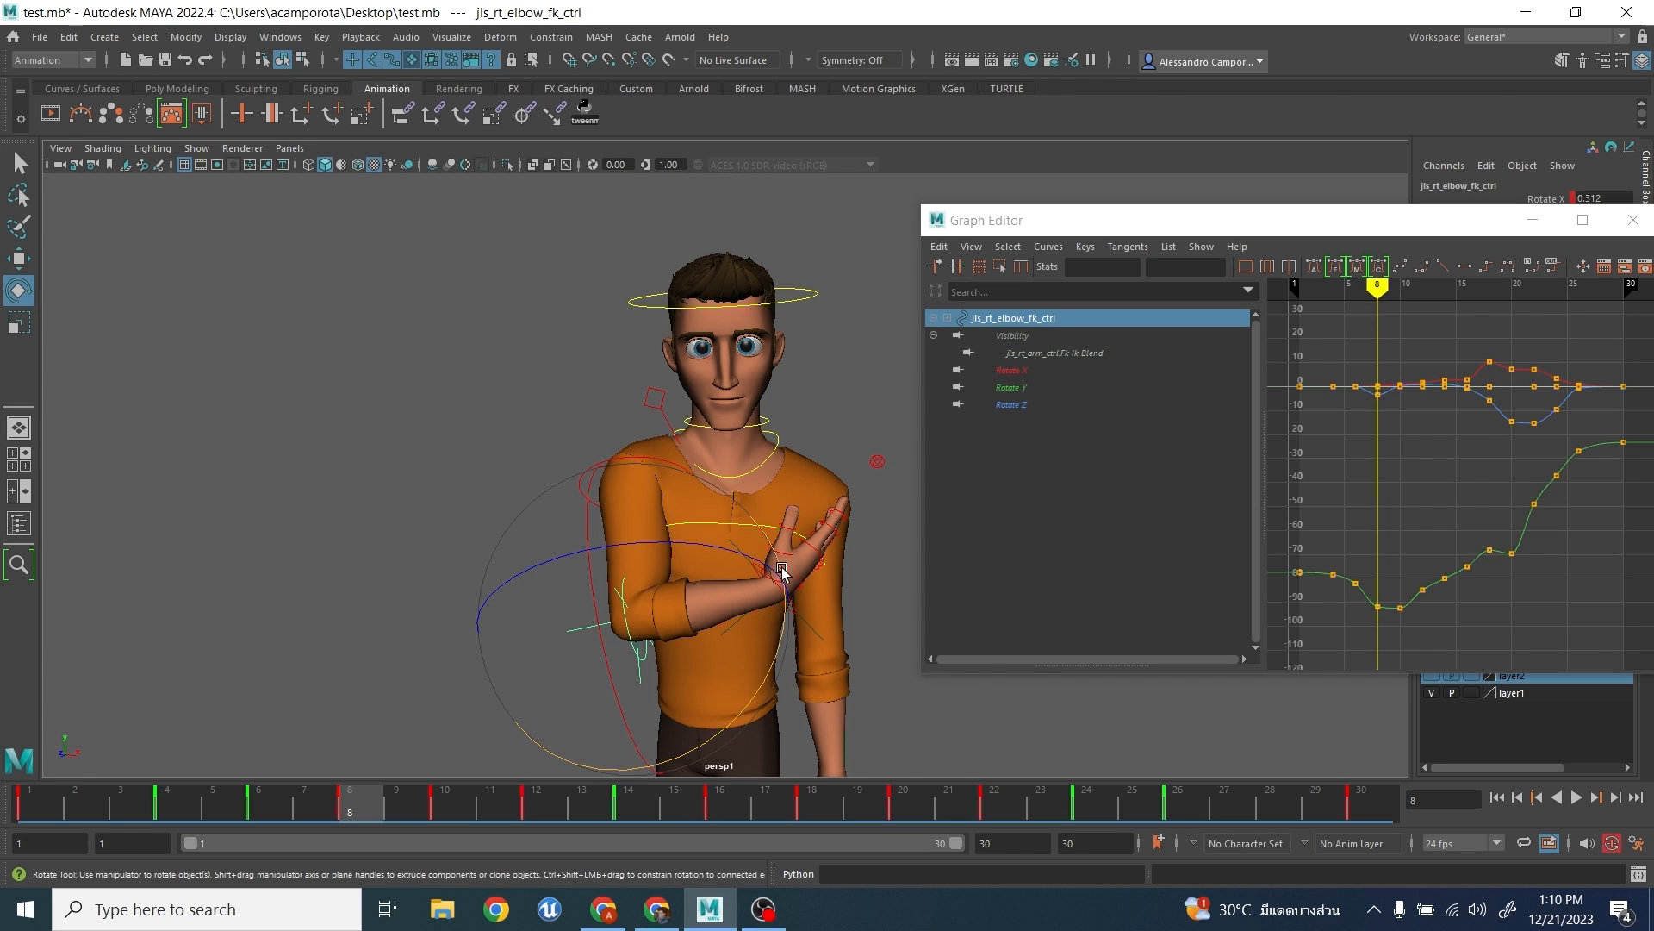
- Try rotating the right elbow FK control at frame 8, freely and by about 7.9 degrees in Y, and undo the rotations
click(785, 608)
key(e)
drag(735, 643, 710, 599)
key(ctrl+z)
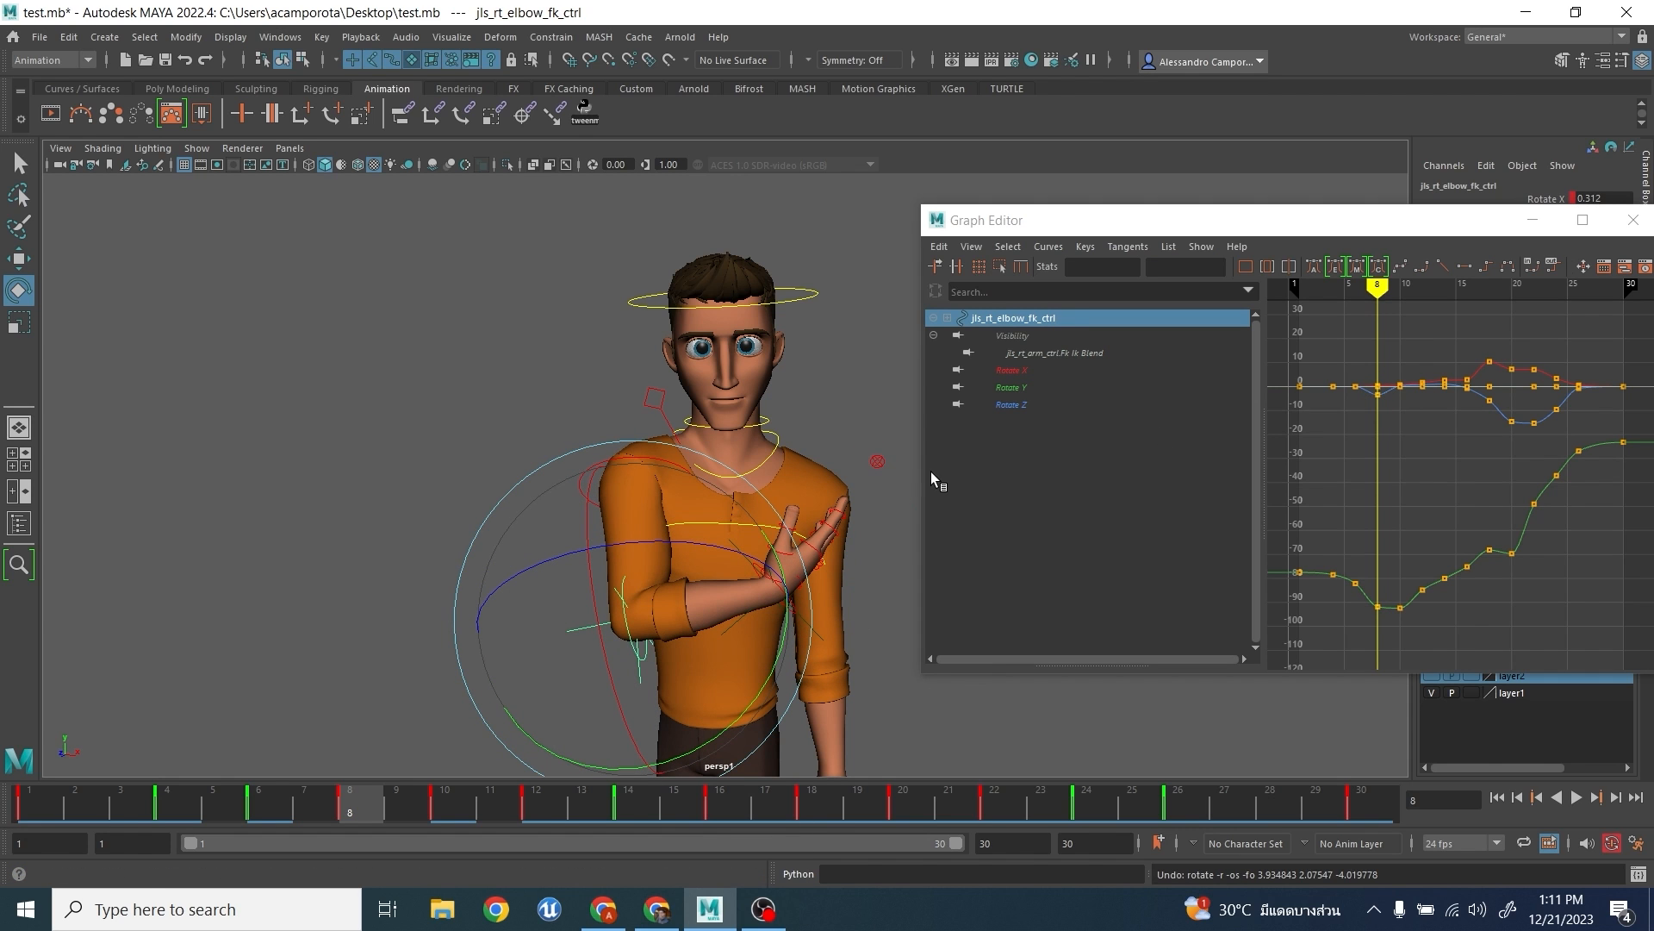
drag(789, 655, 767, 708)
key(ctrl+z)
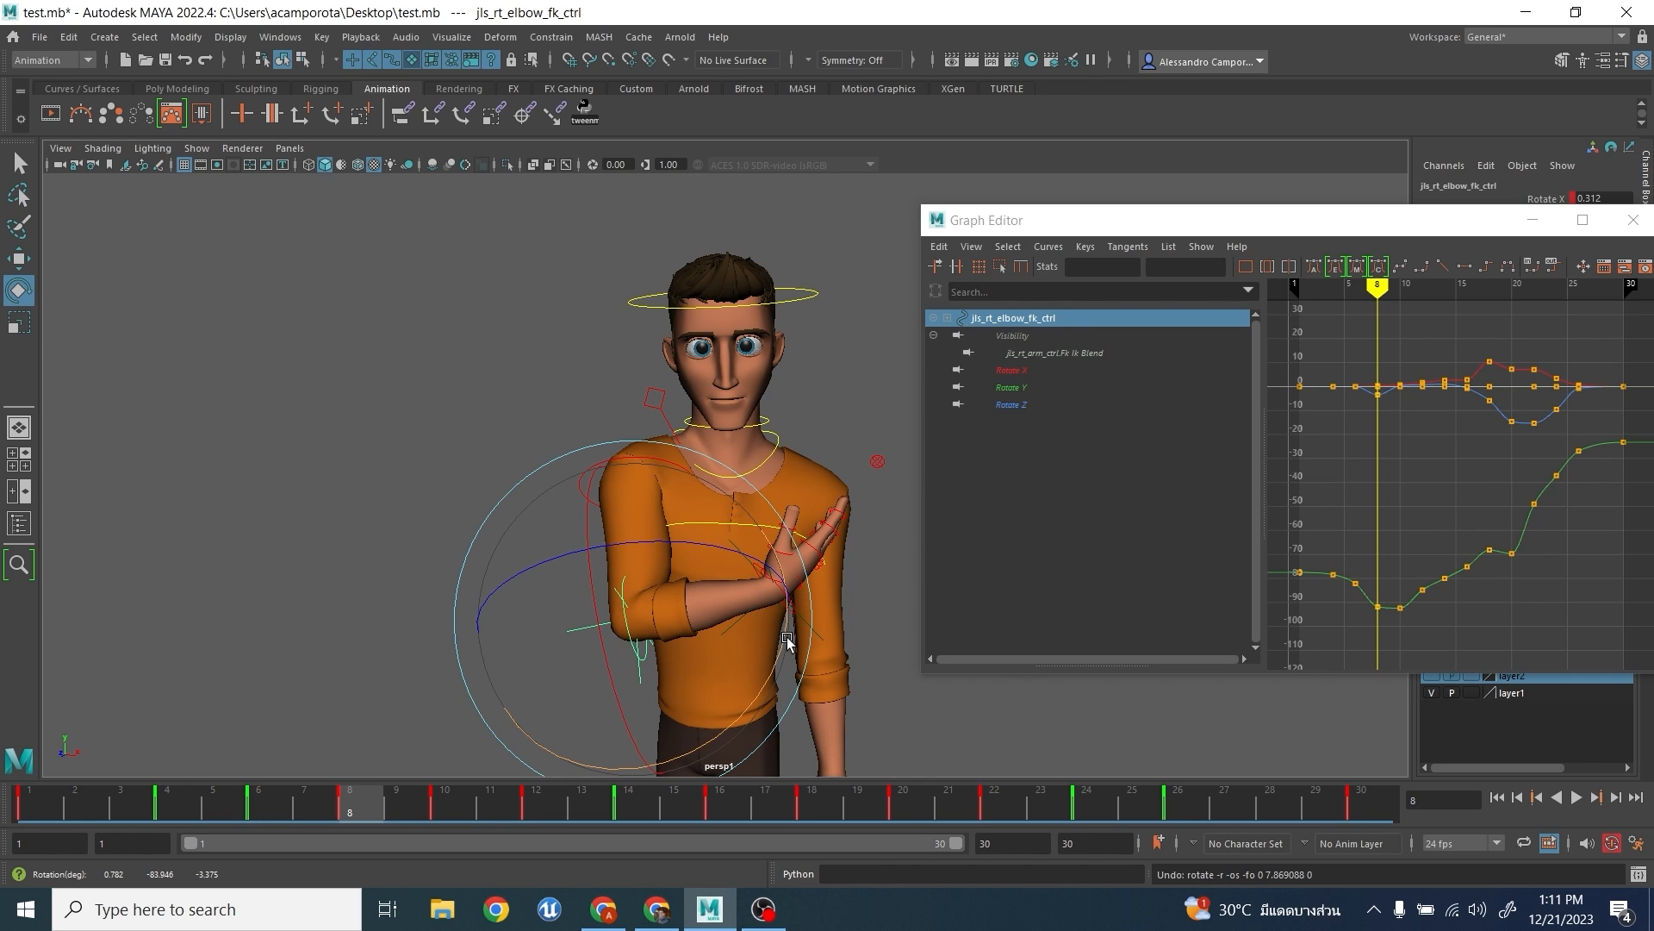
alt+drag(687, 602, 616, 578)
key(ctrl+z)
key(ctrl+z)
alt+middle_drag(1451, 498, 1421, 459)
alt+drag(568, 502, 681, 524)
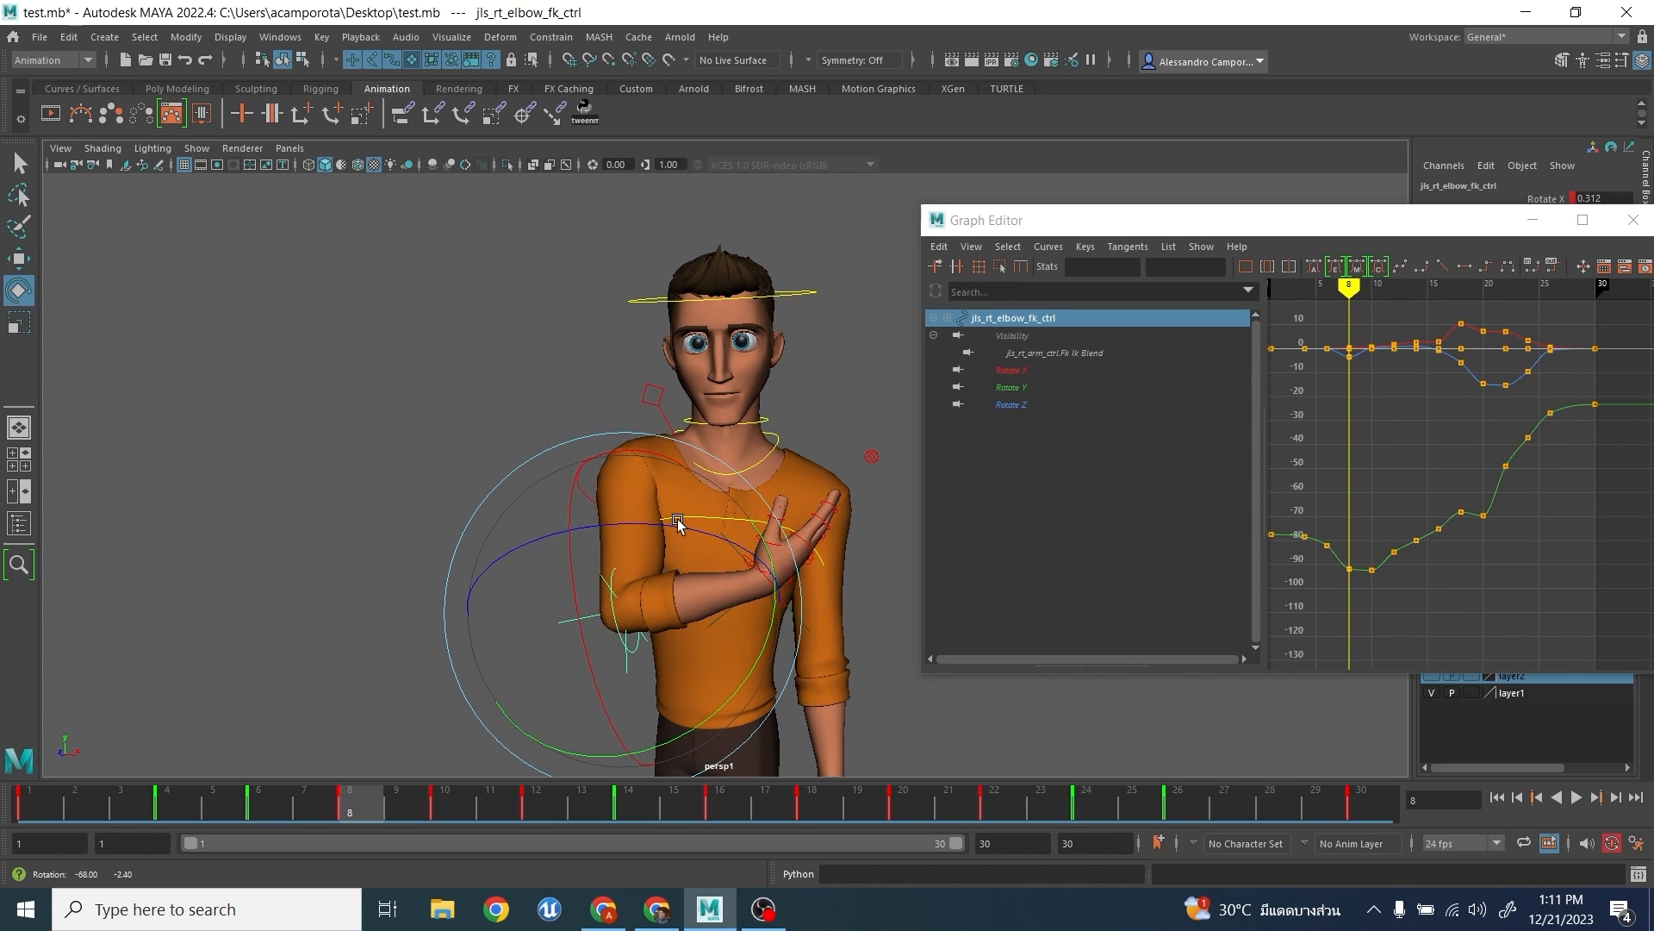
- Select the right upper arm FK control, try rotating it freely at frame 8, and undo the rotation
click(422, 401)
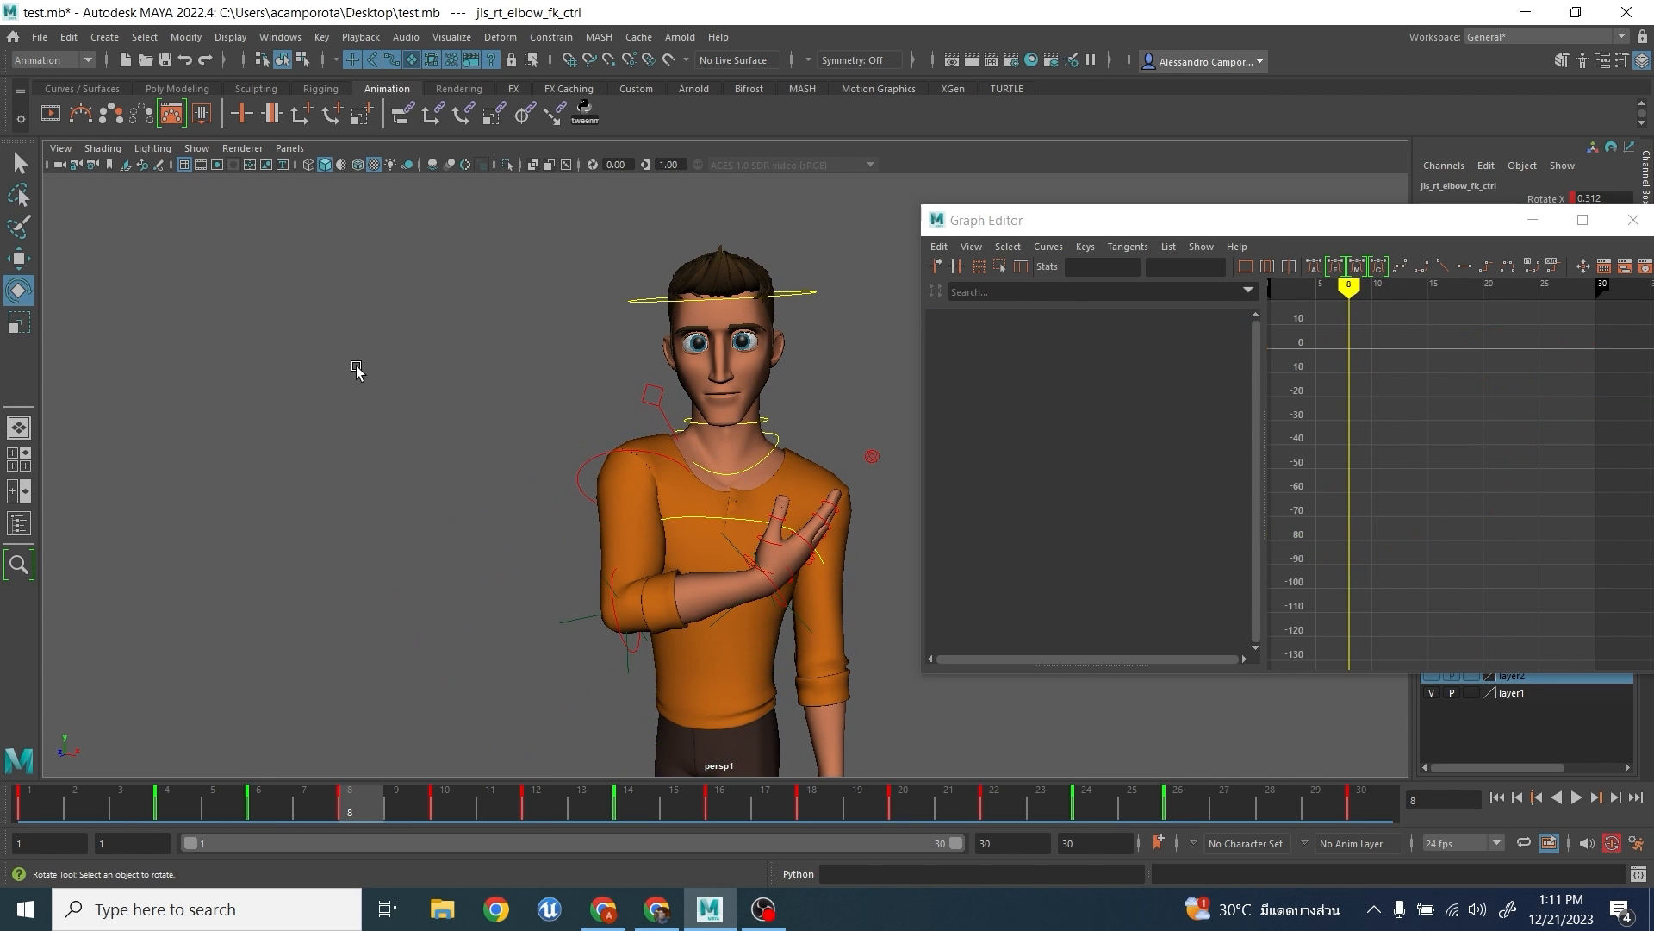
click(603, 479)
drag(642, 480, 645, 491)
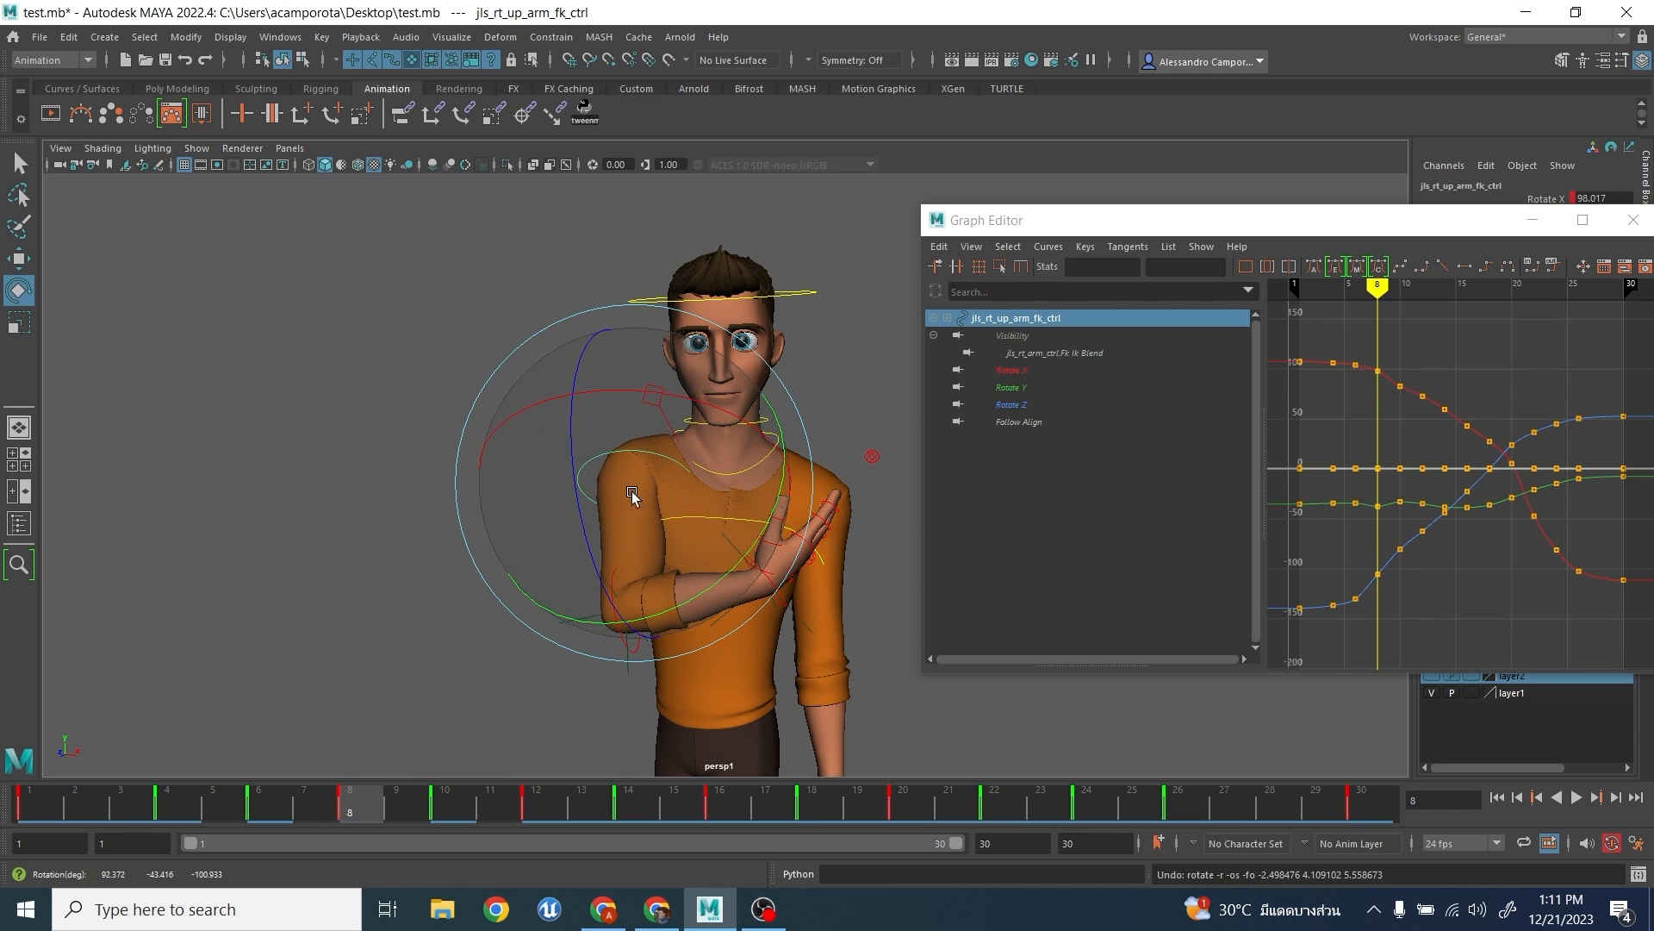
right_click(655, 490)
right_drag(709, 491, 657, 488)
key(e)
drag(664, 483, 734, 479)
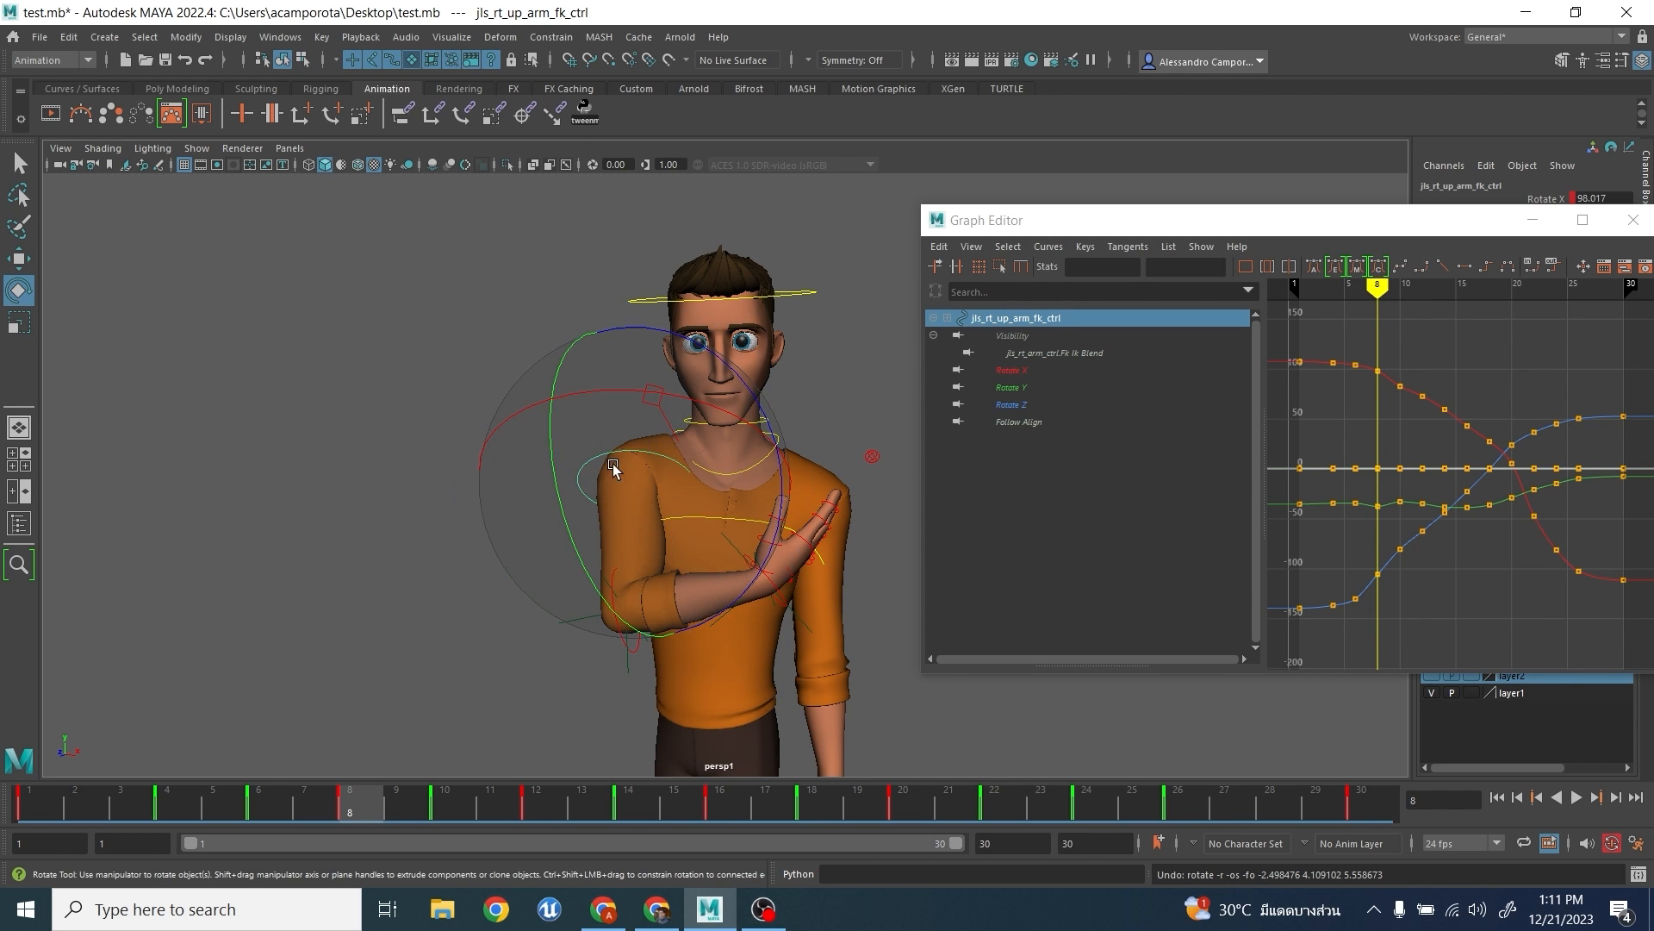
alt+drag(613, 469, 820, 399)
alt+drag(810, 457, 406, 428)
- Select the right elbow FK control, try lowering its Rotate Y key at frame 18 by about 6.3, and undo the change
click(608, 650)
click(632, 608)
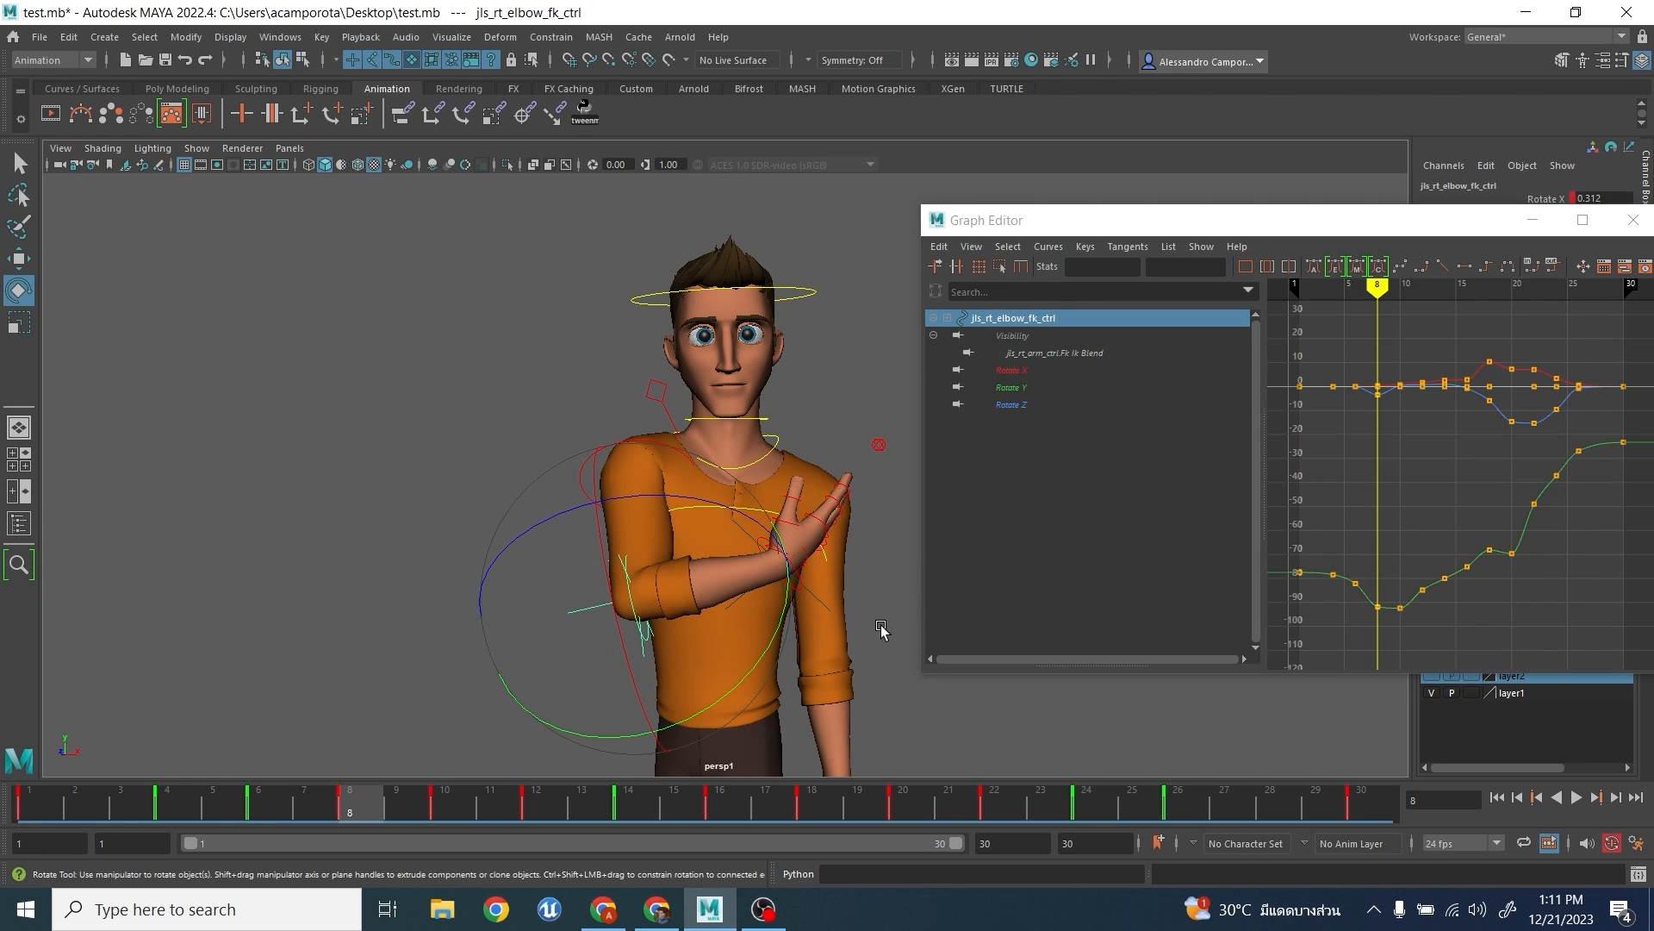
alt+right_drag(1488, 557, 1513, 581)
alt+middle_drag(1513, 581, 1482, 530)
drag(1441, 467, 1495, 536)
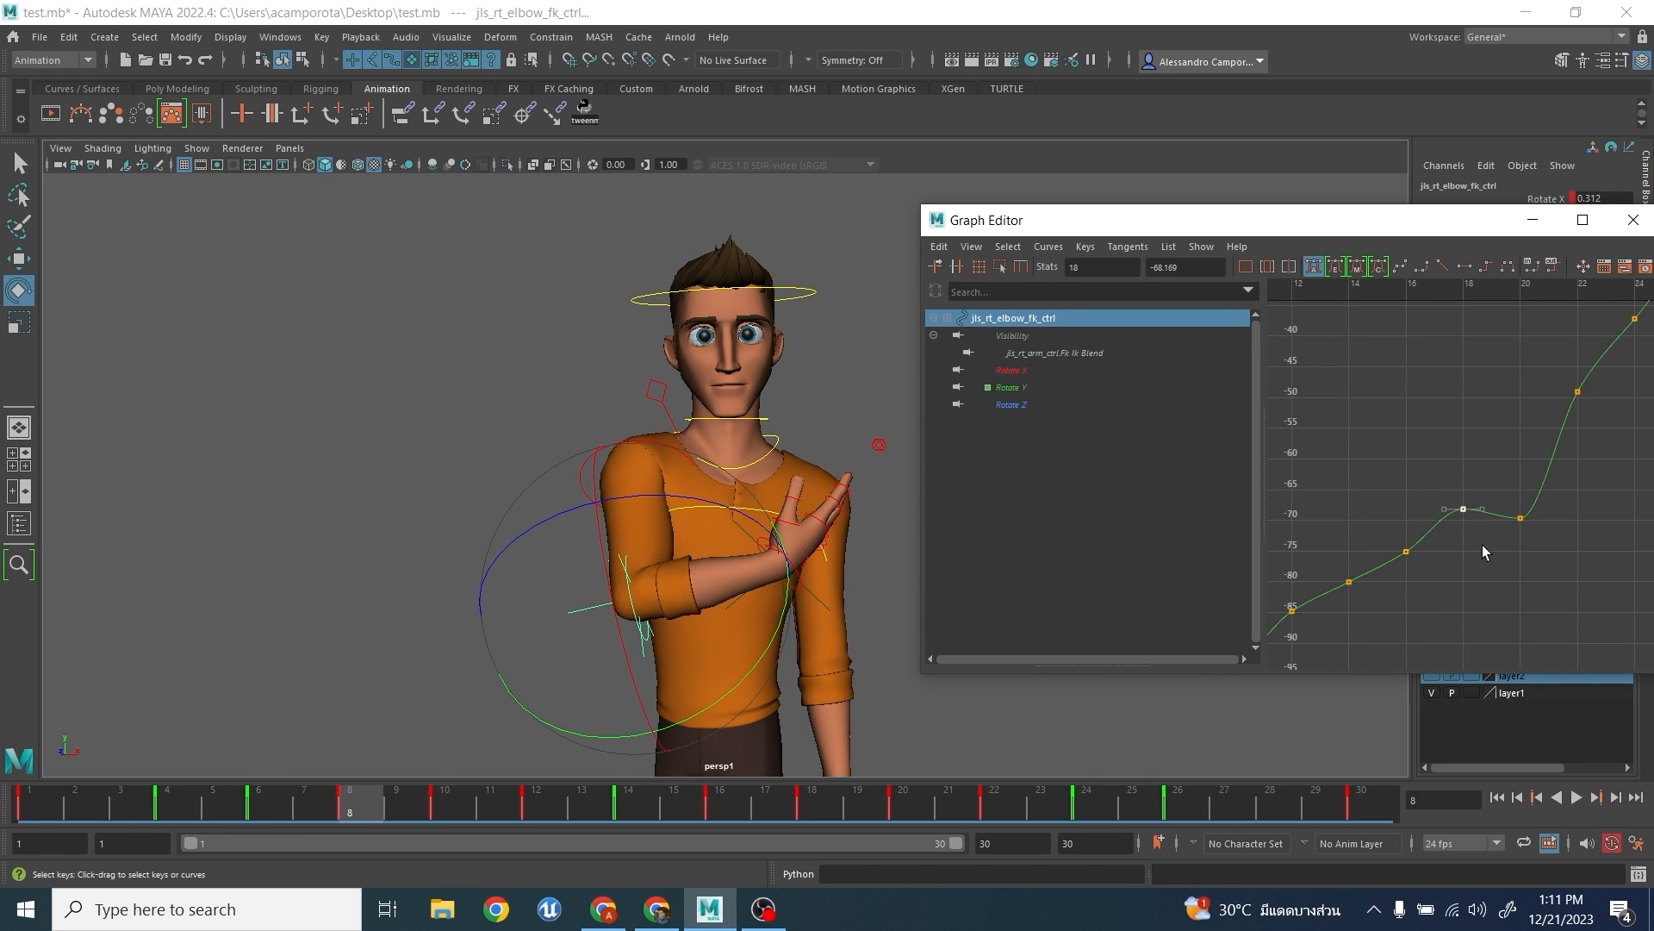
middle_drag(1483, 545, 1473, 584)
key(ctrl+z)
key(a)
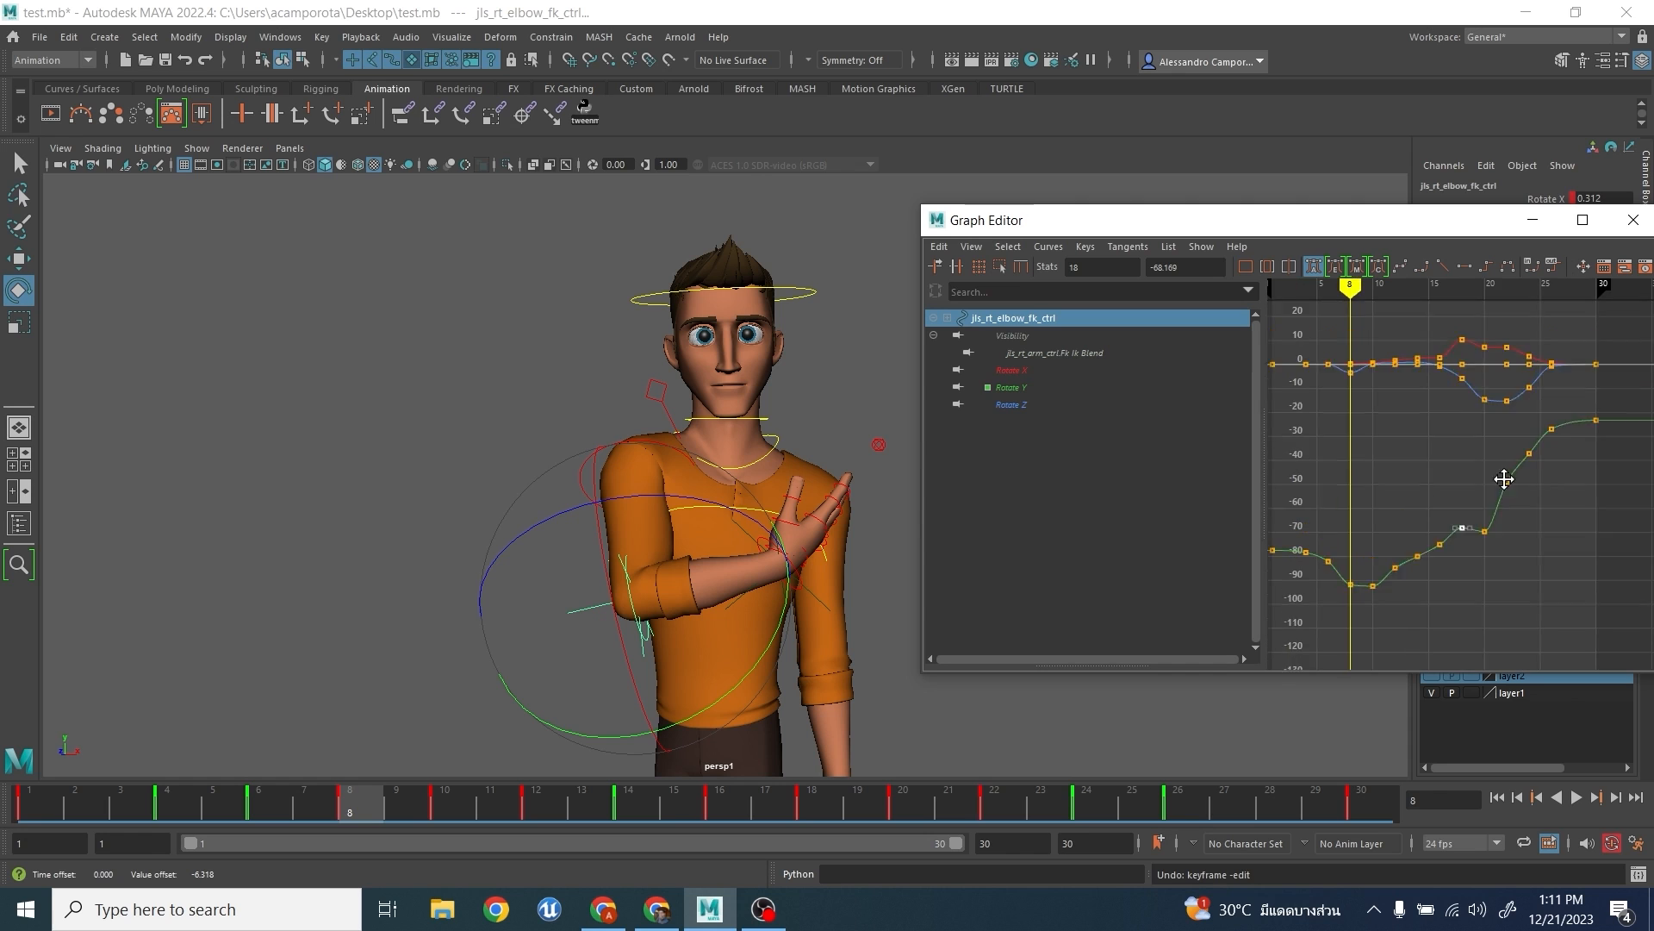
- Reselect the elbow control, try deleting its Rotate Y keys from frame 18 to 24, and undo the deletion
alt+middle_drag(1507, 480, 1482, 562)
click(871, 678)
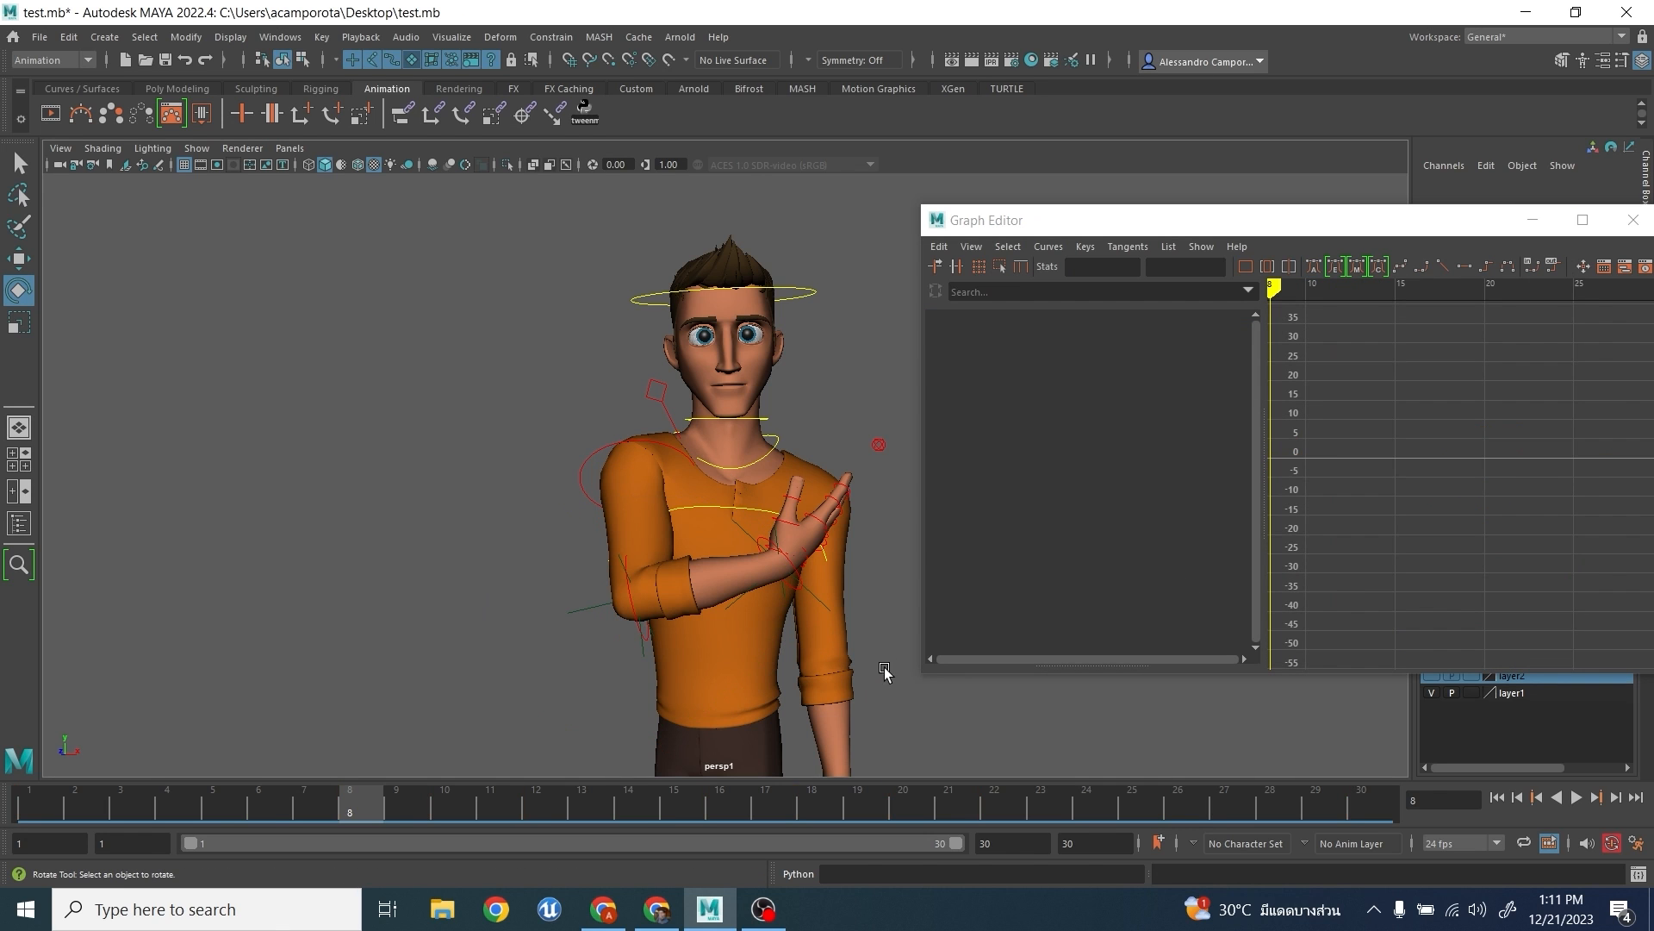
click(636, 629)
key(a)
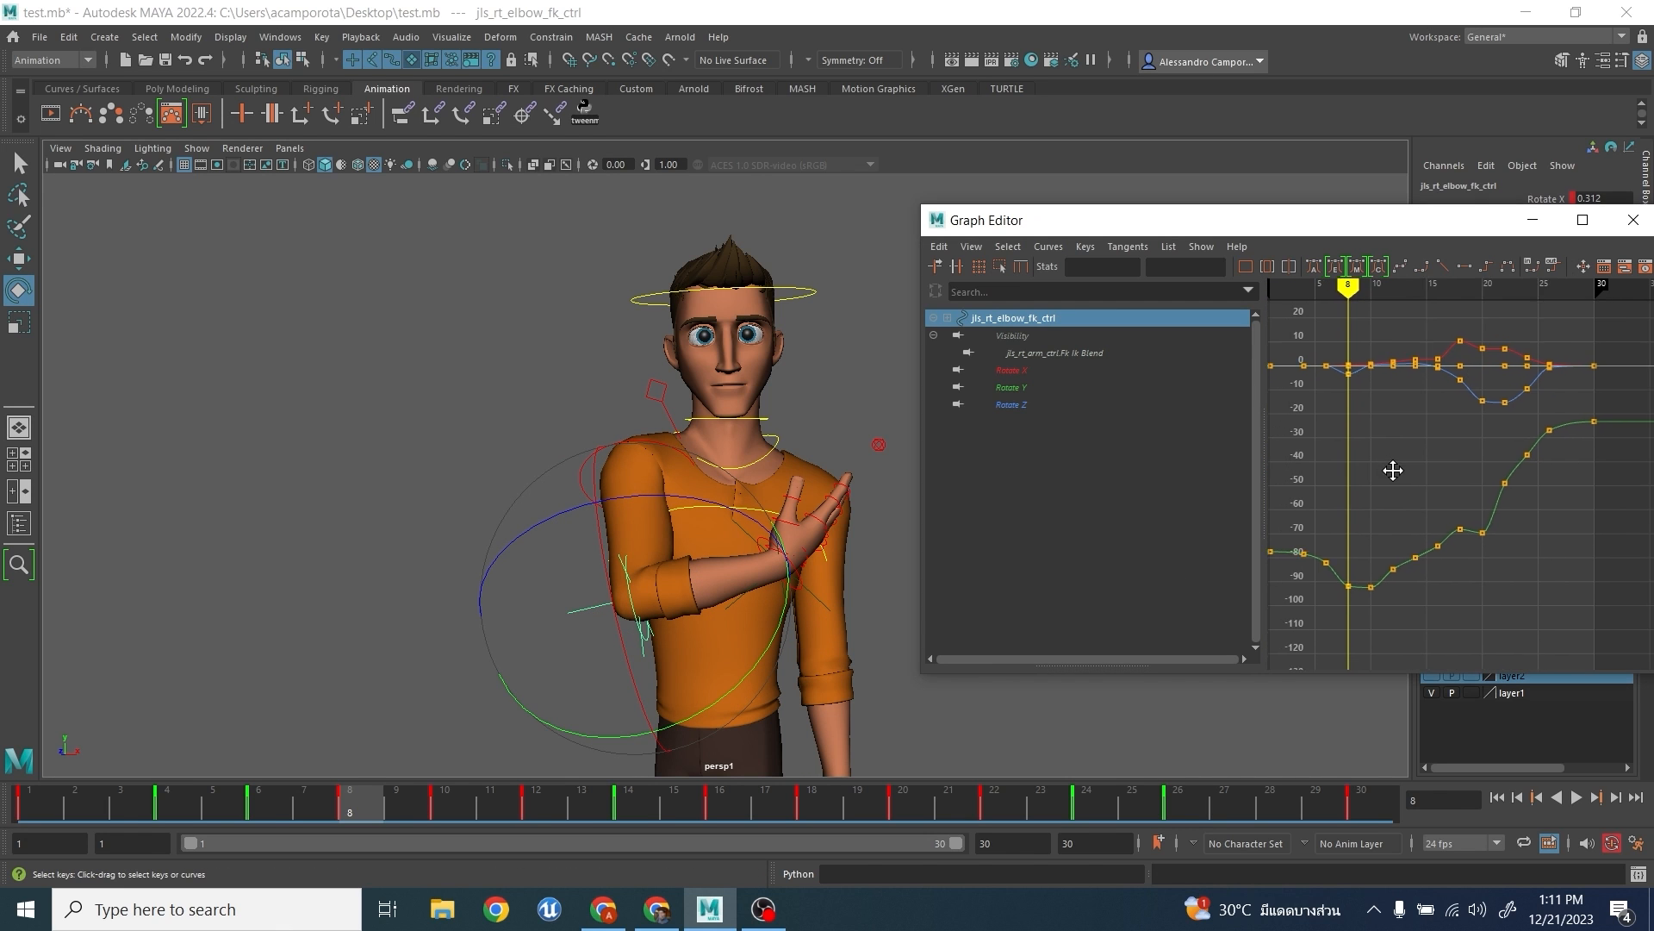
drag(1452, 435, 1543, 552)
key(Delete)
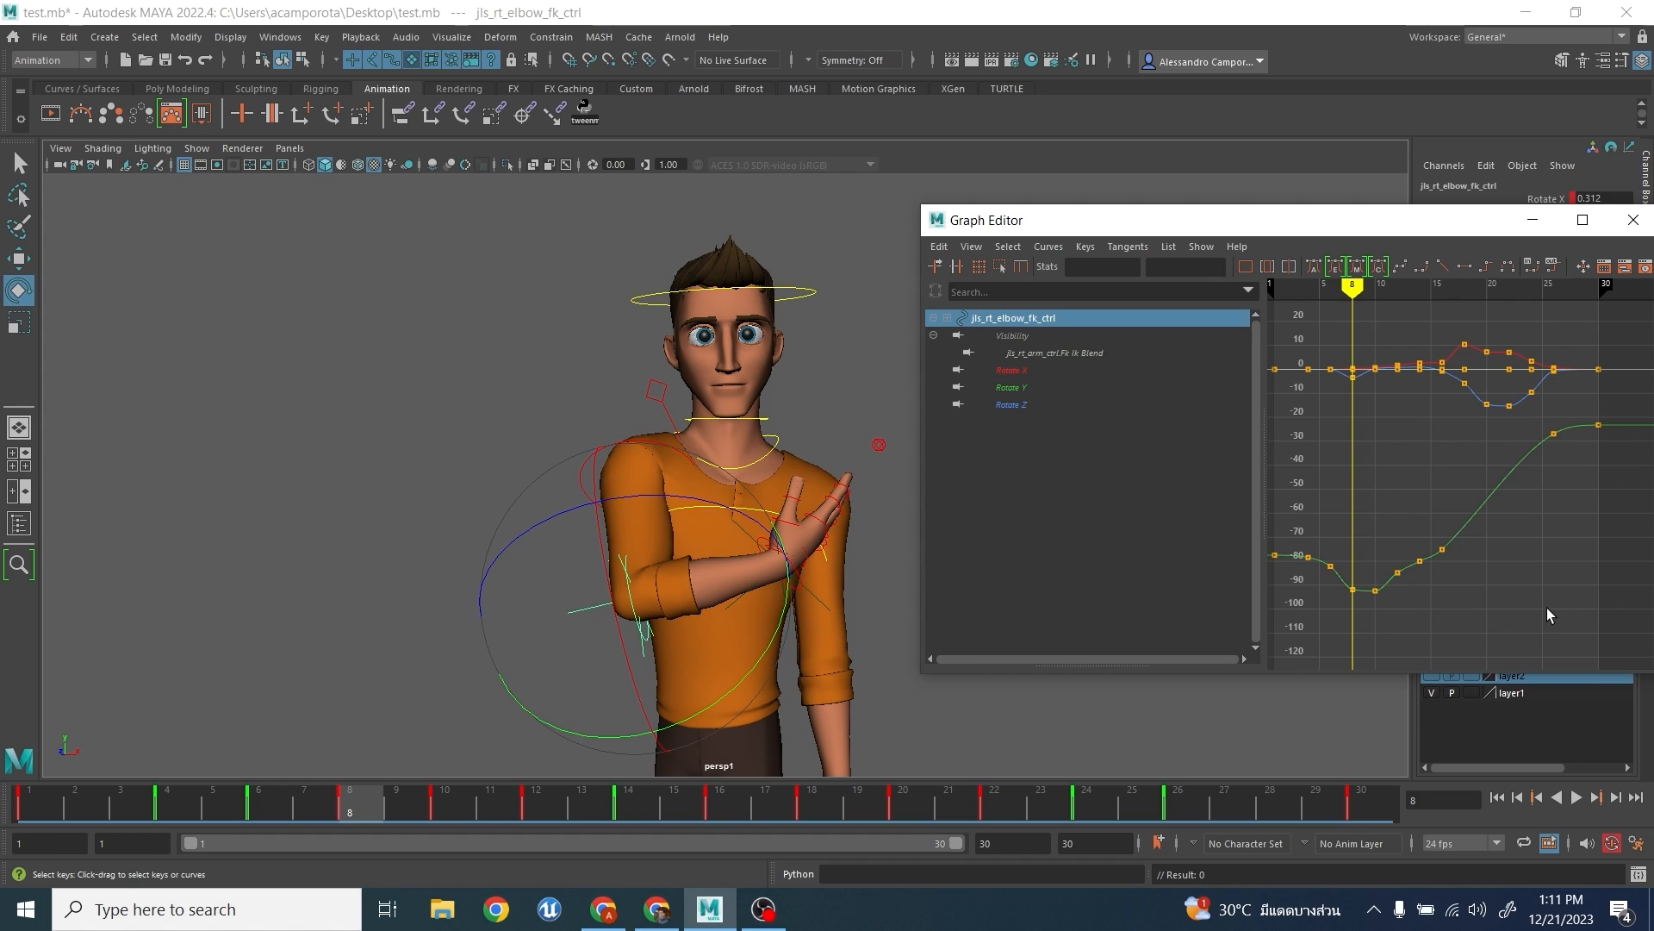
key(ctrl+z)
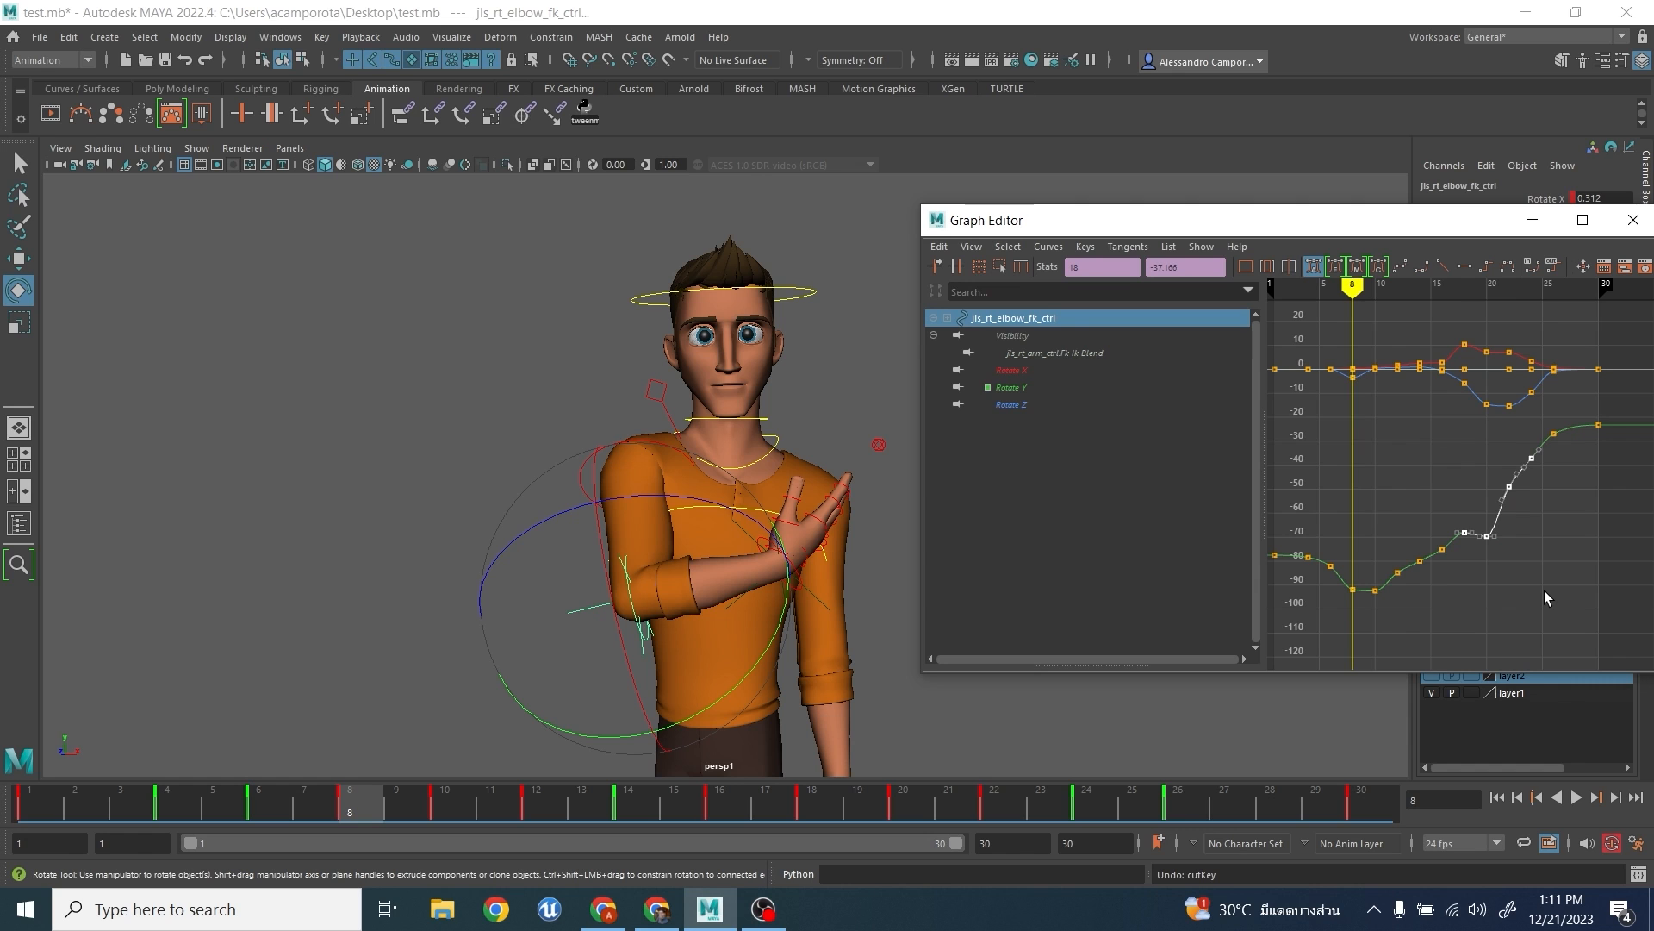
- At frame 6, try rotating the right wrist FK control about -22 and -10 degrees in Z, undoing each rotation
click(382, 458)
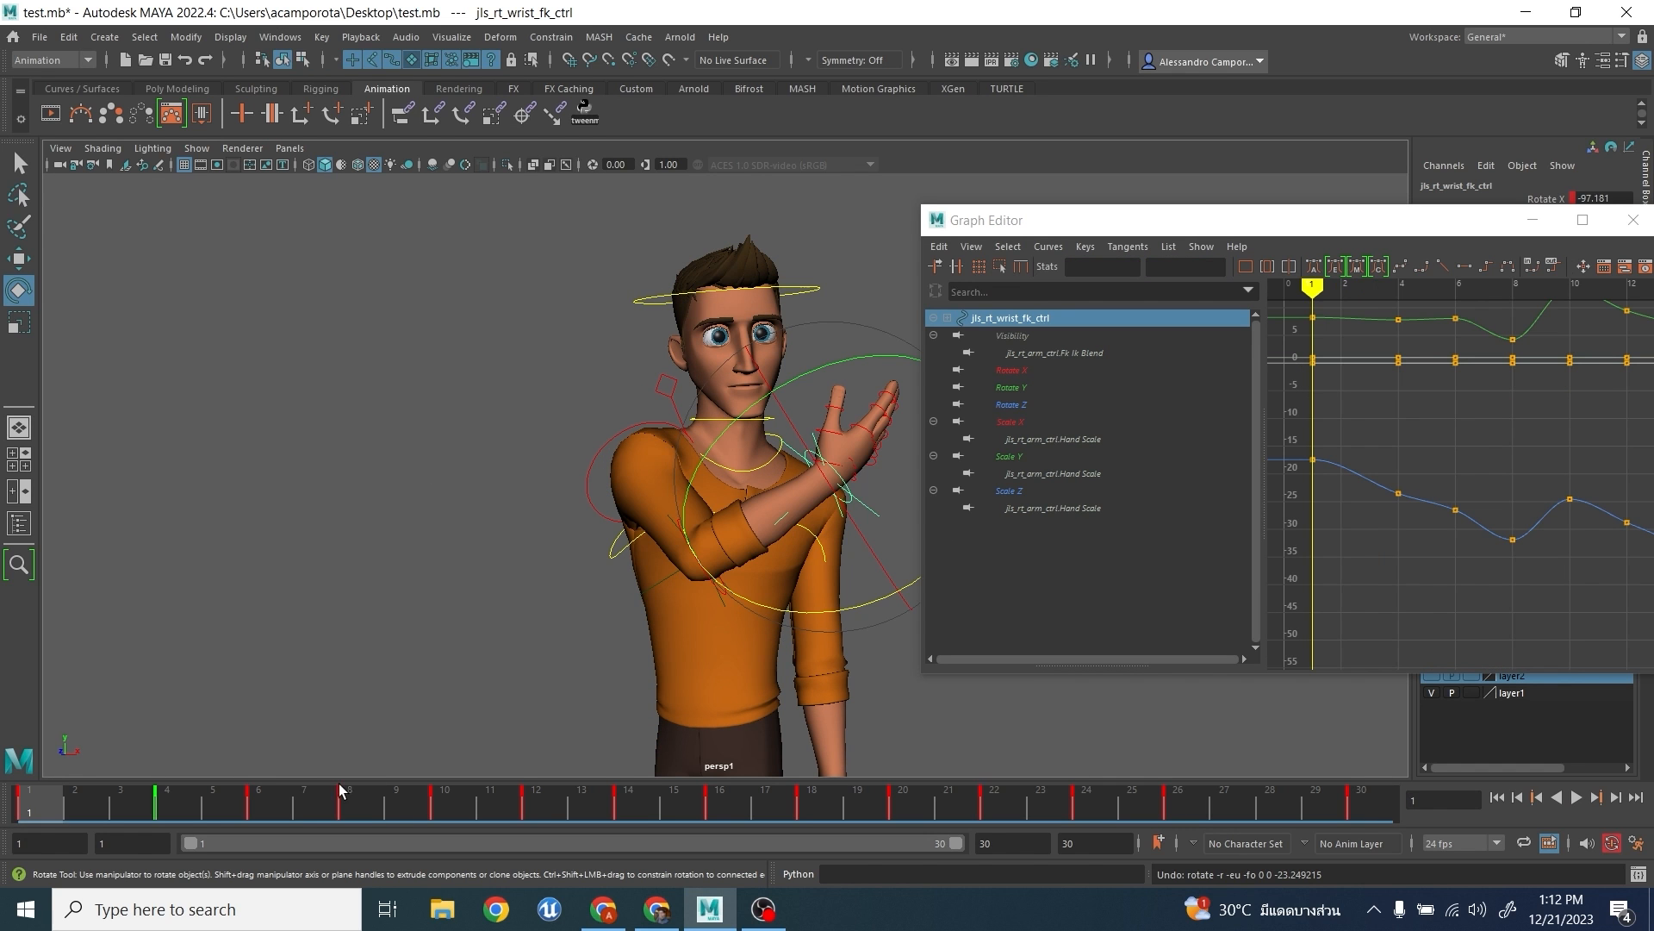
drag(16, 805, 259, 812)
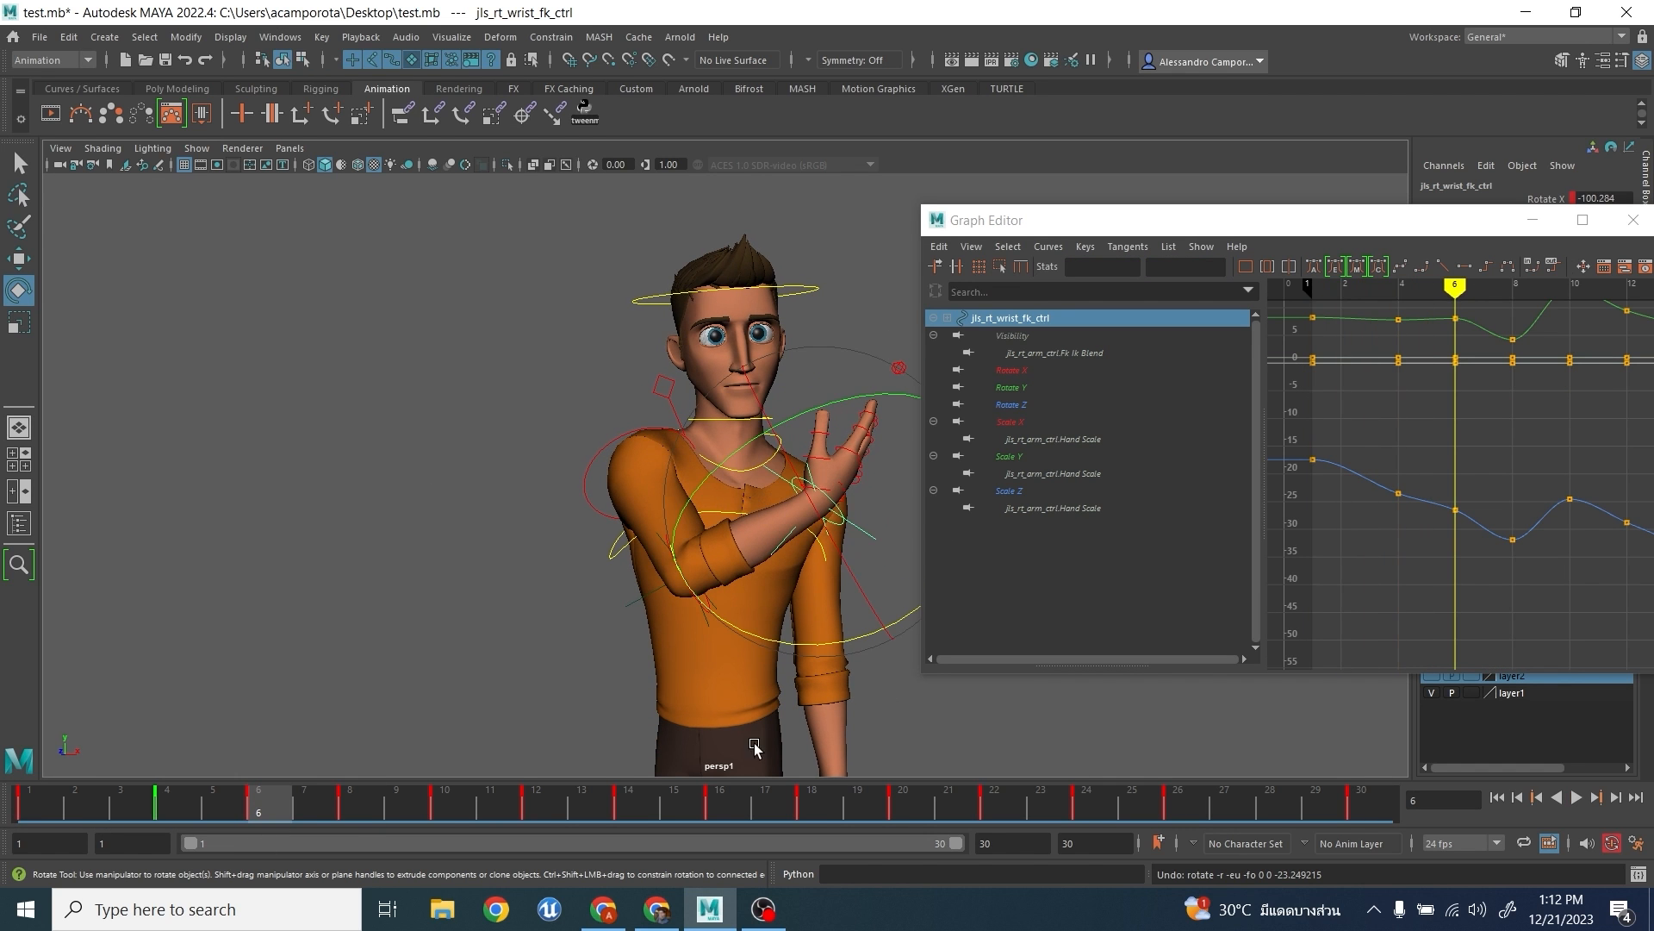
drag(836, 644, 890, 615)
key(ctrl+z)
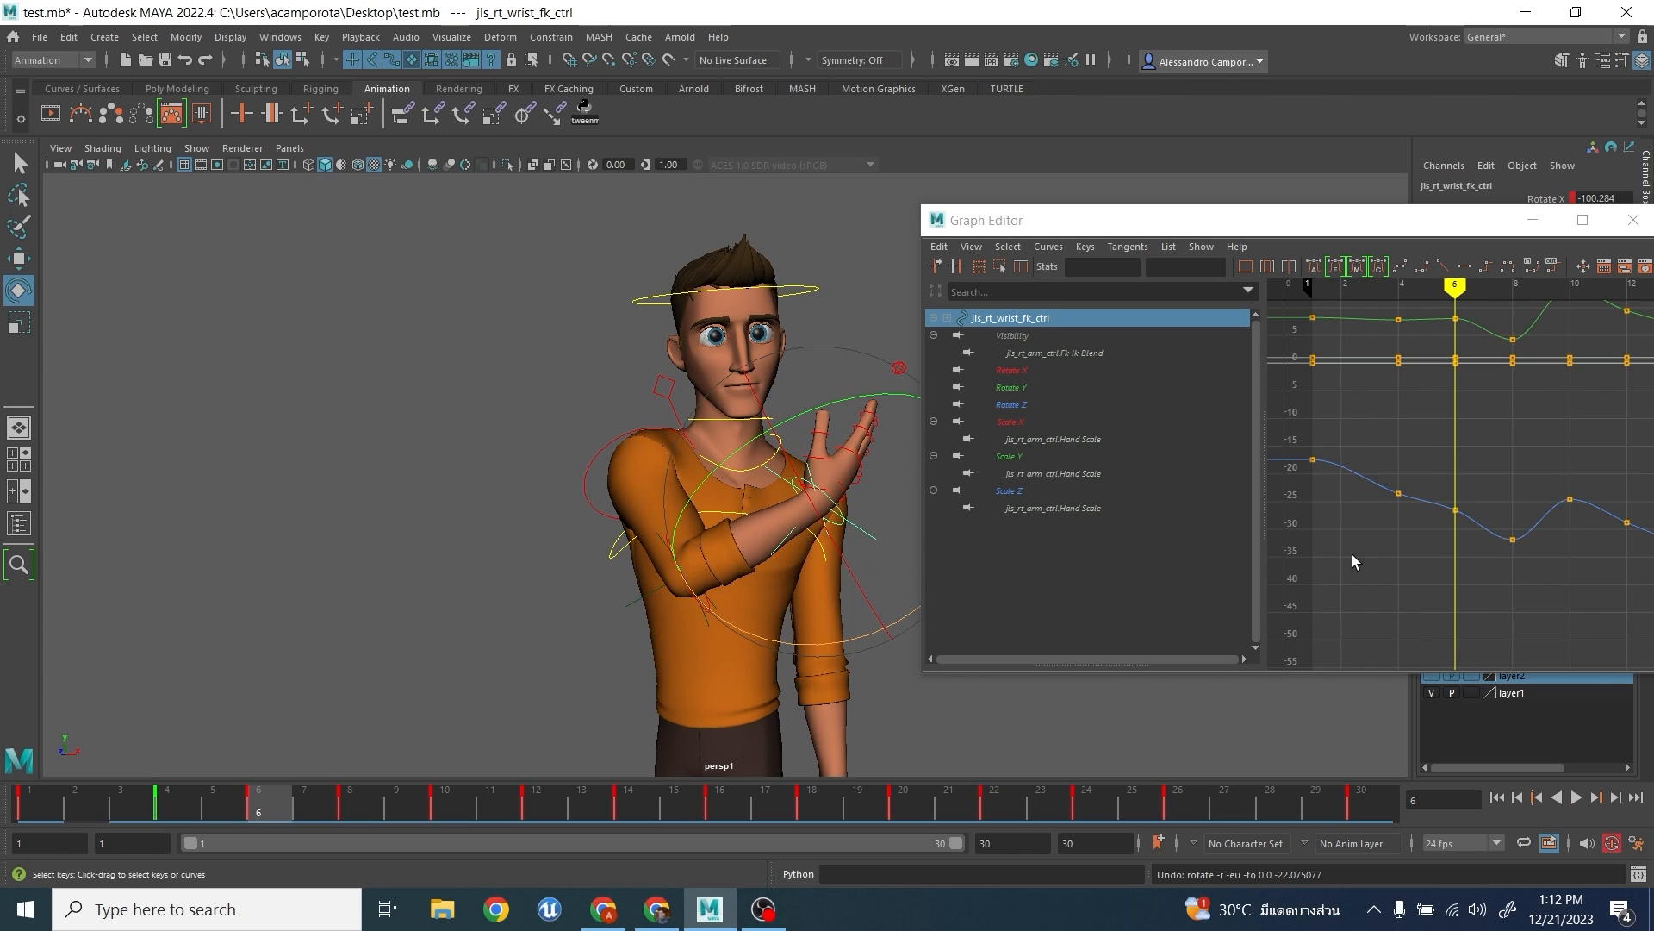
scroll(1473, 486, down, 3)
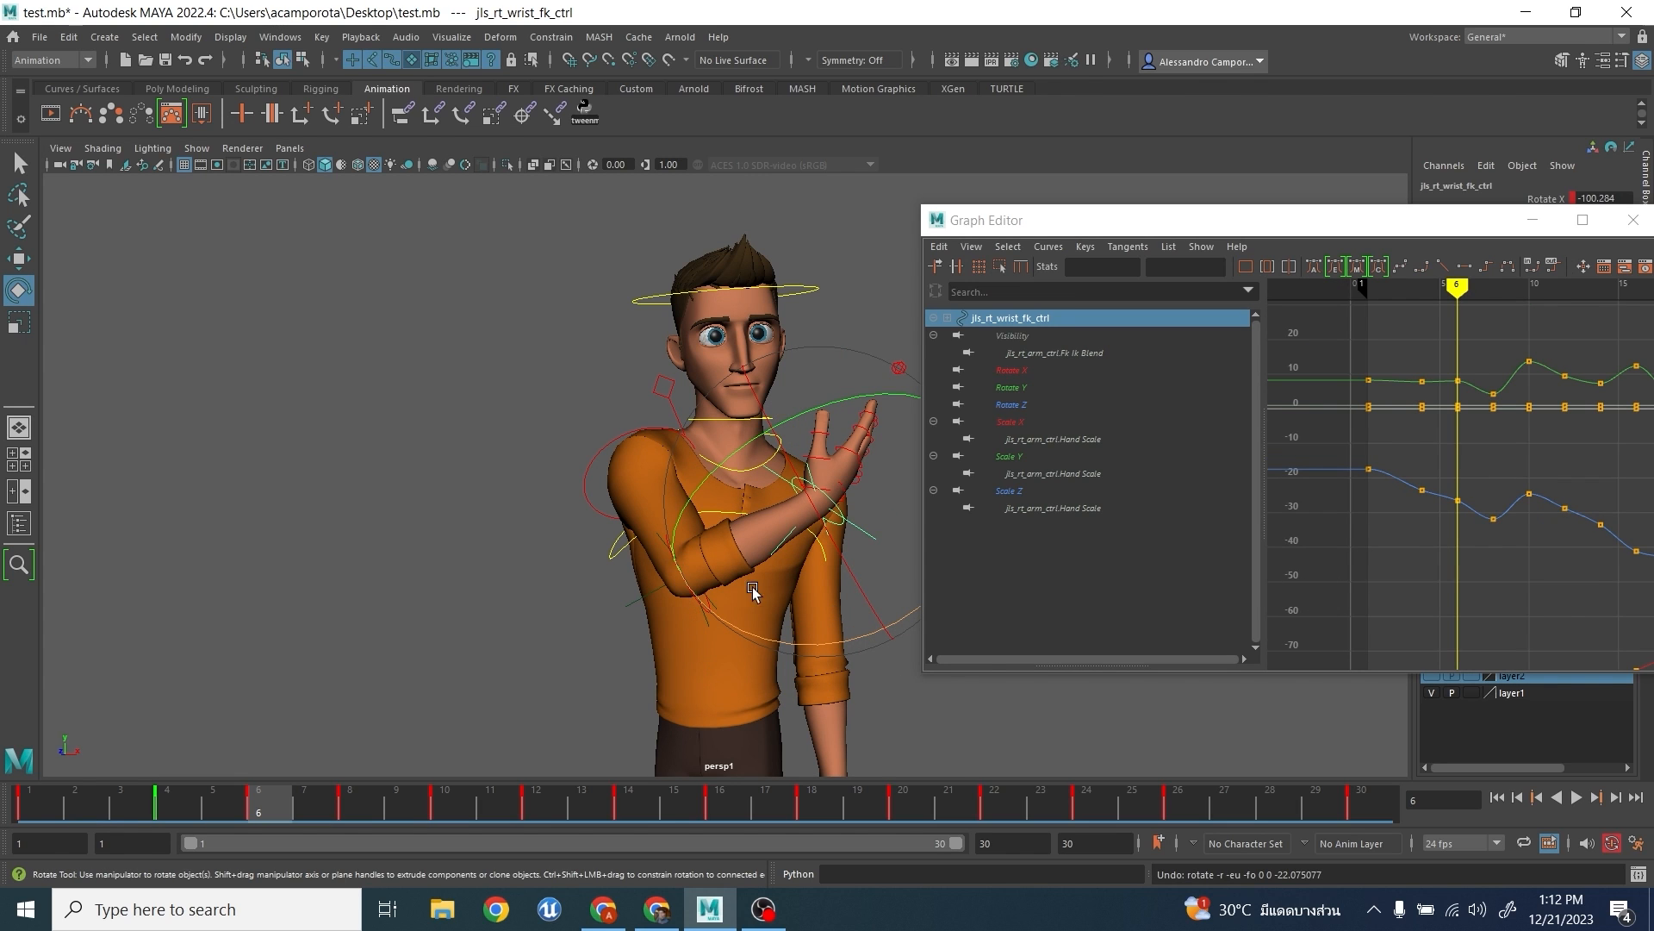
drag(853, 648, 876, 642)
key(ctrl+z)
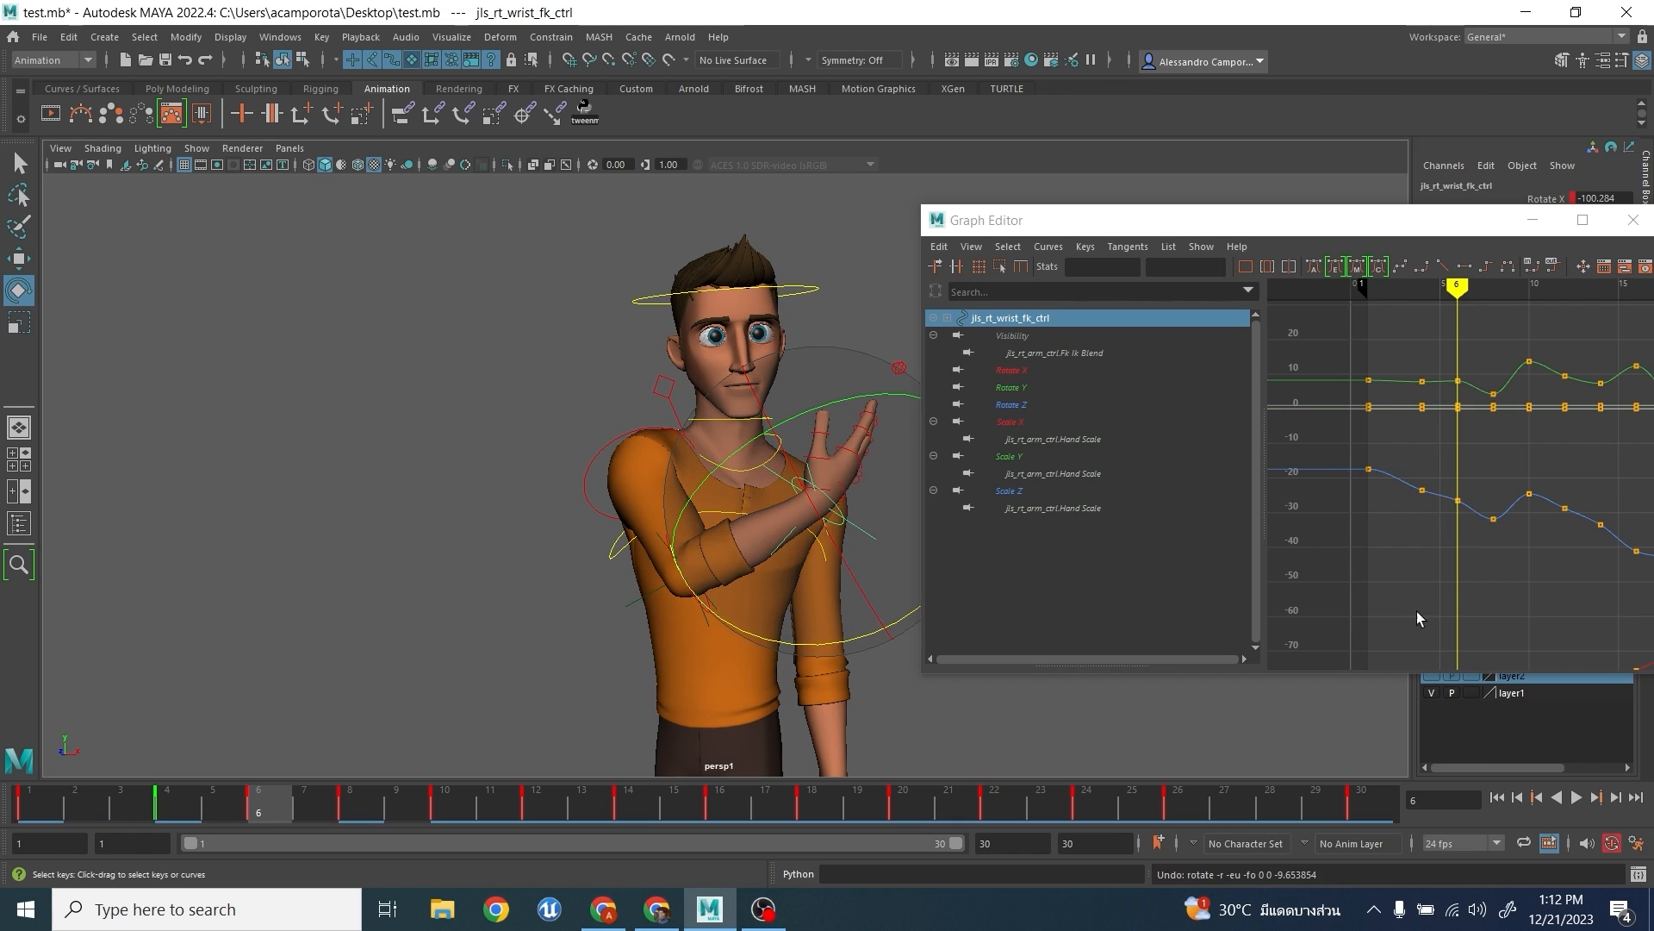
- Try lowering the wrist's Rotate Z key at frame 6 in the curve view, and undo the change
scroll(1396, 586, up, 3)
alt+middle_drag(1364, 546, 1429, 516)
drag(1438, 516, 1472, 552)
middle_drag(1463, 575, 1468, 599)
key(ctrl+z)
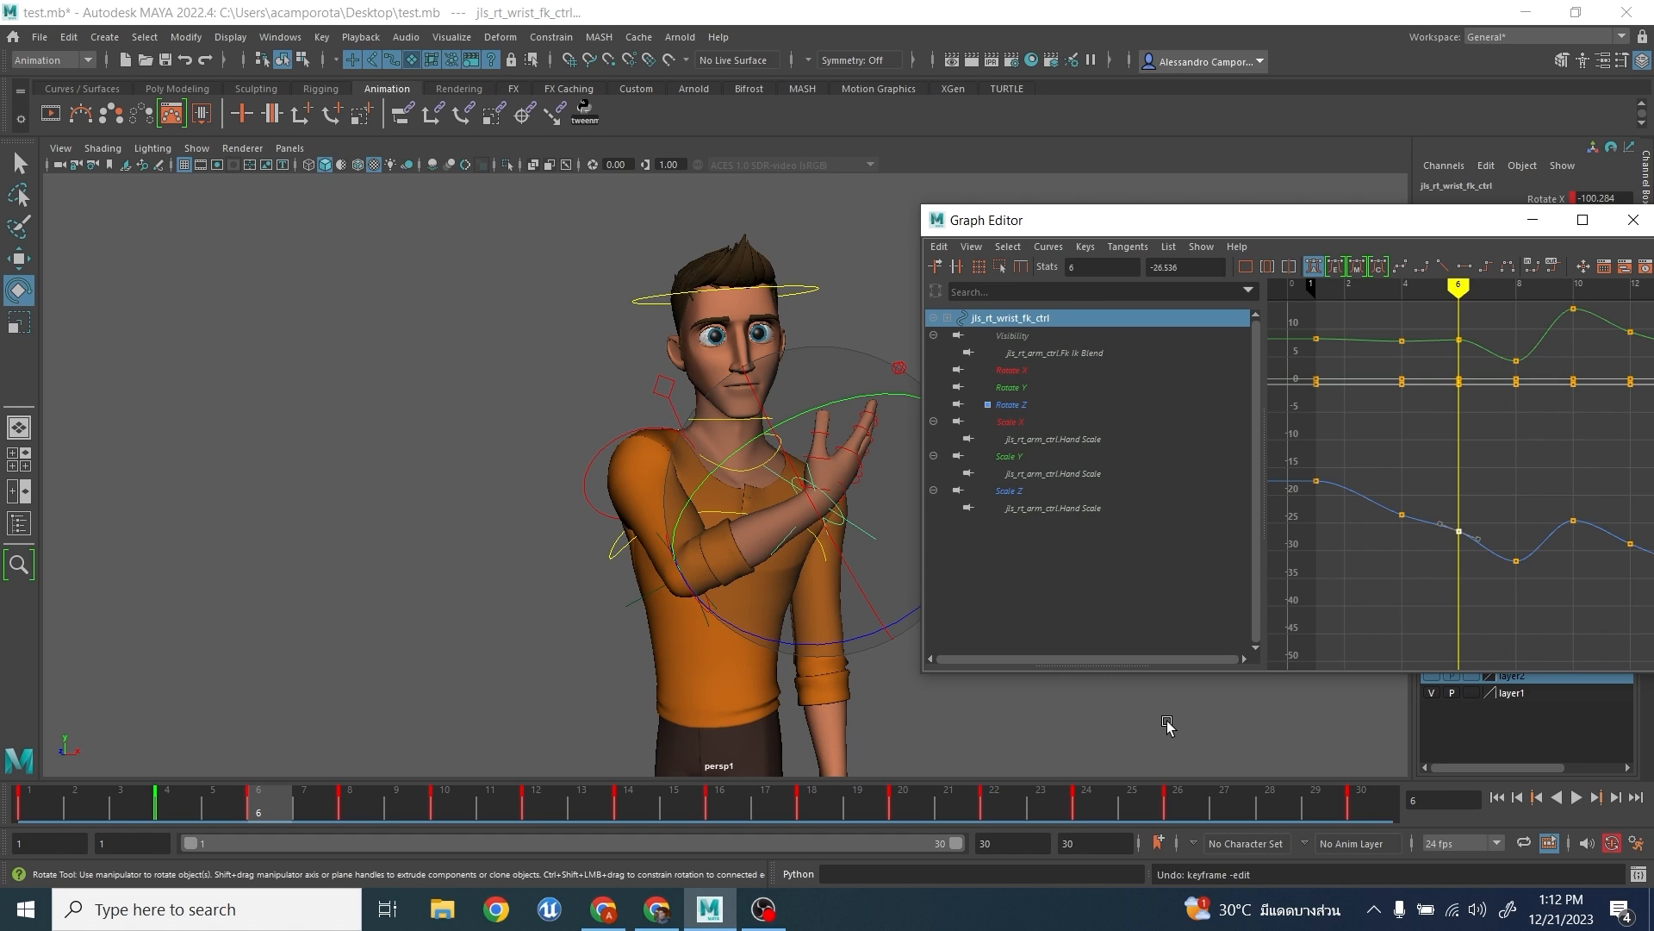
- Try deleting the wrist's Rotate Z key at frame 8, and undo the deletion
alt+middle_drag(1464, 592, 1424, 588)
drag(1454, 498, 1515, 574)
key(Delete)
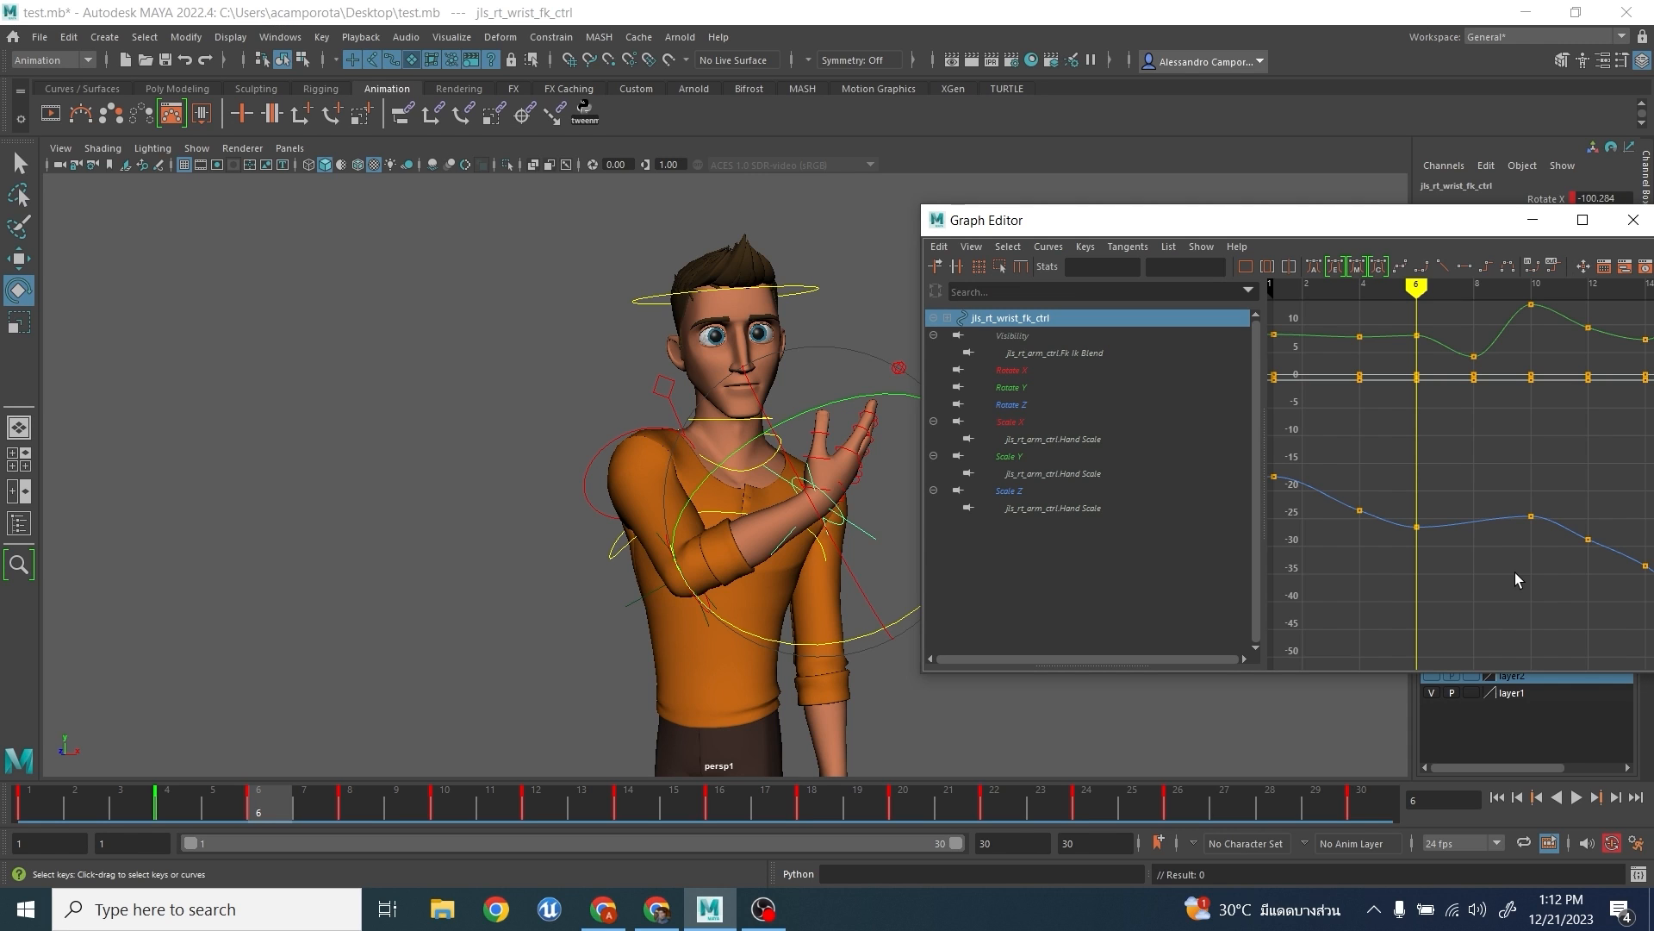
key(ctrl+z)
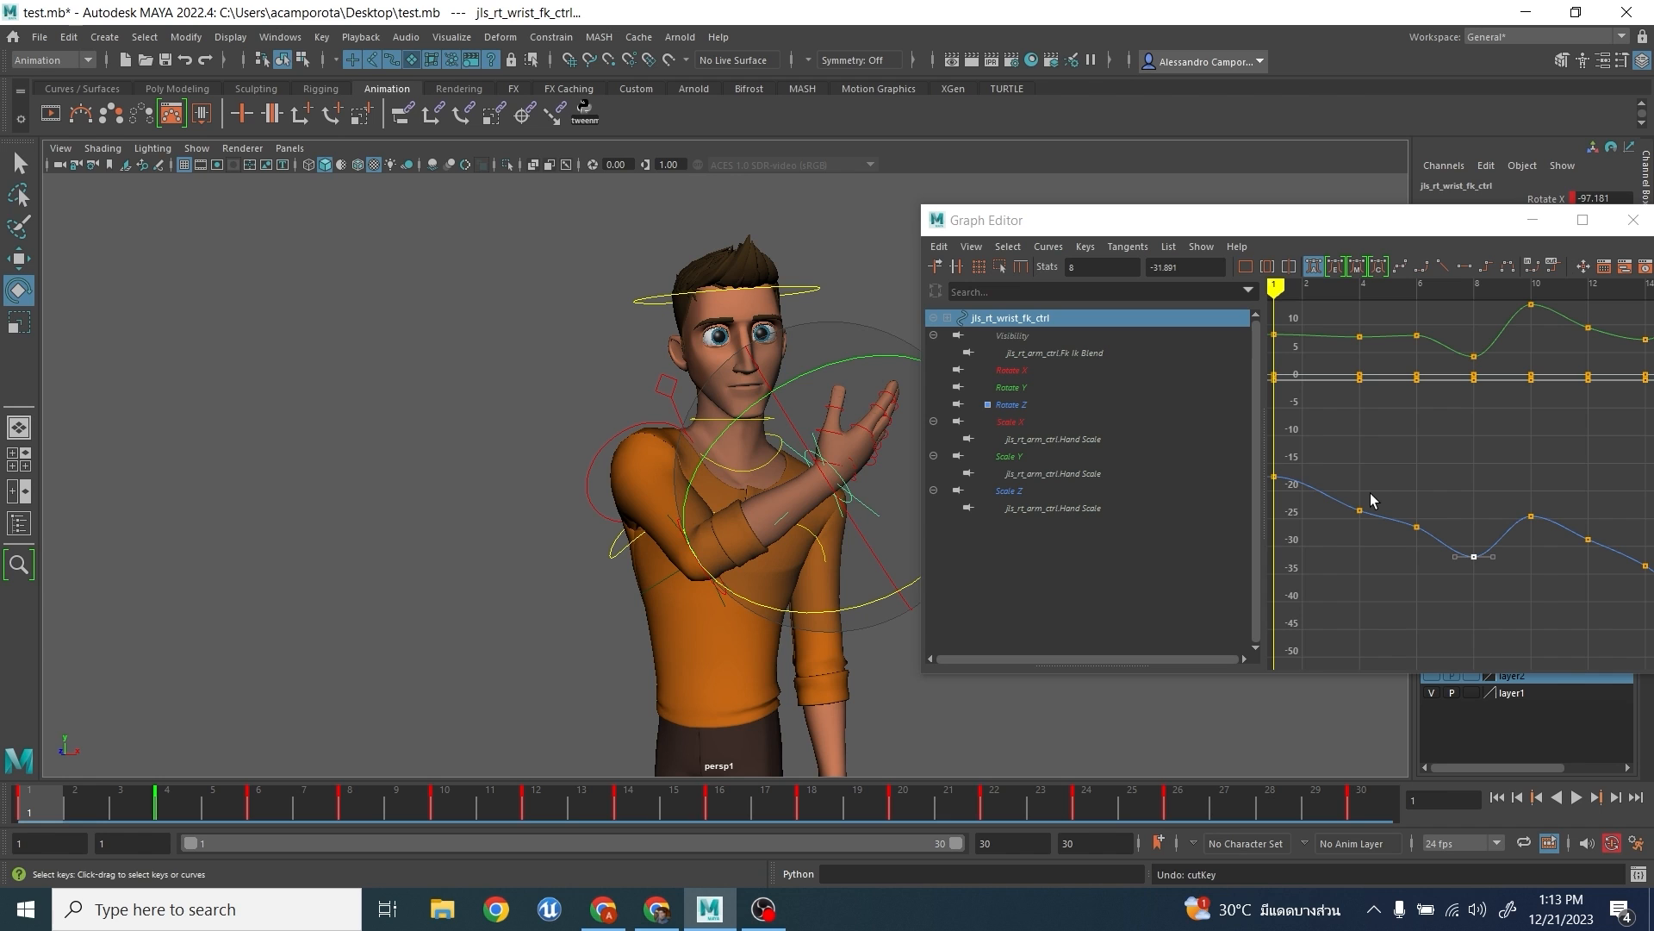
- Play the animation, go to frame 8, and try raising the wrist's Rotate Z key there by about 7.5, undoing the change
key(alt+v)
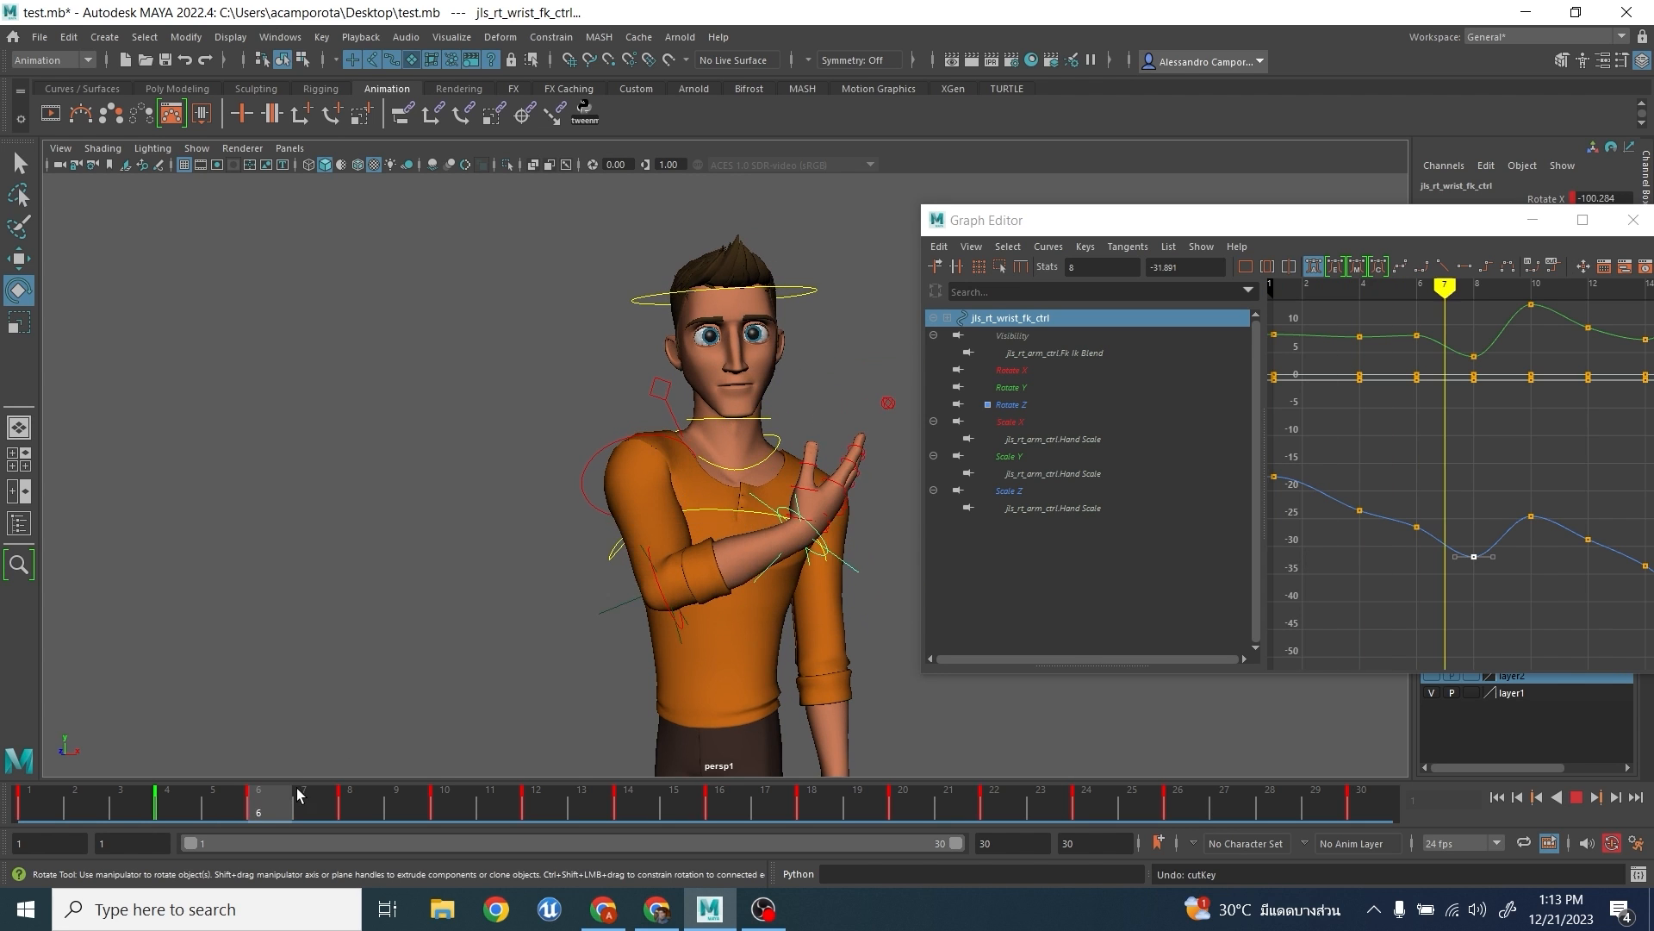
drag(297, 794, 375, 791)
alt+drag(850, 482, 668, 507)
drag(1468, 501, 1495, 593)
middle_drag(1495, 593, 1496, 558)
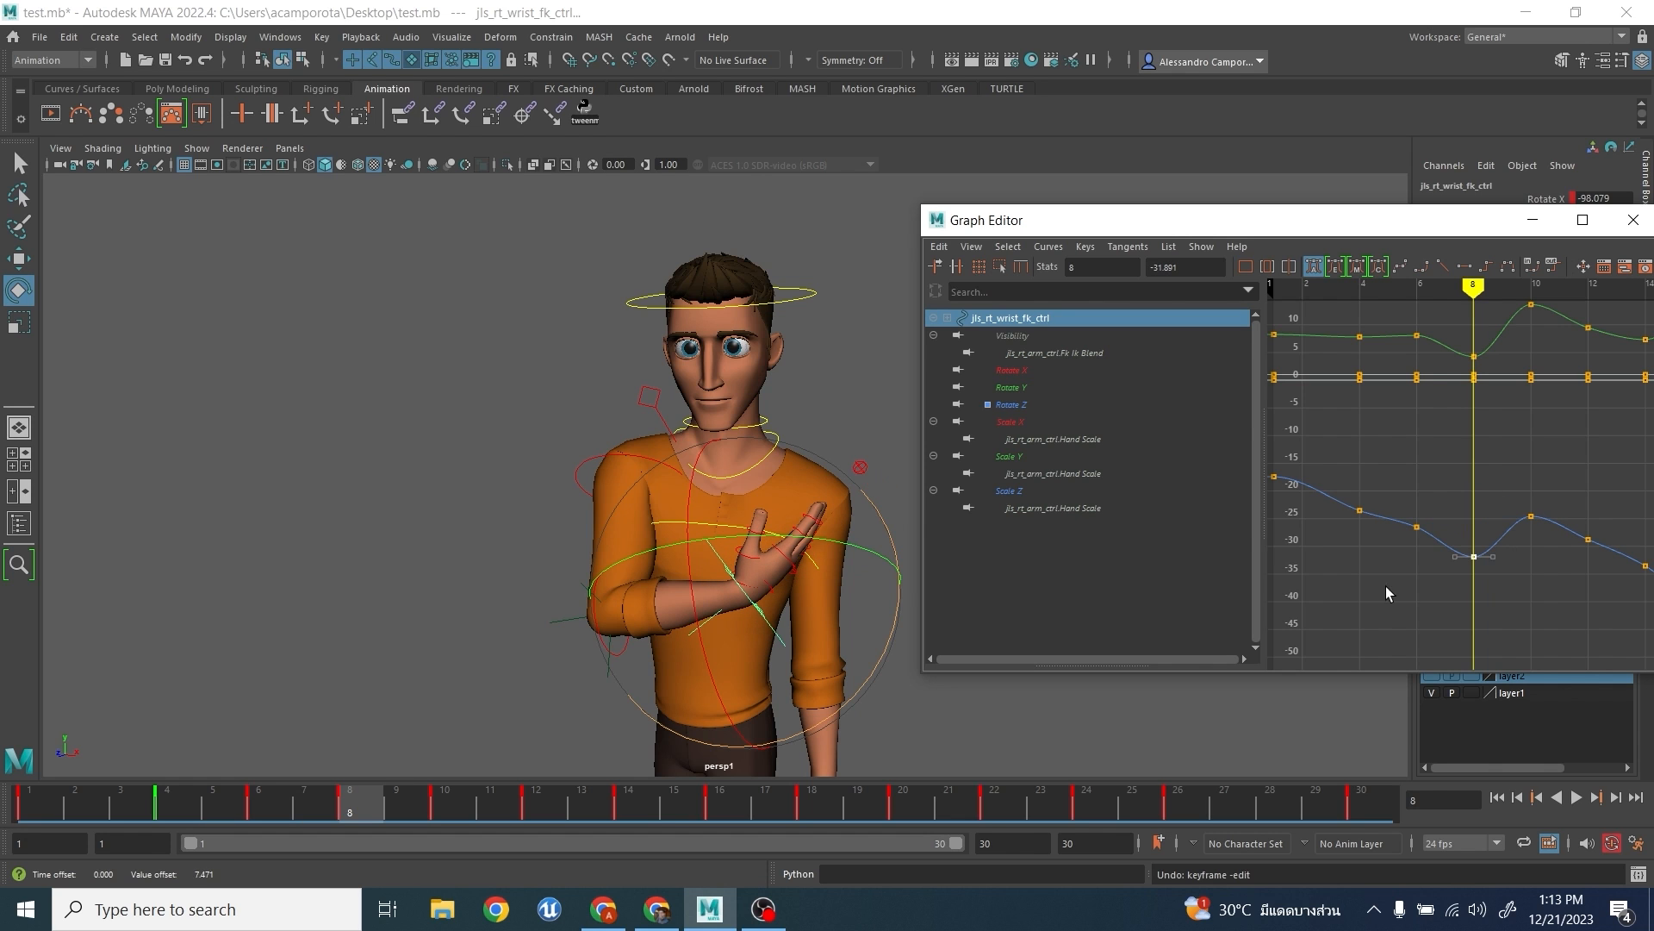
- At frame 8, try rotating the wrist about -11.9 degrees in Z and lowering its Rotate Z key, undoing both changes
drag(413, 791, 379, 791)
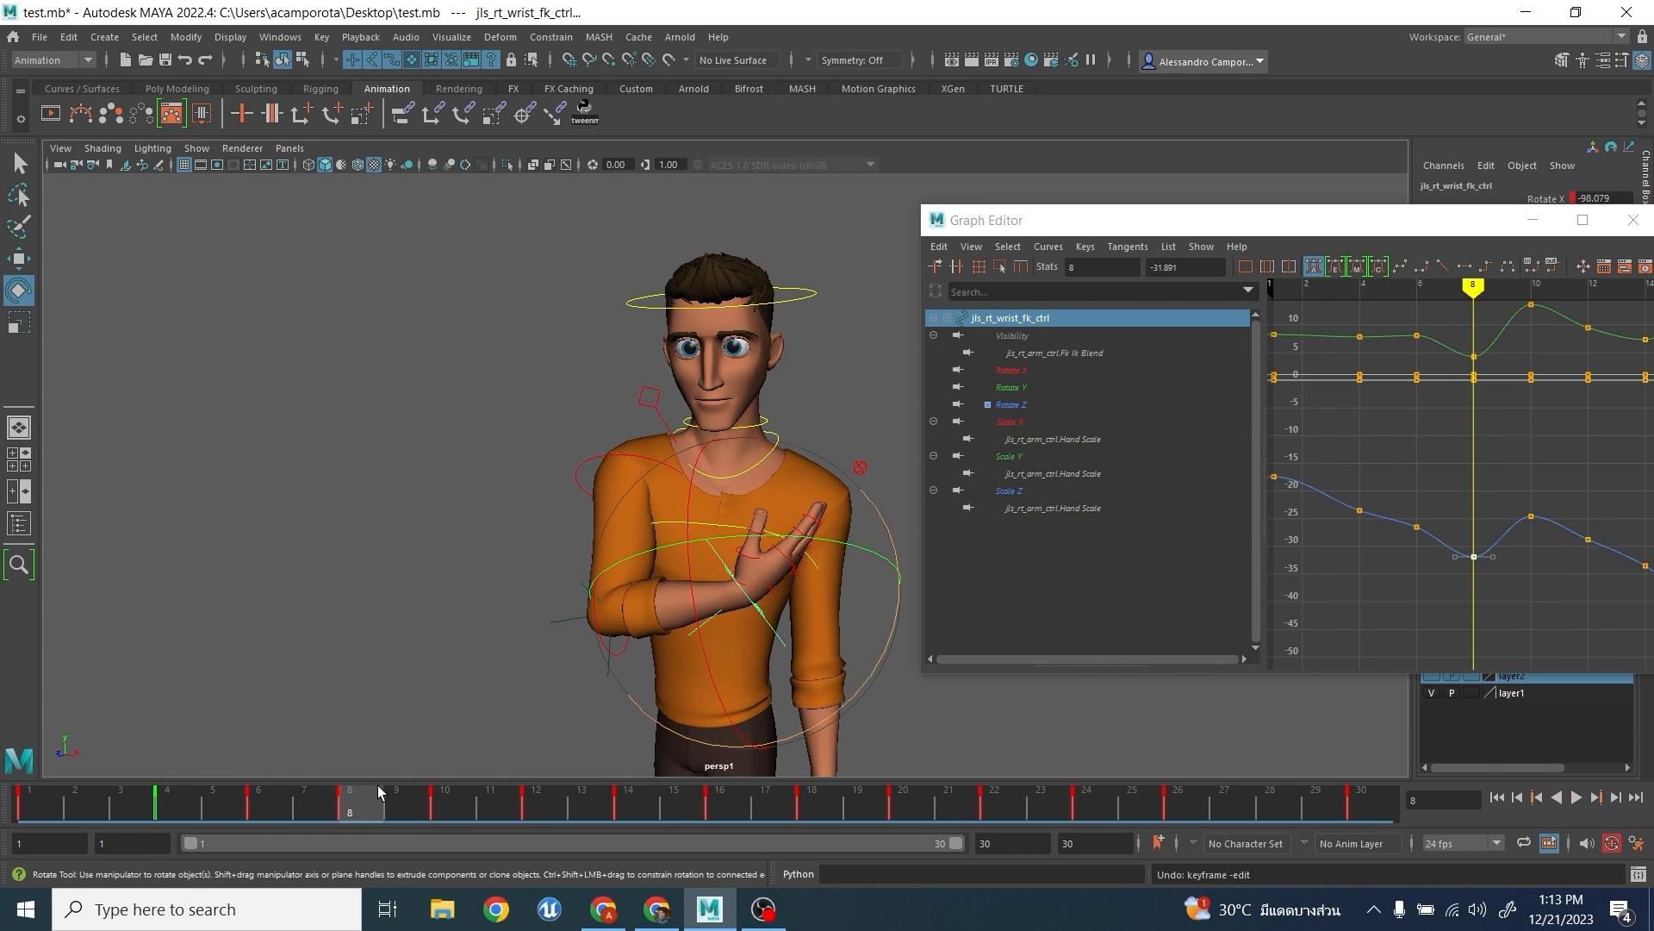
drag(868, 690, 875, 647)
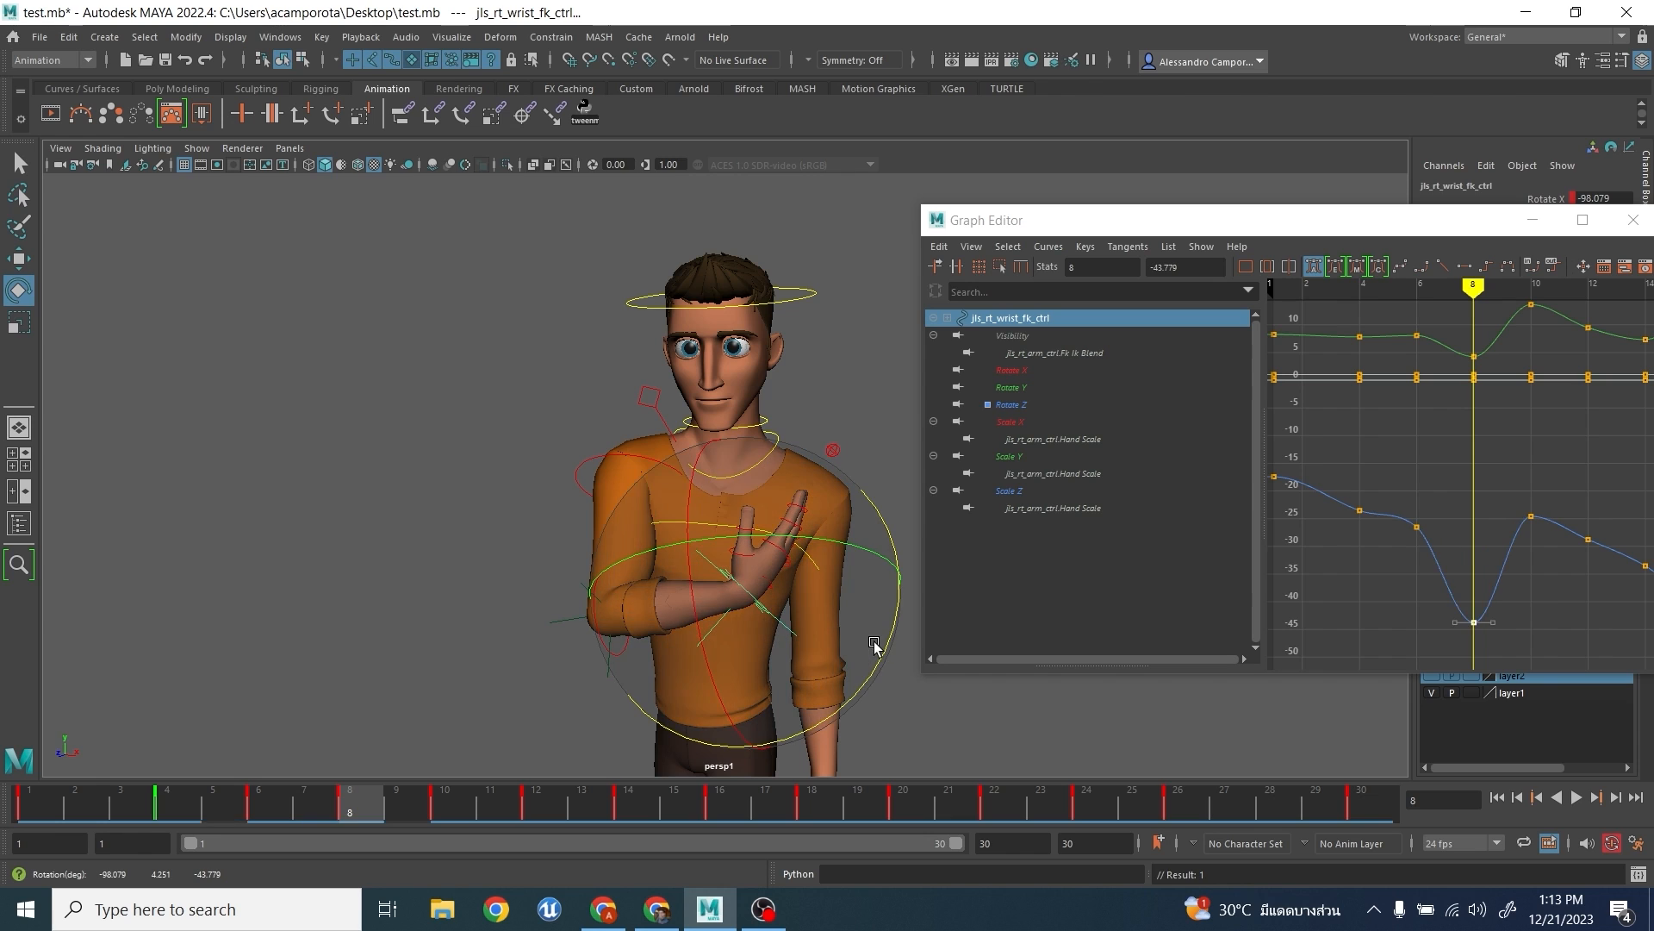
key(ctrl+z)
drag(1436, 499, 1497, 588)
middle_drag(1479, 577, 1477, 625)
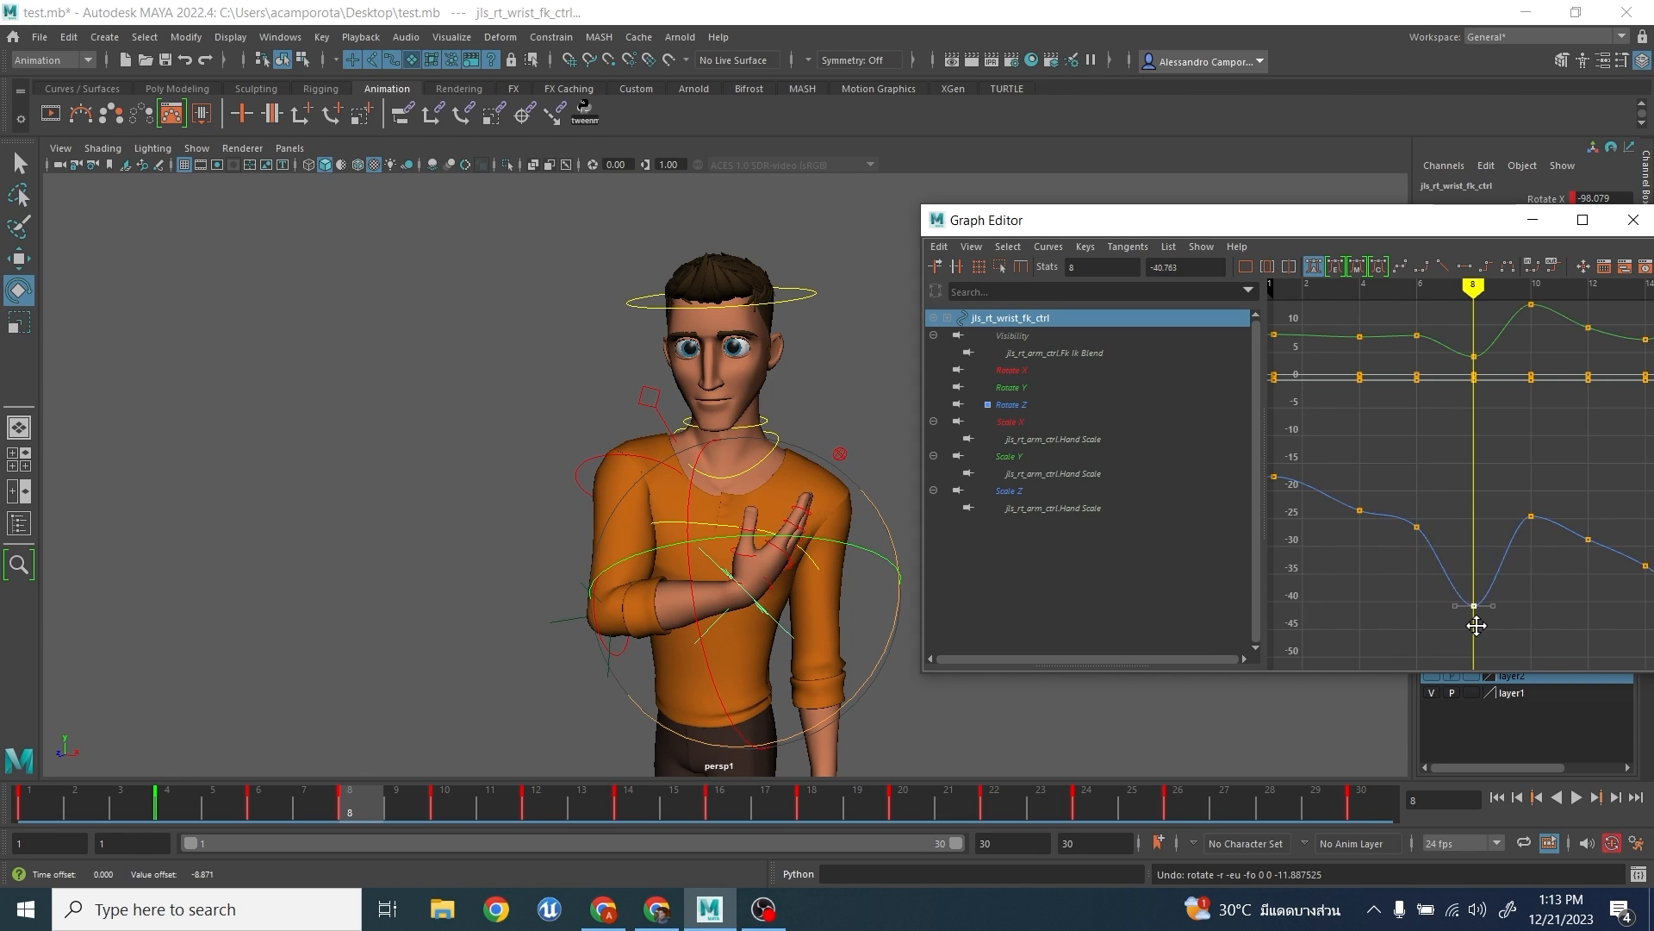
key(ctrl+z)
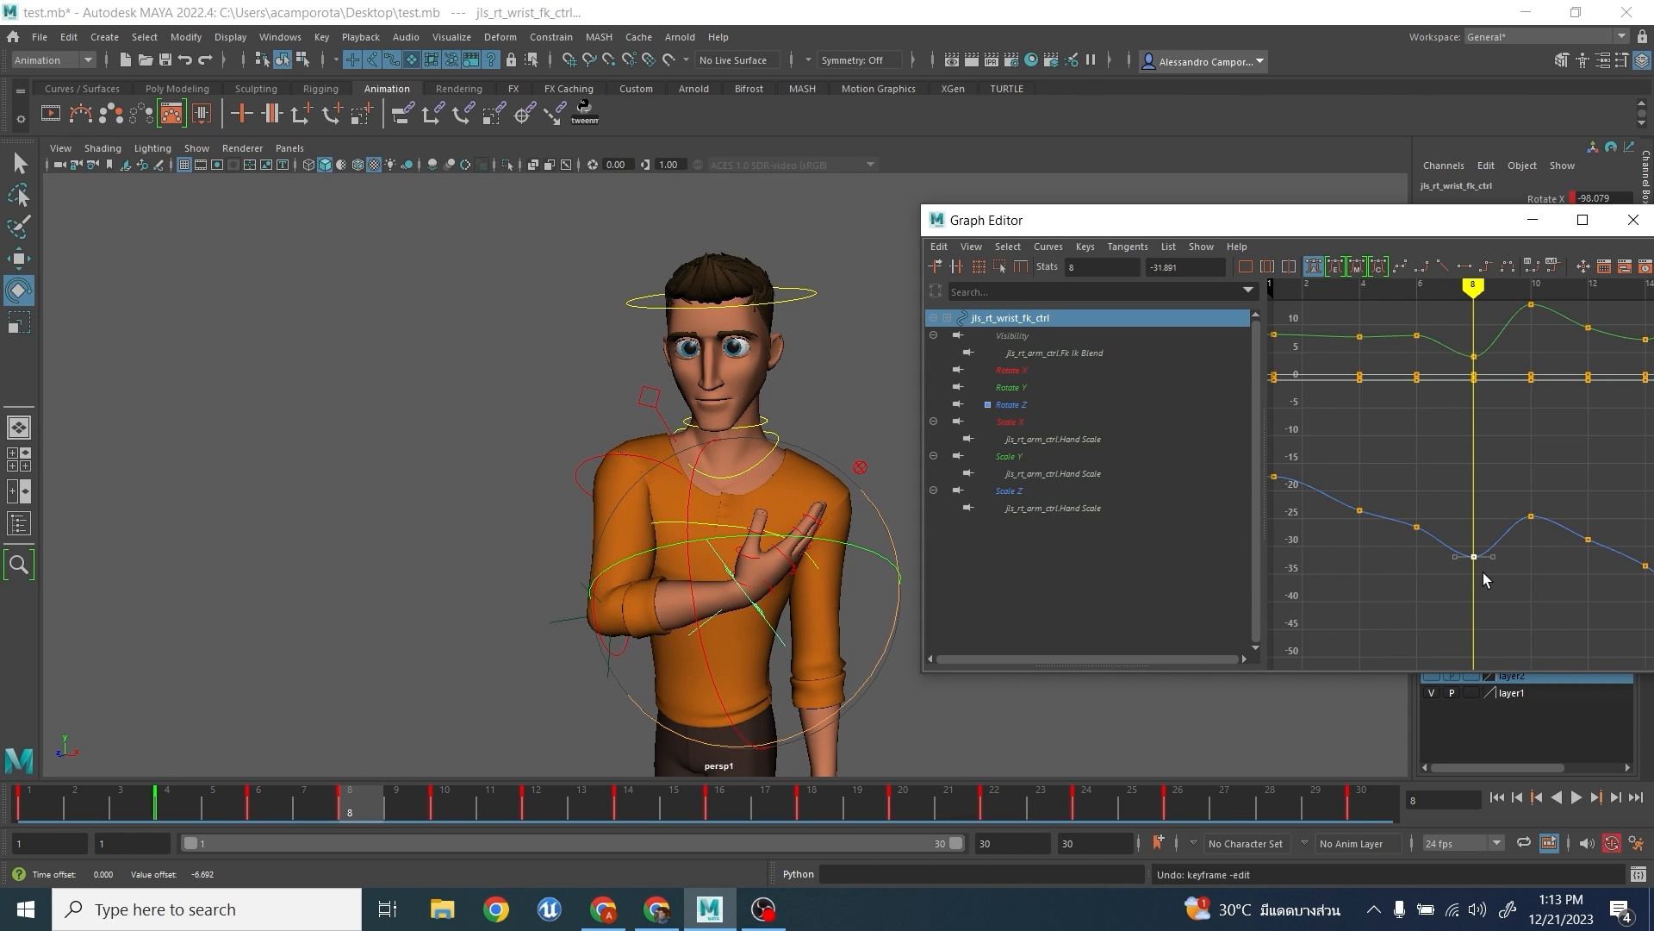
- Isolate the wrist control's Rotate X curve and frame its keys around frames 4 to 14
alt+middle_drag(1458, 517, 1423, 571)
scroll(1423, 571, up, 3)
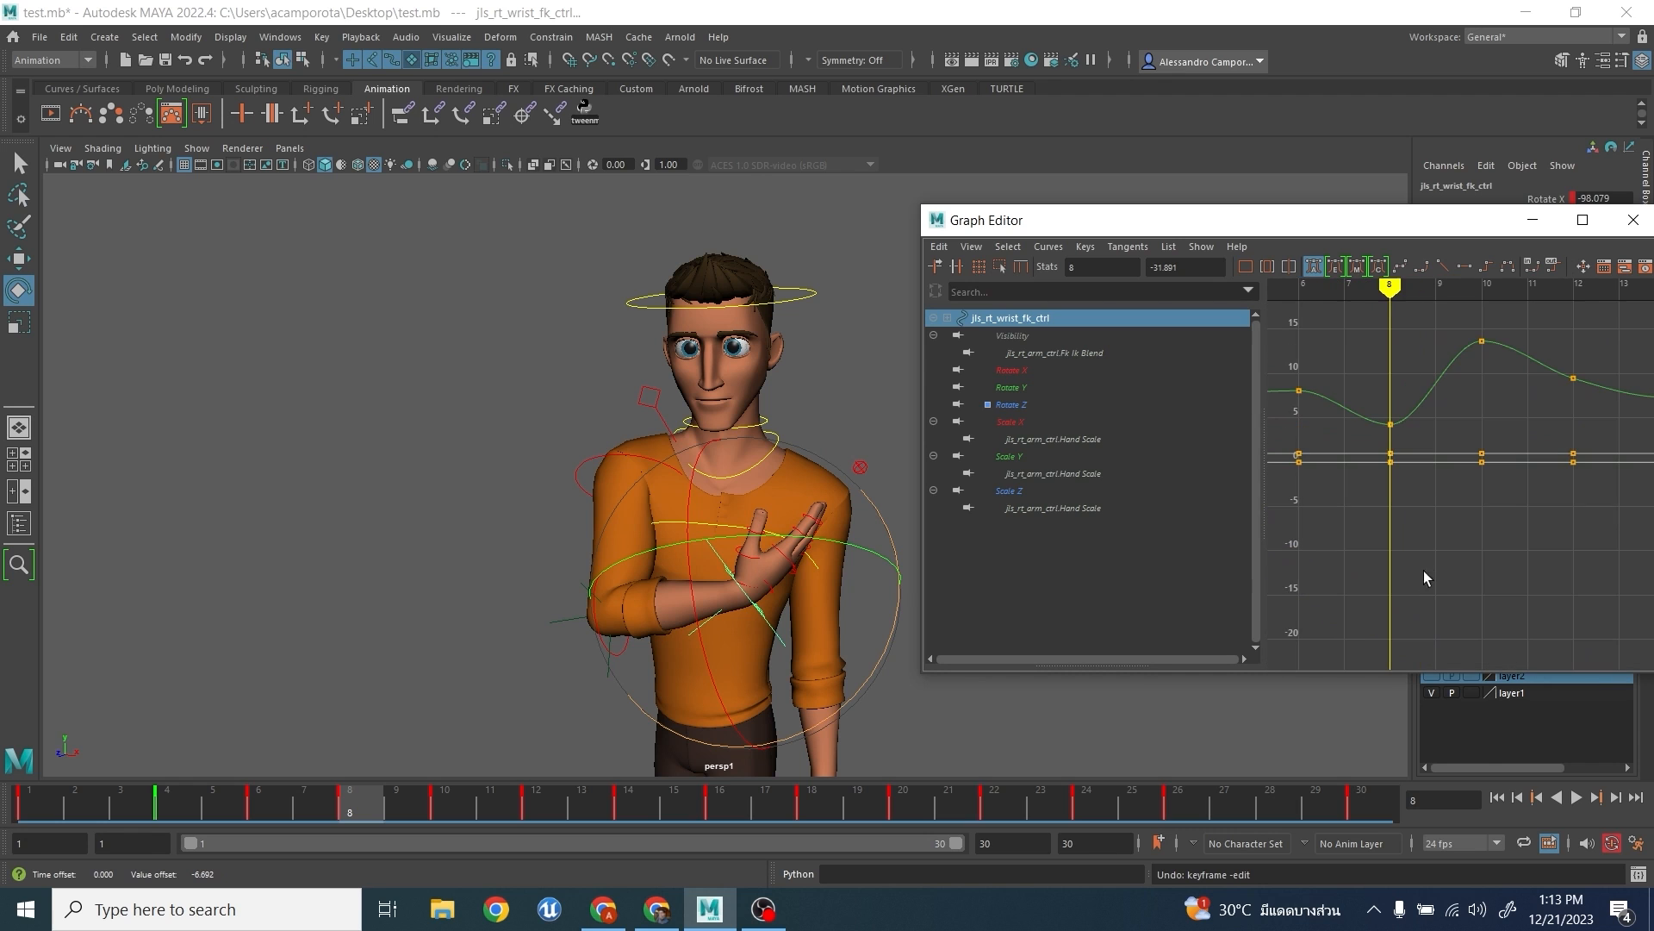
click(1020, 386)
click(1032, 371)
key(f)
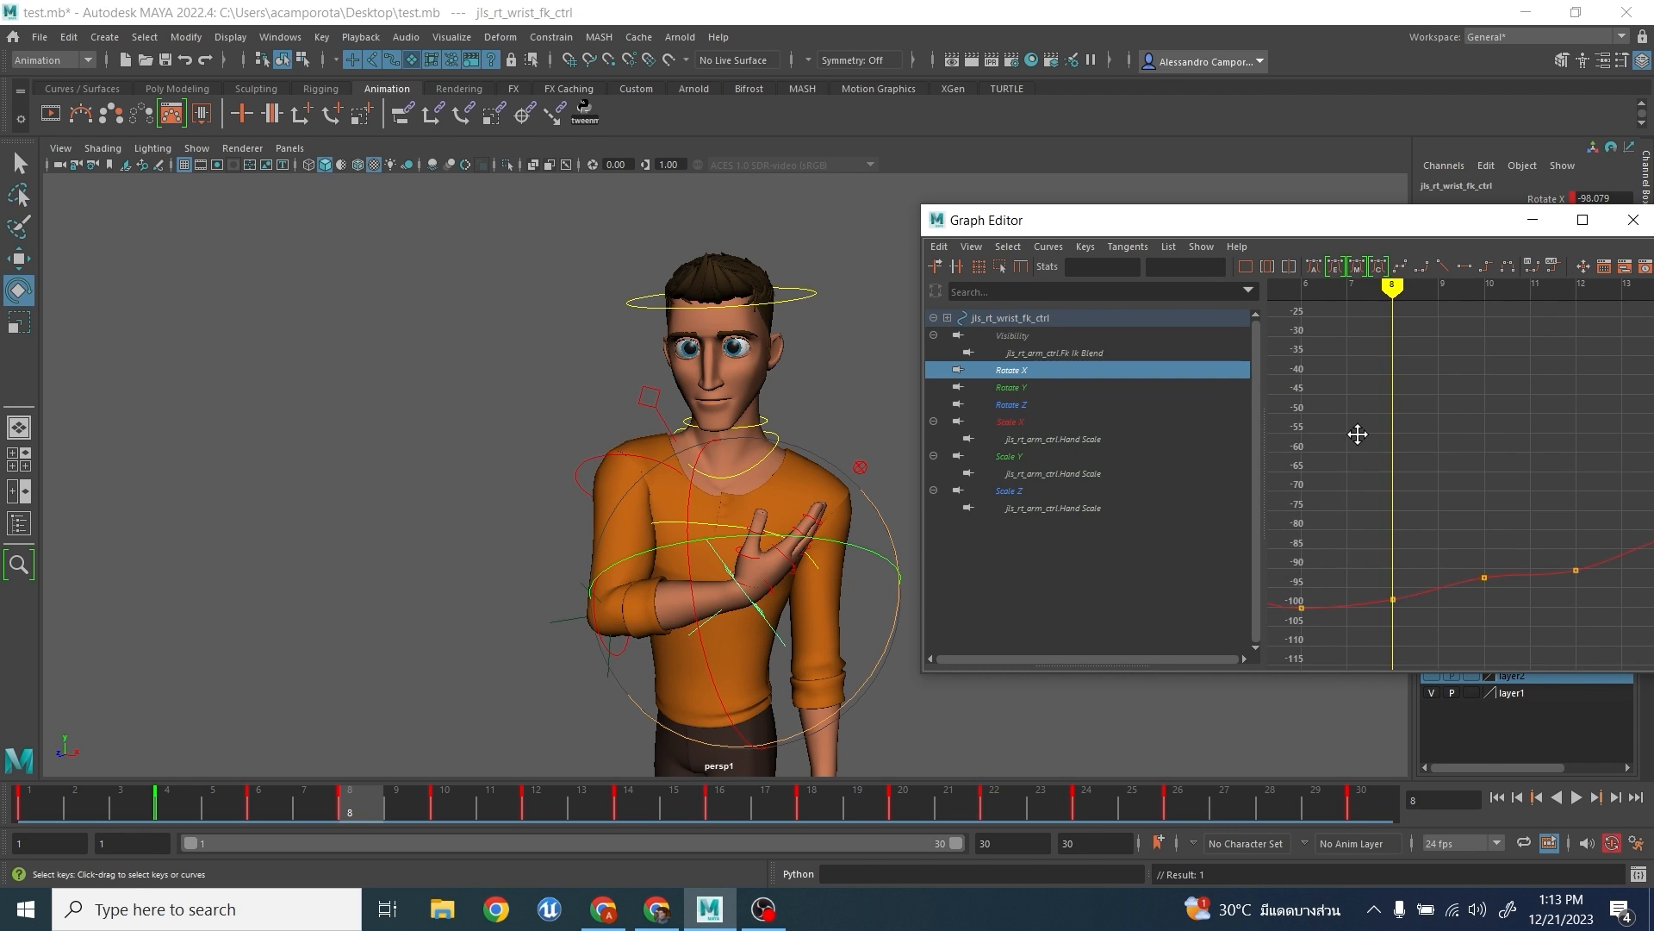
alt+middle_drag(1379, 375, 1387, 422)
key(f)
key(f)
alt+middle_drag(1496, 496, 1504, 346)
scroll(1504, 346, up, 3)
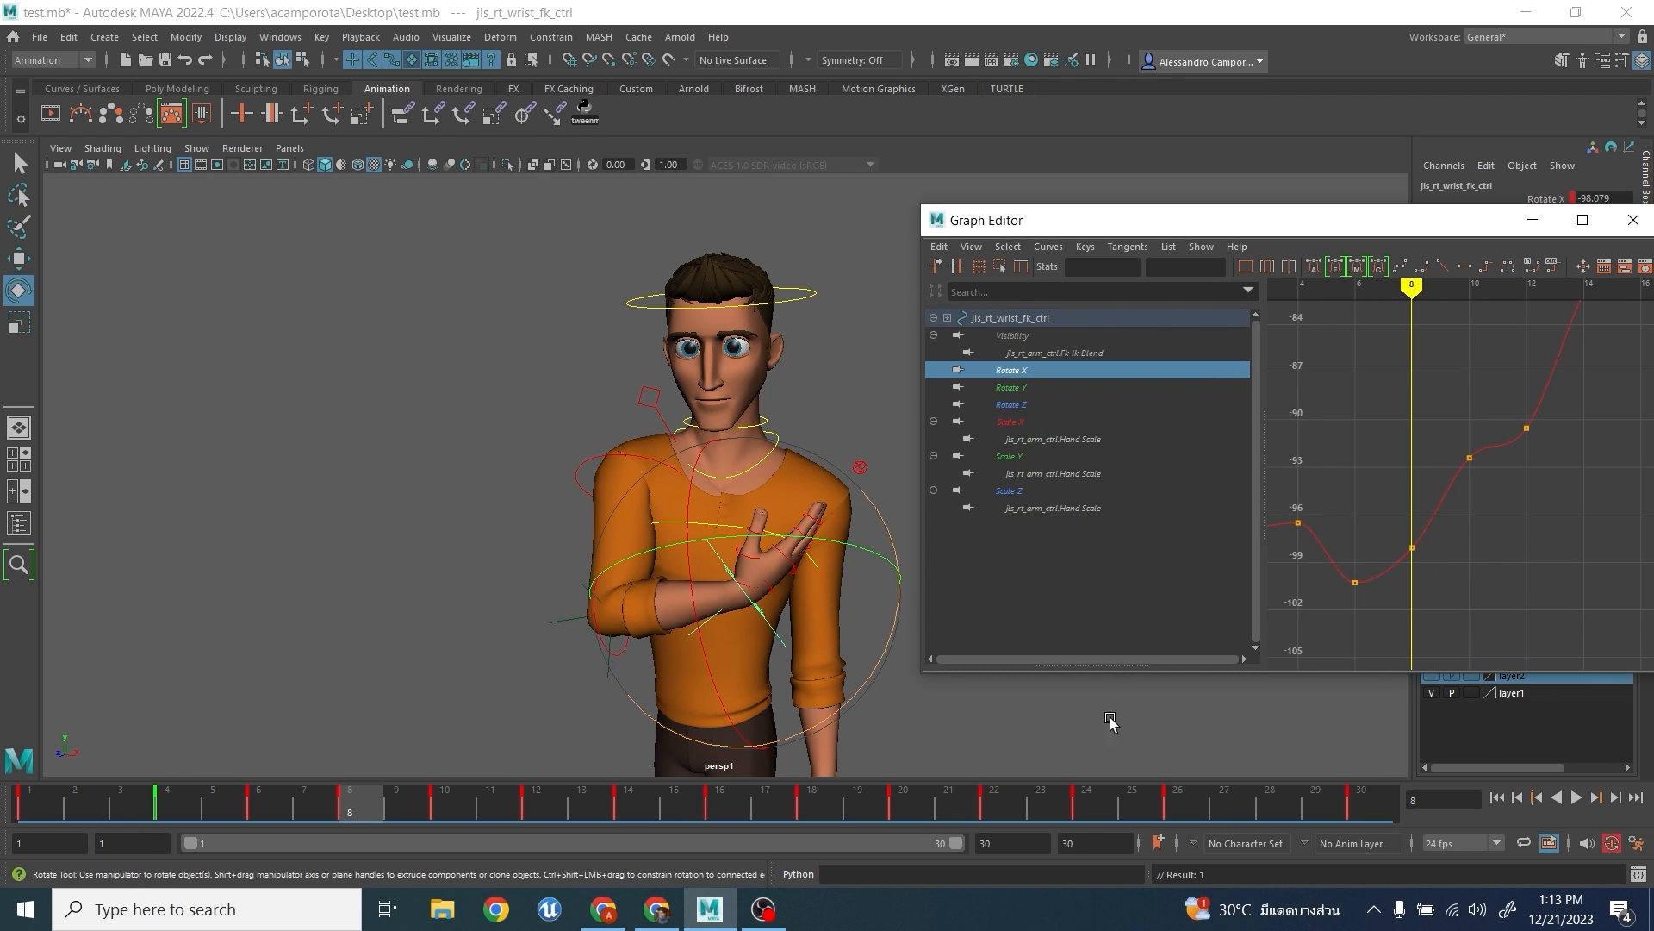
- Go to frame 12, try raising the wrist's Rotate X key there by about 4.8, and undo the change
drag(454, 825, 536, 819)
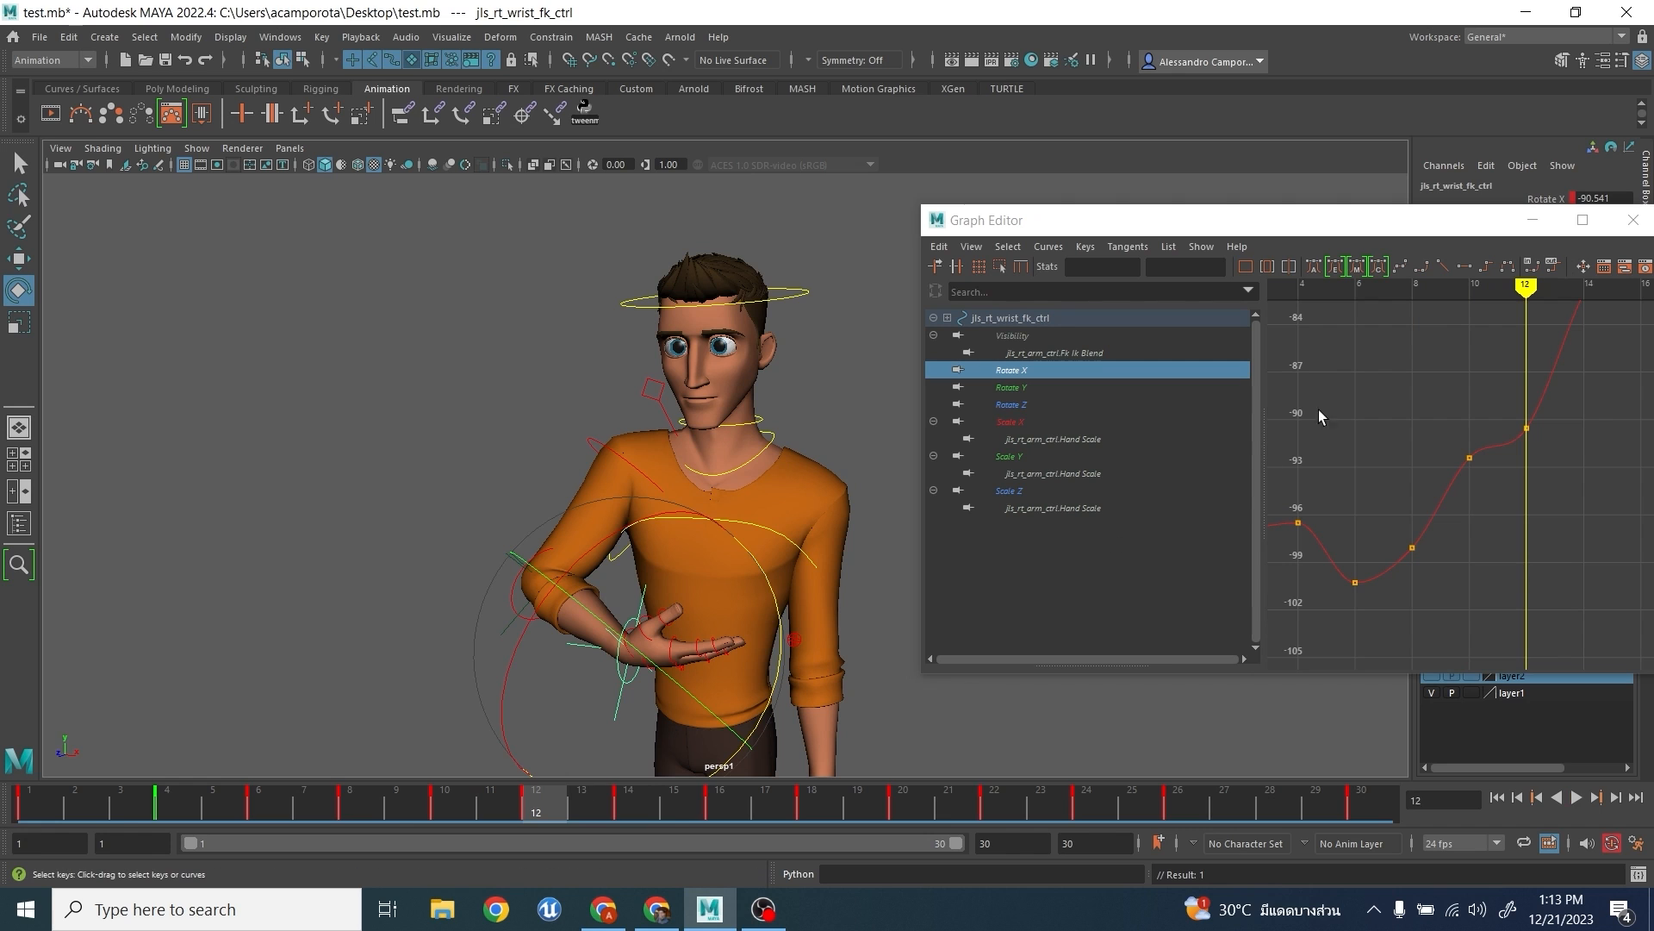
click(1526, 429)
middle_drag(1565, 479, 1532, 452)
scroll(1553, 379, down, 2)
scroll(1533, 456, up, 4)
key(ctrl+z)
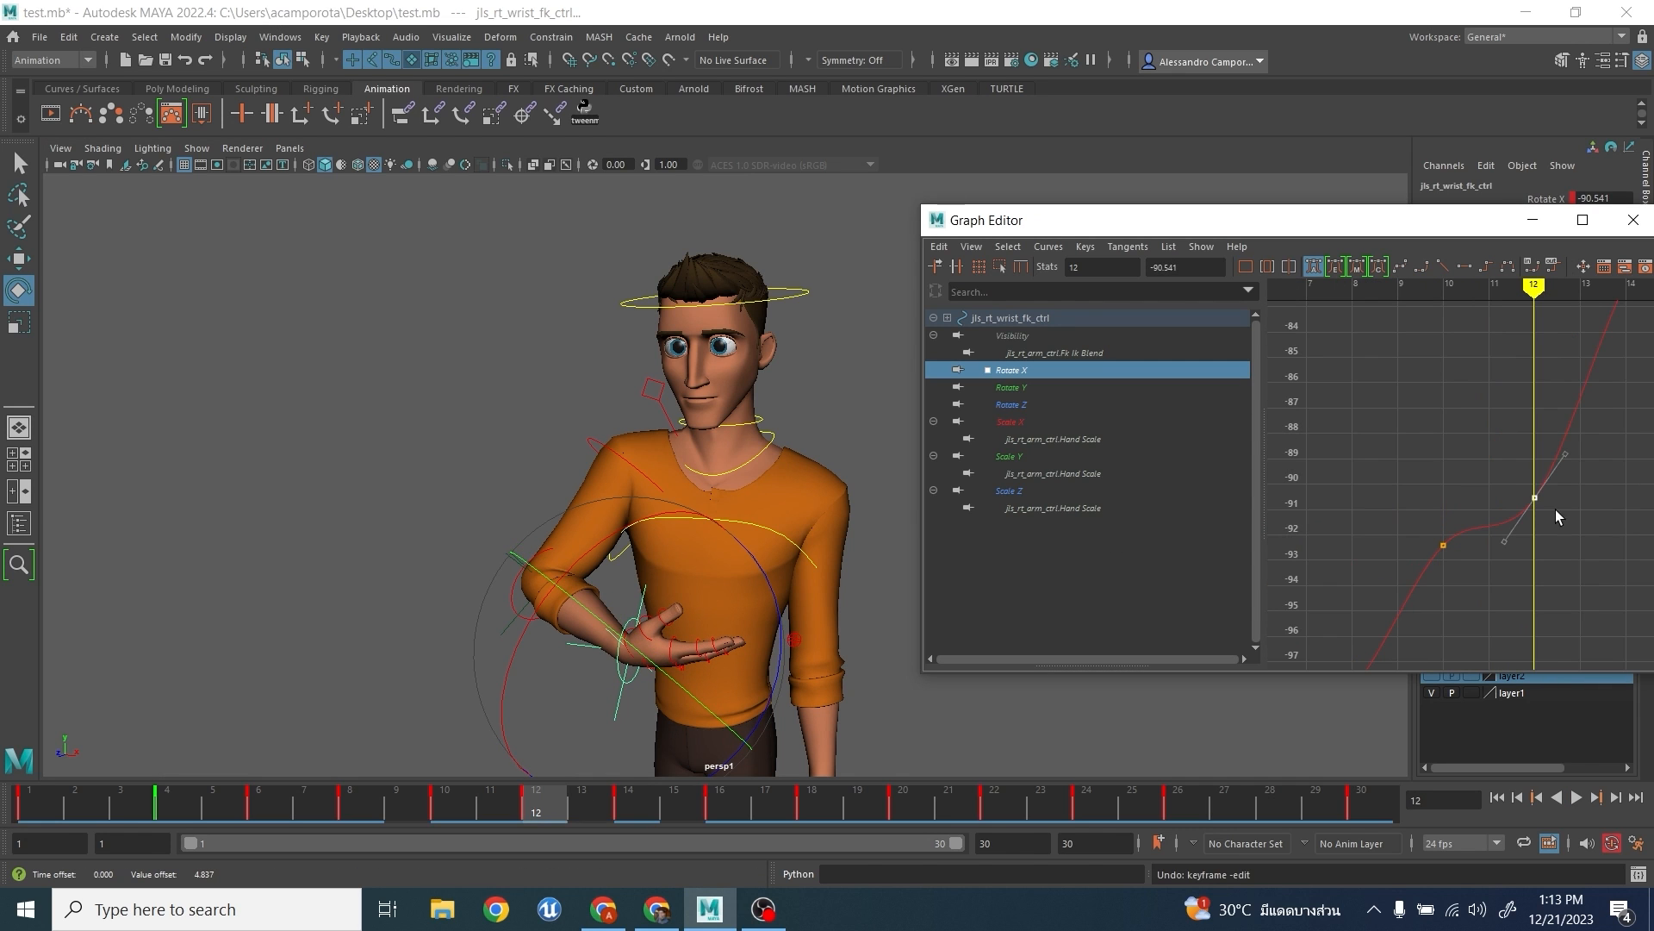
- Raise the wrist's Rotate X key at frame 12 to about -87.3 to straighten the curve between its neighbouring keys
middle_drag(1566, 540, 1525, 492)
scroll(1568, 447, down, 2)
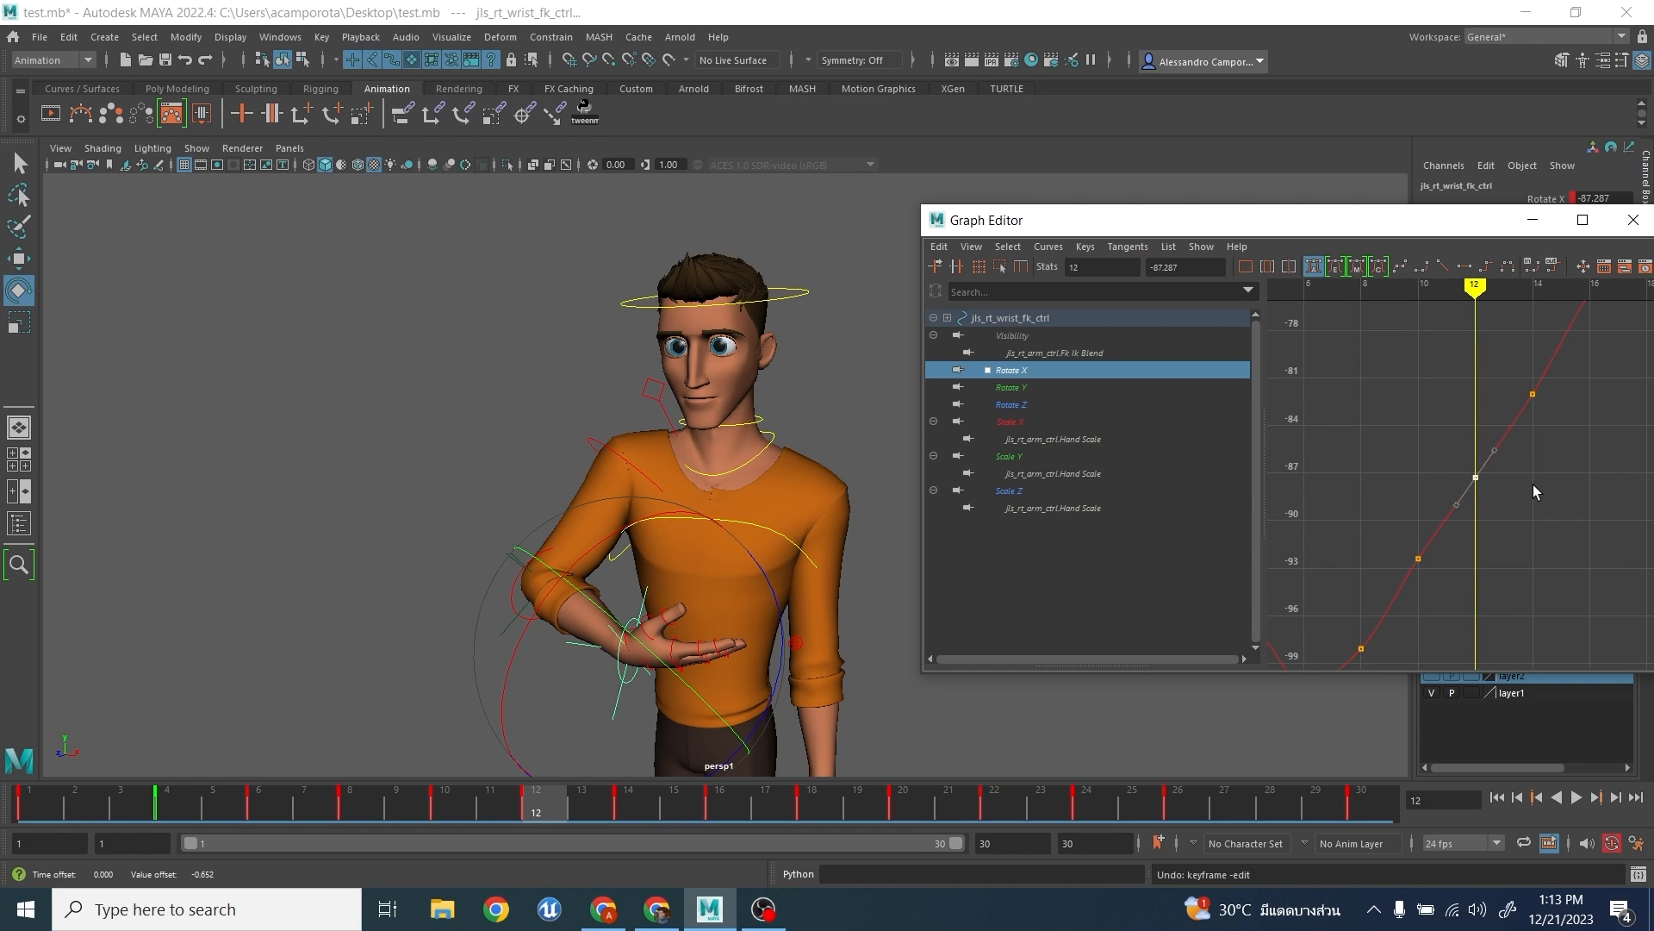
alt+drag(681, 621, 677, 576)
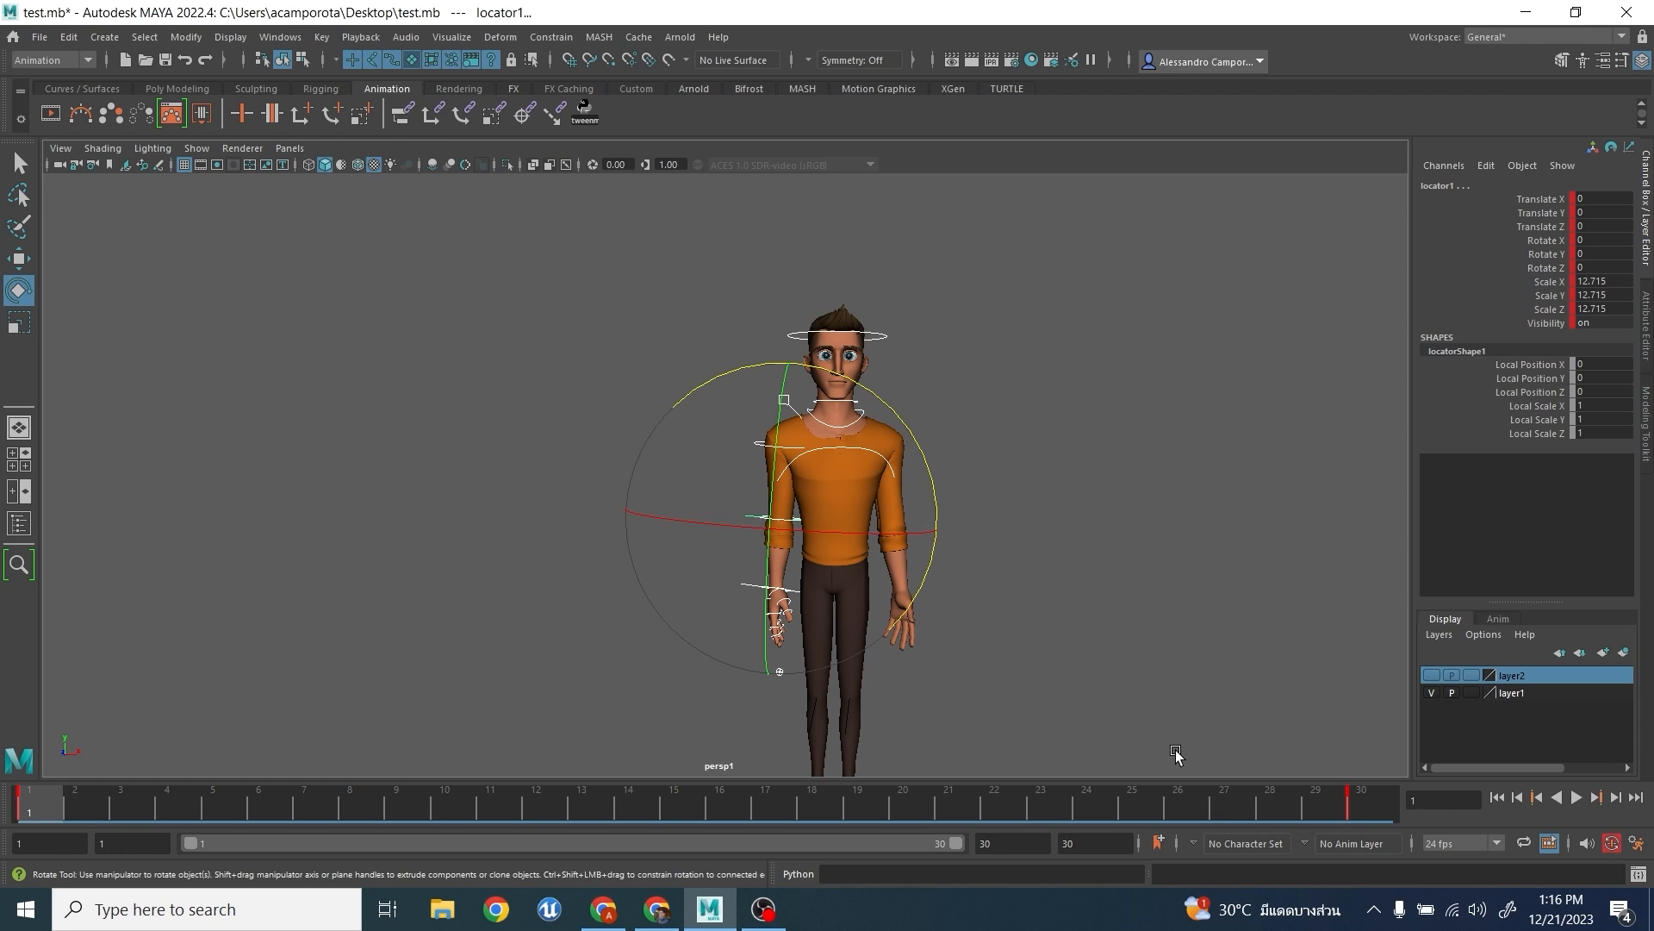
- Play back the arm raise from frame 1 to 30, and go to frame 10 with the character's controls selected
key(alt+v)
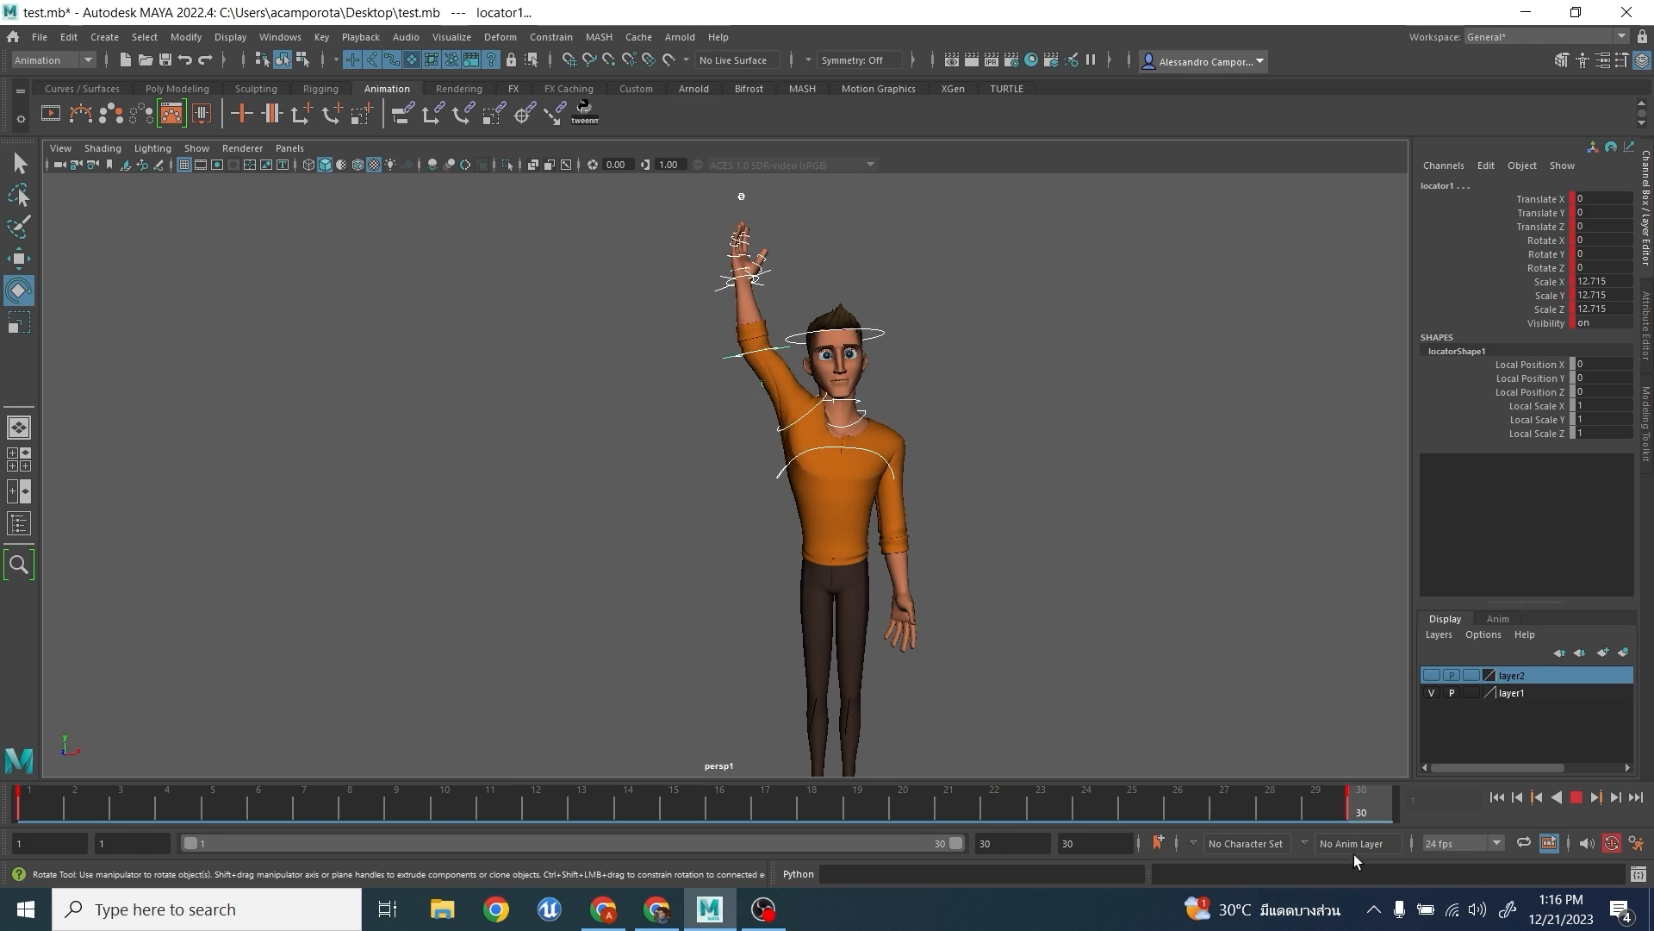
click(444, 797)
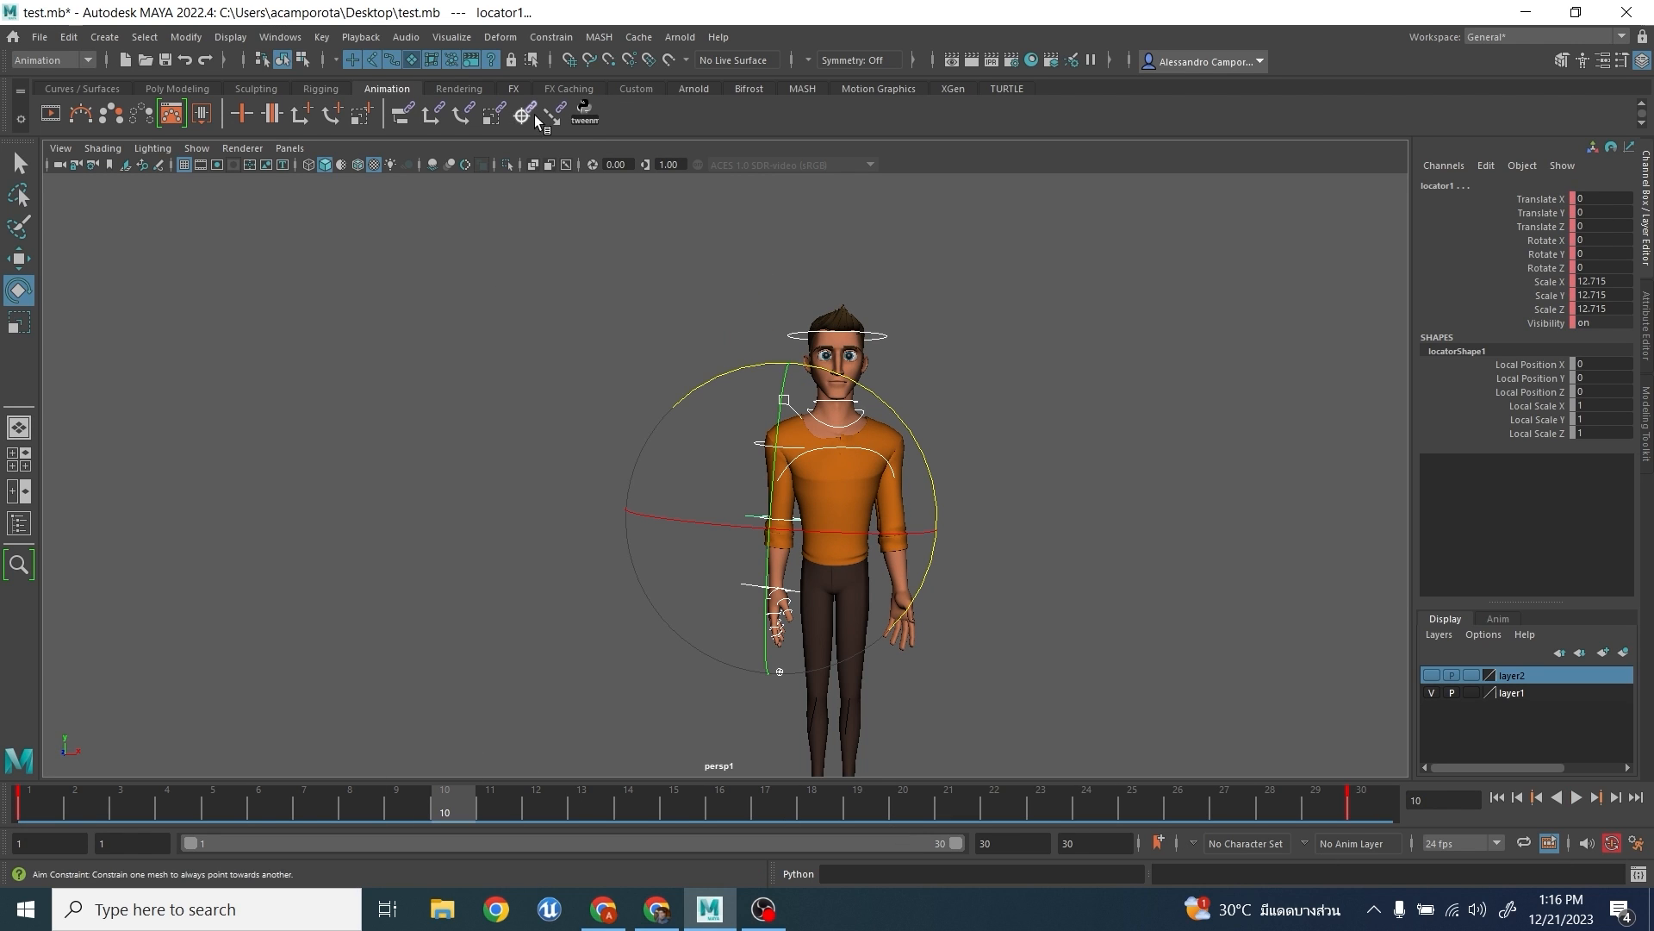
- Launch tweenMachine and create in-between poses at frame 12 with a bias of -54.2 and at frame 19 with 71.4
click(586, 112)
click(560, 804)
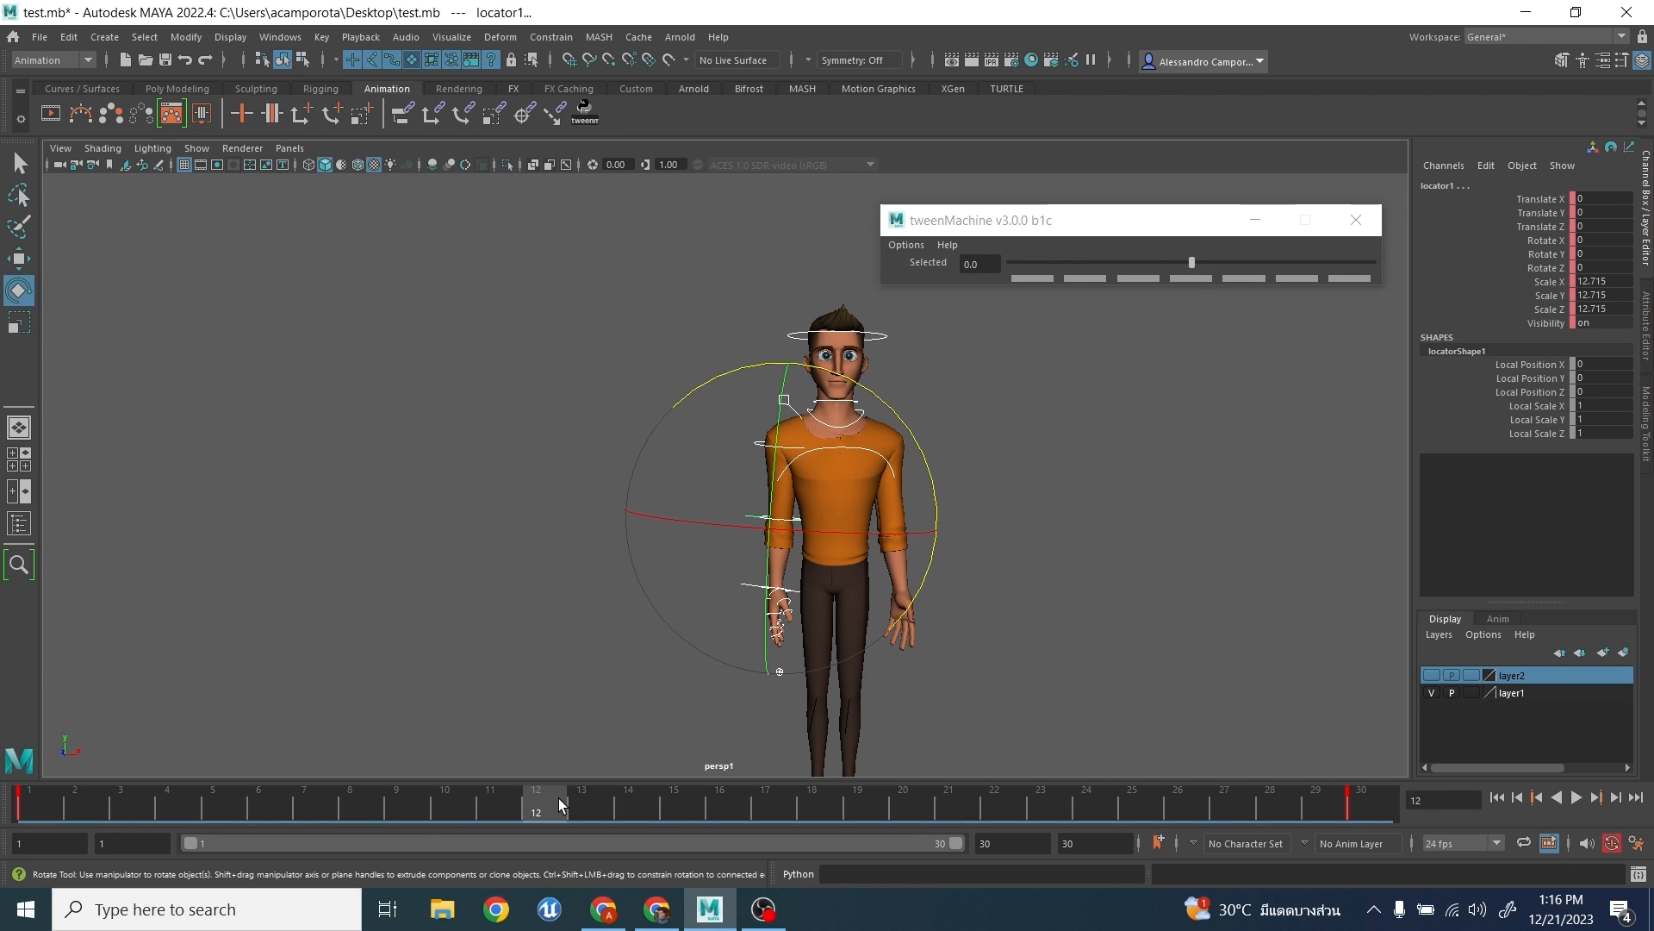
drag(1133, 263, 1093, 263)
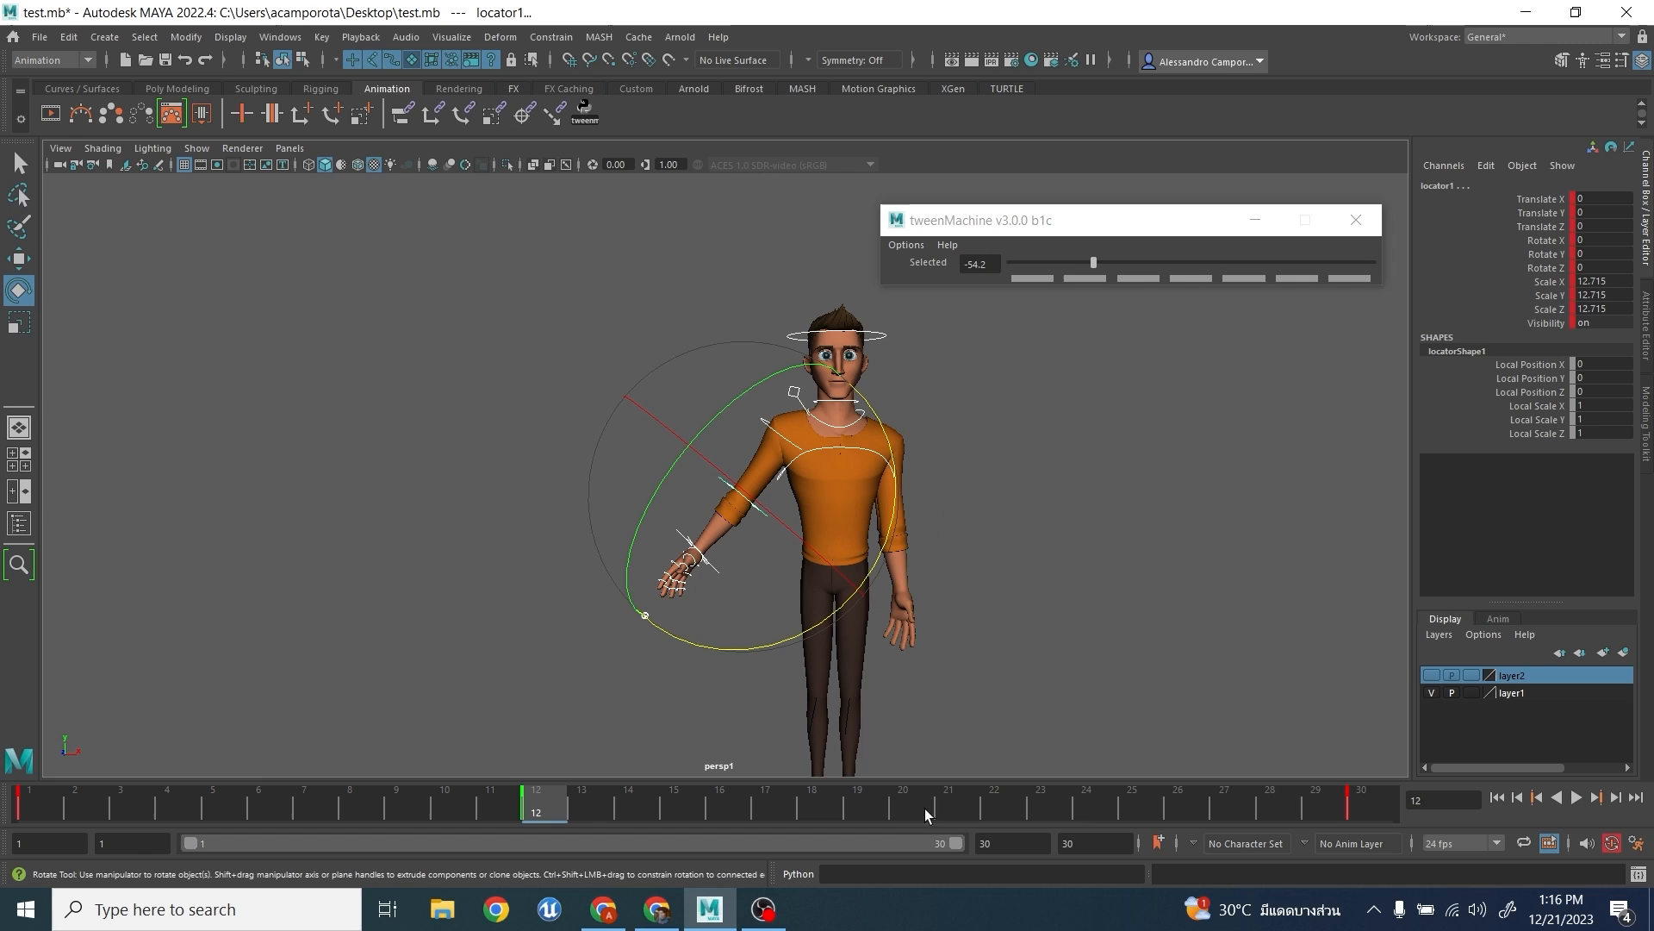
click(866, 814)
click(1321, 266)
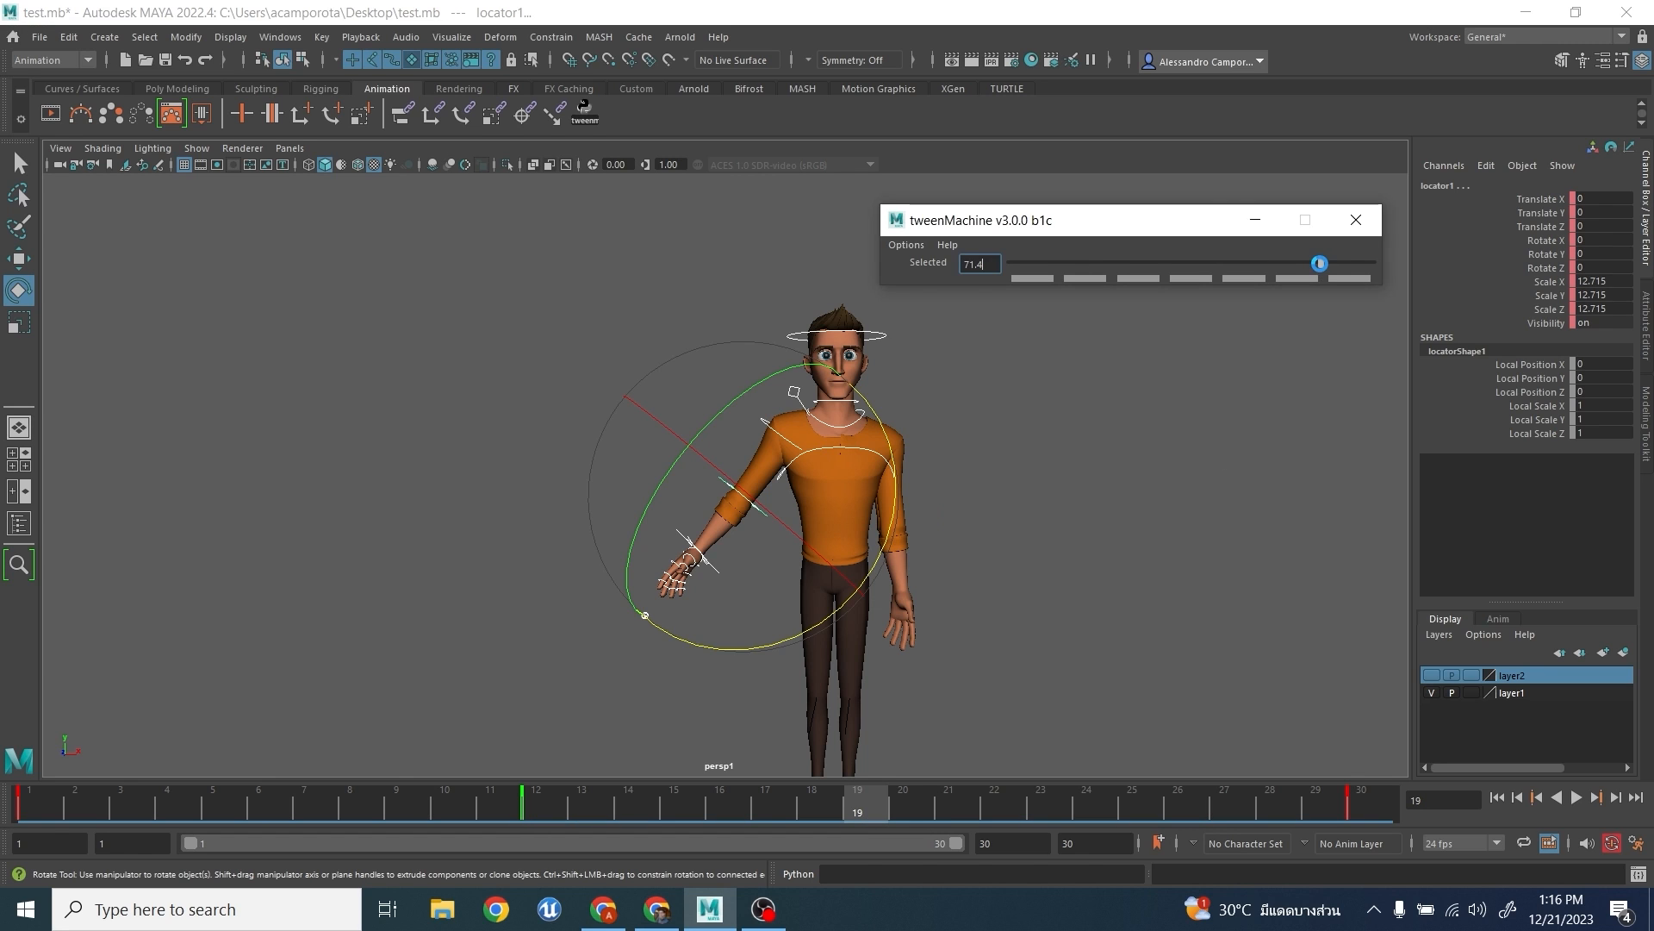
- Create in-between poses at frame 8 with a tween bias of -73.7 and at frame 4 with -84.7
click(357, 810)
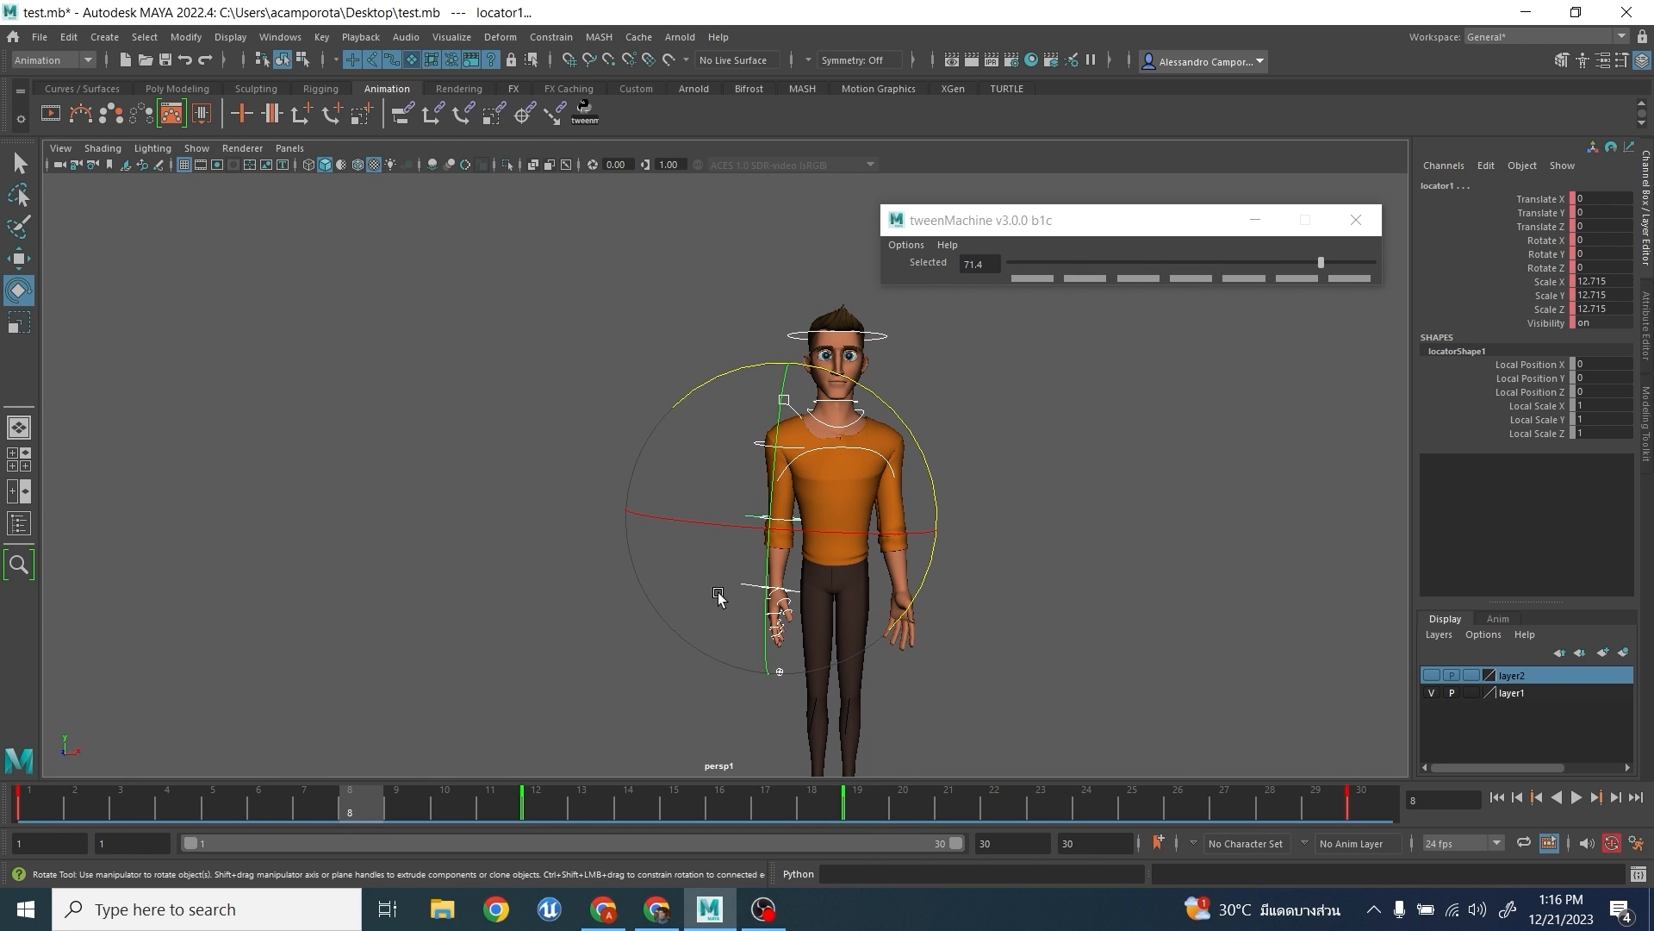
click(1058, 262)
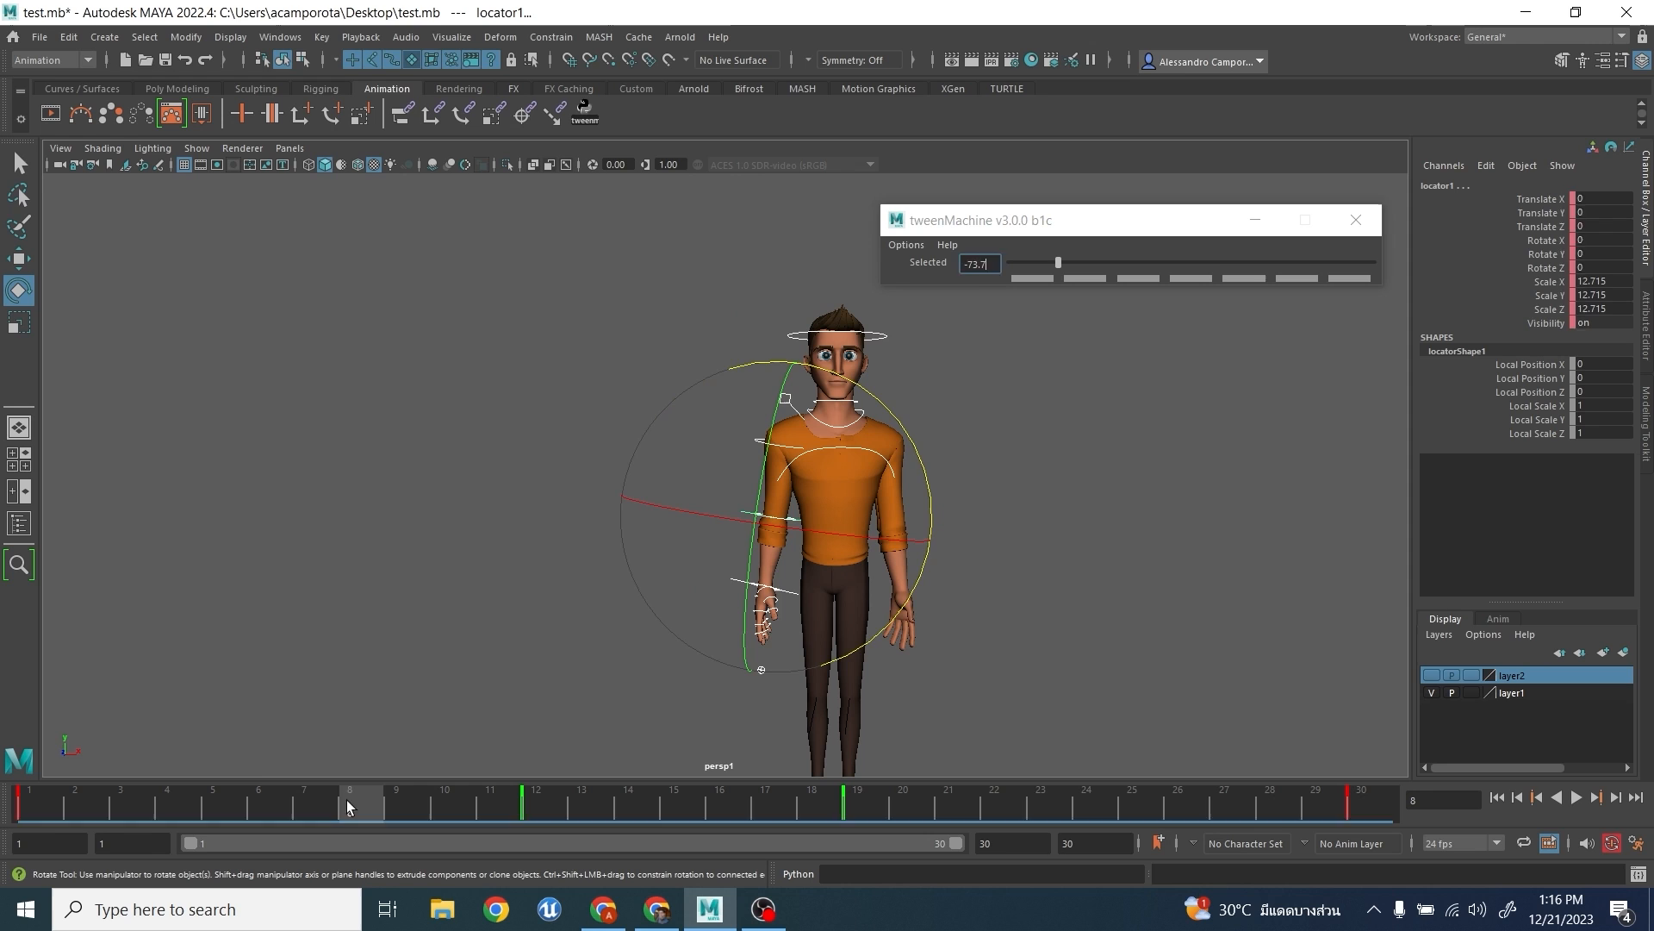
click(176, 805)
click(1038, 262)
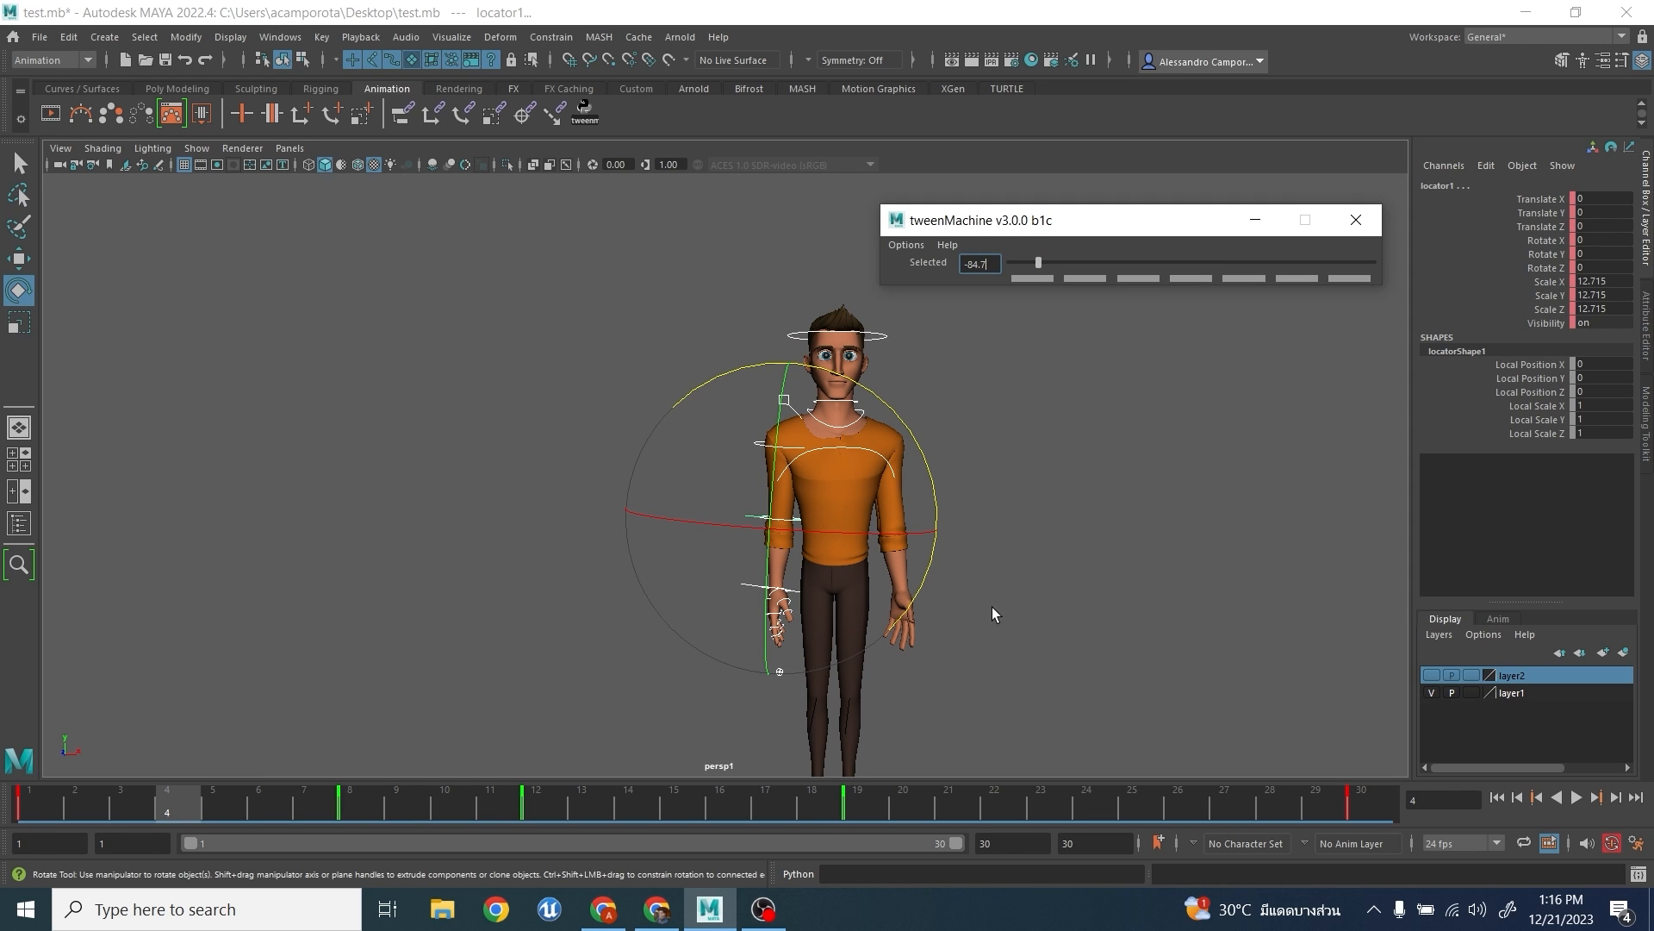
- Retime the in-between key at frame 19 to frame 17
click(841, 805)
shift+click(843, 806)
drag(843, 806, 772, 806)
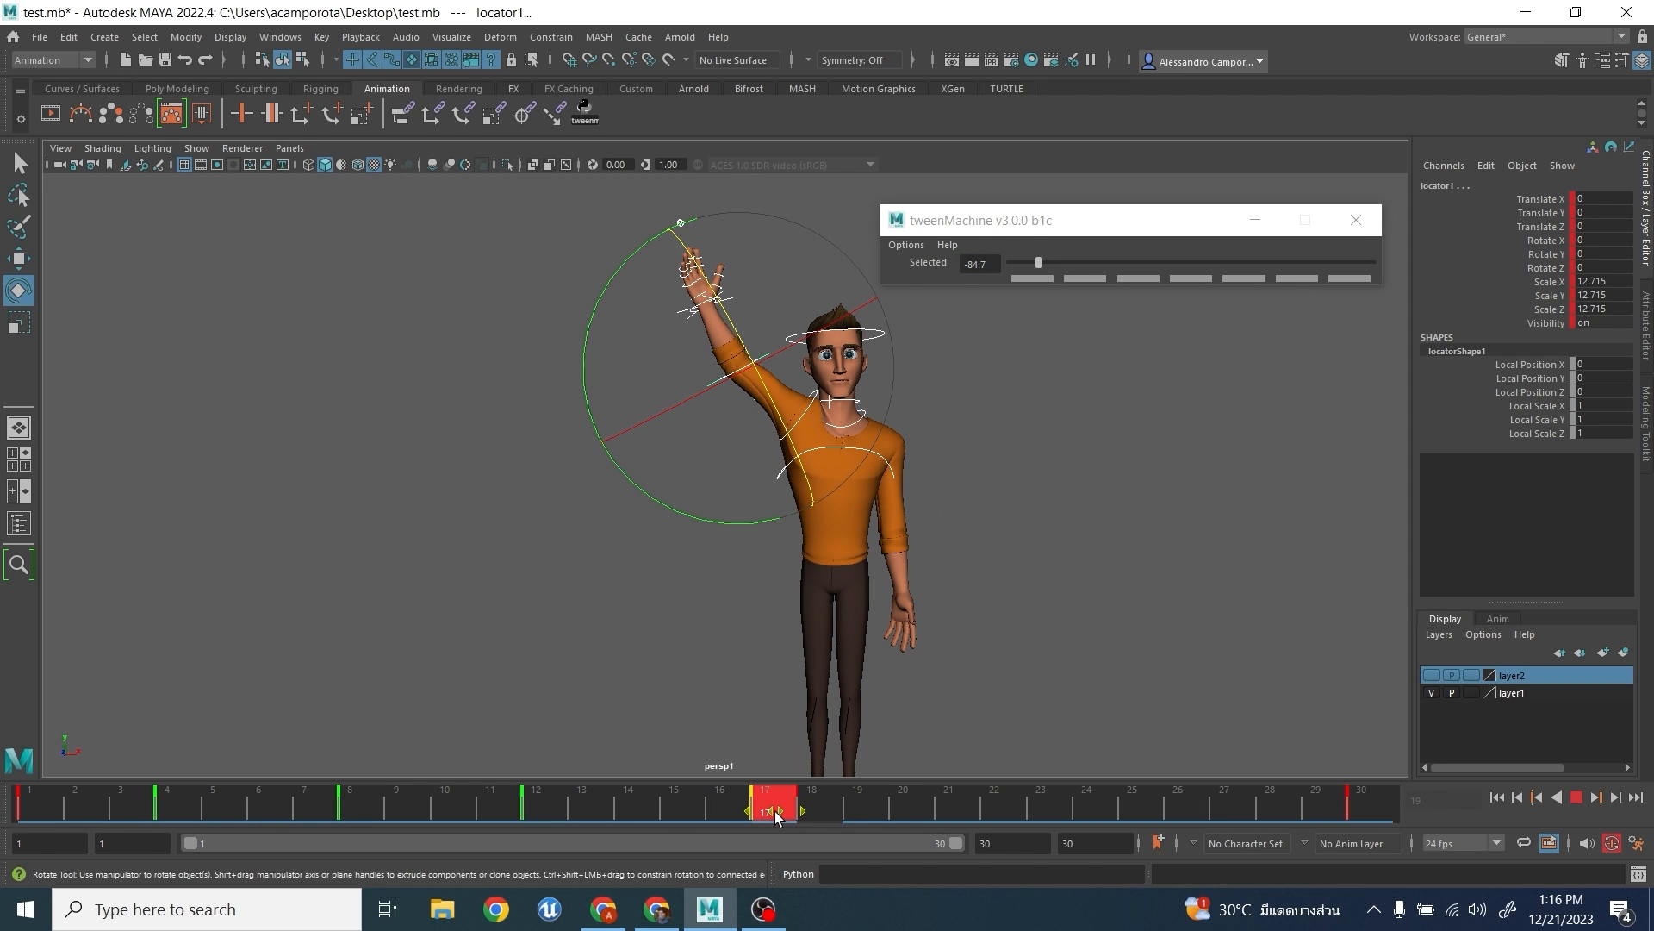
- Create in-between poses at frame 21 with a tween bias of 51.3 and at frame 24 with 65.6, and close tweenMachine
click(955, 808)
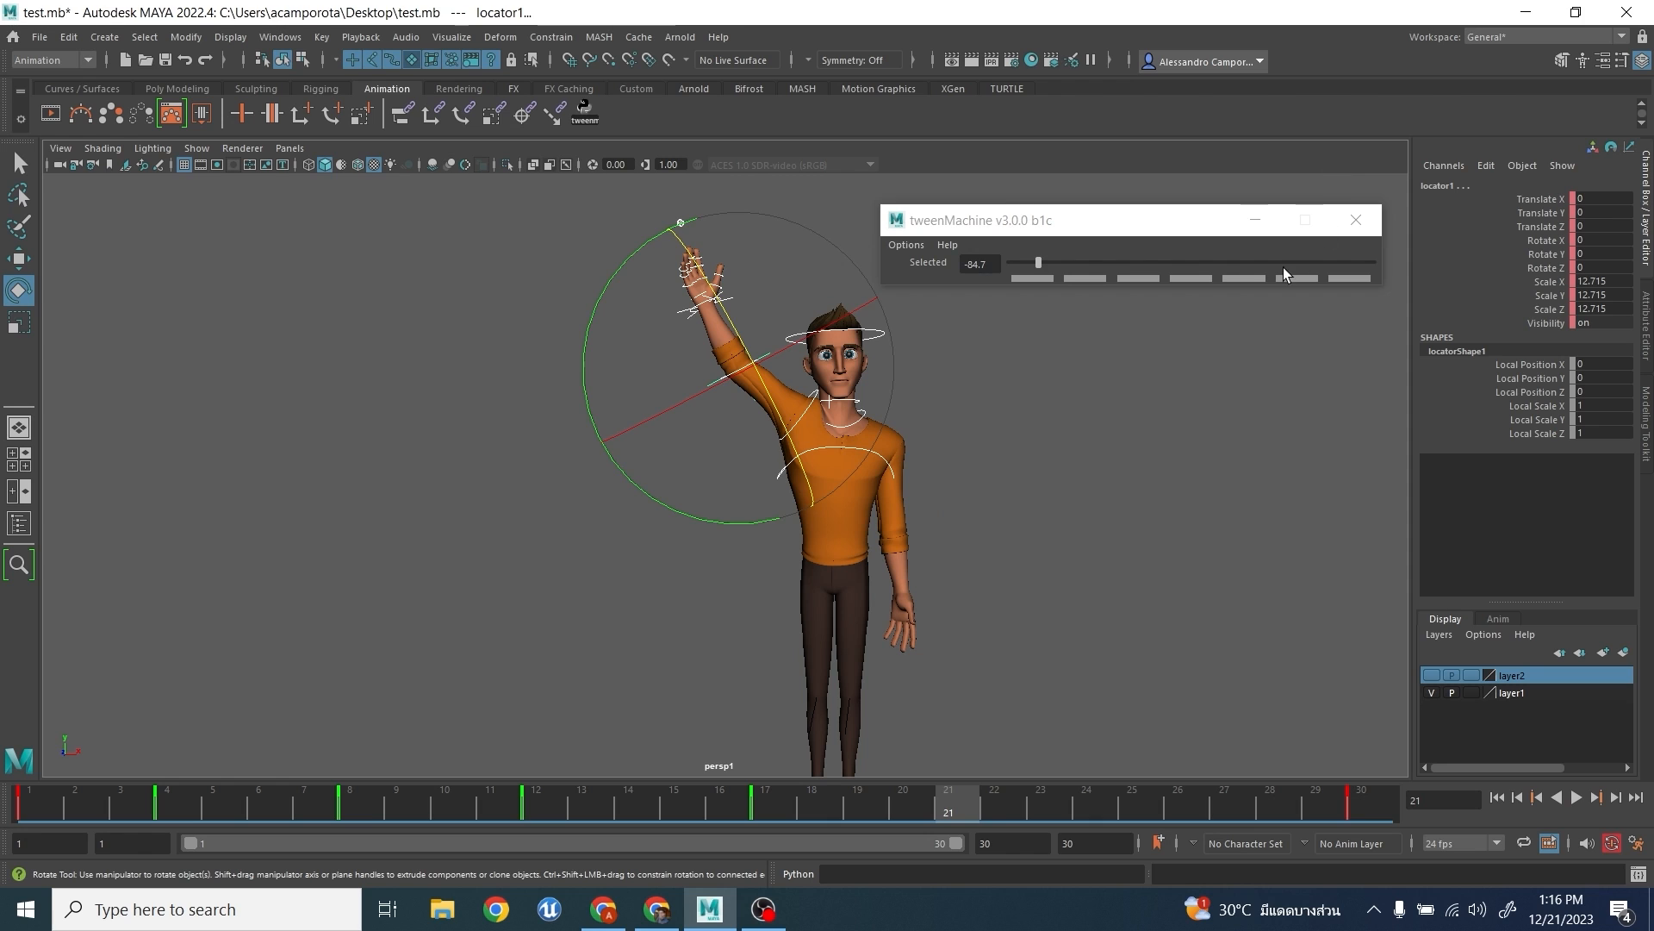
click(1285, 262)
click(1136, 819)
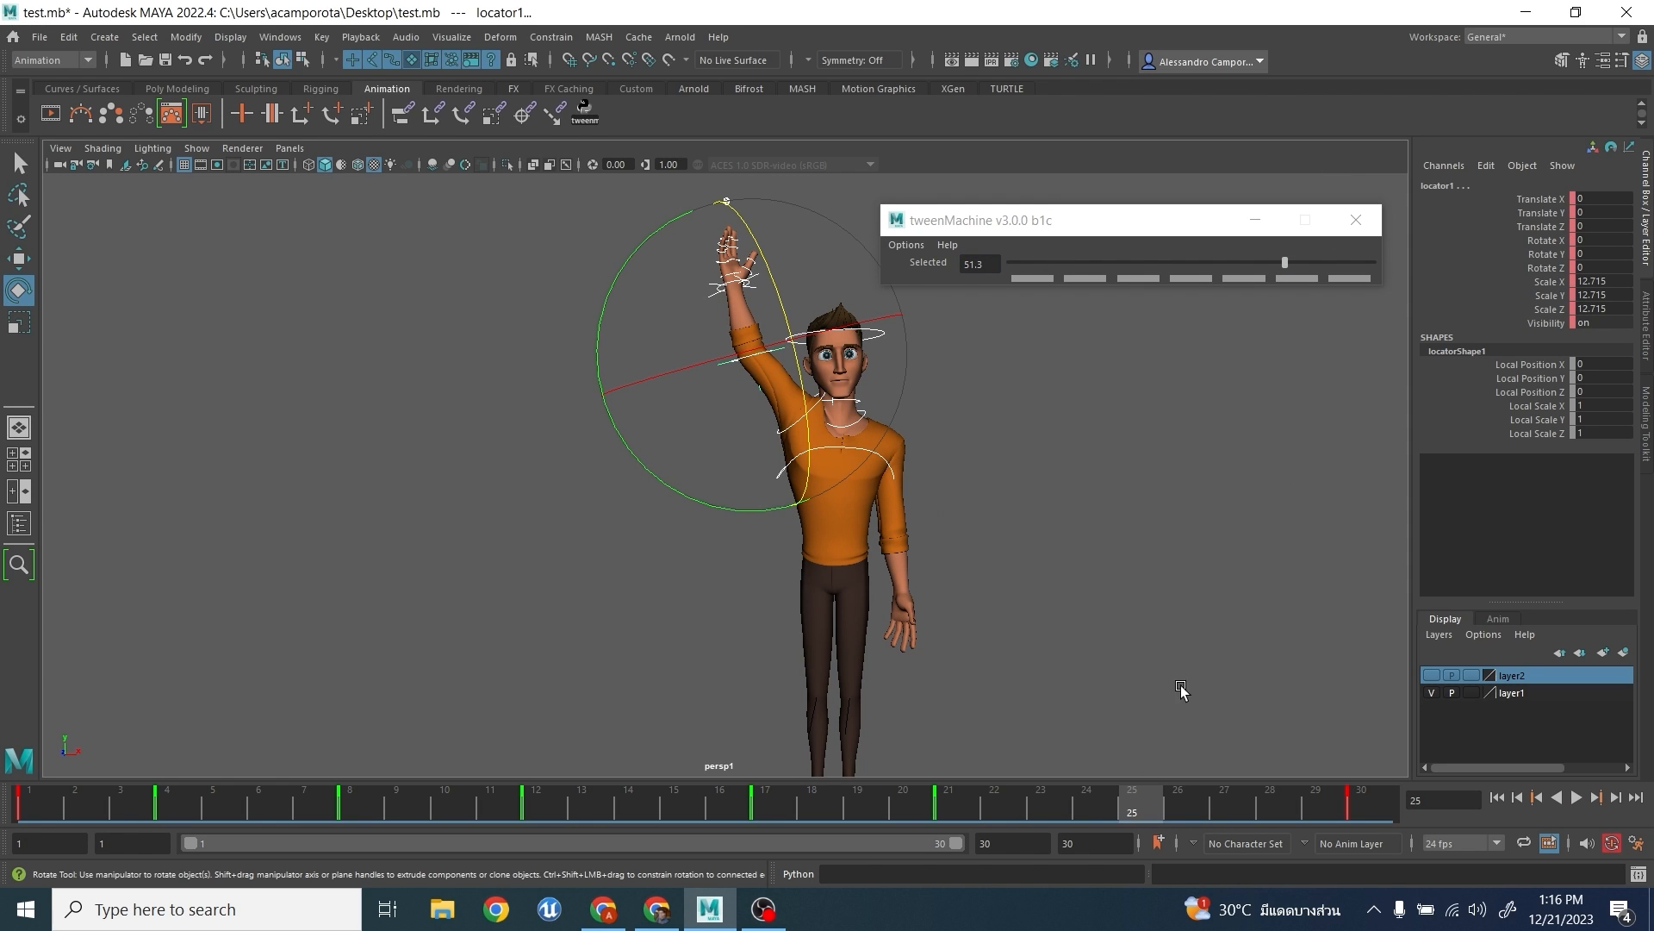
click(1096, 815)
click(1311, 262)
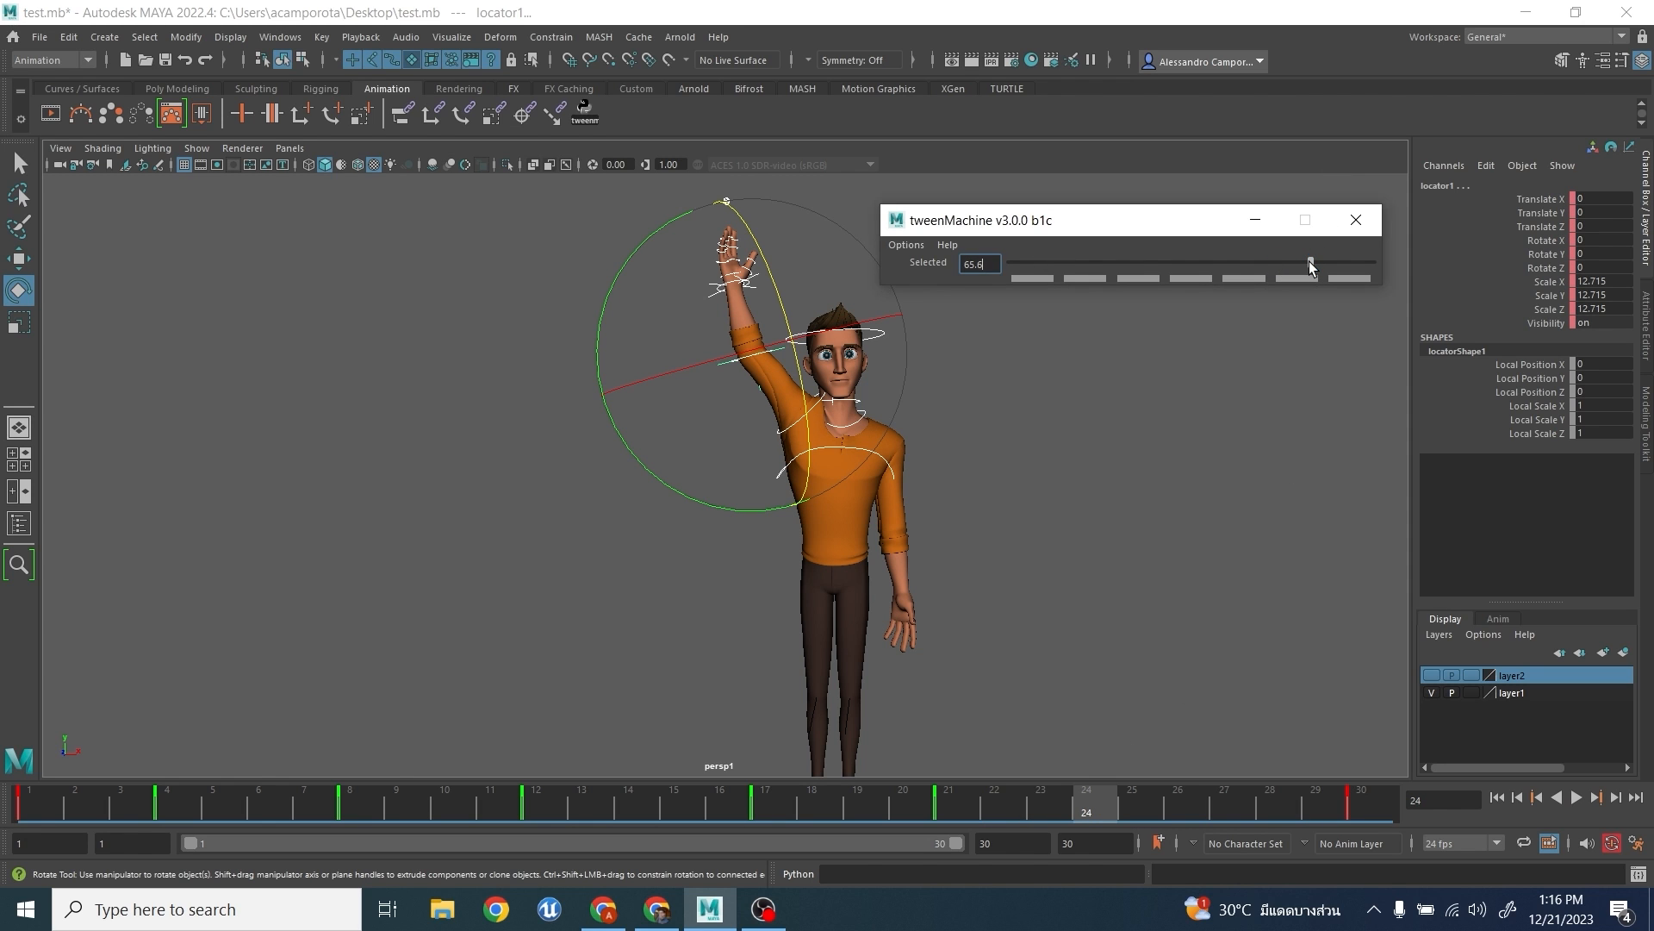
click(1355, 228)
- Open the Graph Editor and apply auto tangents to all keys of the selected controls
drag(546, 277, 1111, 780)
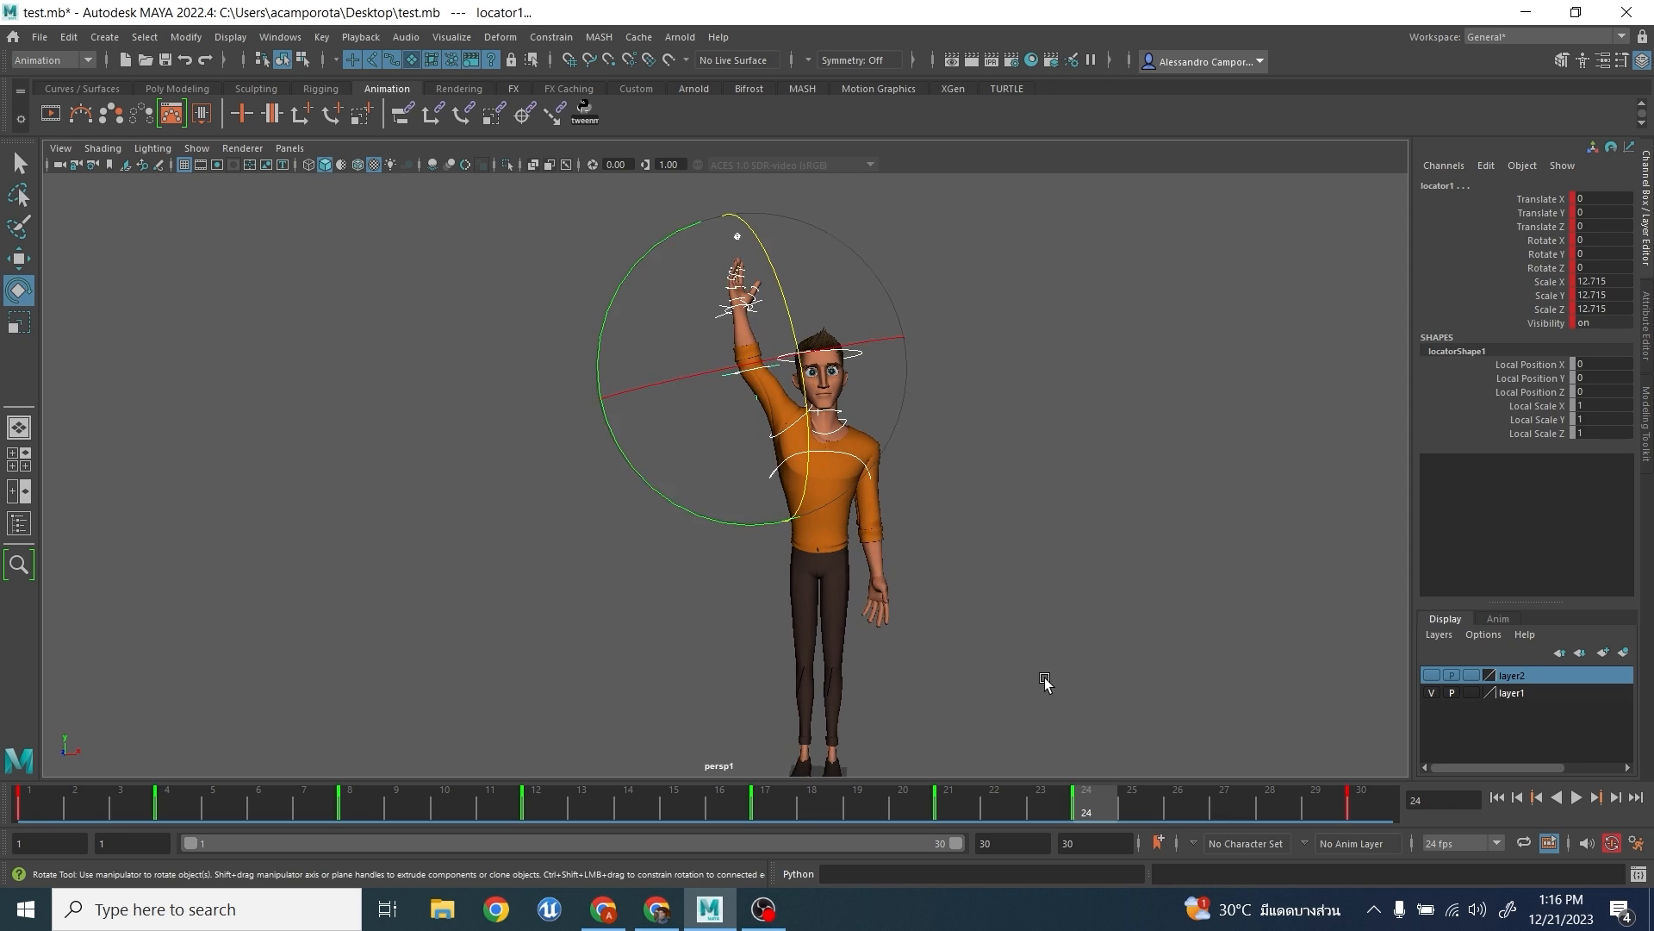
click(280, 37)
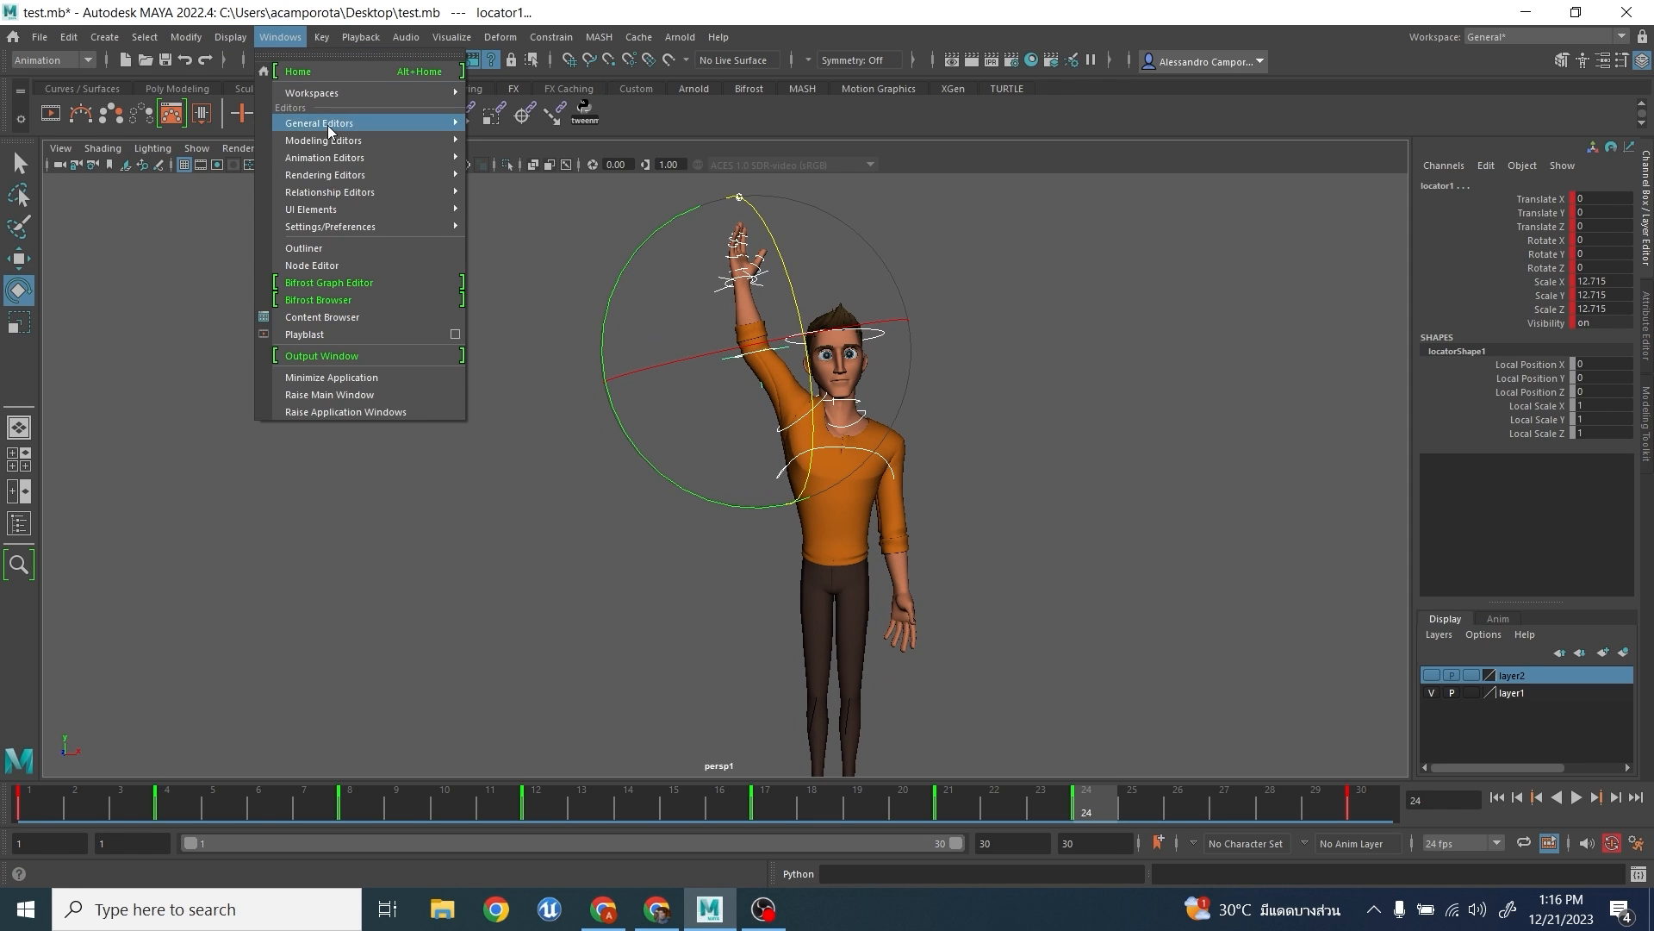
mouse_move(331, 158)
click(515, 158)
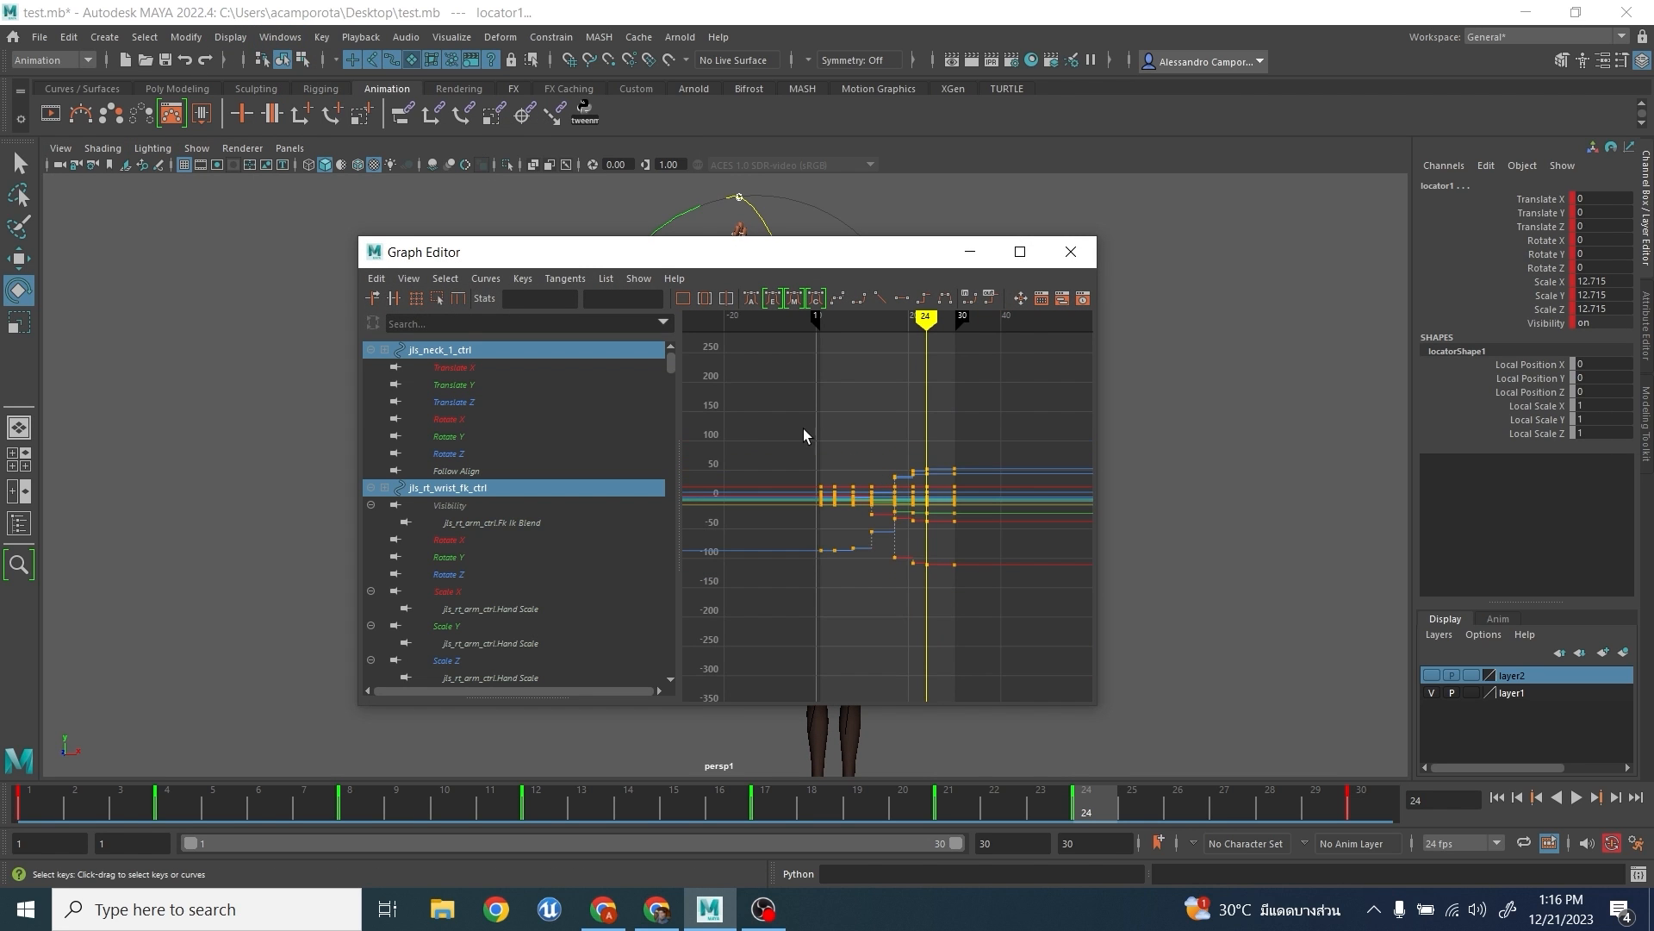
drag(767, 419, 1042, 647)
click(750, 298)
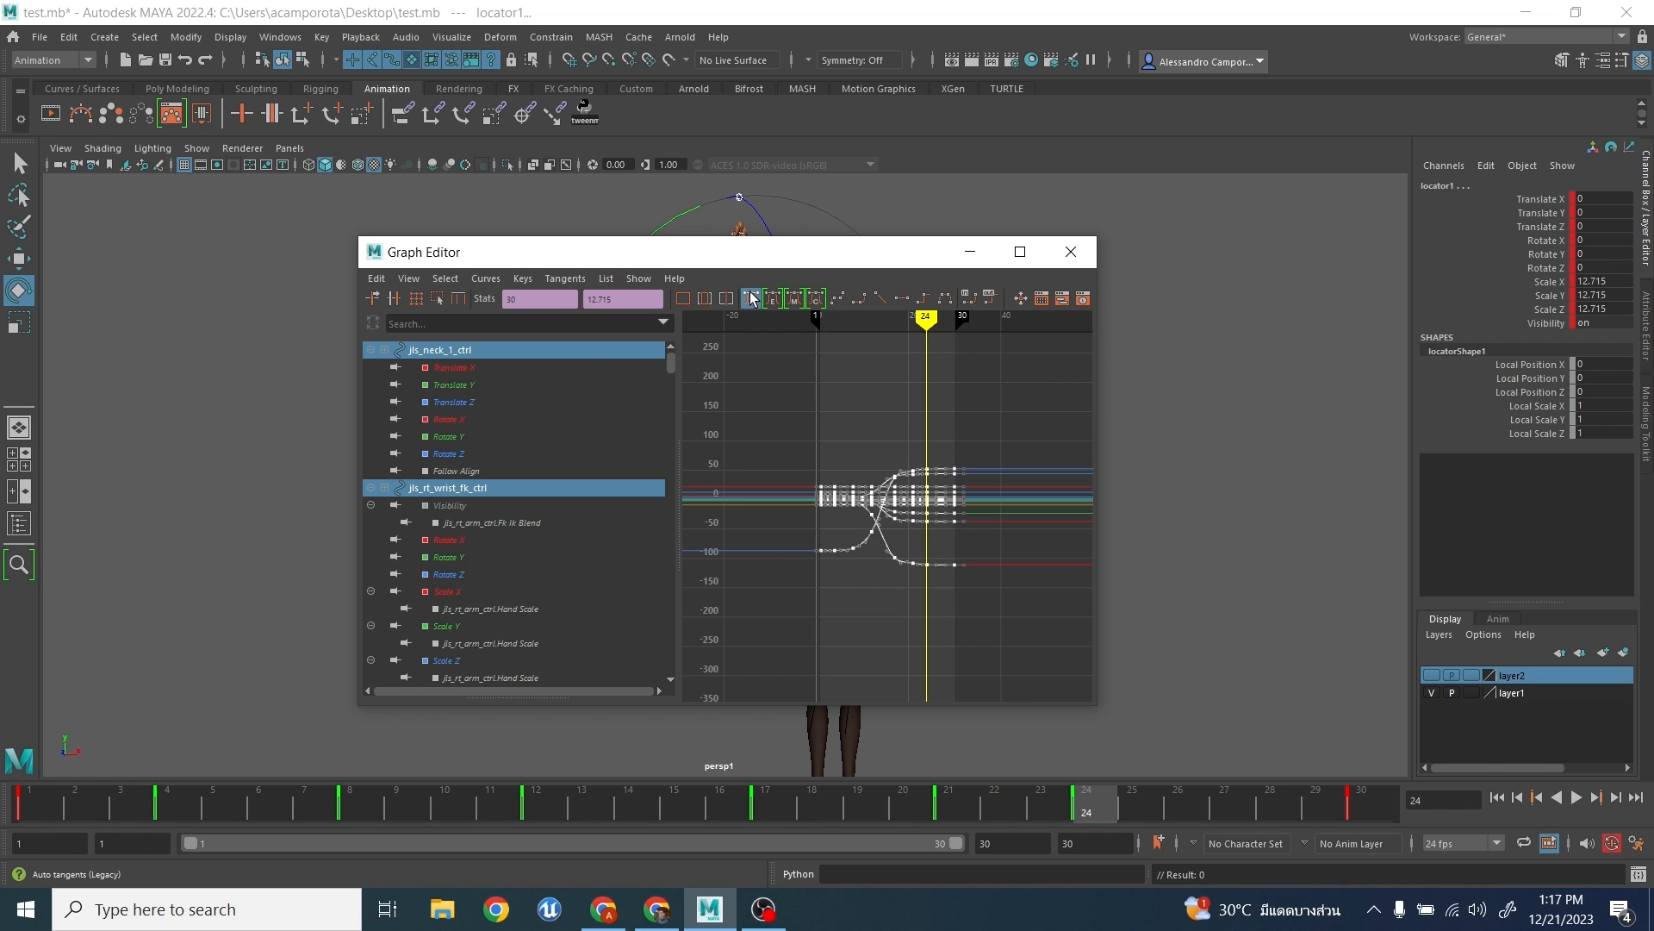
- Move the Graph Editor off the character and select only the raised arm's upper arm FK control
drag(726, 261, 1298, 268)
alt+middle_drag(531, 417, 408, 486)
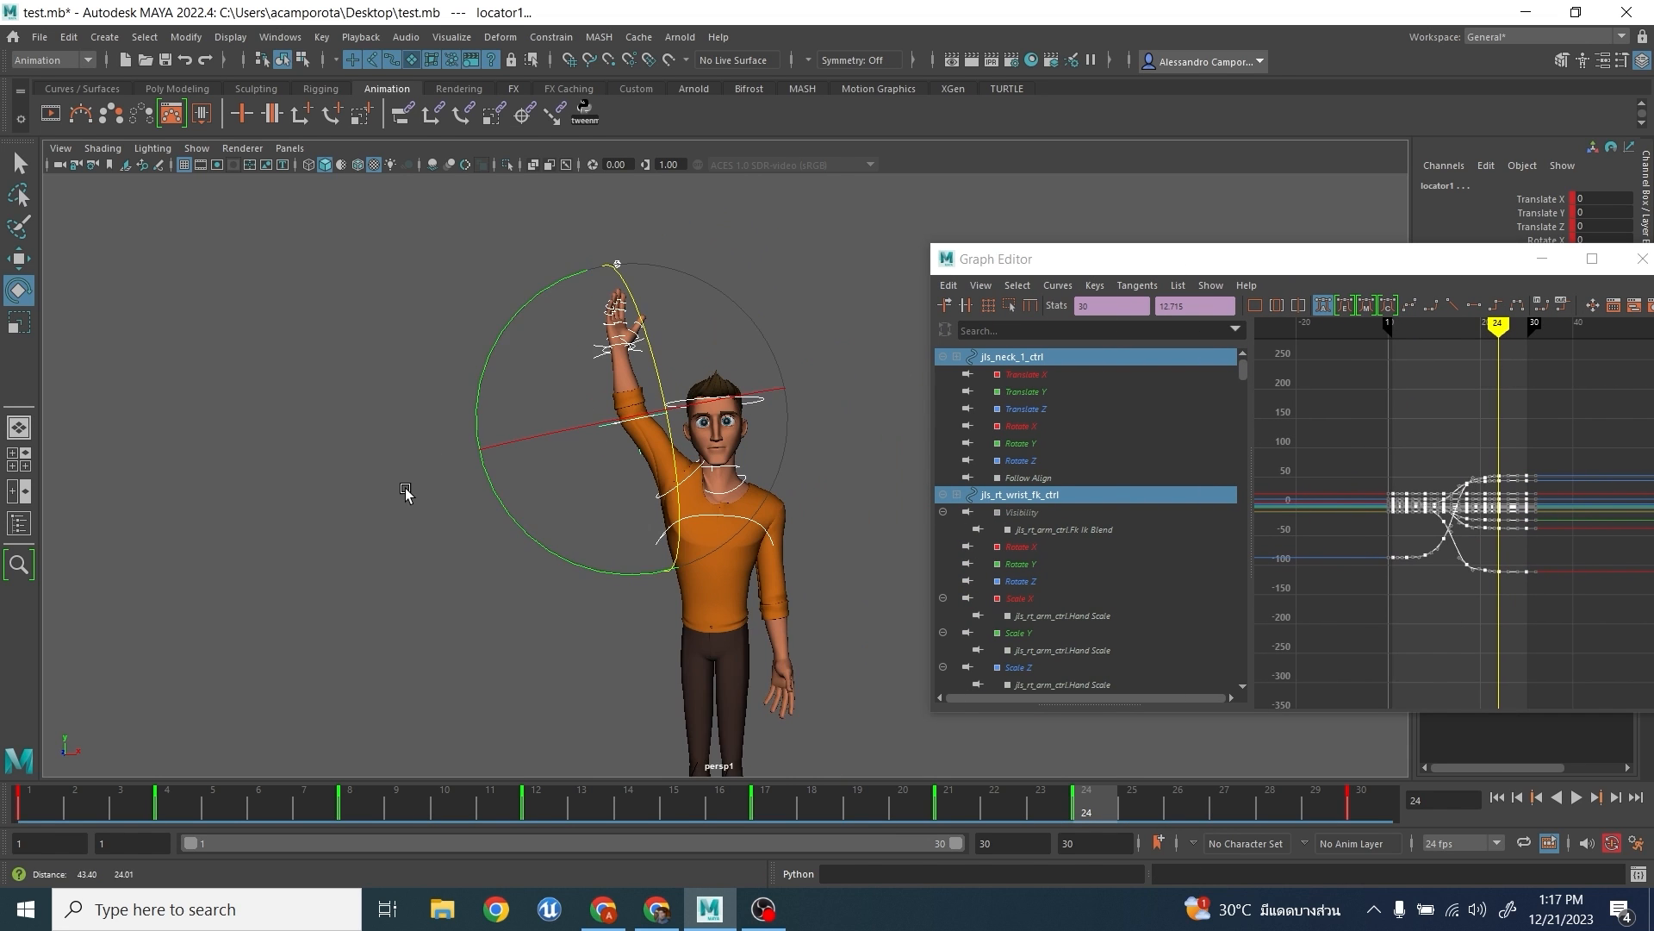
scroll(408, 486, up, 3)
click(800, 496)
click(645, 497)
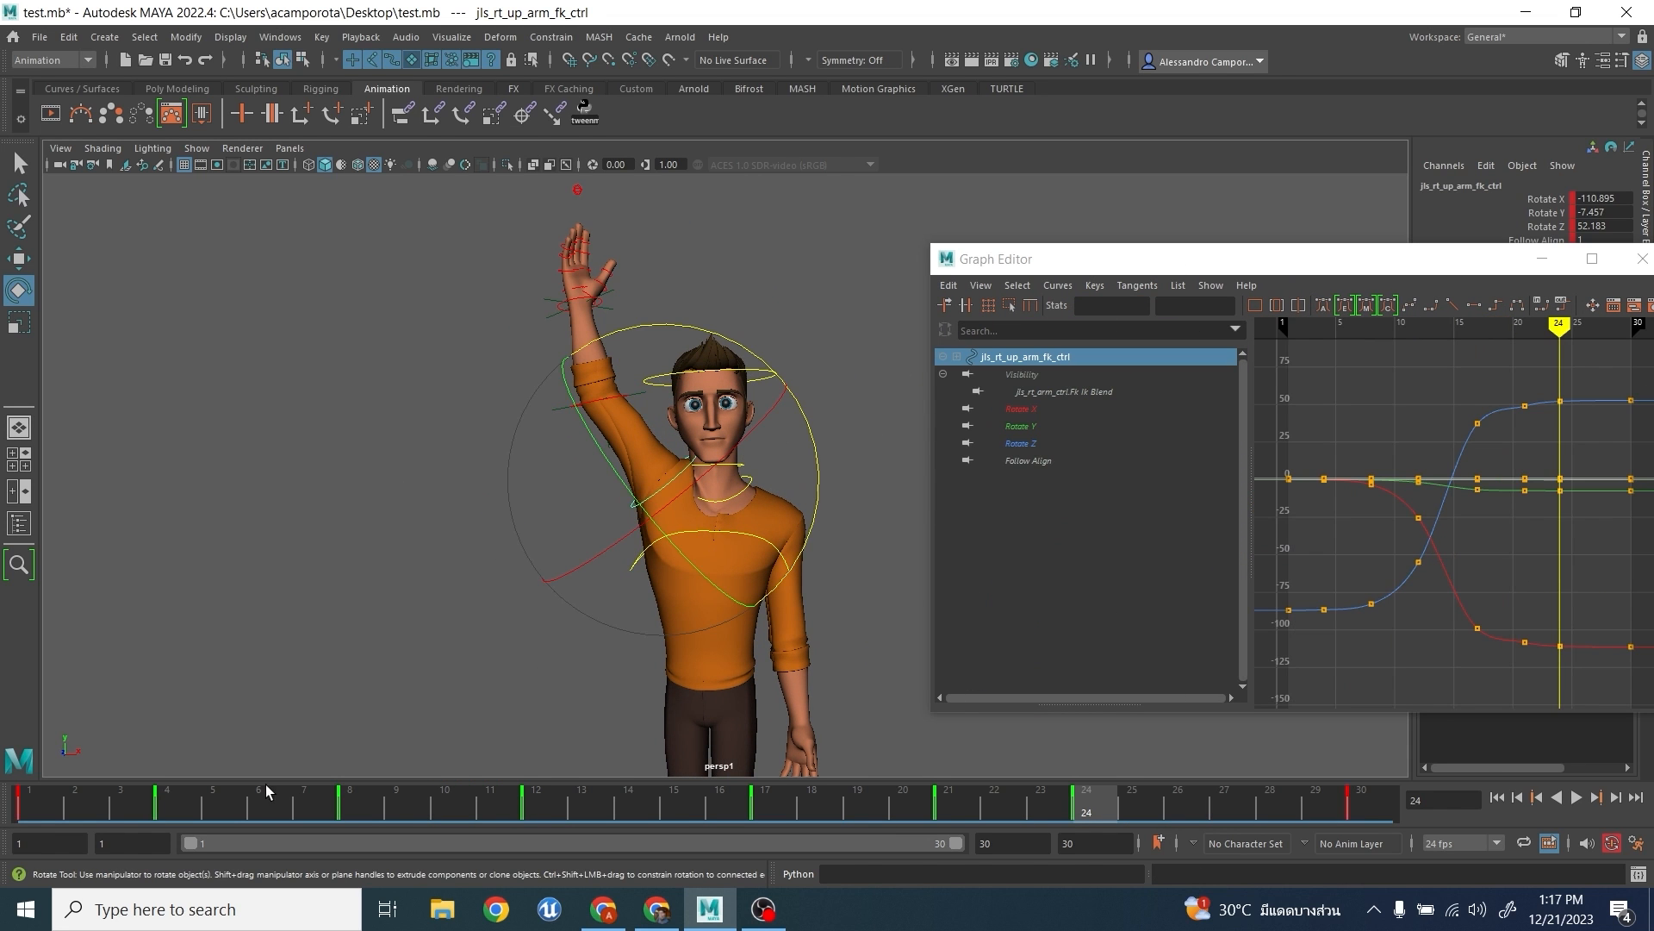
- Scrub the start of the animation and step between the keyed poses around frame 12 to examine the arm's spacing
click(23, 785)
drag(23, 791, 125, 820)
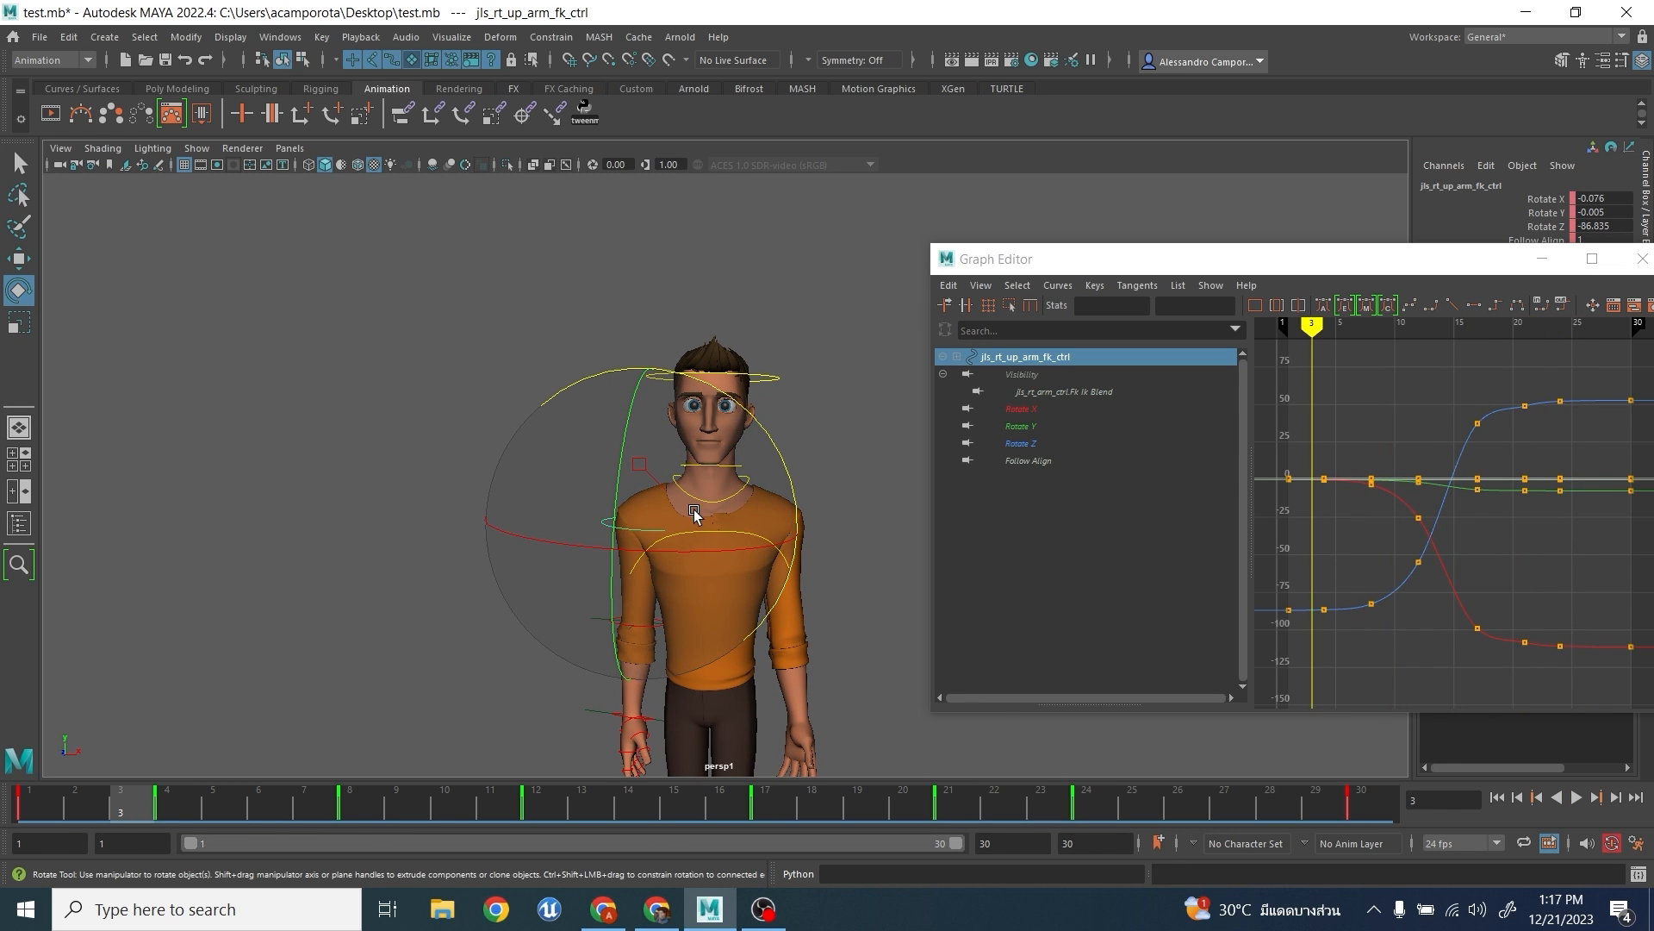
drag(694, 503, 776, 521)
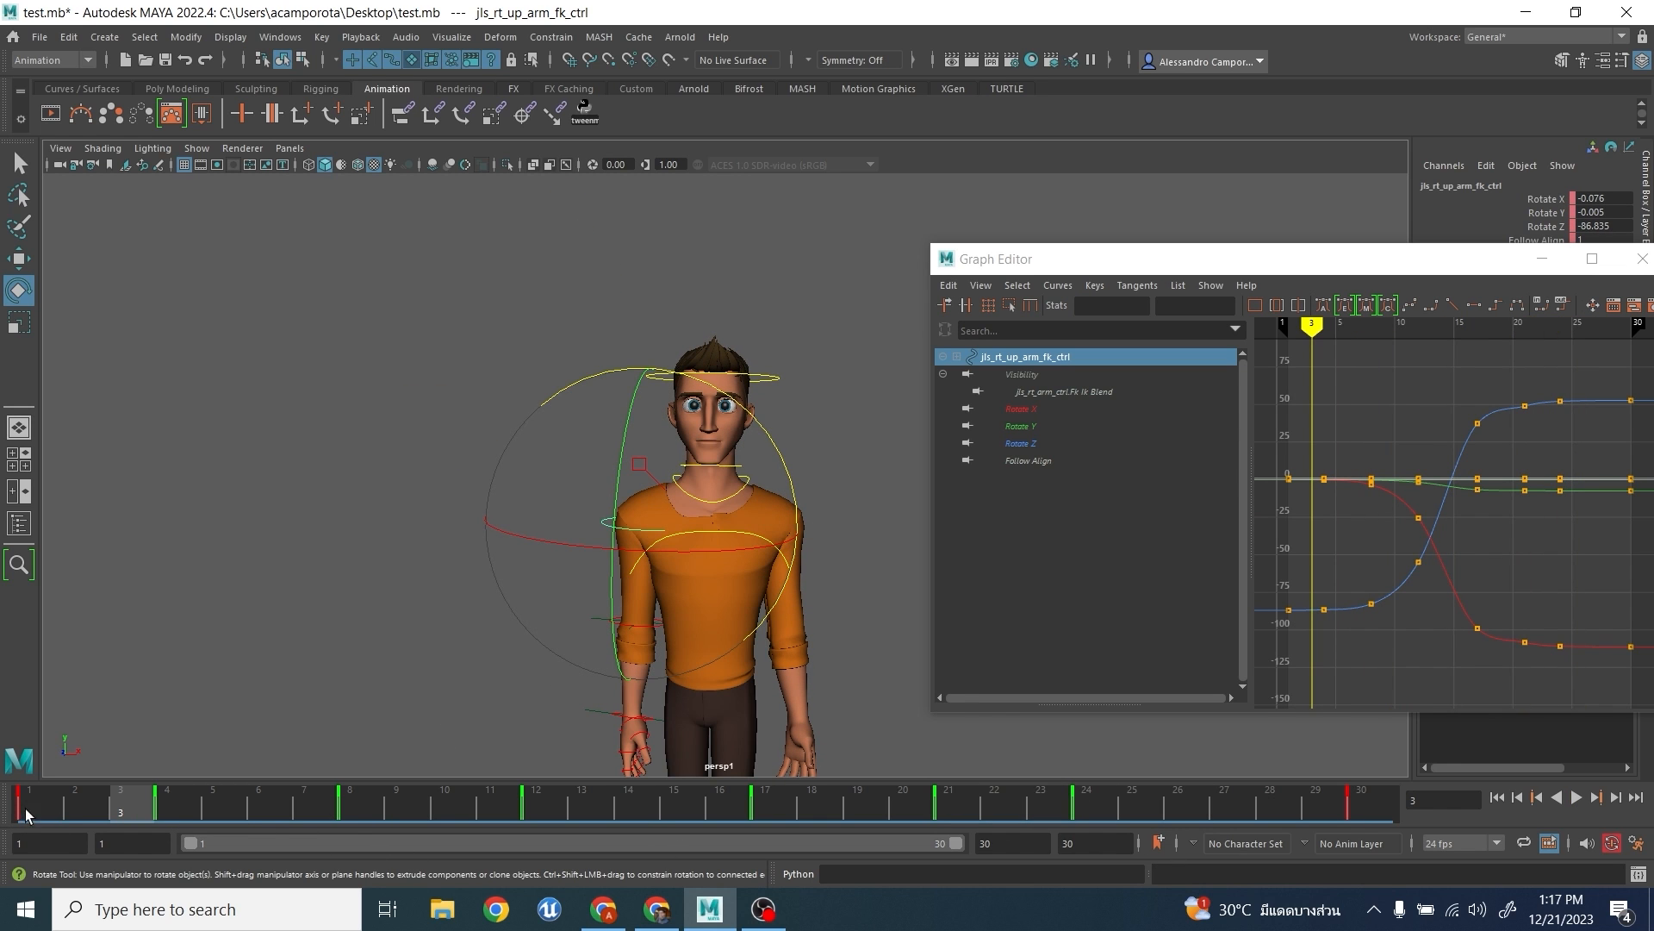
drag(24, 808, 222, 801)
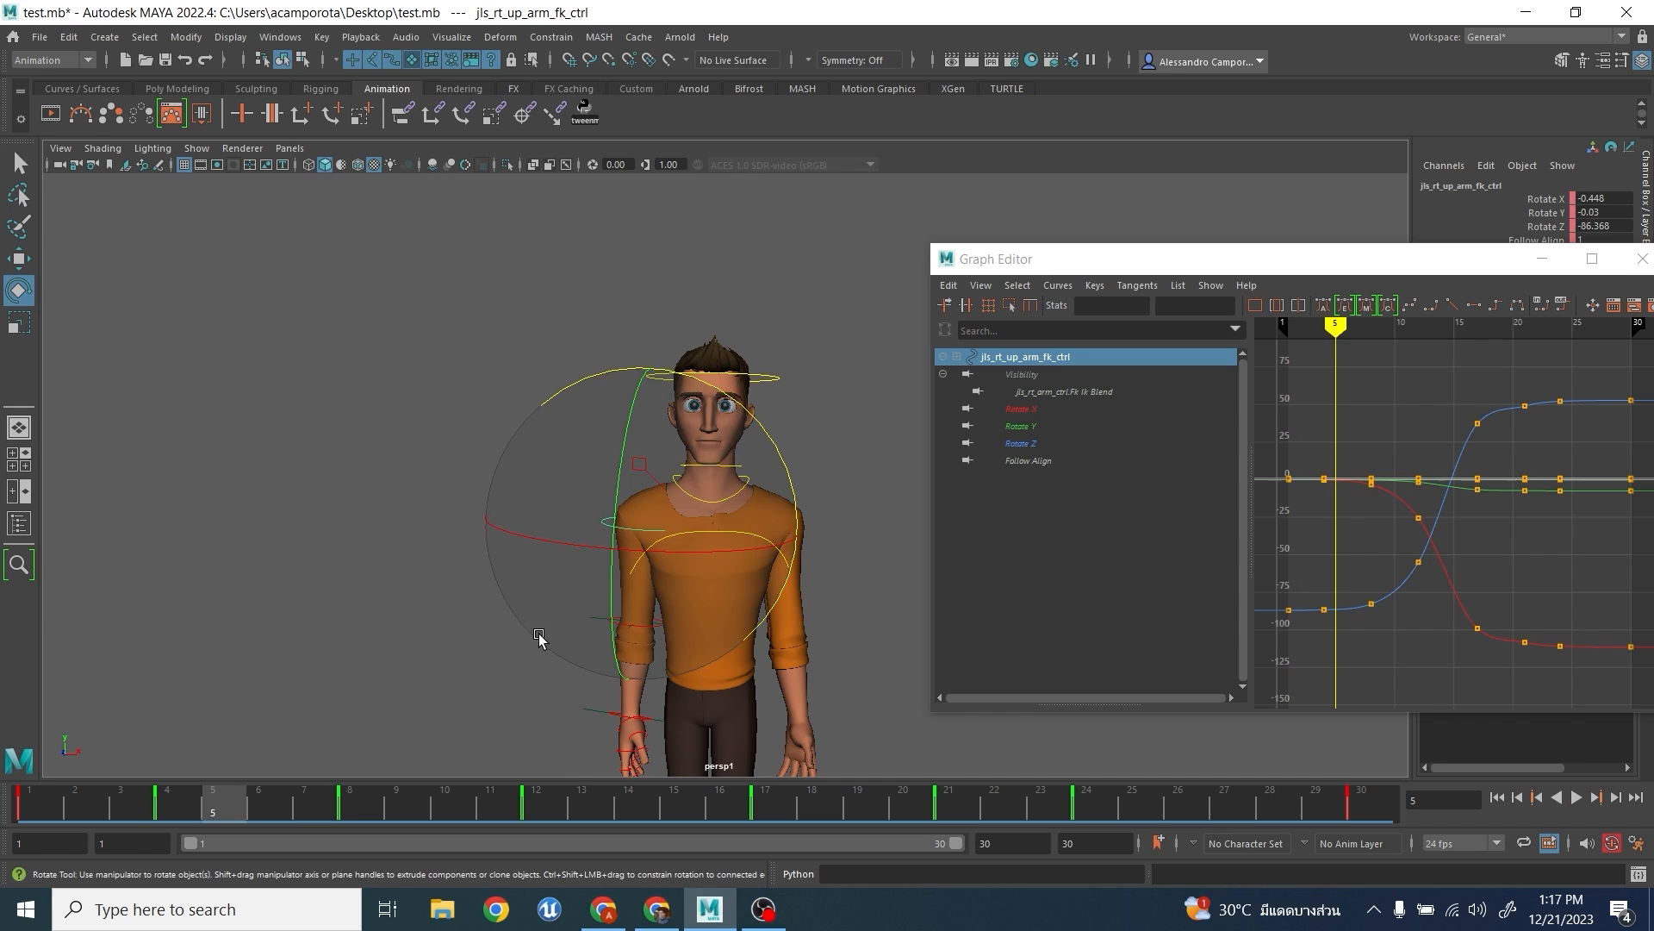
key(period)
key(period)
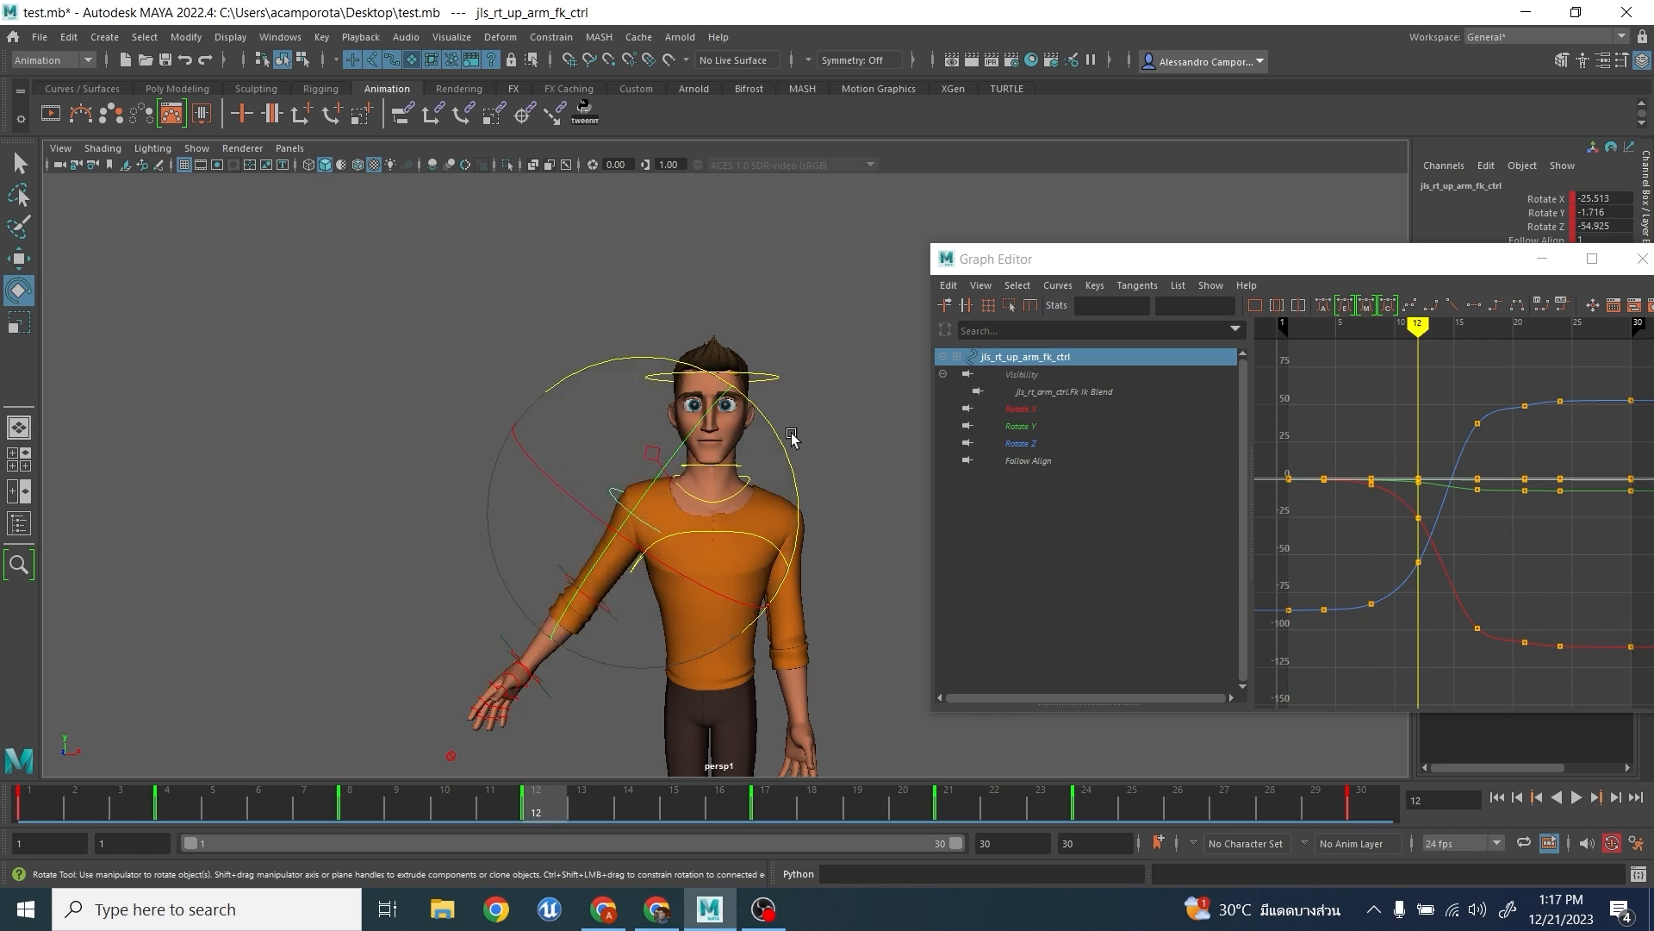
key(period)
key(period)
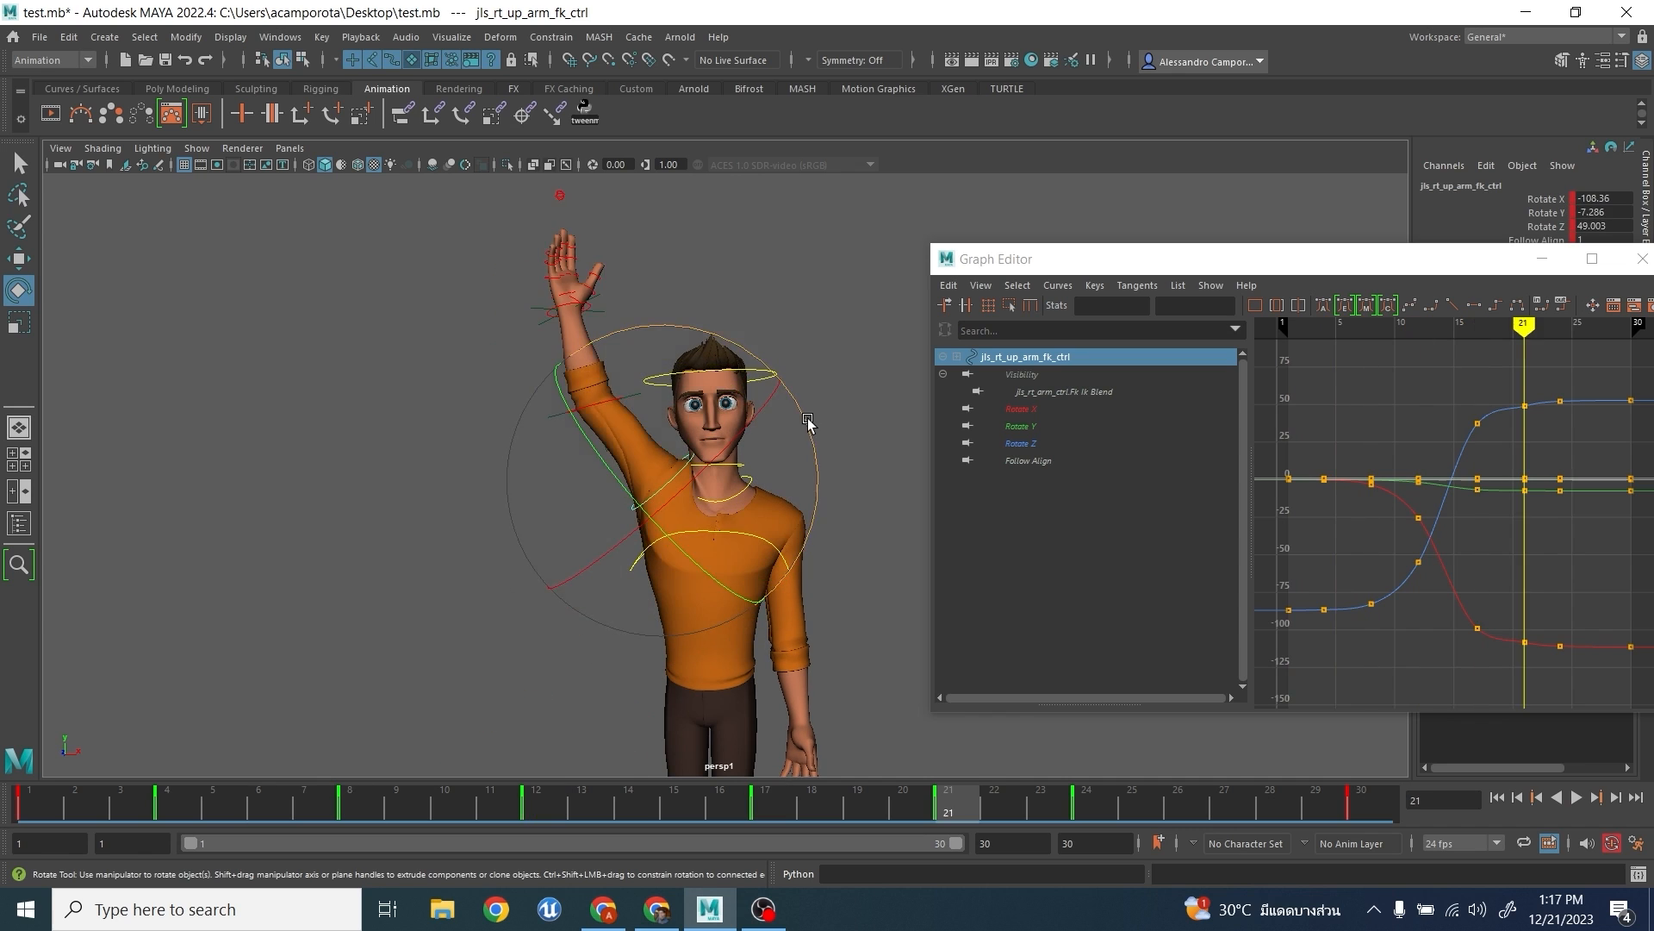
key(comma)
key(comma)
key(comma)
key(comma)
key(period)
key(period)
- Isolate the upper arm's Rotate Z curve and maximize the Graph Editor with all of the curve's keys in view
click(1039, 443)
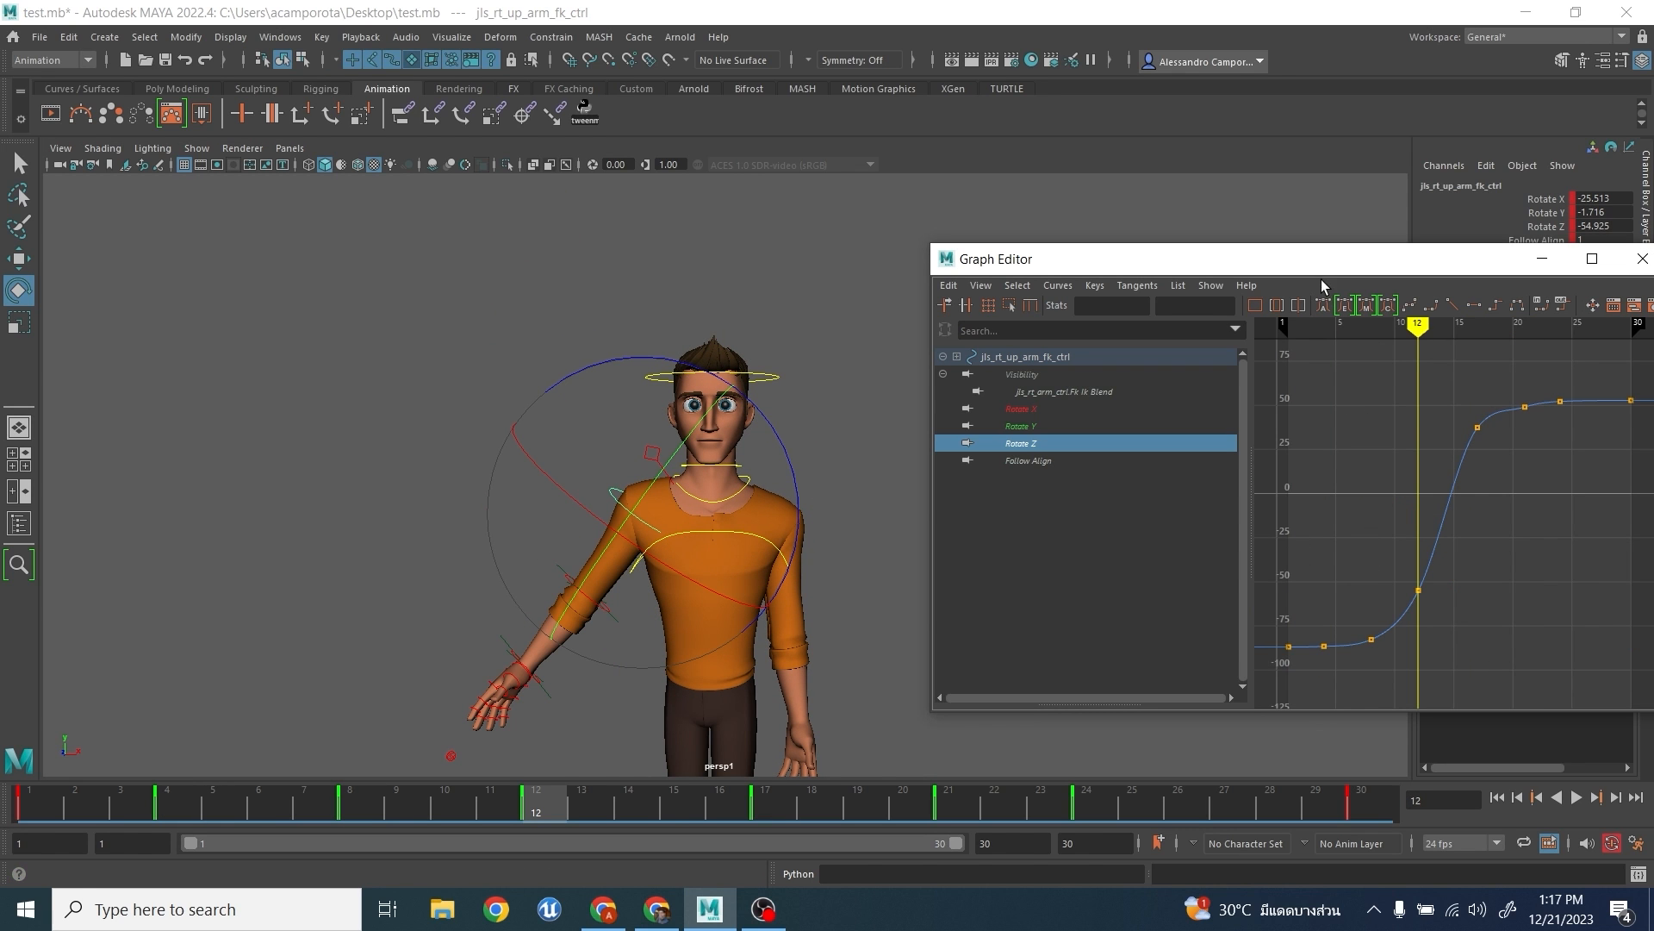
drag(1312, 266, 1239, 229)
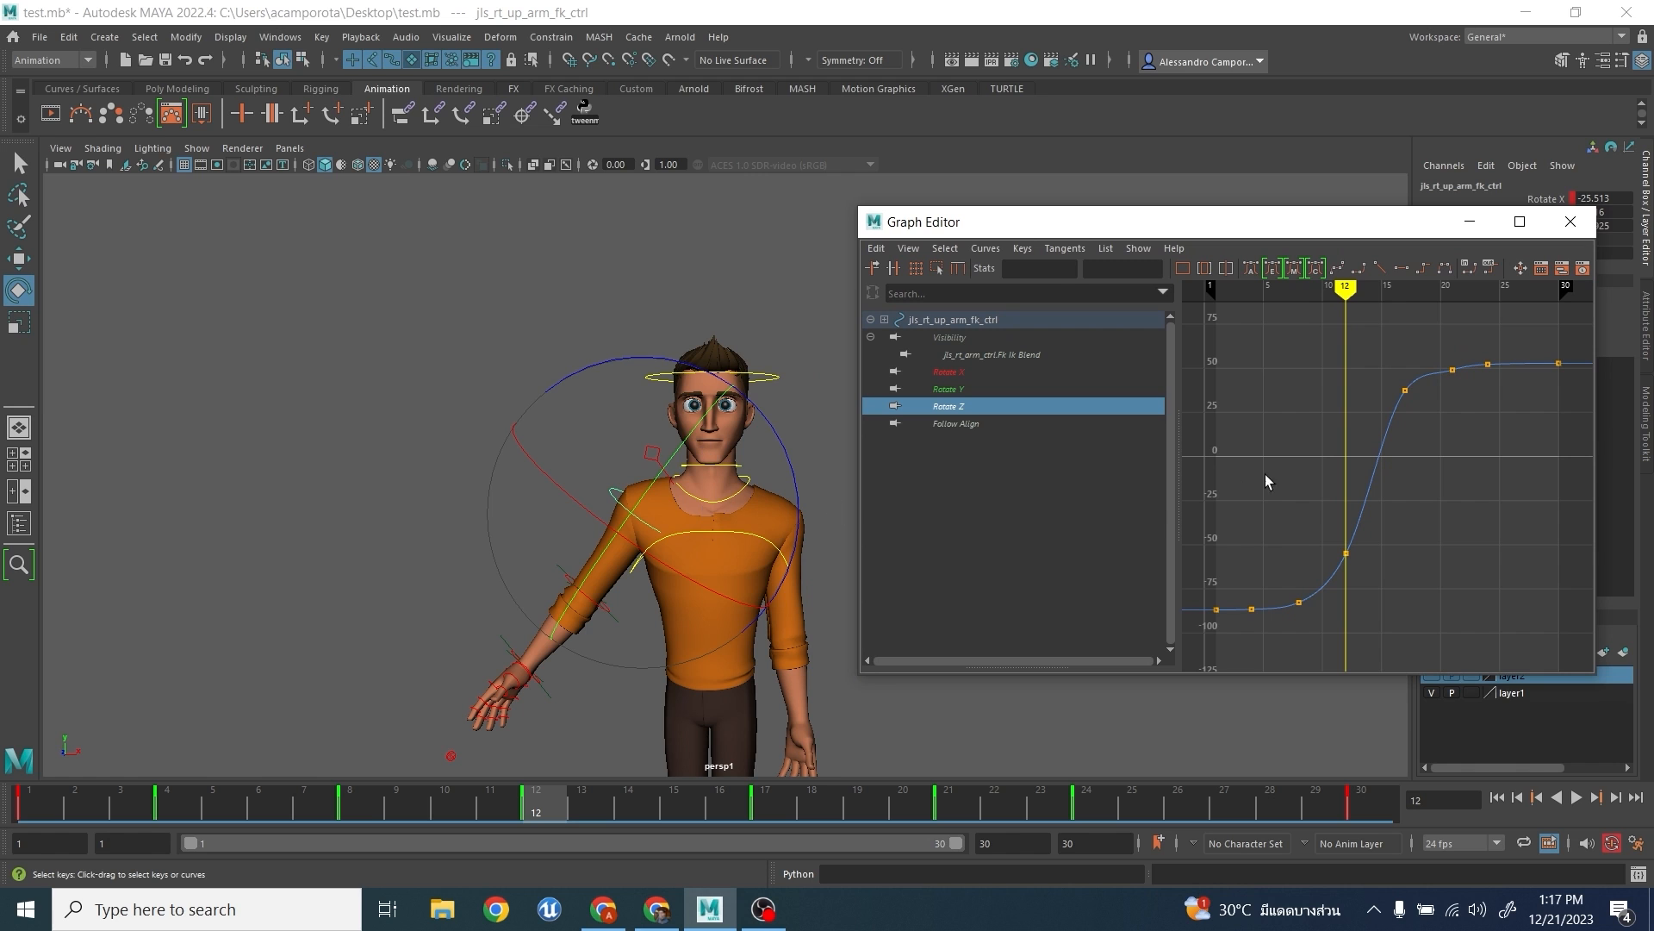
scroll(1341, 501, down, 3)
click(1520, 222)
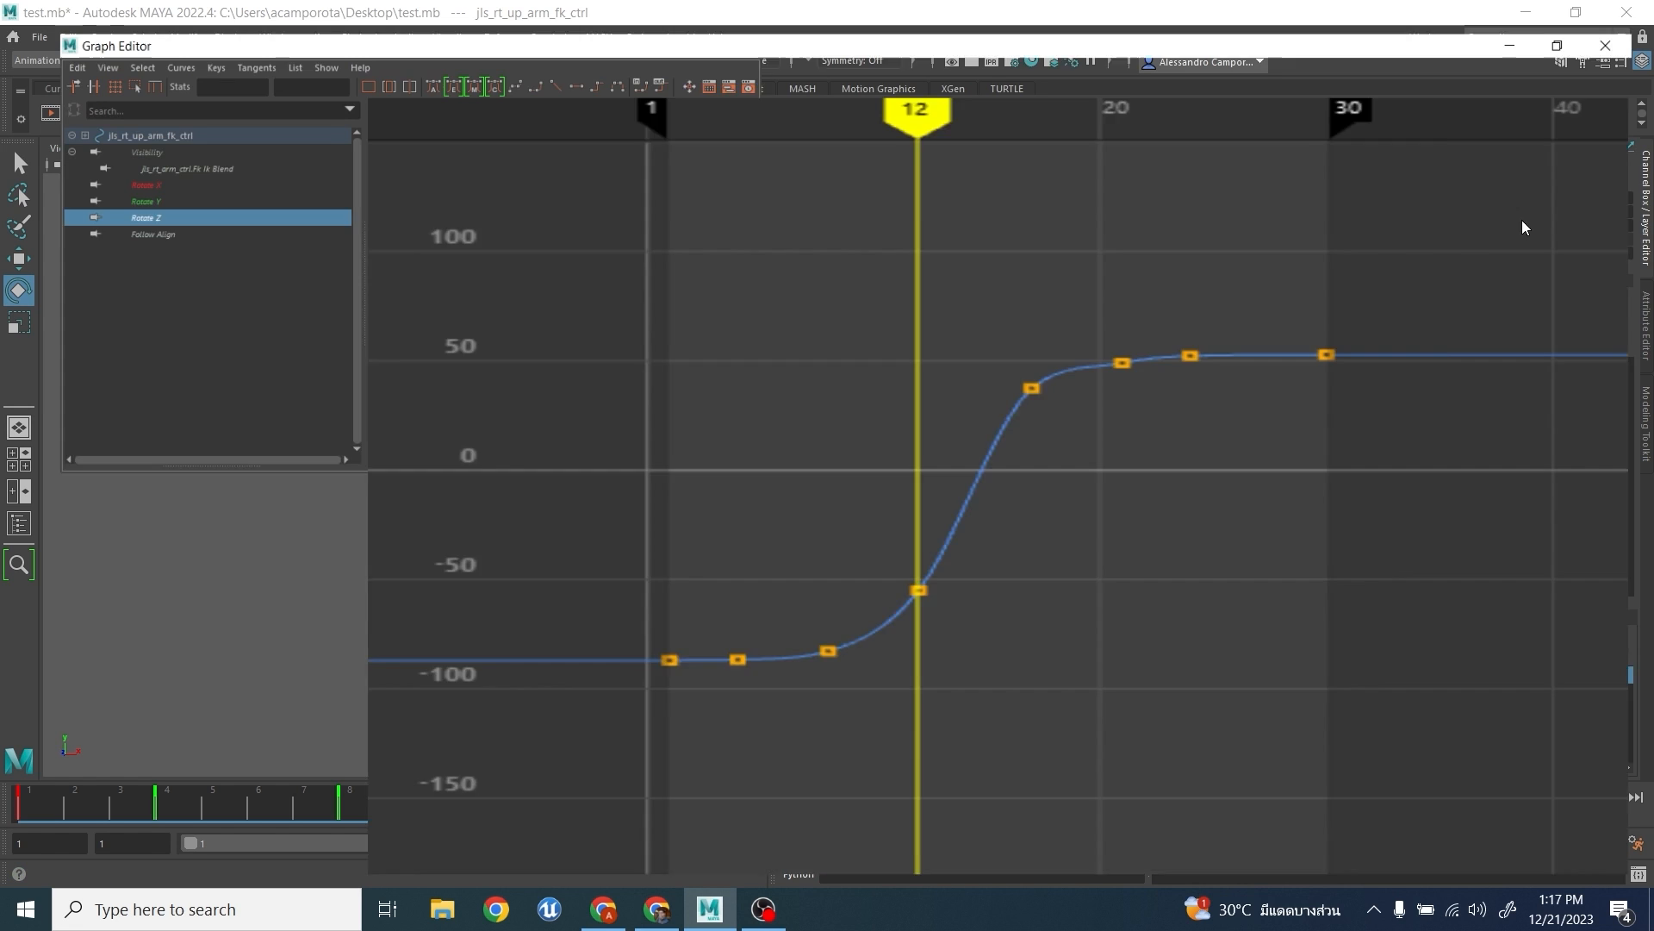
alt+middle_drag(936, 621, 1026, 583)
scroll(1025, 583, down, 4)
alt+shift+right_drag(1026, 583, 1055, 509)
scroll(1054, 510, down, 6)
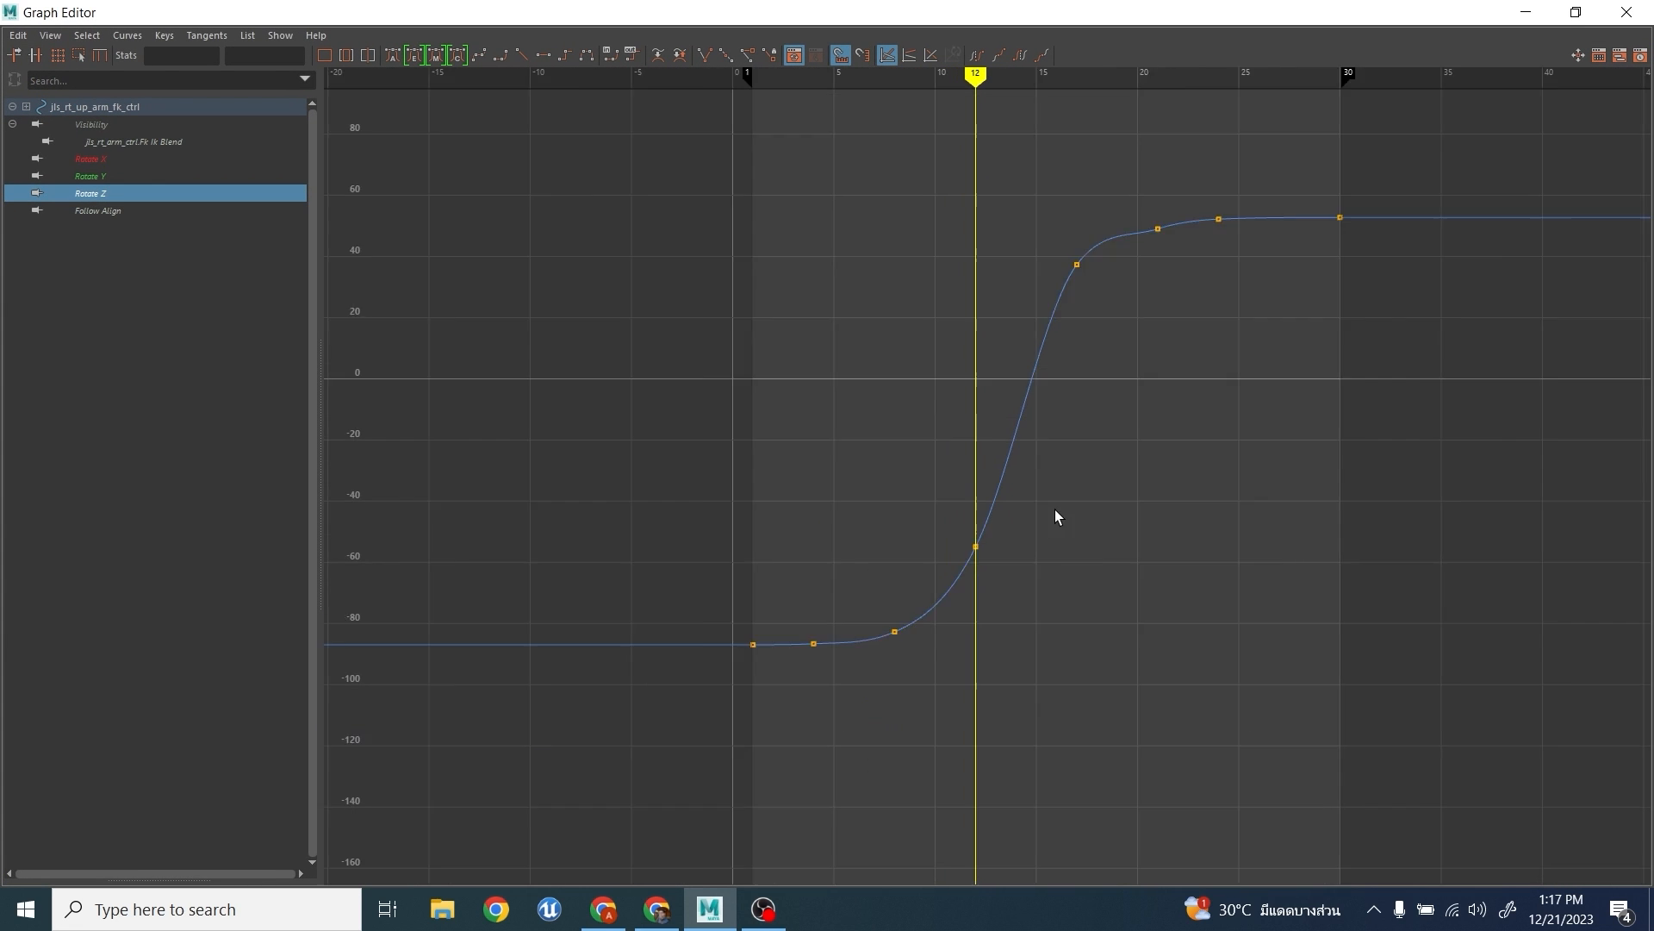
alt+middle_drag(1055, 509, 1058, 545)
scroll(1058, 546, up, 6)
- Lower the upper arm's Rotate Z key at frame 12 to about -69, and delete the keys at frames 8 and 4
drag(942, 592, 1029, 717)
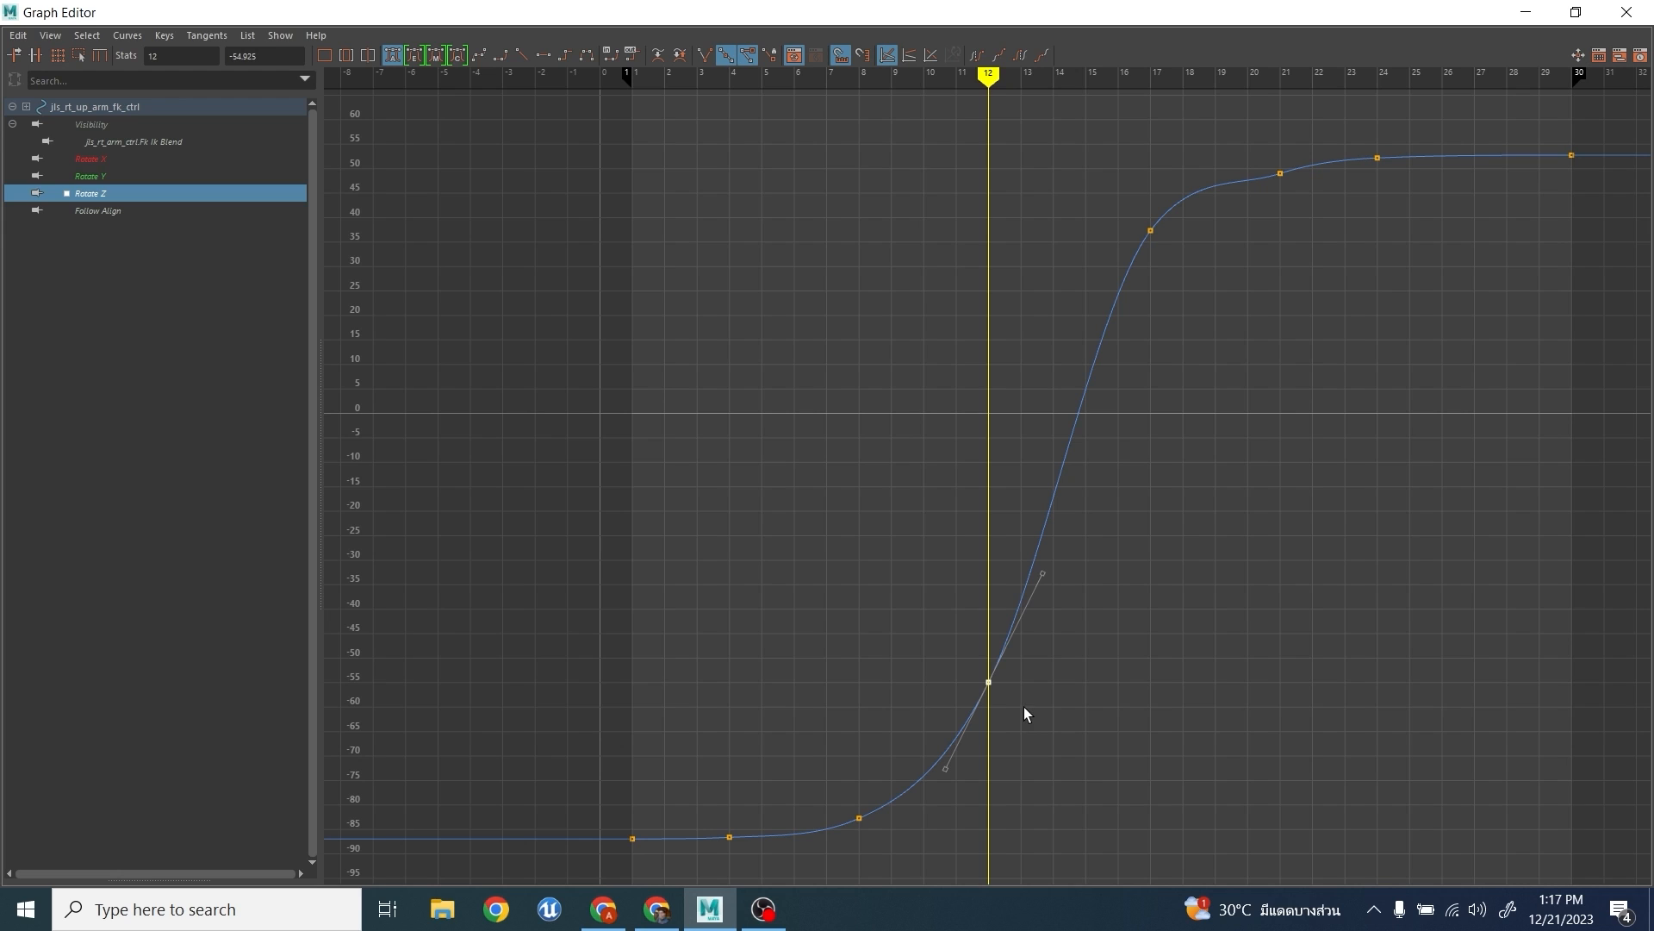
middle_drag(1020, 706, 1024, 775)
drag(869, 848, 880, 839)
key(Delete)
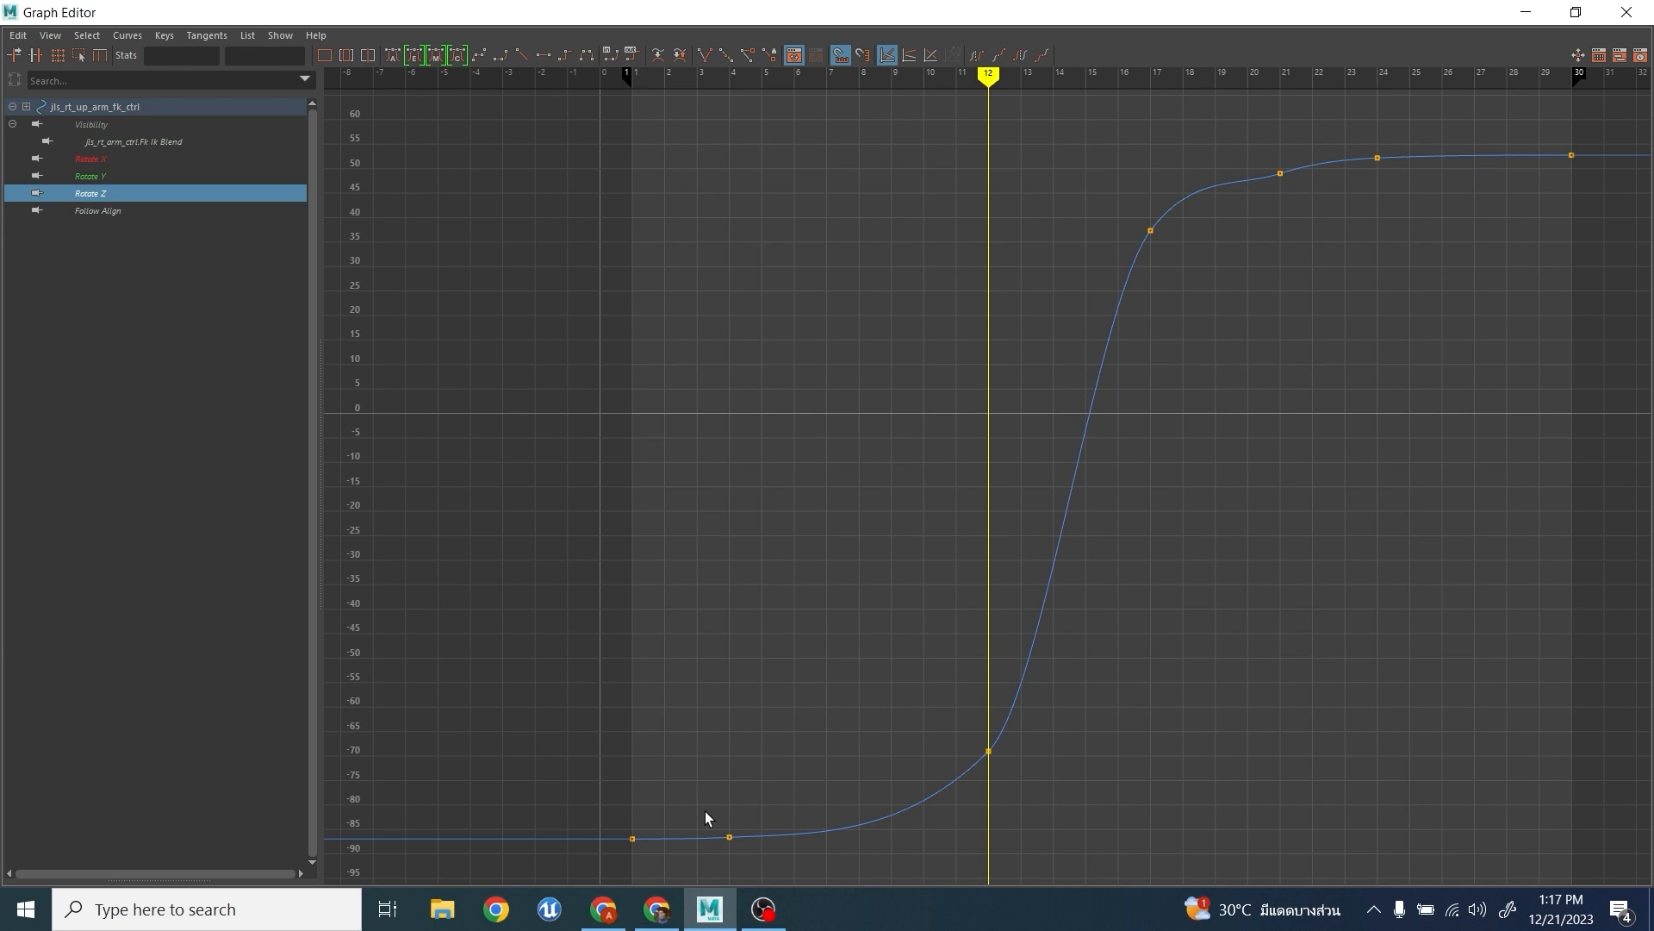
drag(705, 810, 776, 855)
key(Delete)
- Lower the Rotate Z key at frame 12 to about -70.2, and move the frame 17 key to frame 16 at about 36.1
drag(979, 703, 1020, 798)
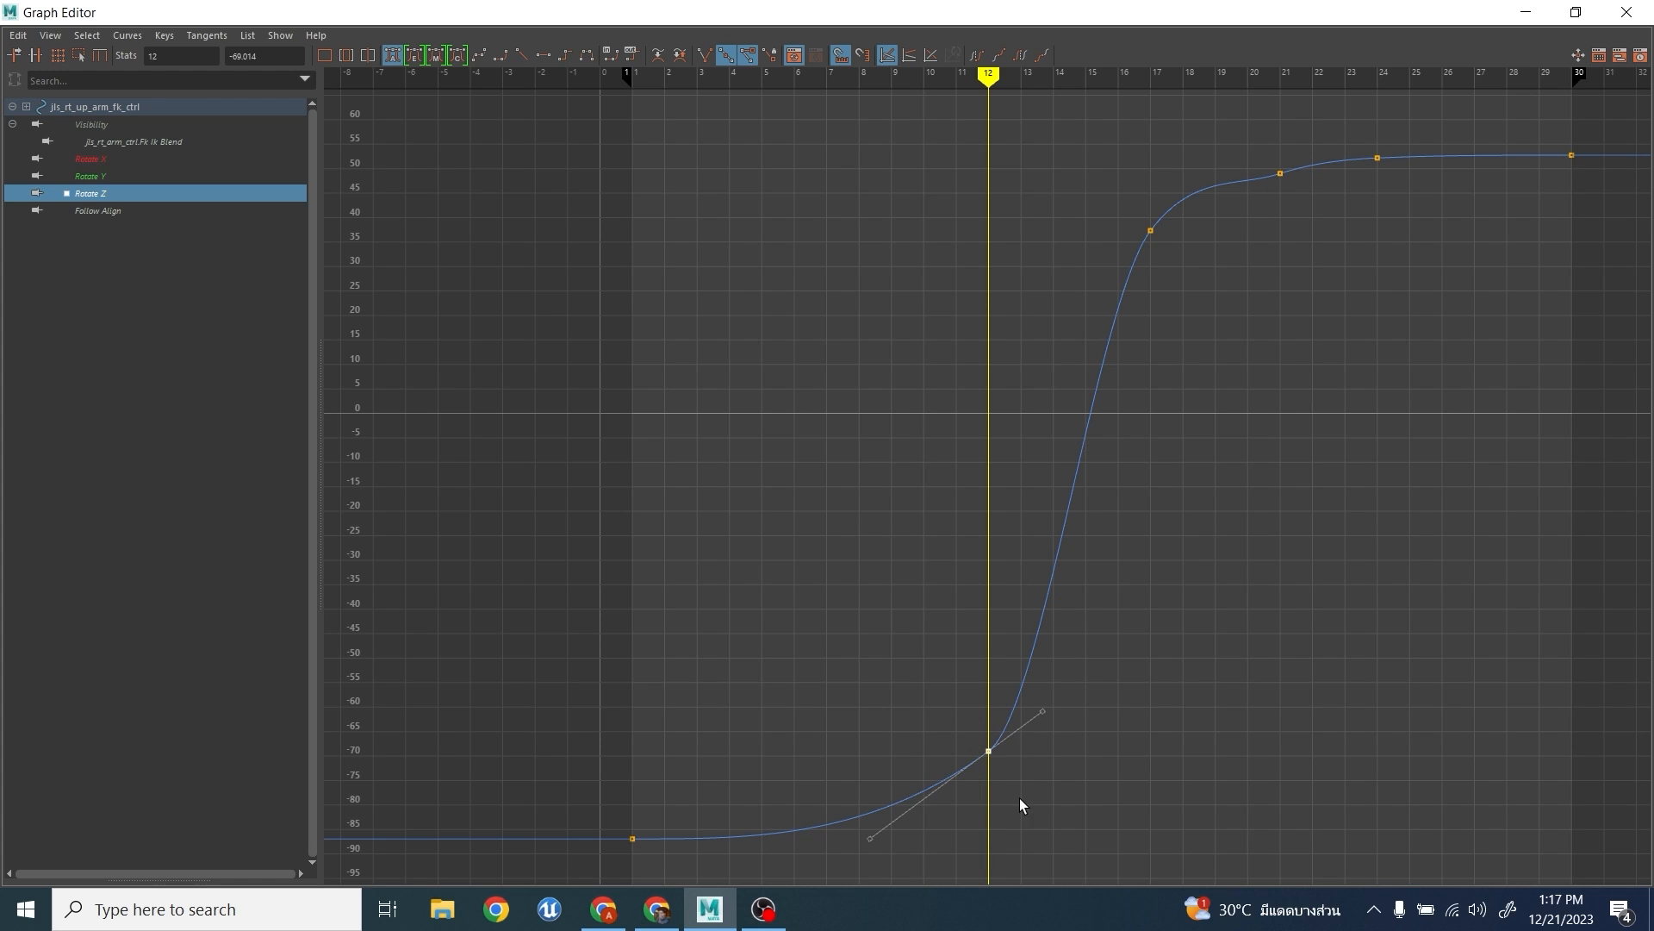
drag(1199, 304, 1201, 307)
middle_drag(1185, 310, 1155, 318)
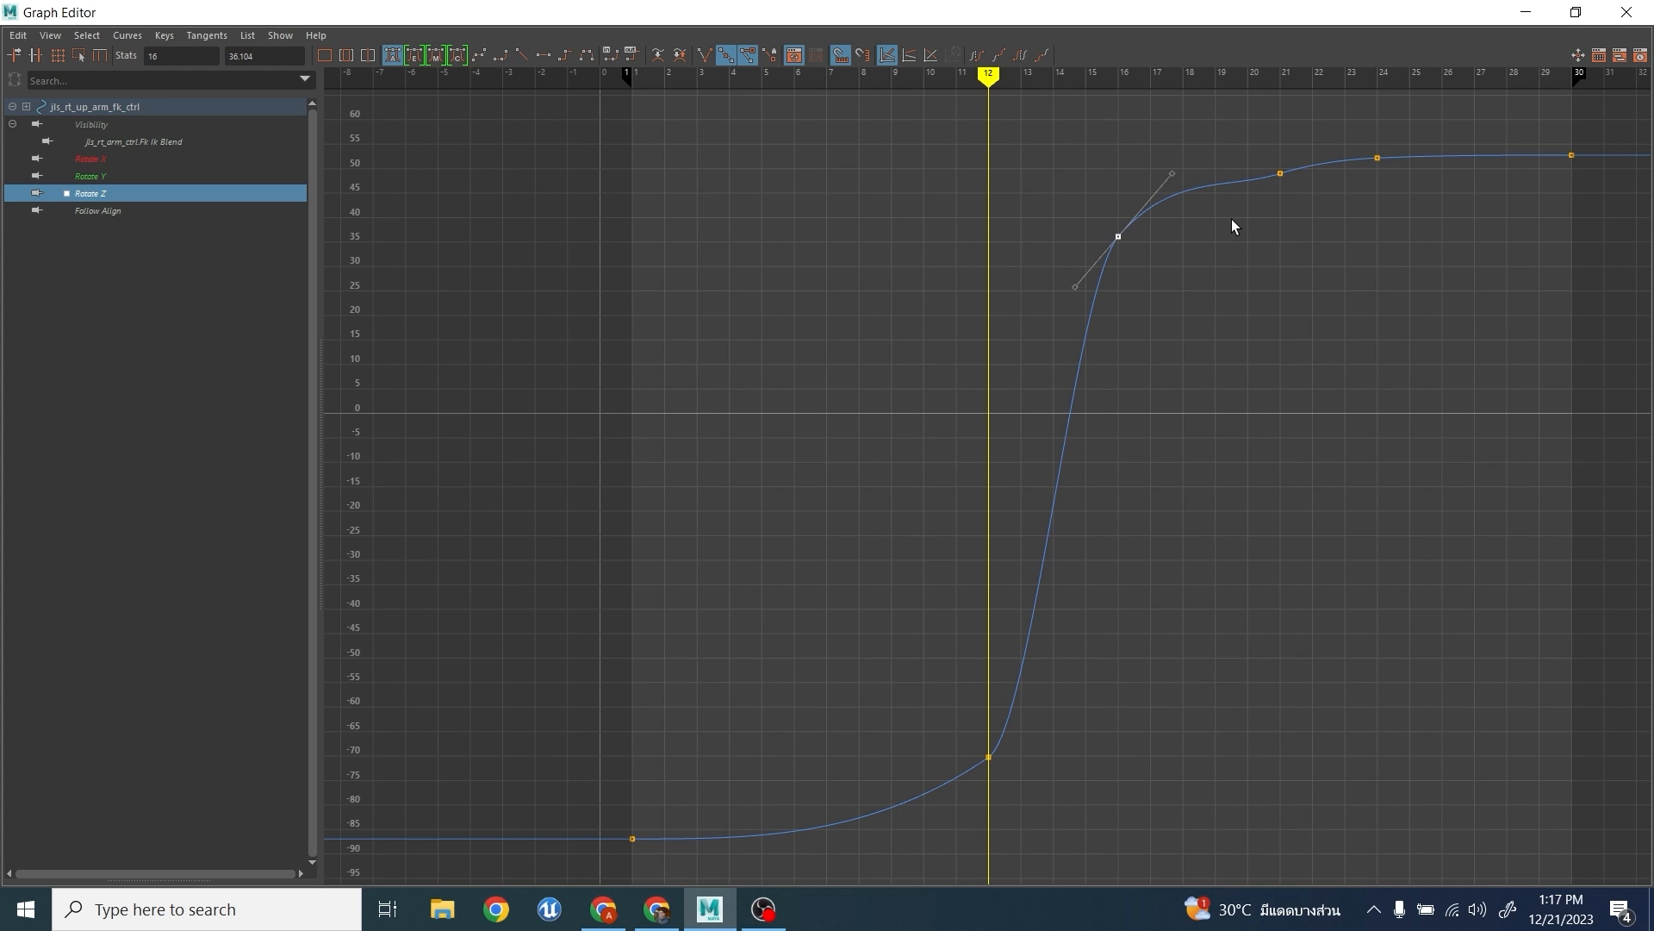
- Delete the Rotate Z key at frame 21 and raise the frame 24 key to about 55.7 for a slight overshoot
alt+middle_drag(1217, 268, 1143, 442)
drag(1172, 305, 1225, 400)
key(Delete)
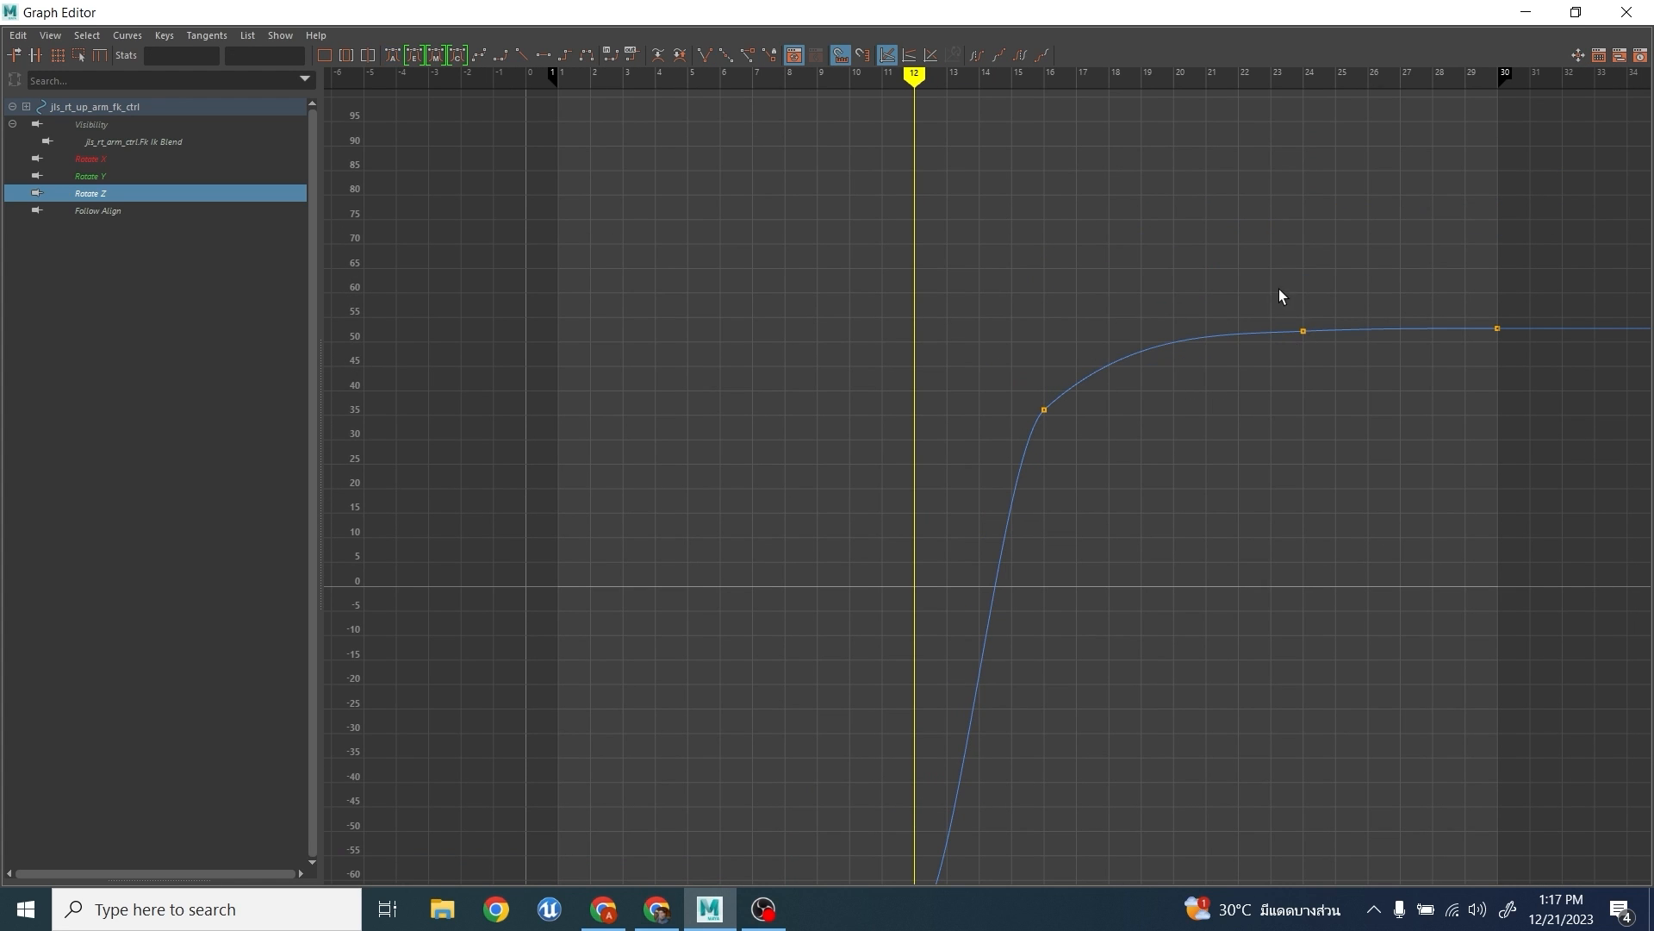
drag(1279, 296, 1317, 406)
middle_drag(1316, 406, 1312, 392)
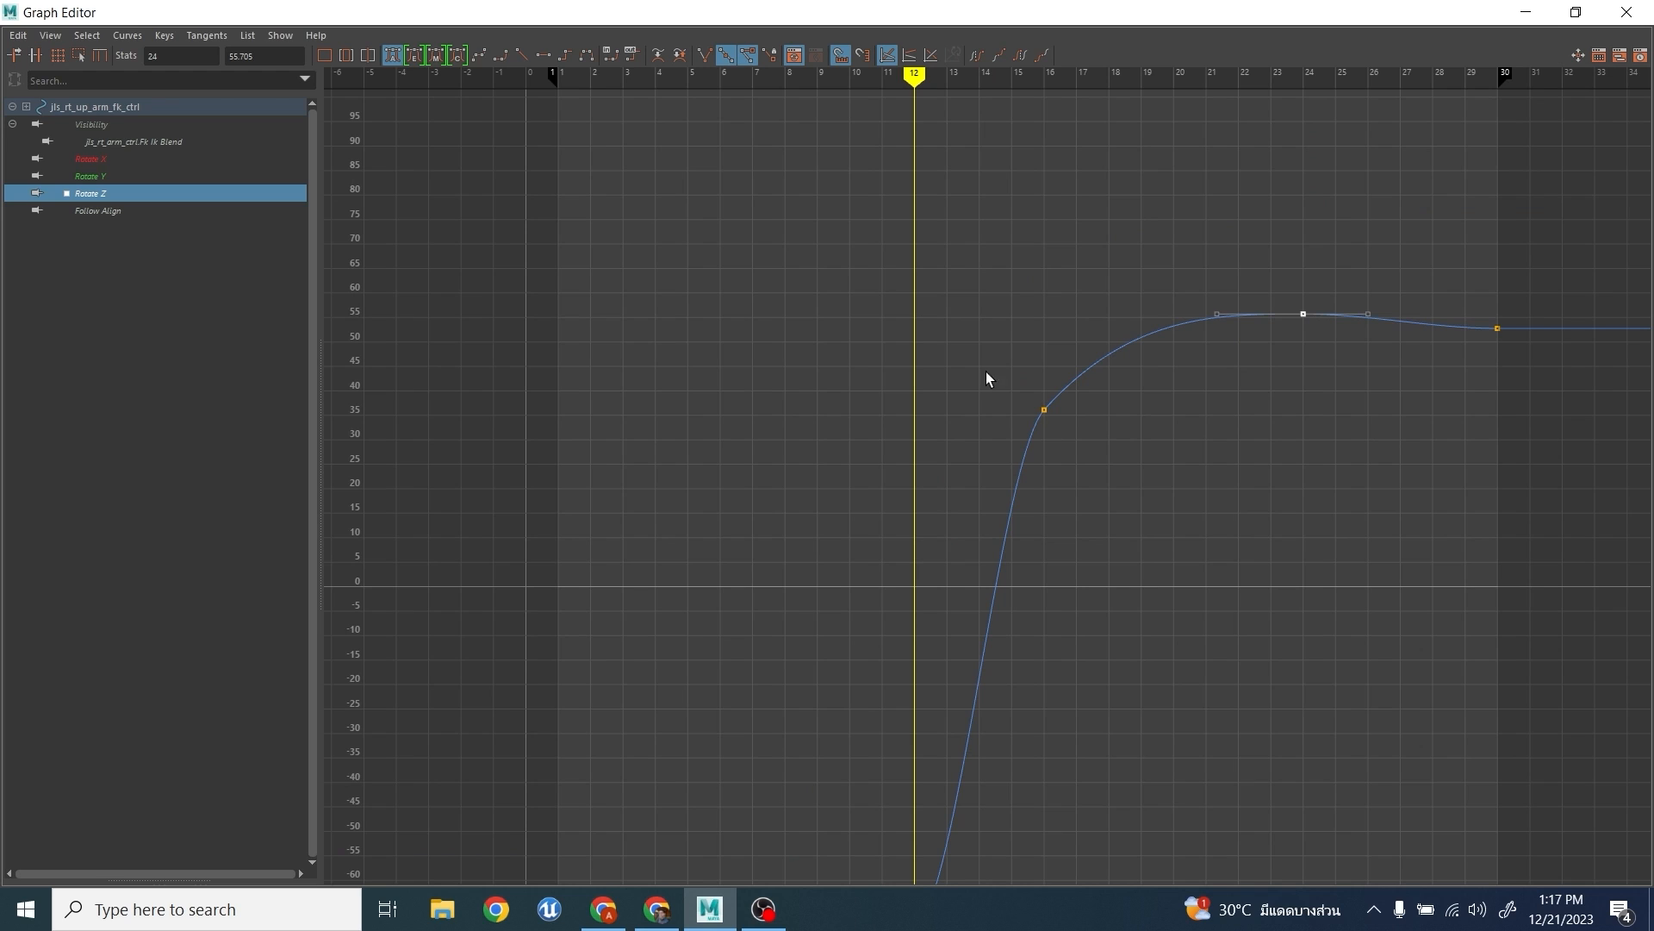
- Steepen the tangent of the Rotate Z key at frame 16 to round the curve into the overshoot
drag(987, 380, 1086, 457)
drag(1109, 262, 1190, 364)
middle_drag(1190, 364, 1189, 350)
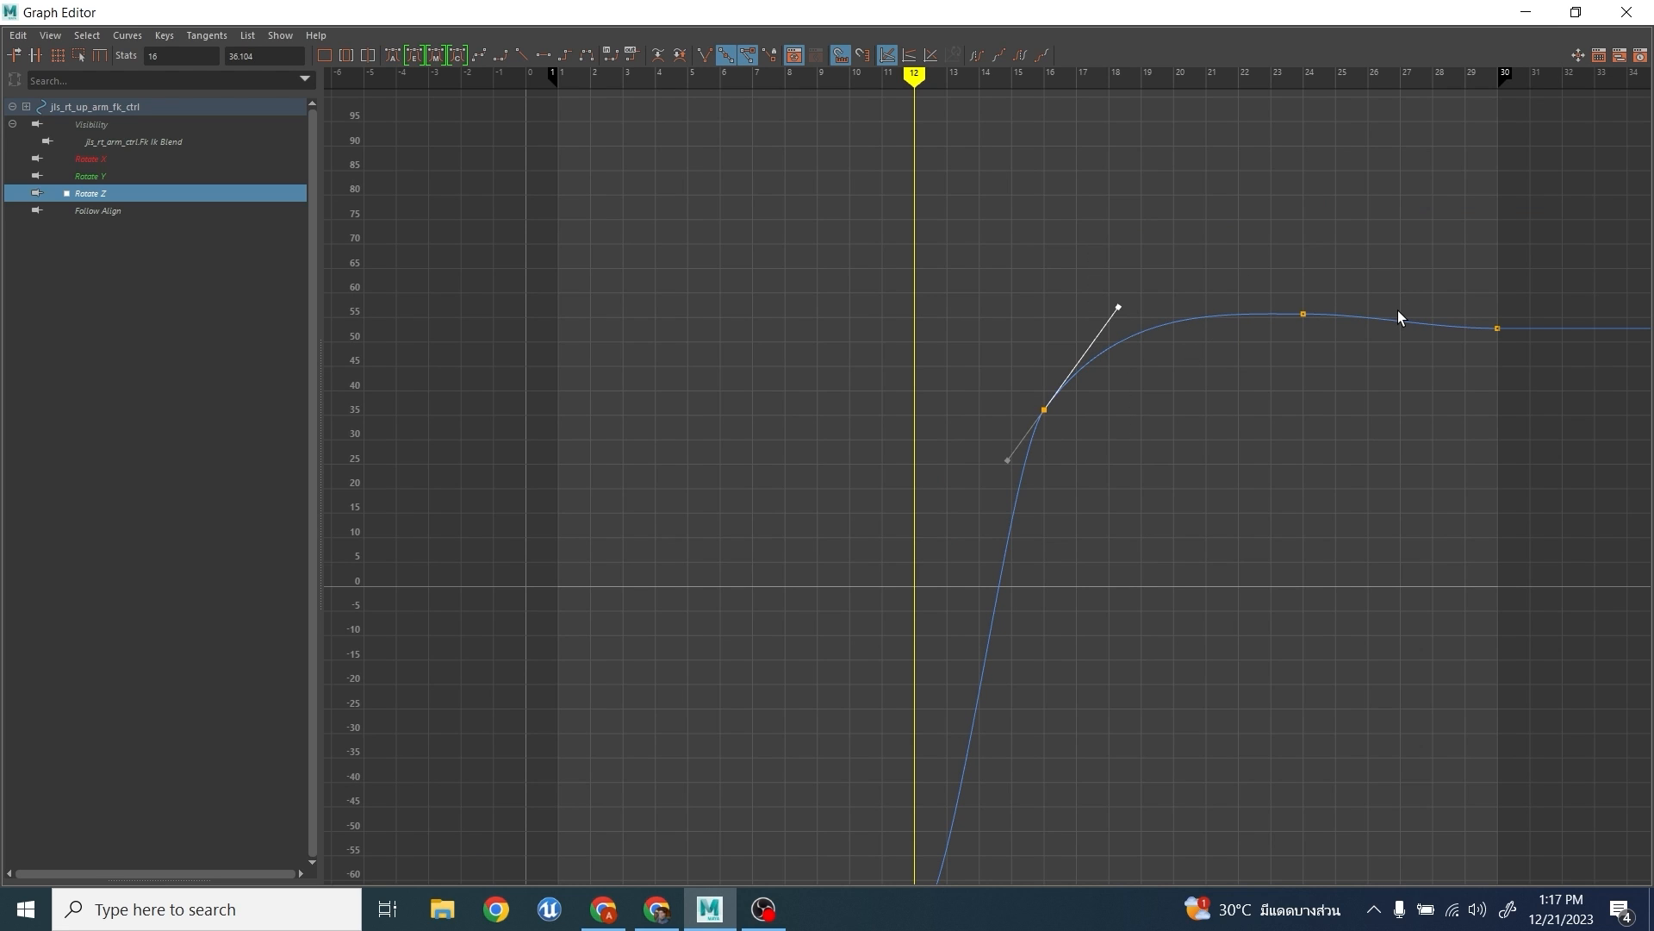
- Minimize the Graph Editor and play back the arm raise to check the new timing
click(1526, 13)
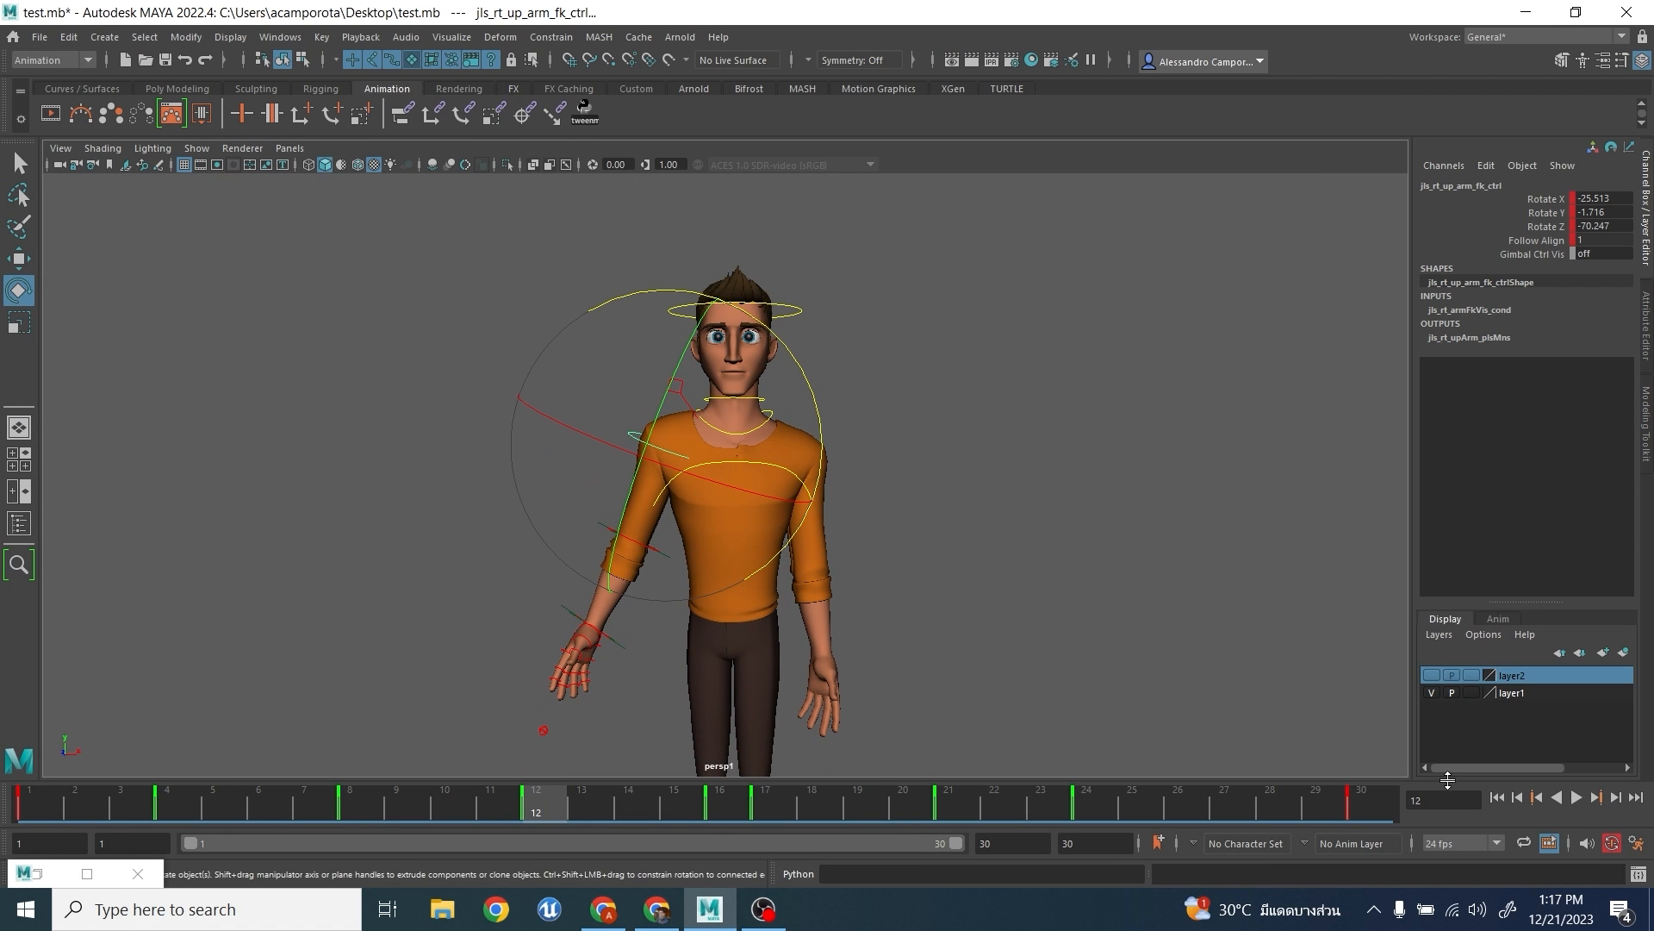
click(1576, 797)
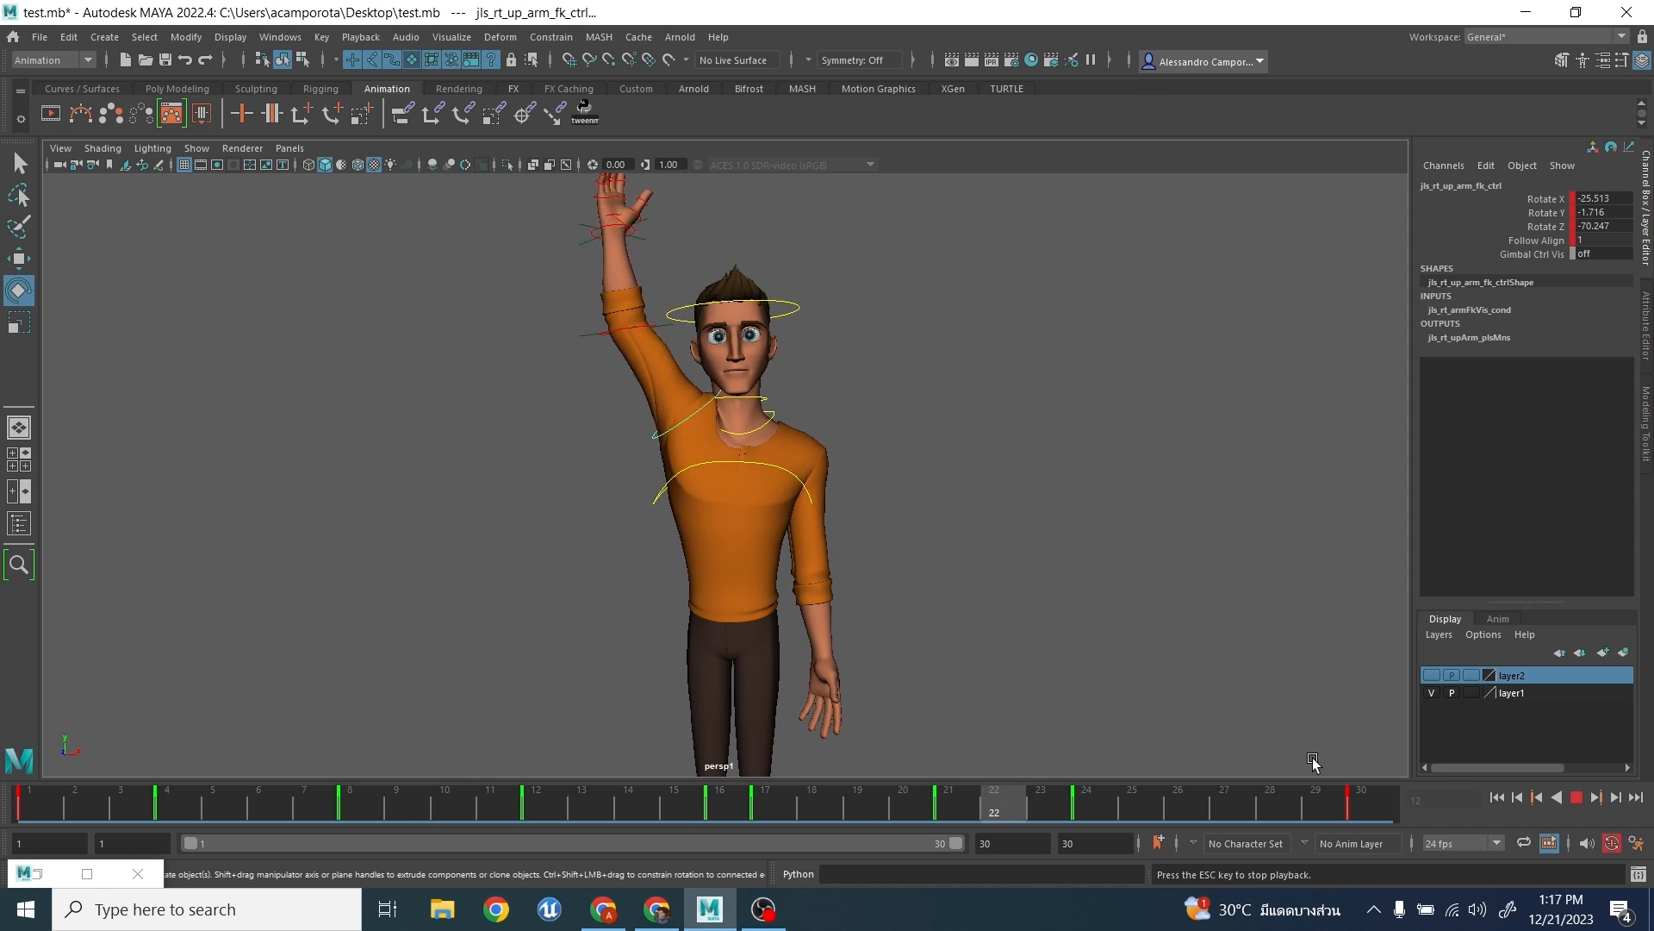
click(1577, 797)
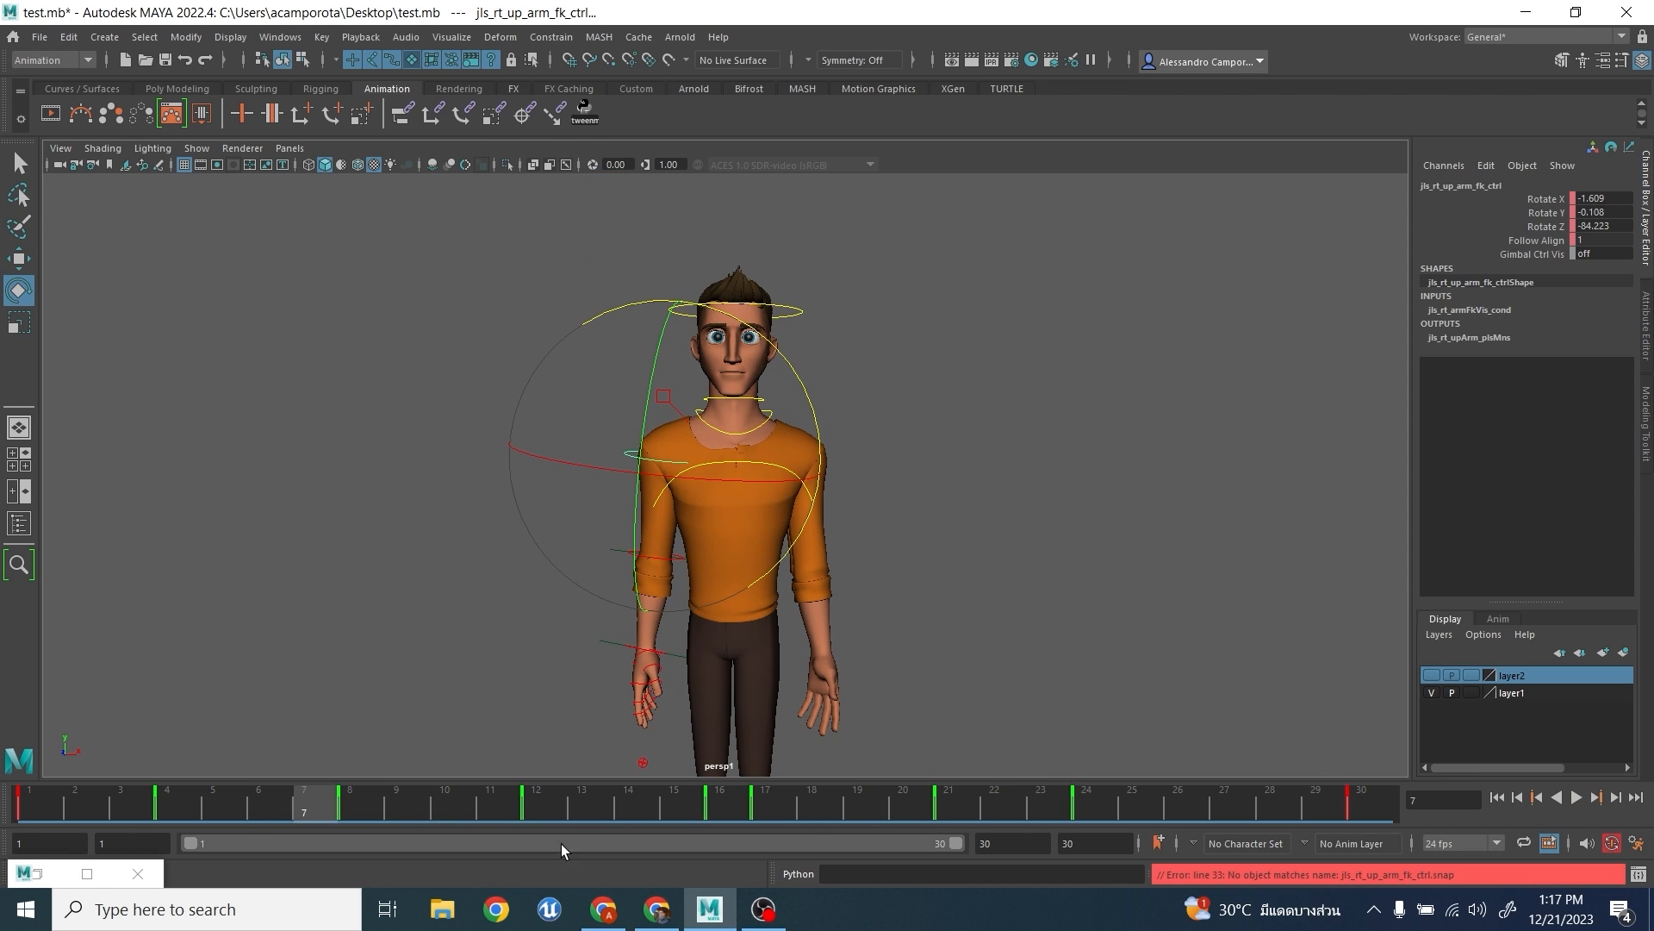
- Restore the Graph Editor, add Rotate Z keys at frames 7, 10, 17 and 19, and raise the frame 17 key to about 45.4
click(87, 874)
drag(1023, 215, 1076, 336)
middle_drag(1076, 337, 1076, 351)
drag(981, 294, 1001, 340)
middle_drag(991, 336, 989, 325)
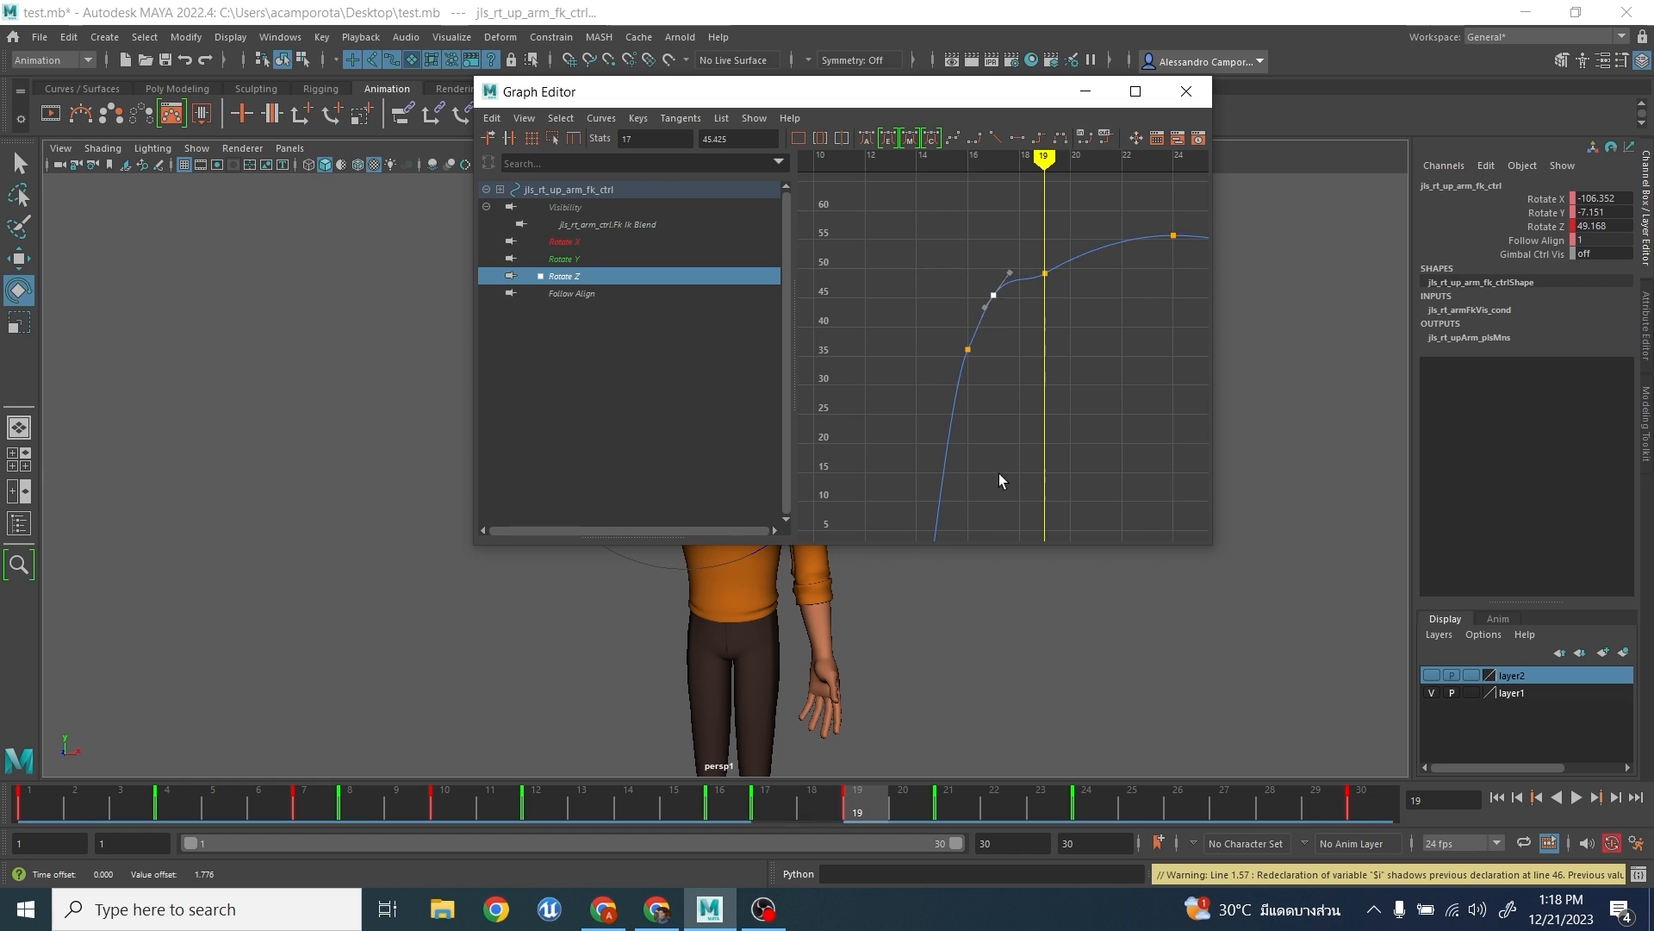
- Raise the Rotate Z key at frame 10 and lower the frame 7 key to about -85.7
alt+middle_drag(999, 478, 1067, 319)
scroll(1052, 339, down, 3)
scroll(1011, 328, up, 3)
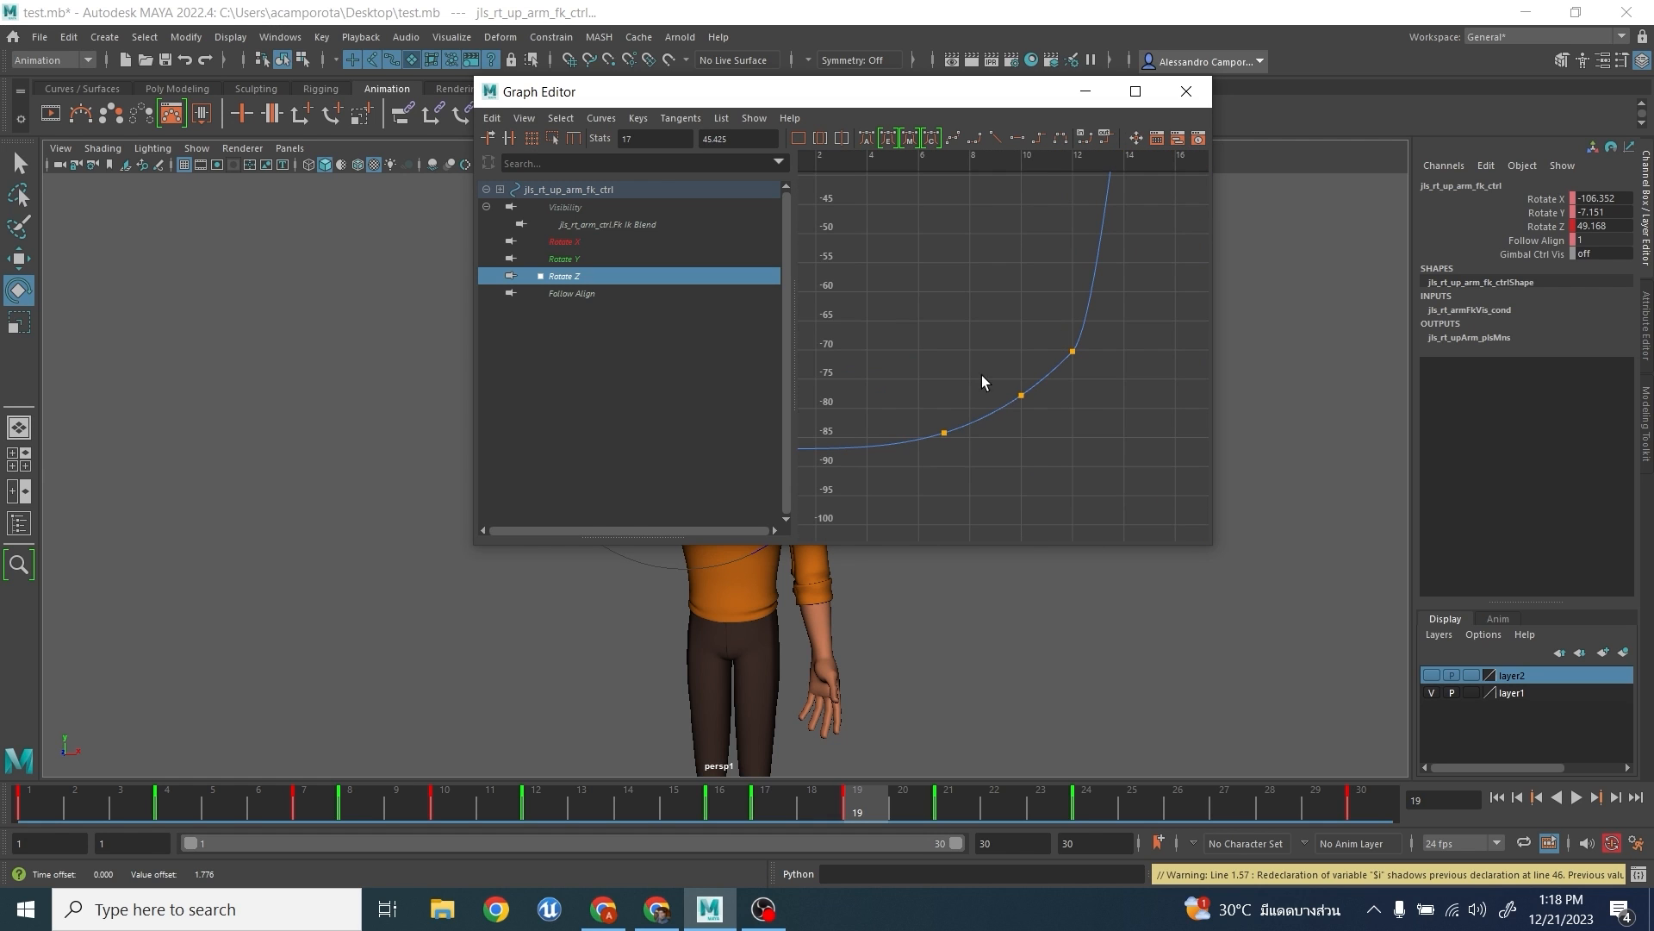
drag(985, 381, 1035, 429)
middle_drag(1035, 428, 1035, 403)
alt+middle_drag(923, 413, 1041, 399)
drag(1005, 403, 1097, 471)
middle_drag(1097, 471, 1098, 480)
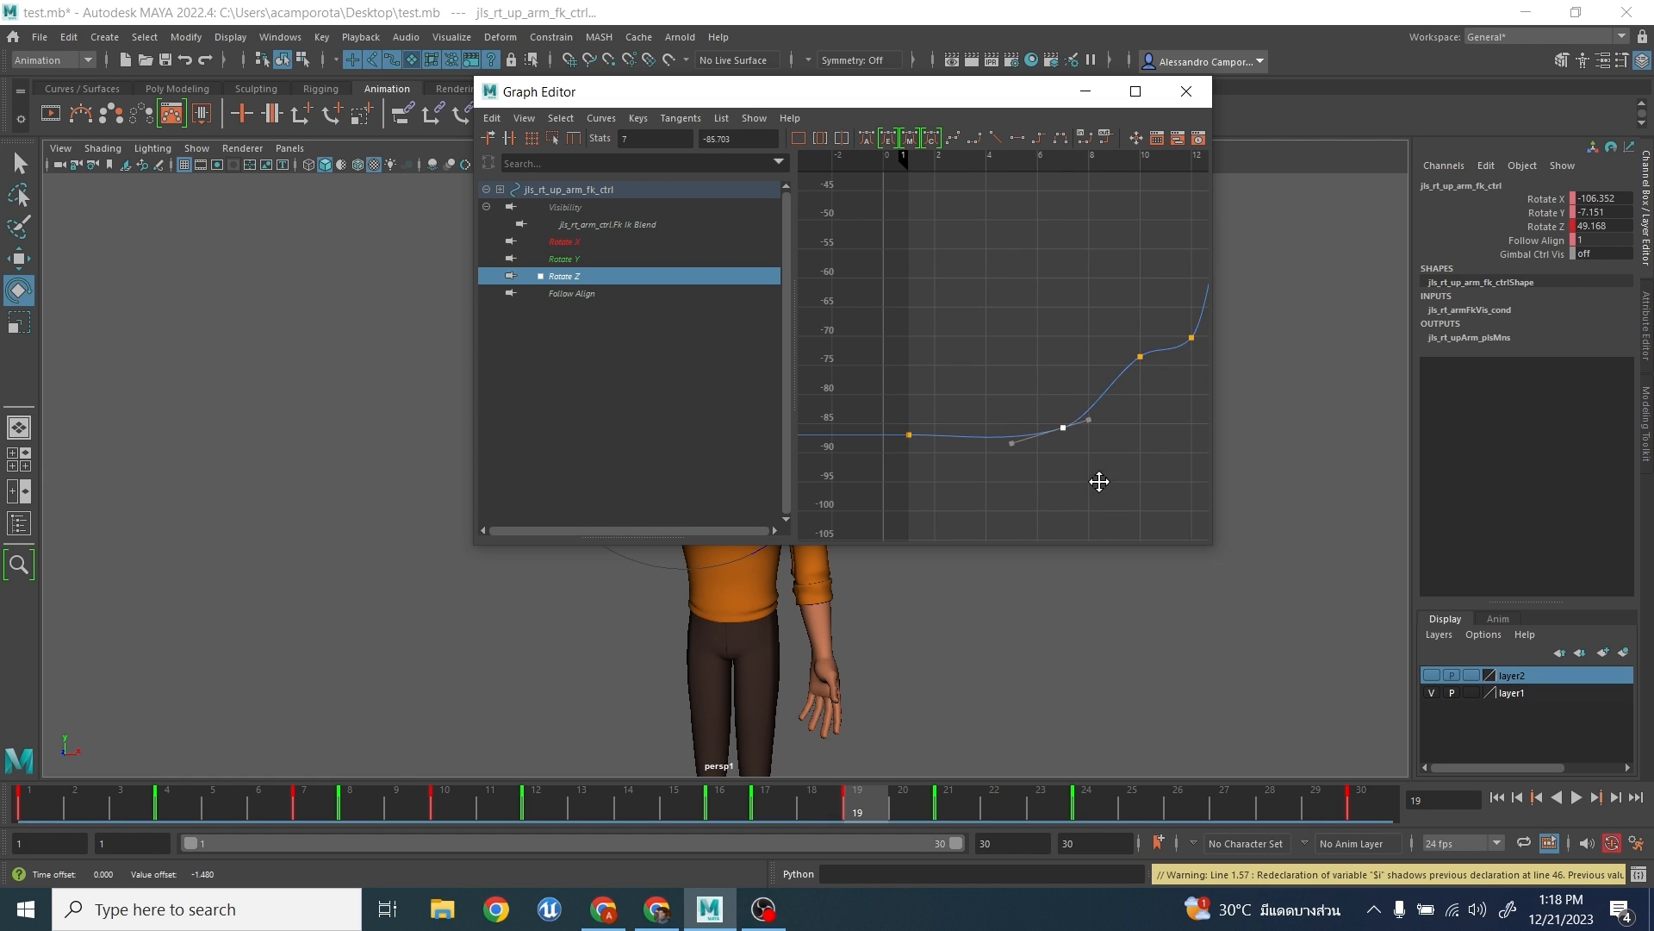
scroll(1098, 431, down, 4)
- Maximize the Graph Editor and delete the Rotate Z keys at frames 10, 17 and 19
click(1138, 93)
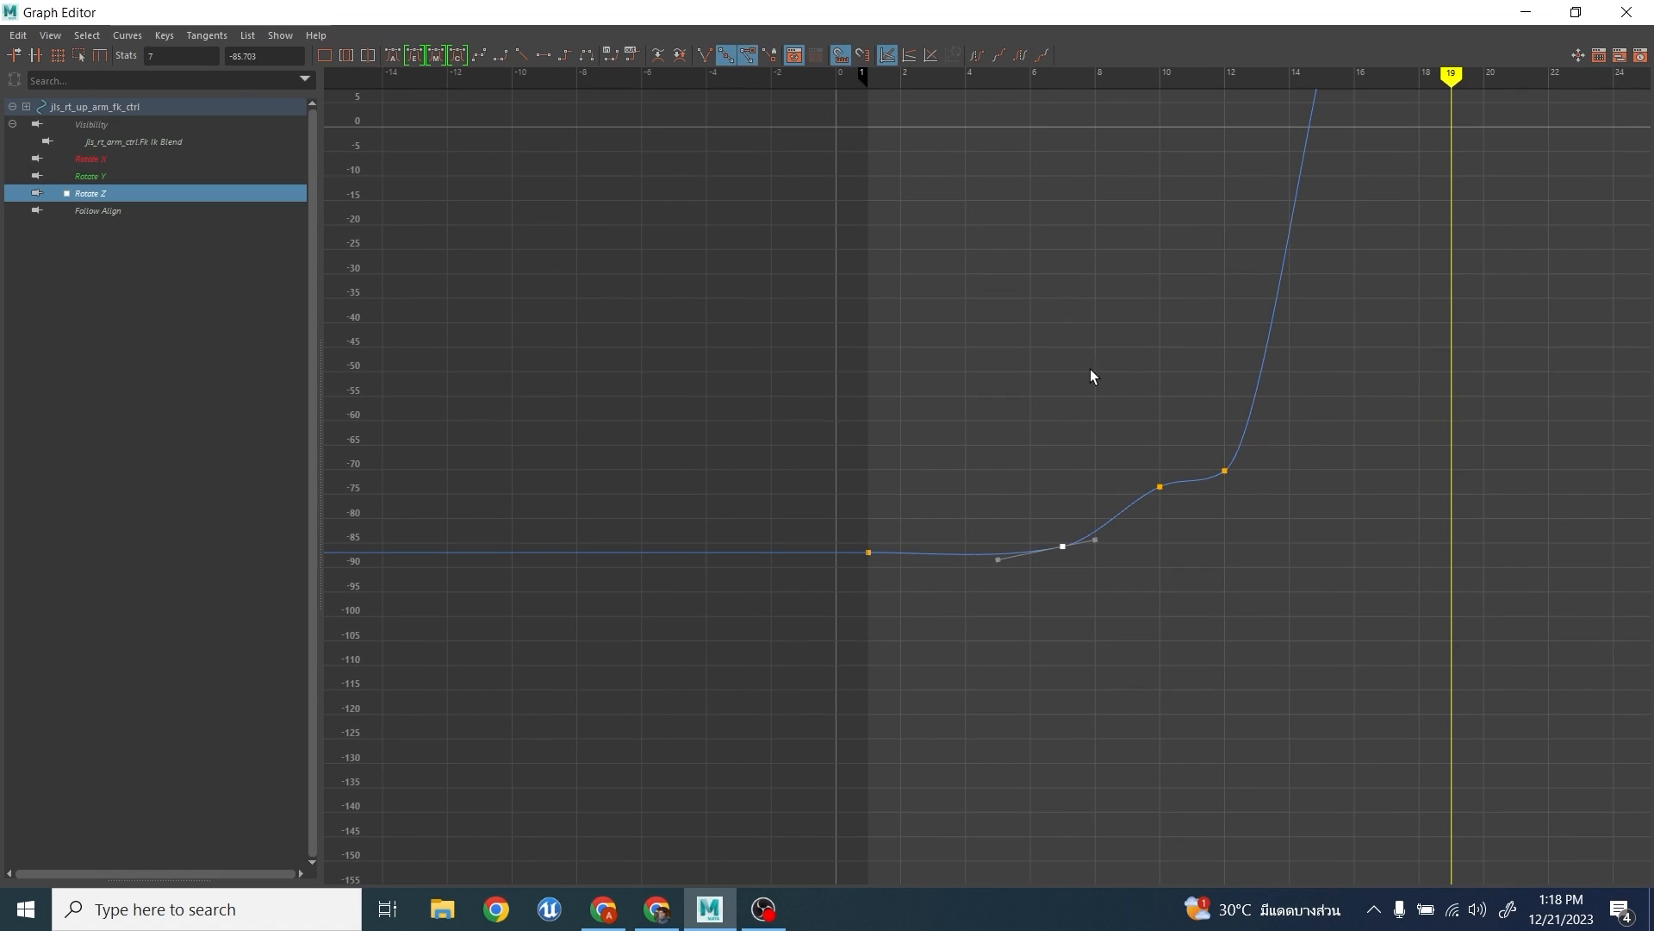
drag(1151, 458, 1177, 493)
key(Delete)
scroll(1228, 431, down, 6)
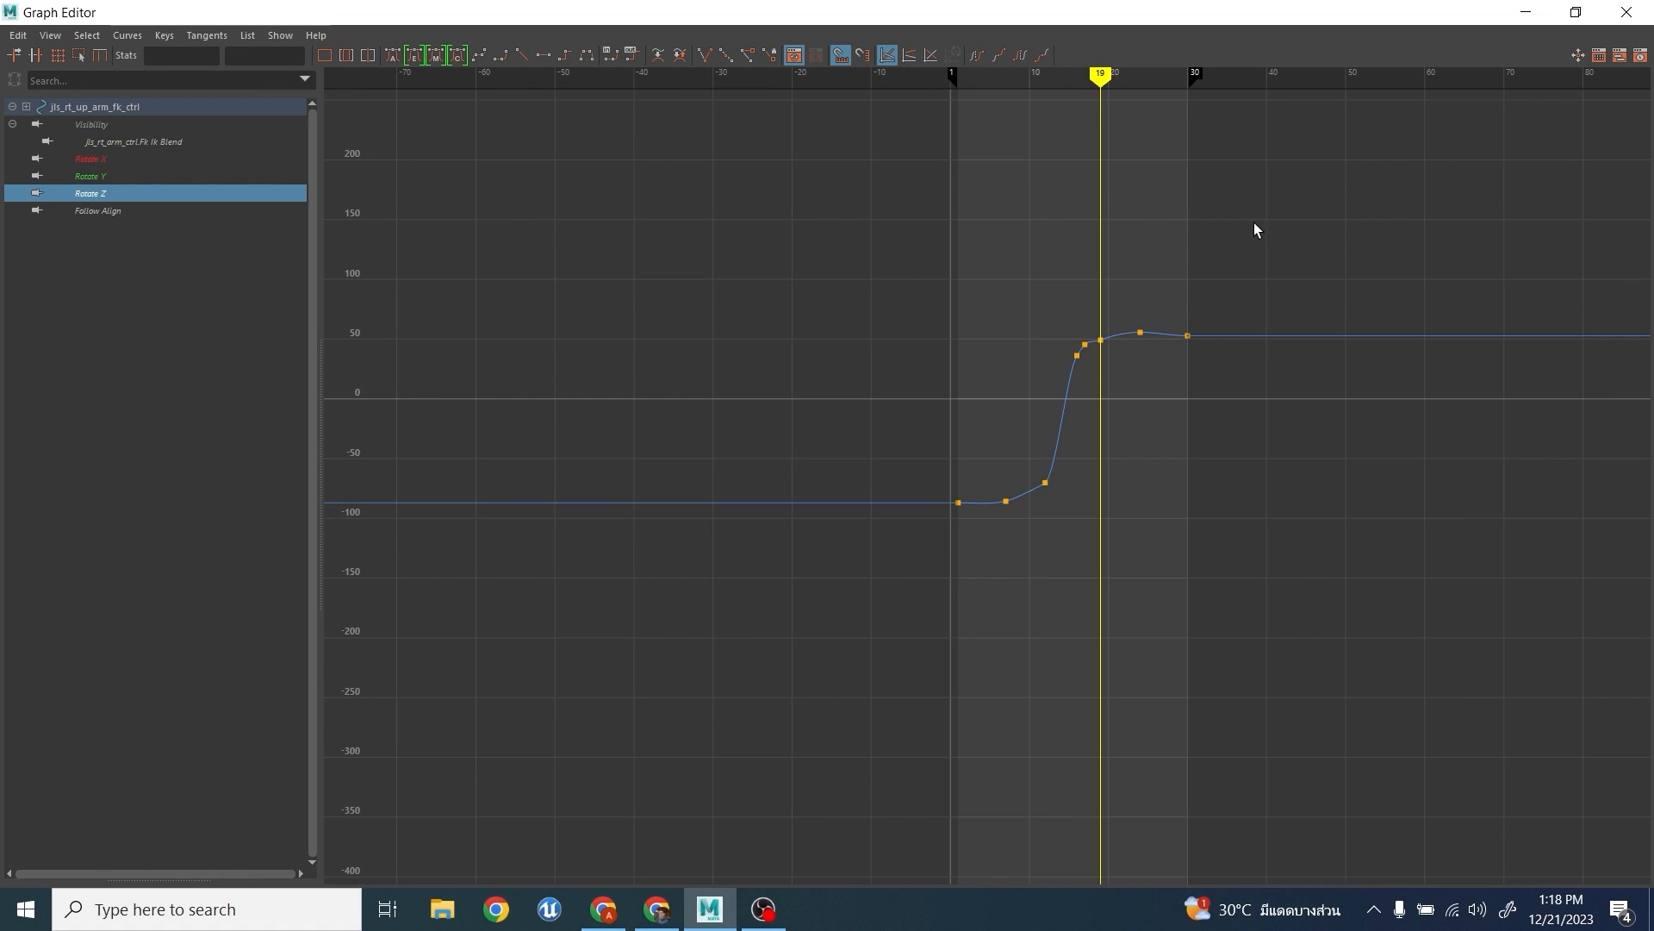
alt+middle_drag(1249, 231, 1033, 391)
key(f)
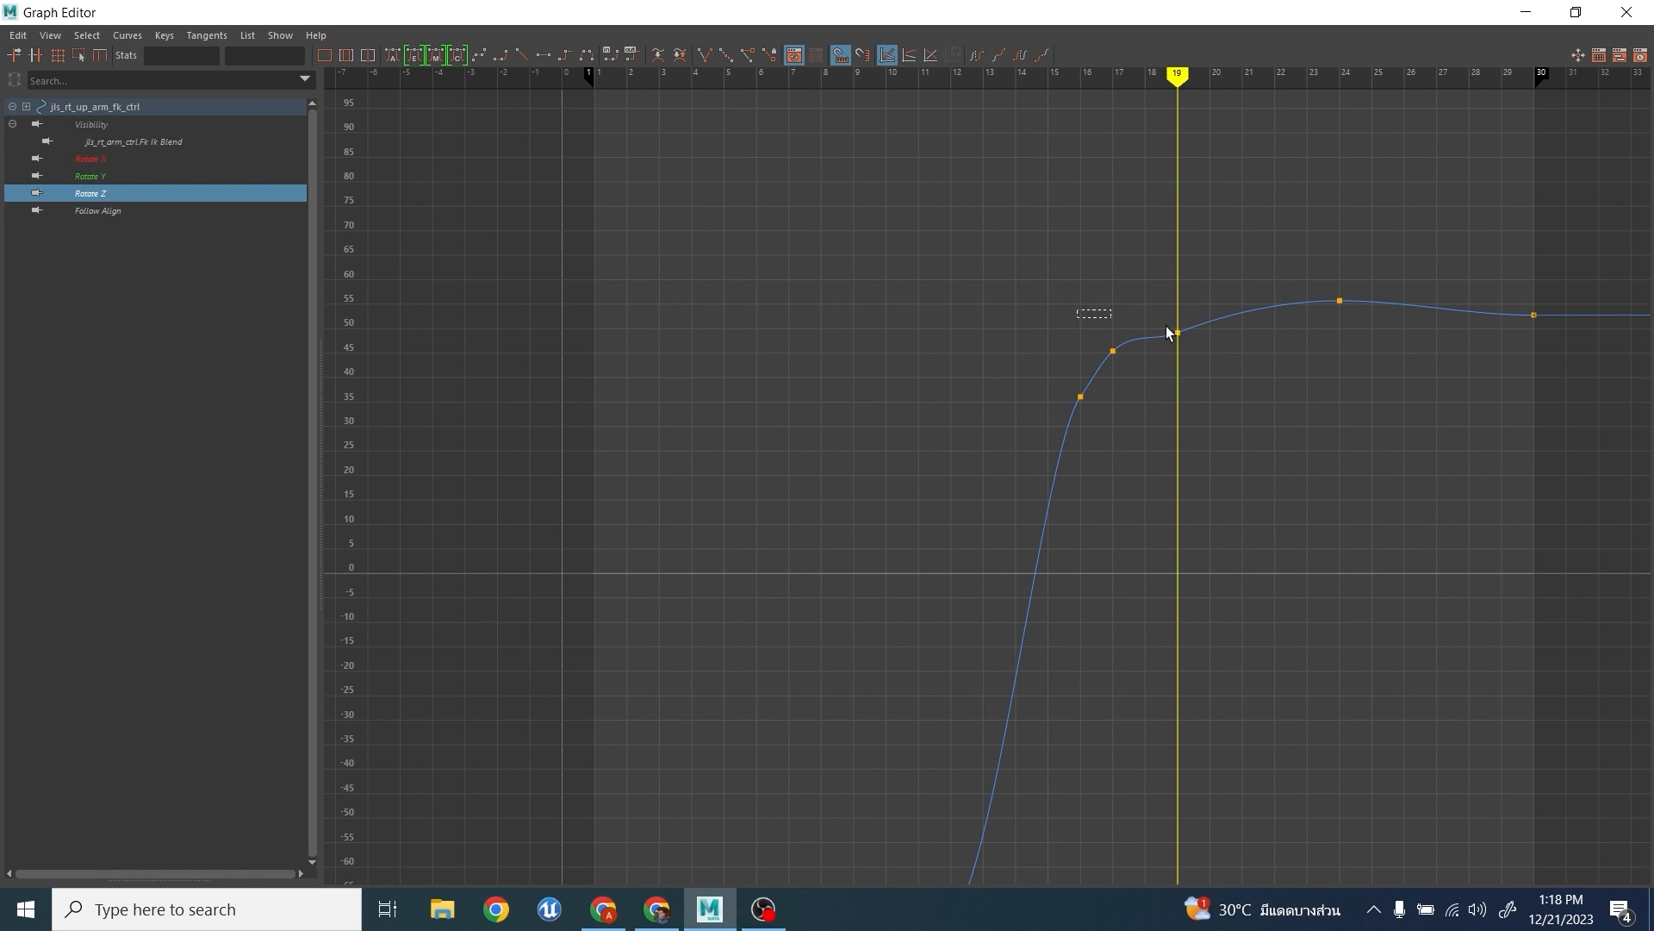
drag(1168, 332, 1151, 374)
key(Delete)
key(Delete)
- Apply auto tangents to the Rotate Z key at frame 16 and to the keys at frames 1, 7 and 12
drag(1065, 415, 1149, 360)
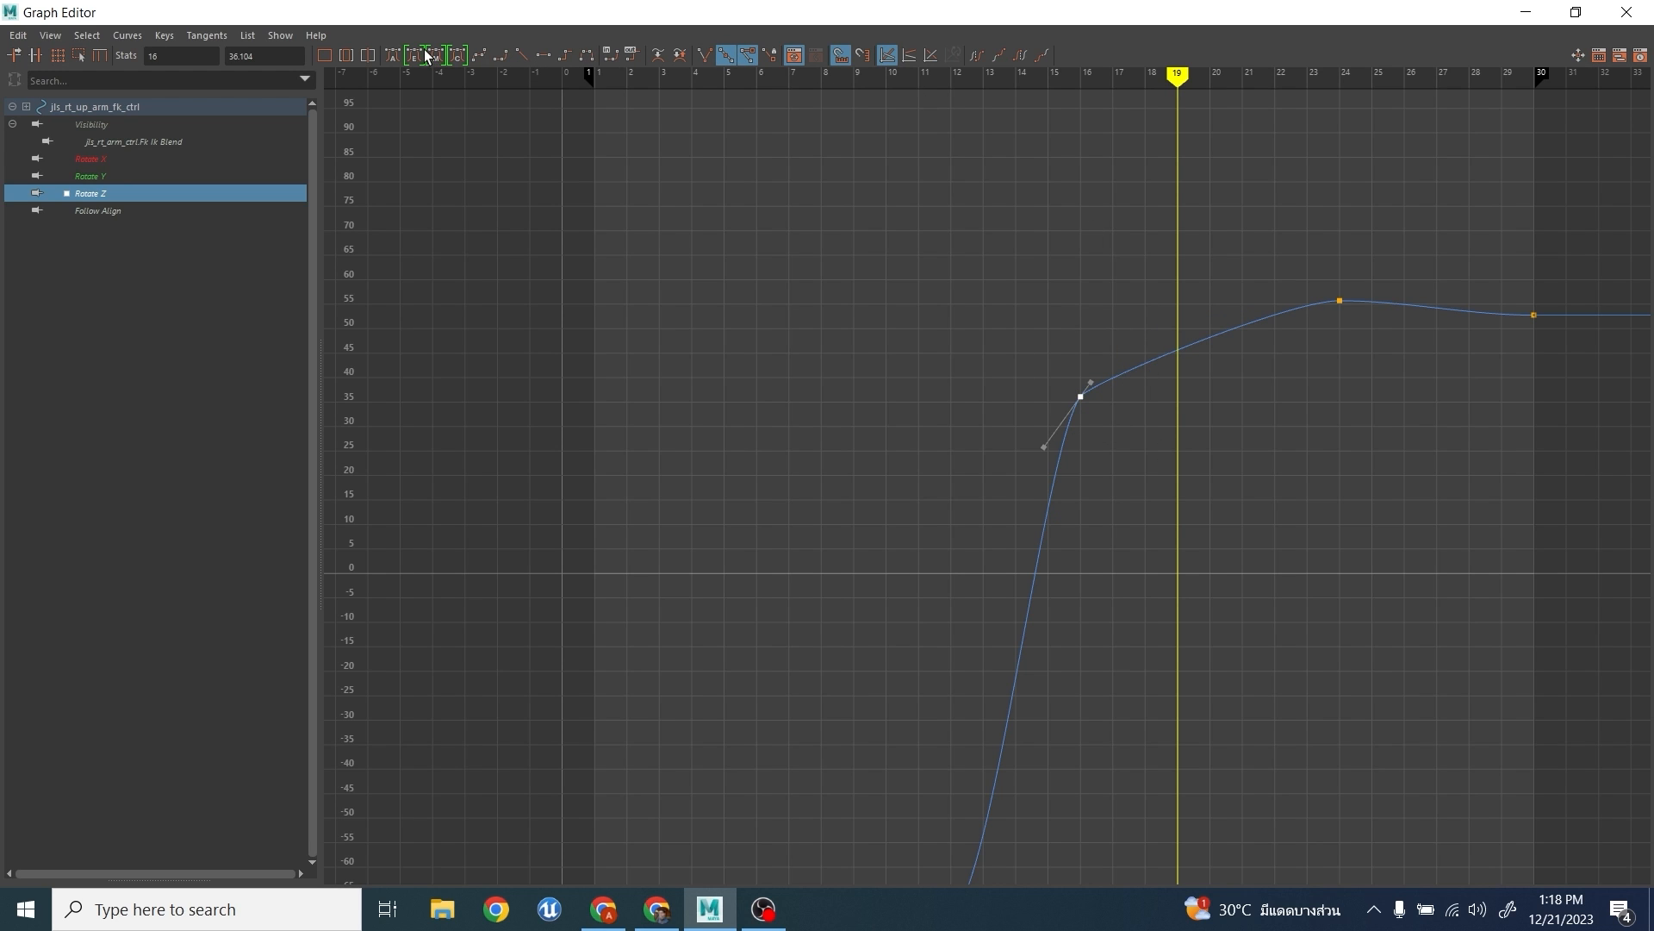
click(392, 55)
drag(967, 276, 1205, 458)
key(a)
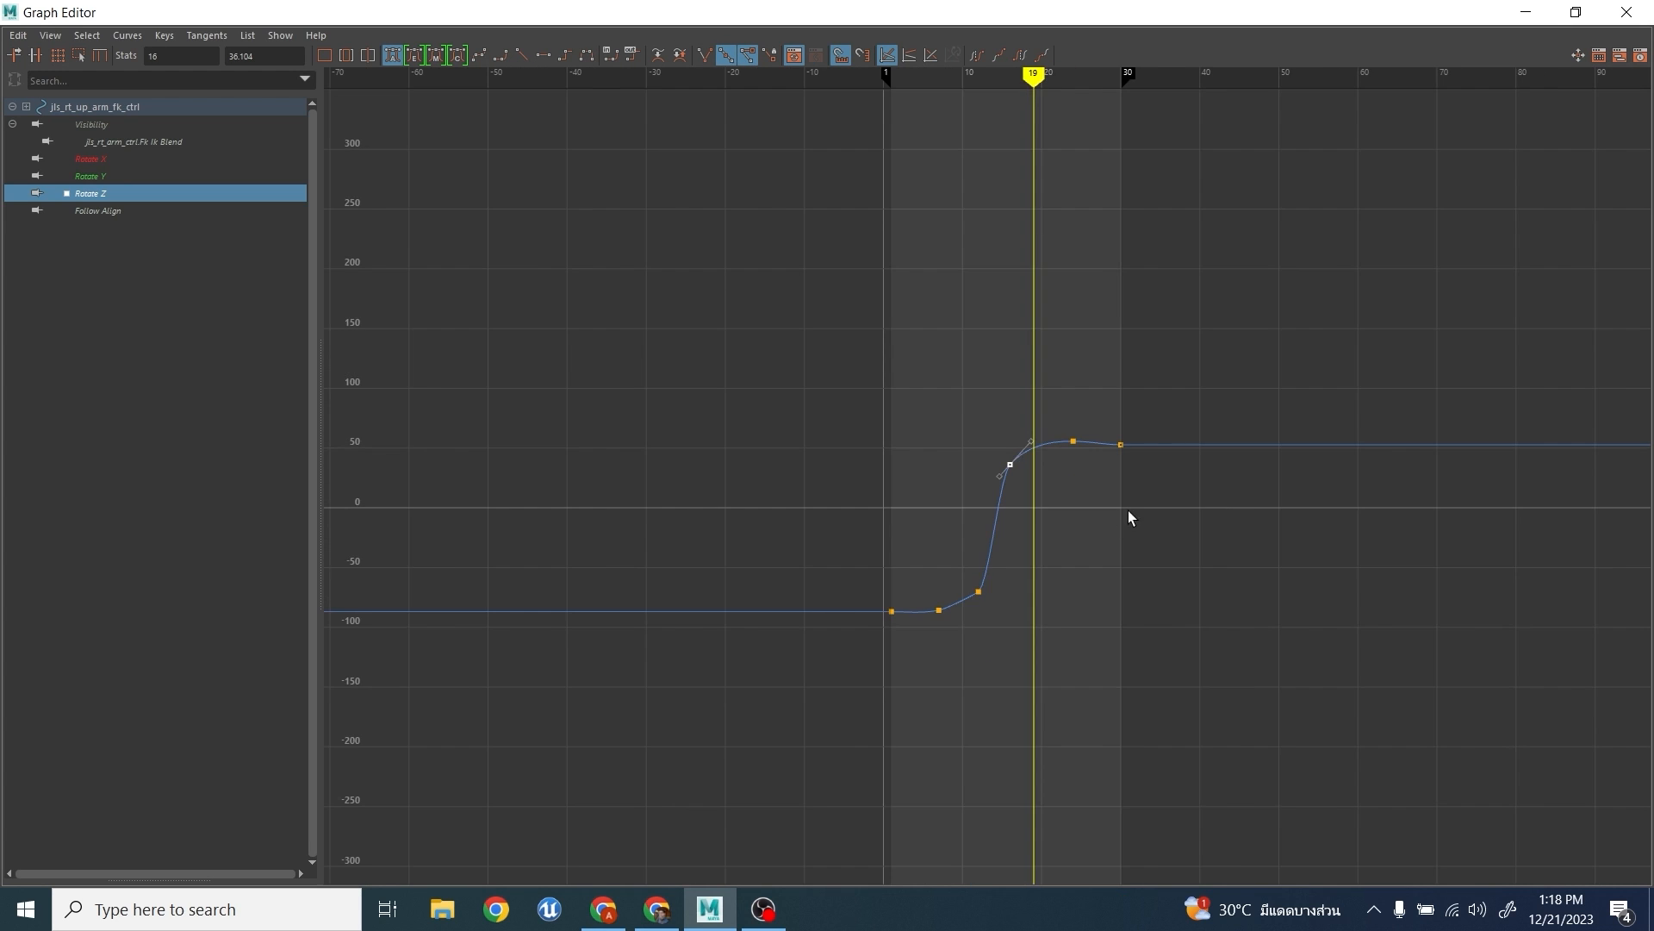
drag(848, 413, 1458, 695)
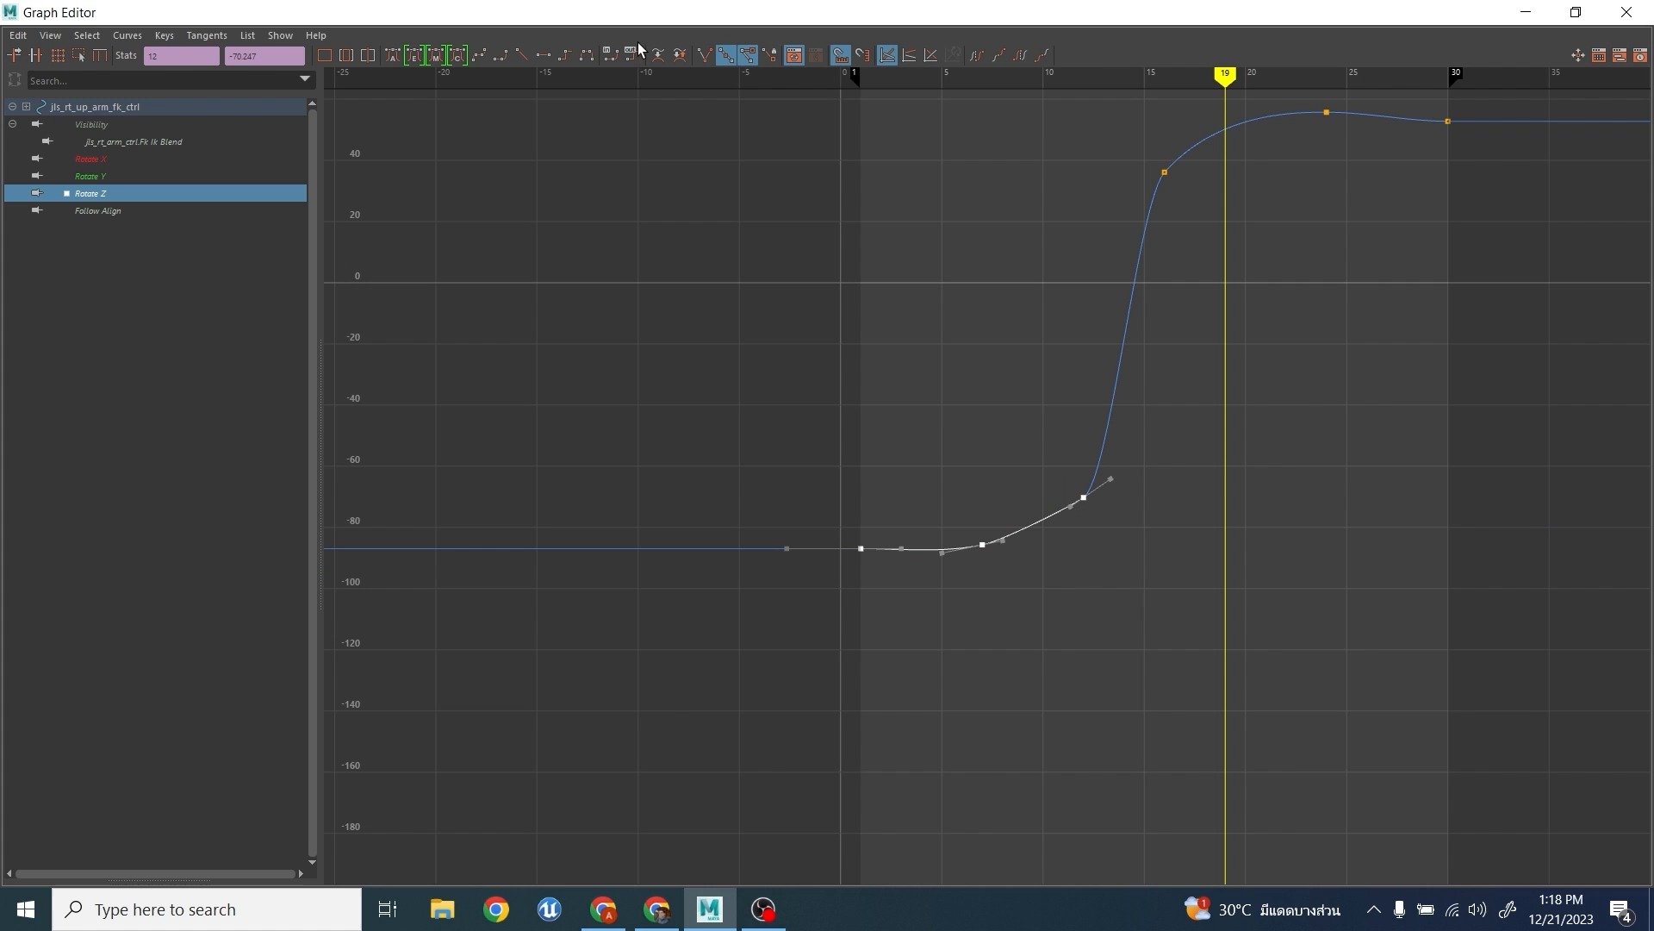
click(392, 55)
- Close the Graph Editor and deselect the upper arm control
click(853, 303)
click(1626, 12)
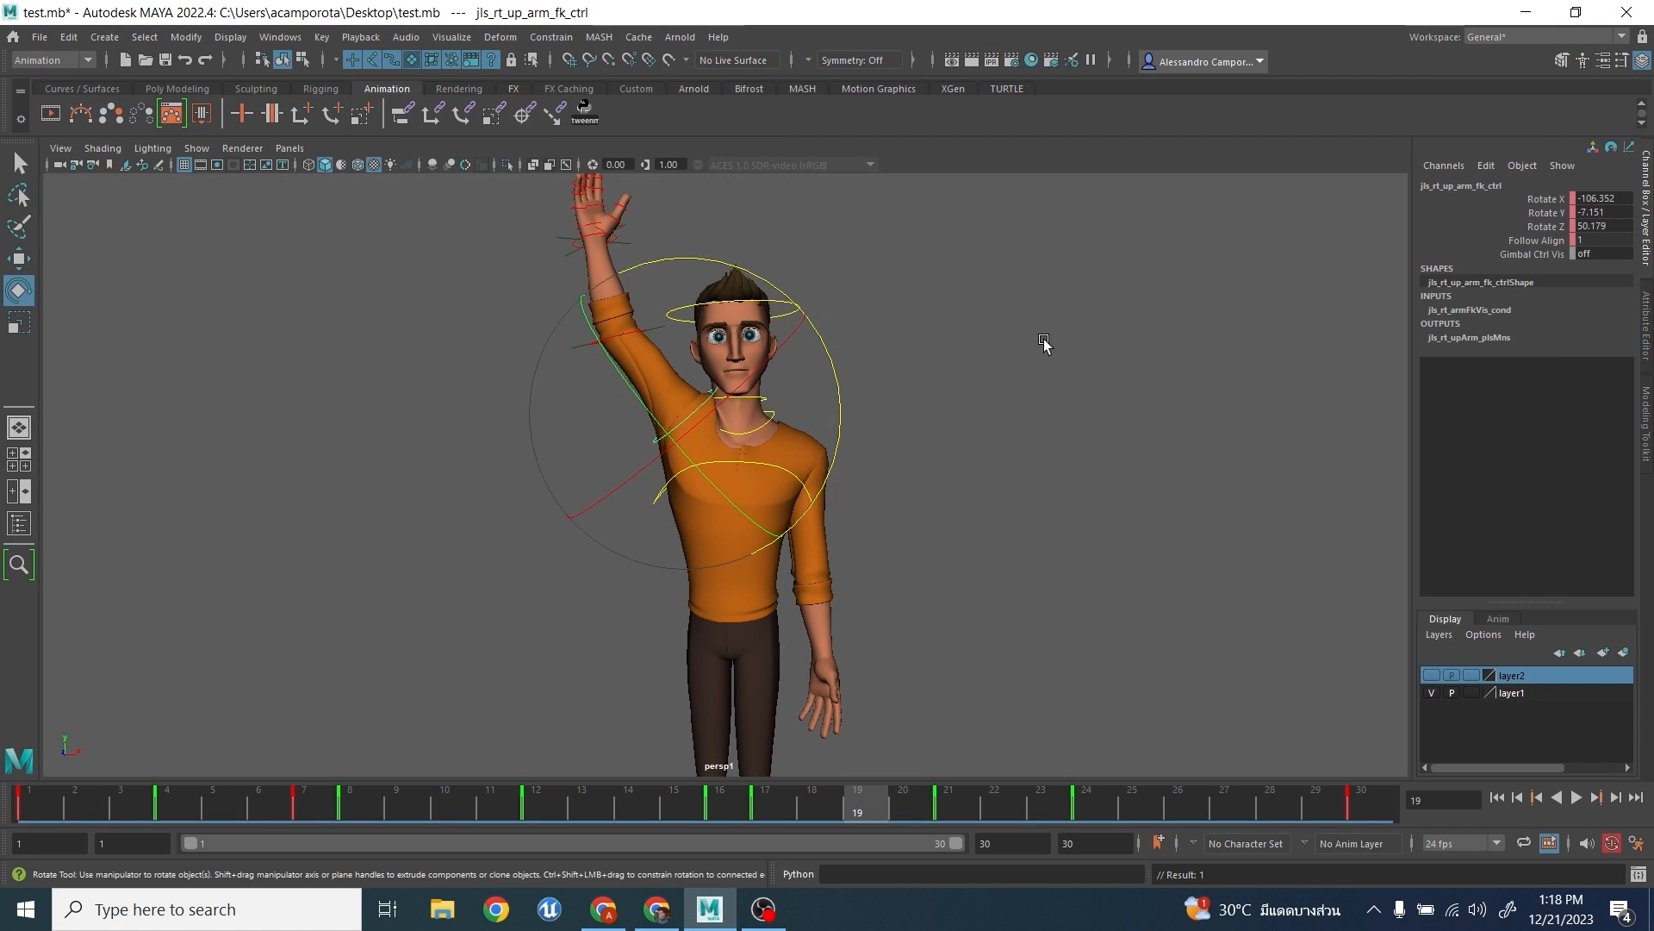
click(1058, 346)
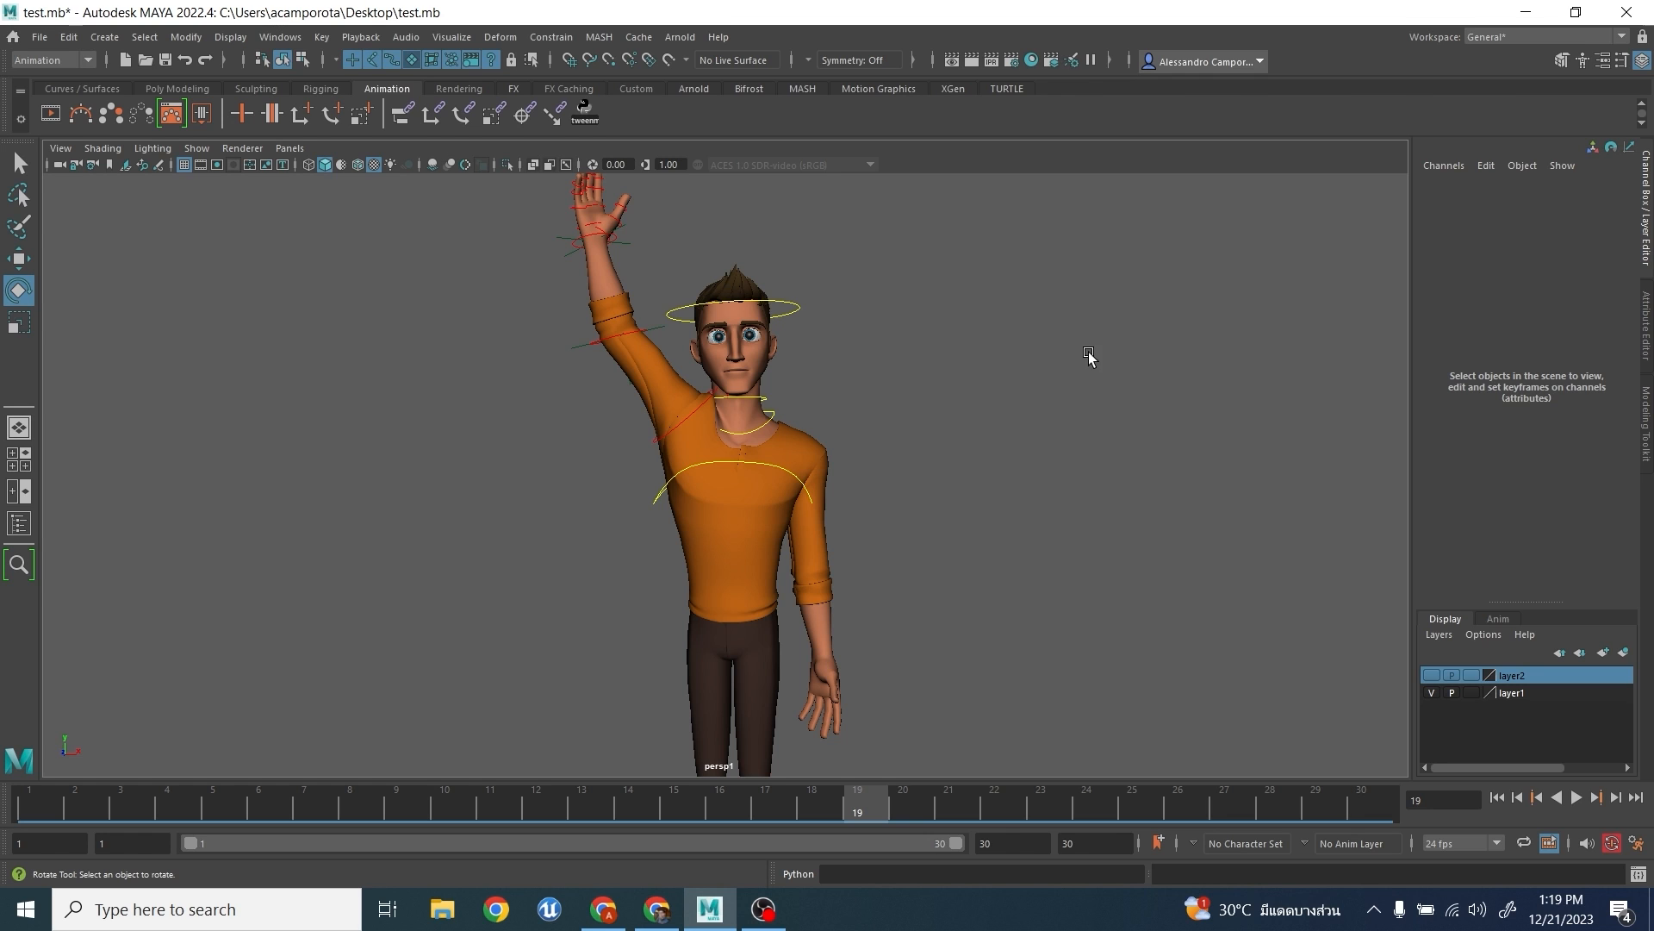
- Try rotating the raised upper arm with its FK control, and undo the change
scroll(1034, 383, down, 3)
alt+drag(990, 402, 978, 407)
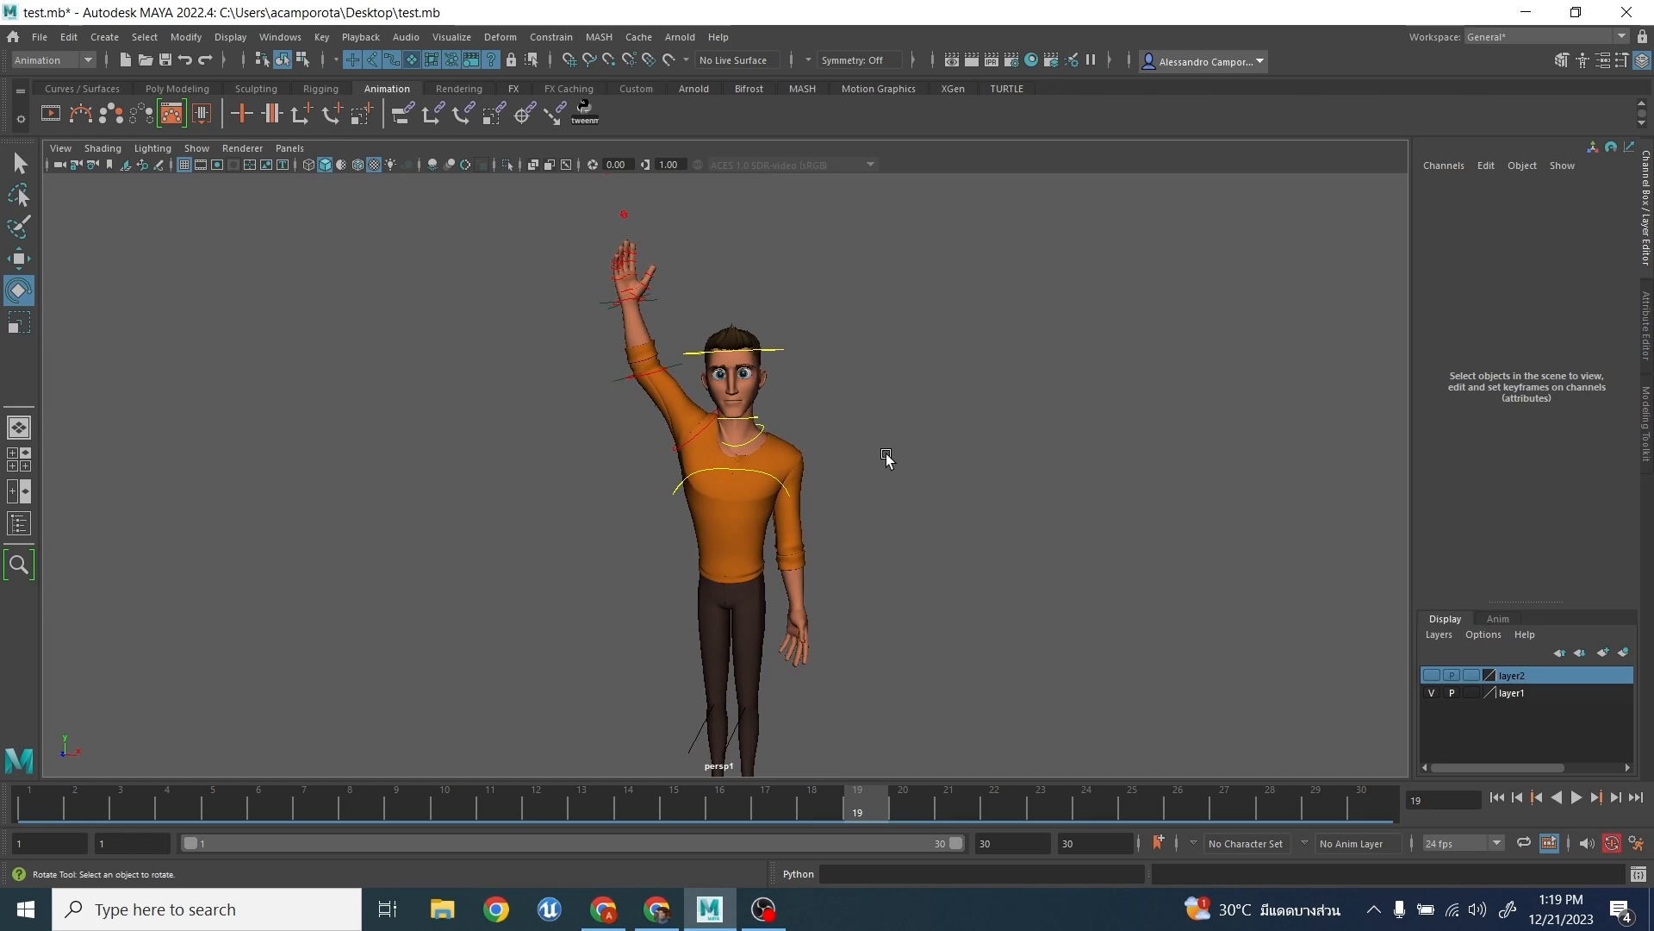
scroll(886, 458, up, 3)
drag(636, 409, 673, 473)
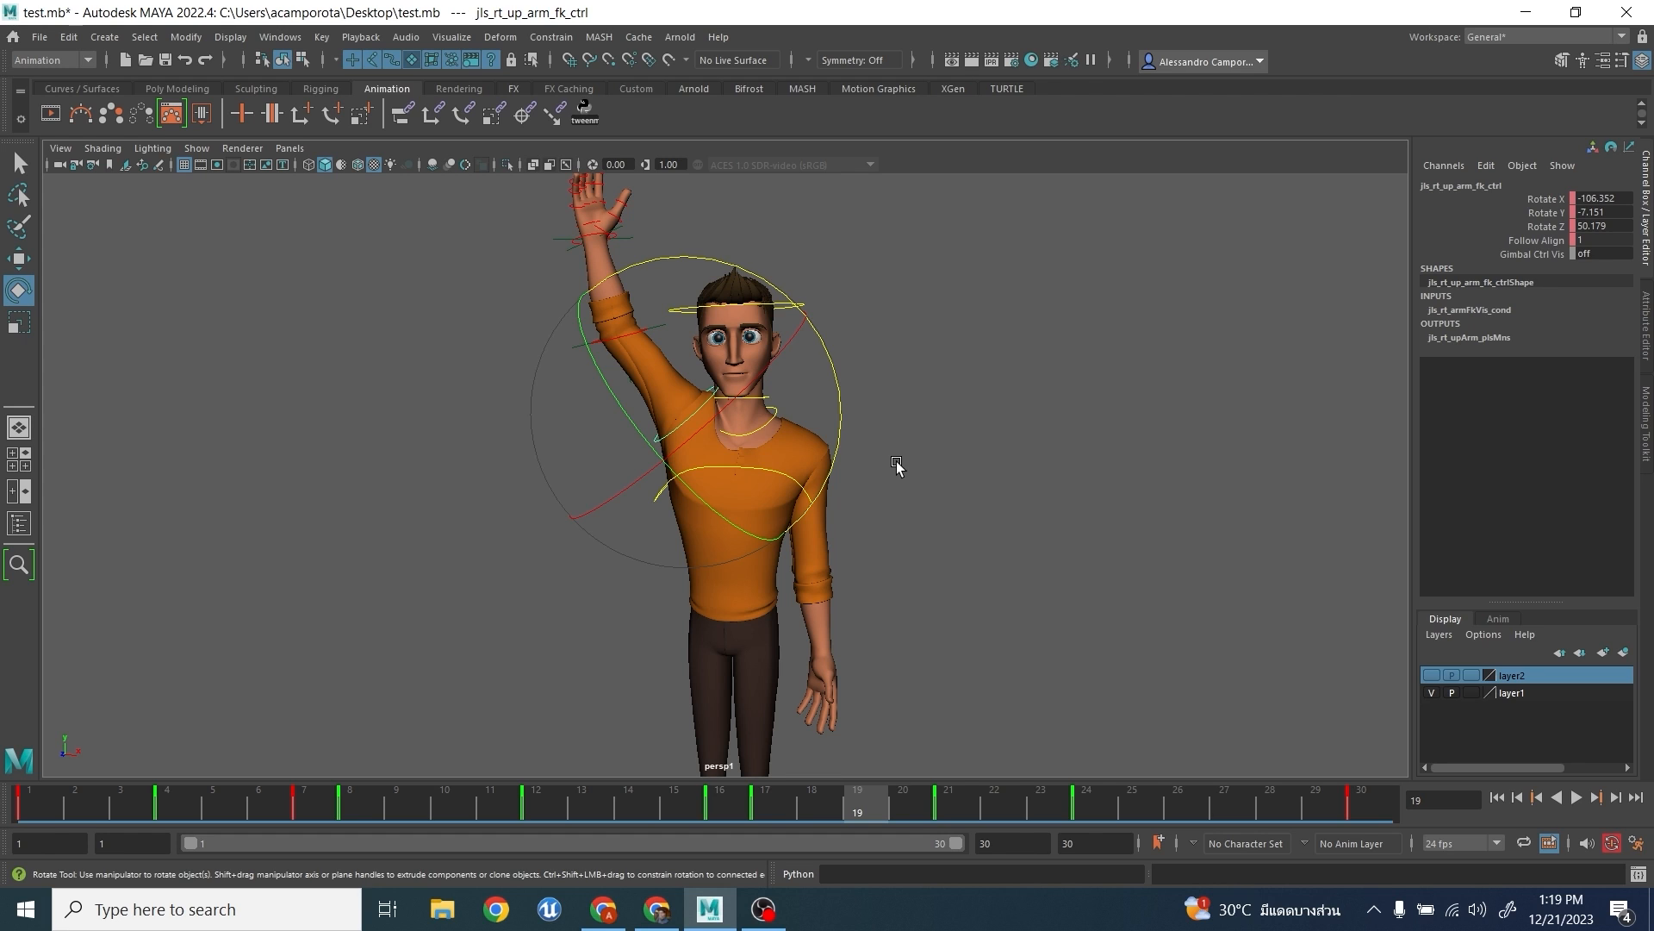
drag(849, 387, 768, 339)
key(ctrl+z)
key(ctrl+z)
- Try tilting and twisting the torso with the spine's shoulder control, and undo the last rotation
click(820, 491)
click(814, 497)
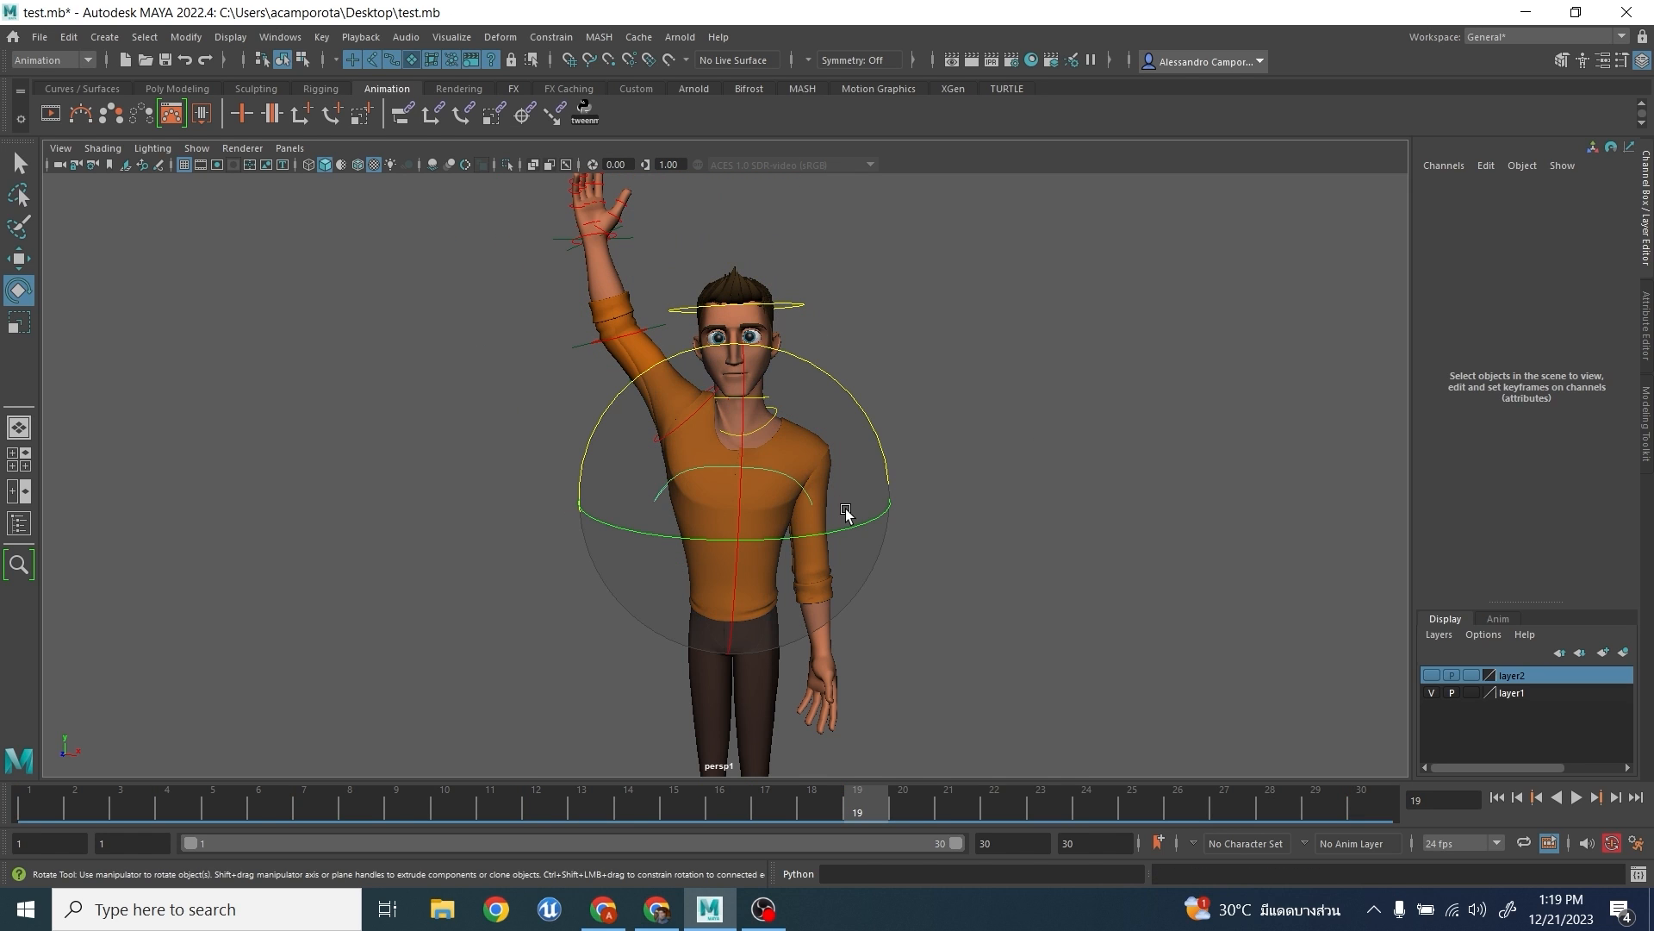
right_drag(810, 481, 782, 437)
drag(782, 437, 758, 452)
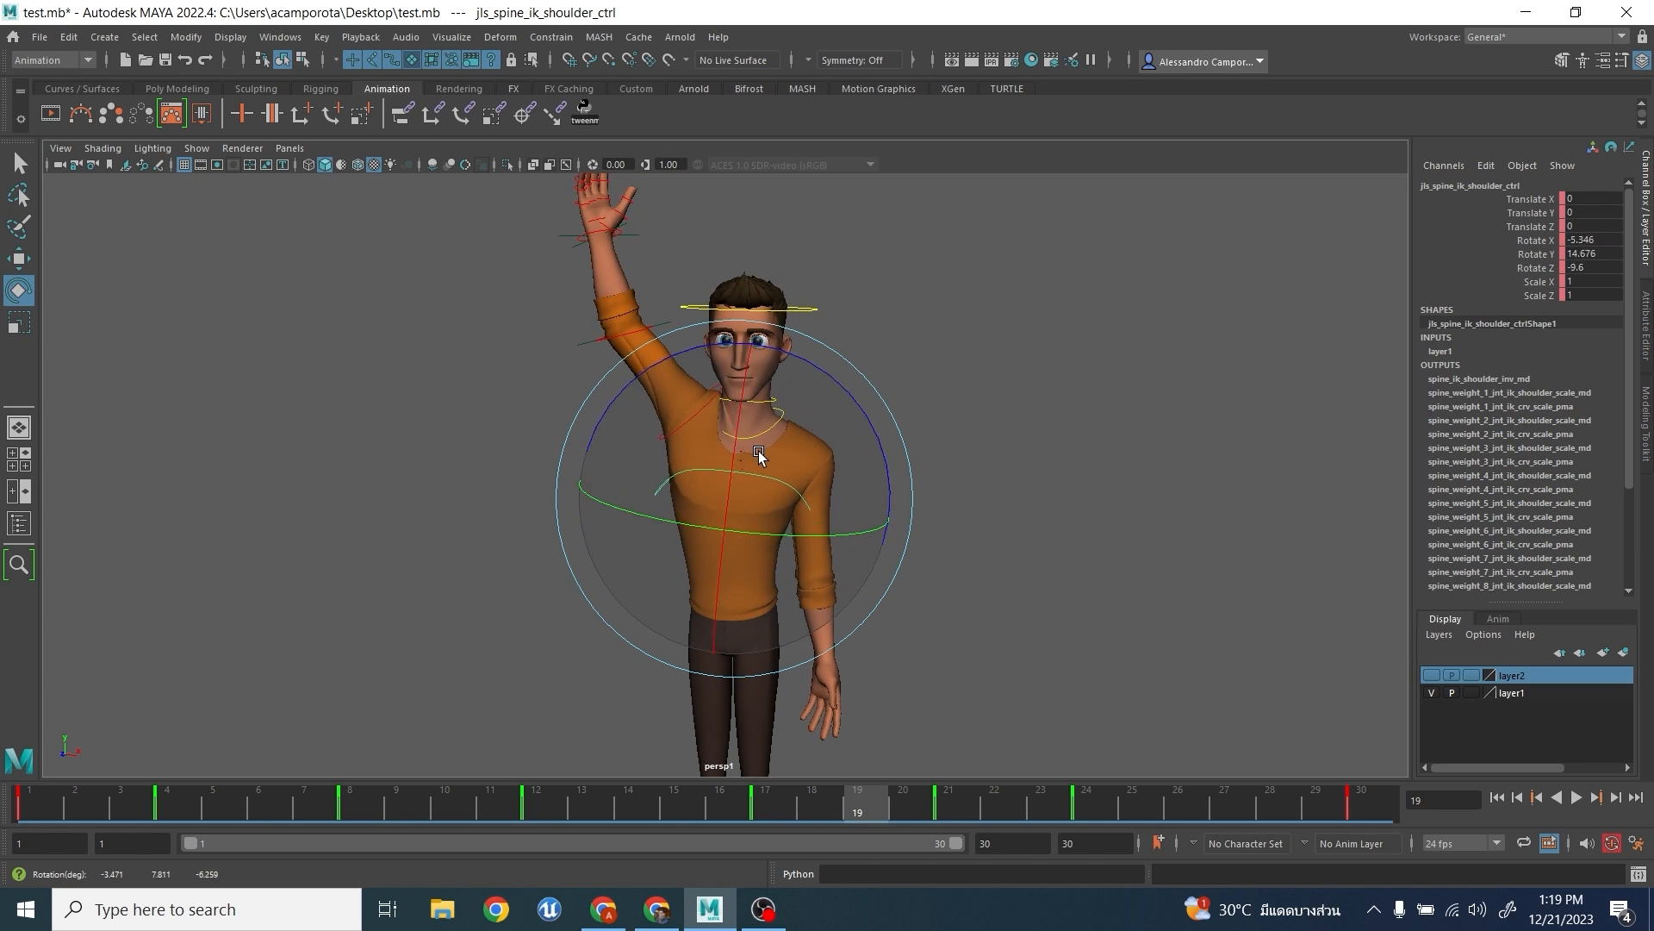
key(ctrl+z)
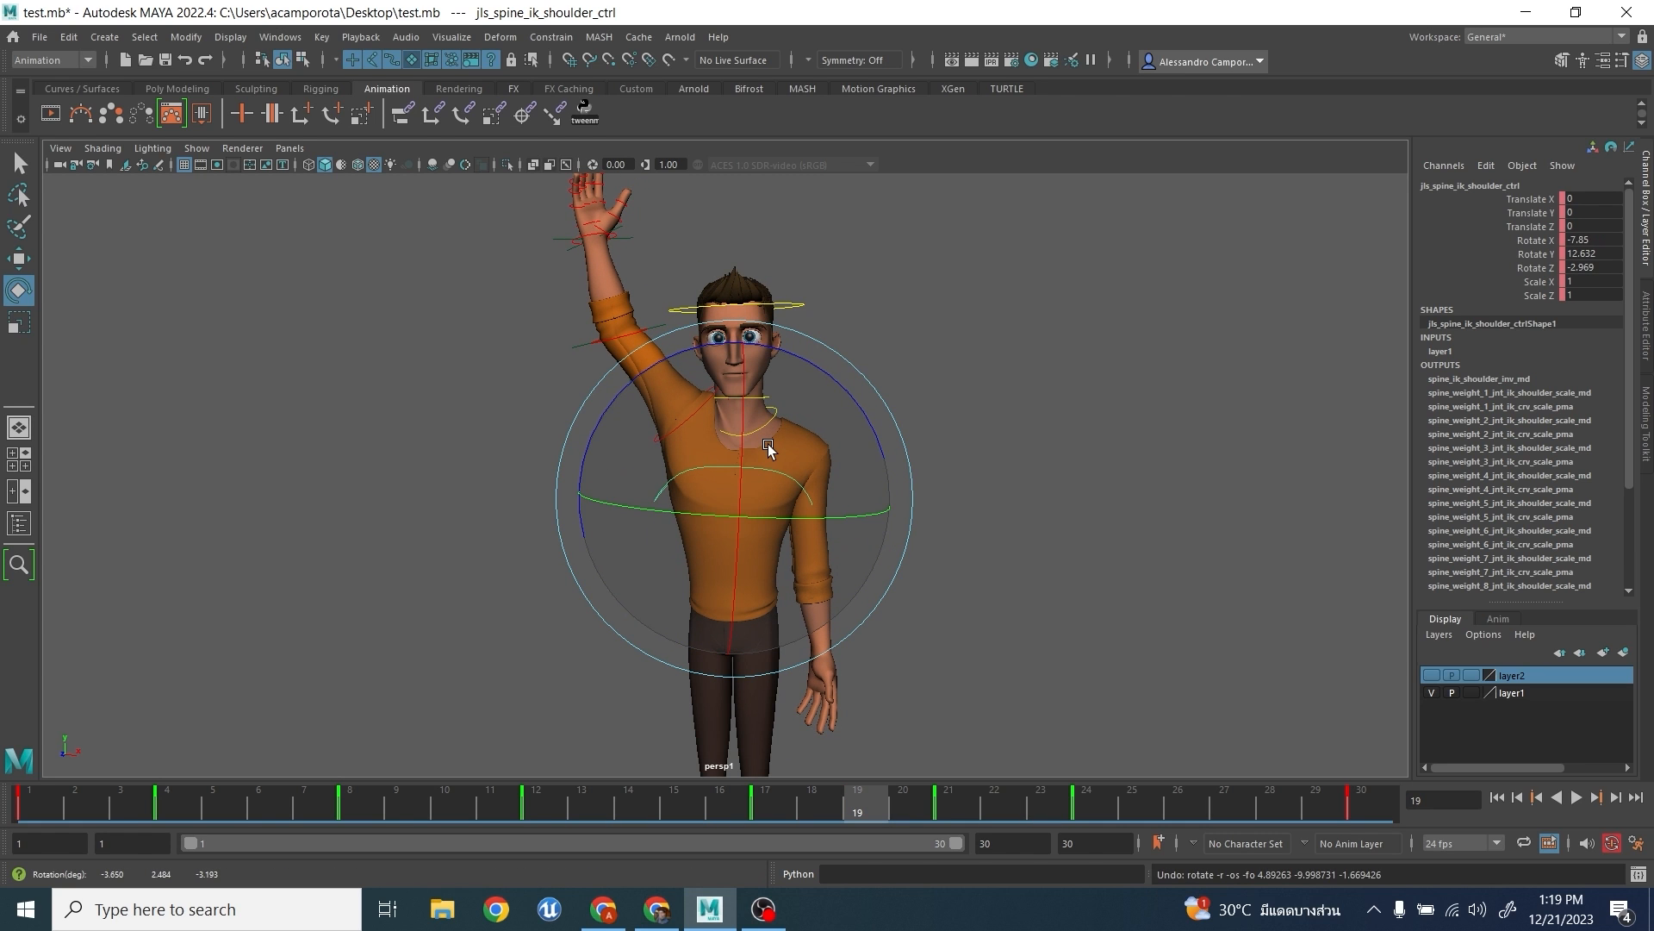